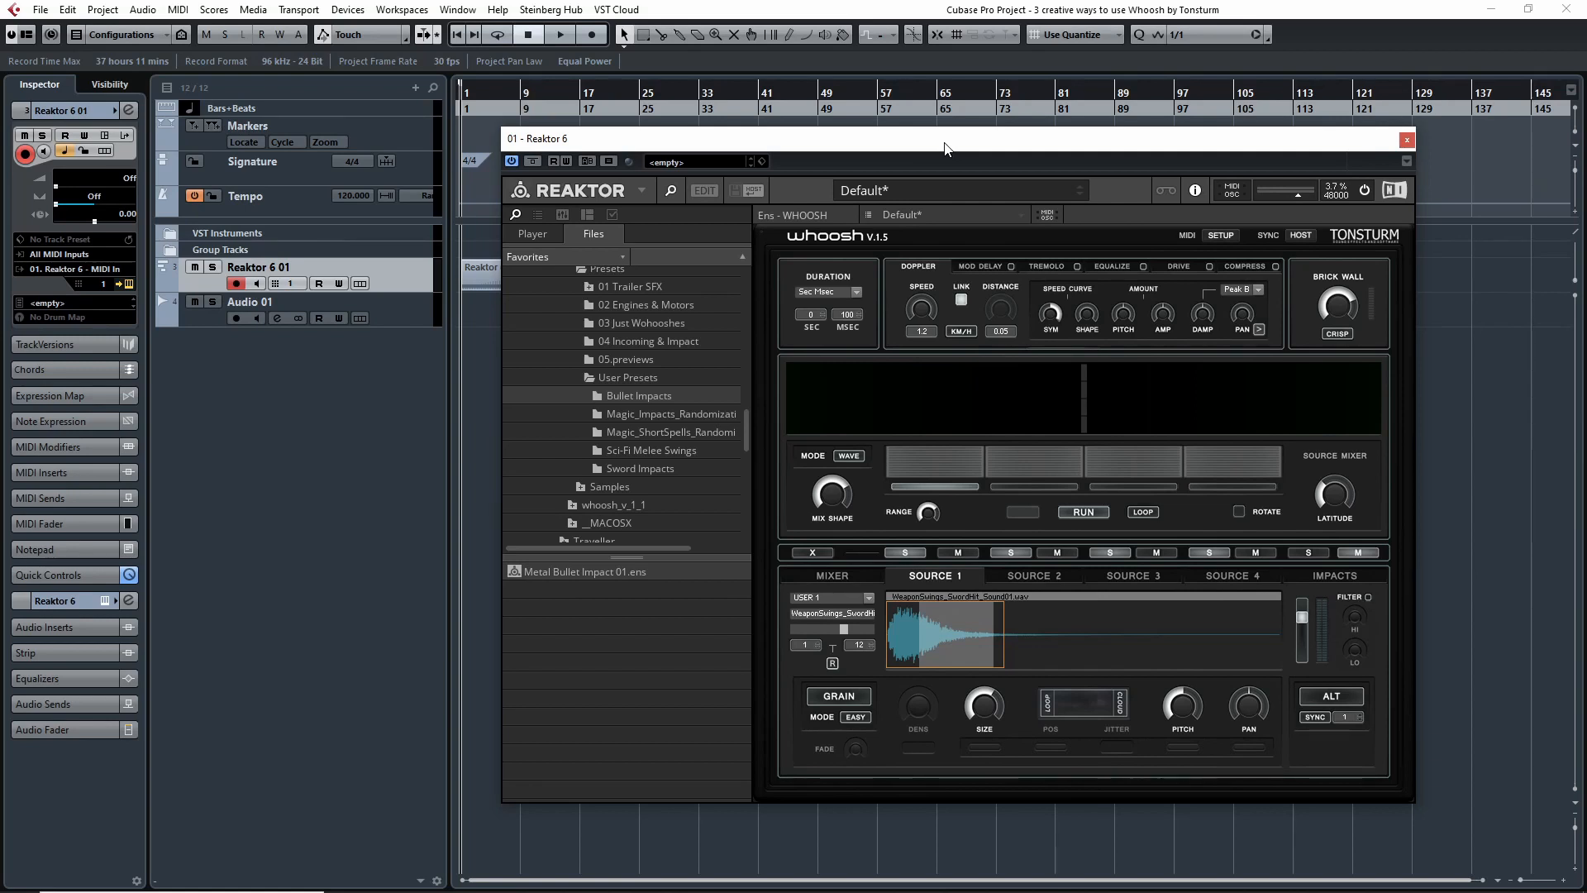
# Examine the loaded samples and settings of Sources 1 to 4 and the mixer overview in the Whoosh ensemble.
pyautogui.moveTo(946, 149)
pyautogui.mouseDown()
pyautogui.moveTo(1149, 141)
pyautogui.moveTo(1103, 121)
pyautogui.moveTo(923, 138)
pyautogui.mouseUp()
pyautogui.click(974, 571)
pyautogui.click(1073, 571)
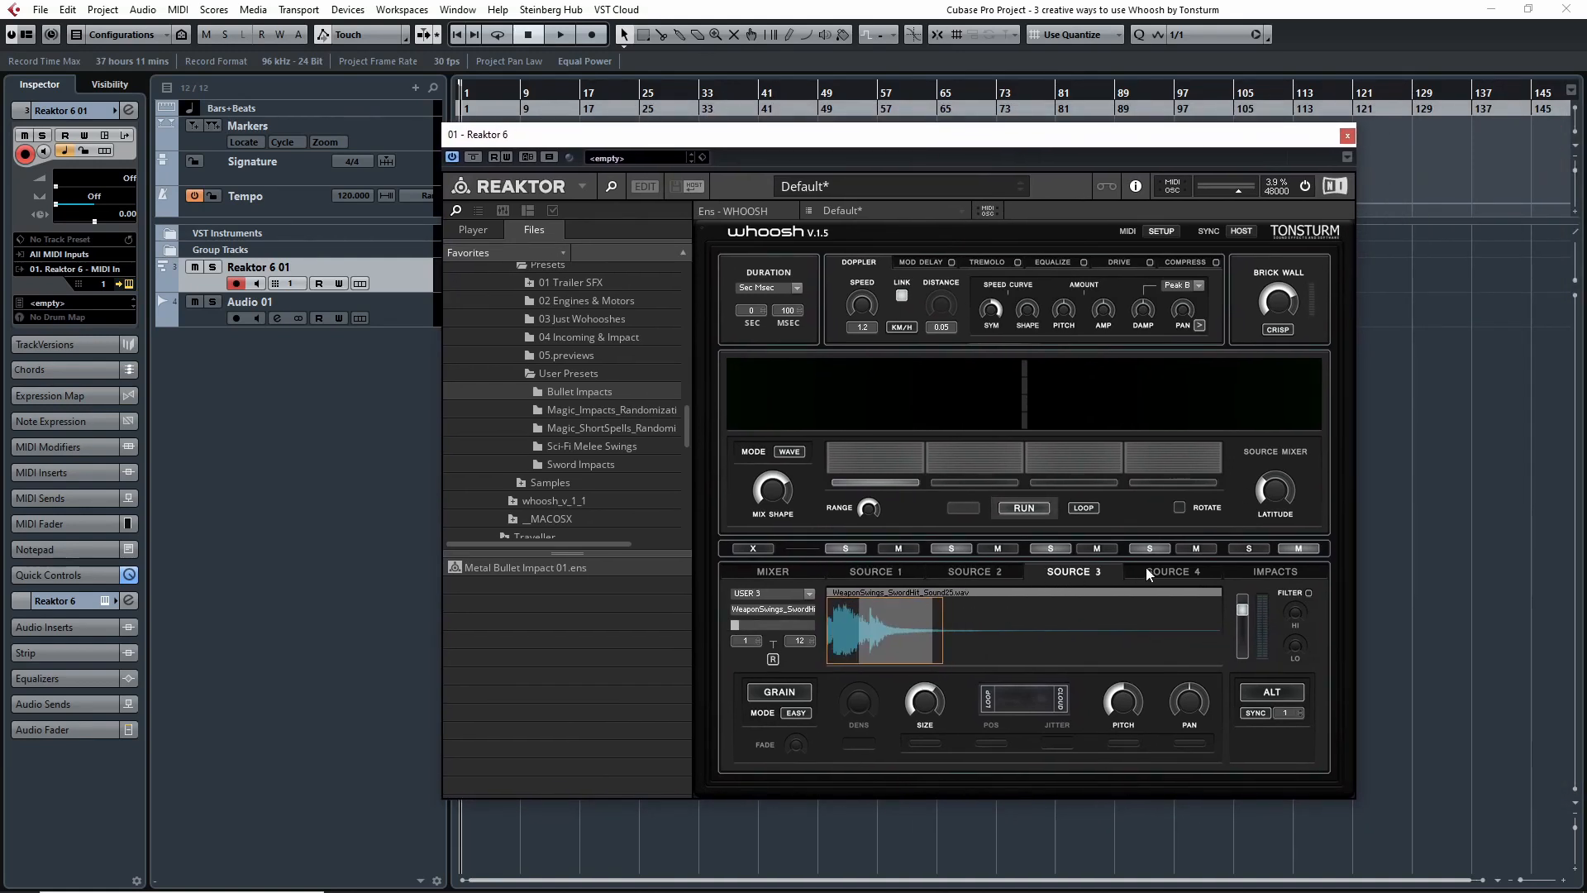
pyautogui.click(1146, 570)
pyautogui.click(871, 572)
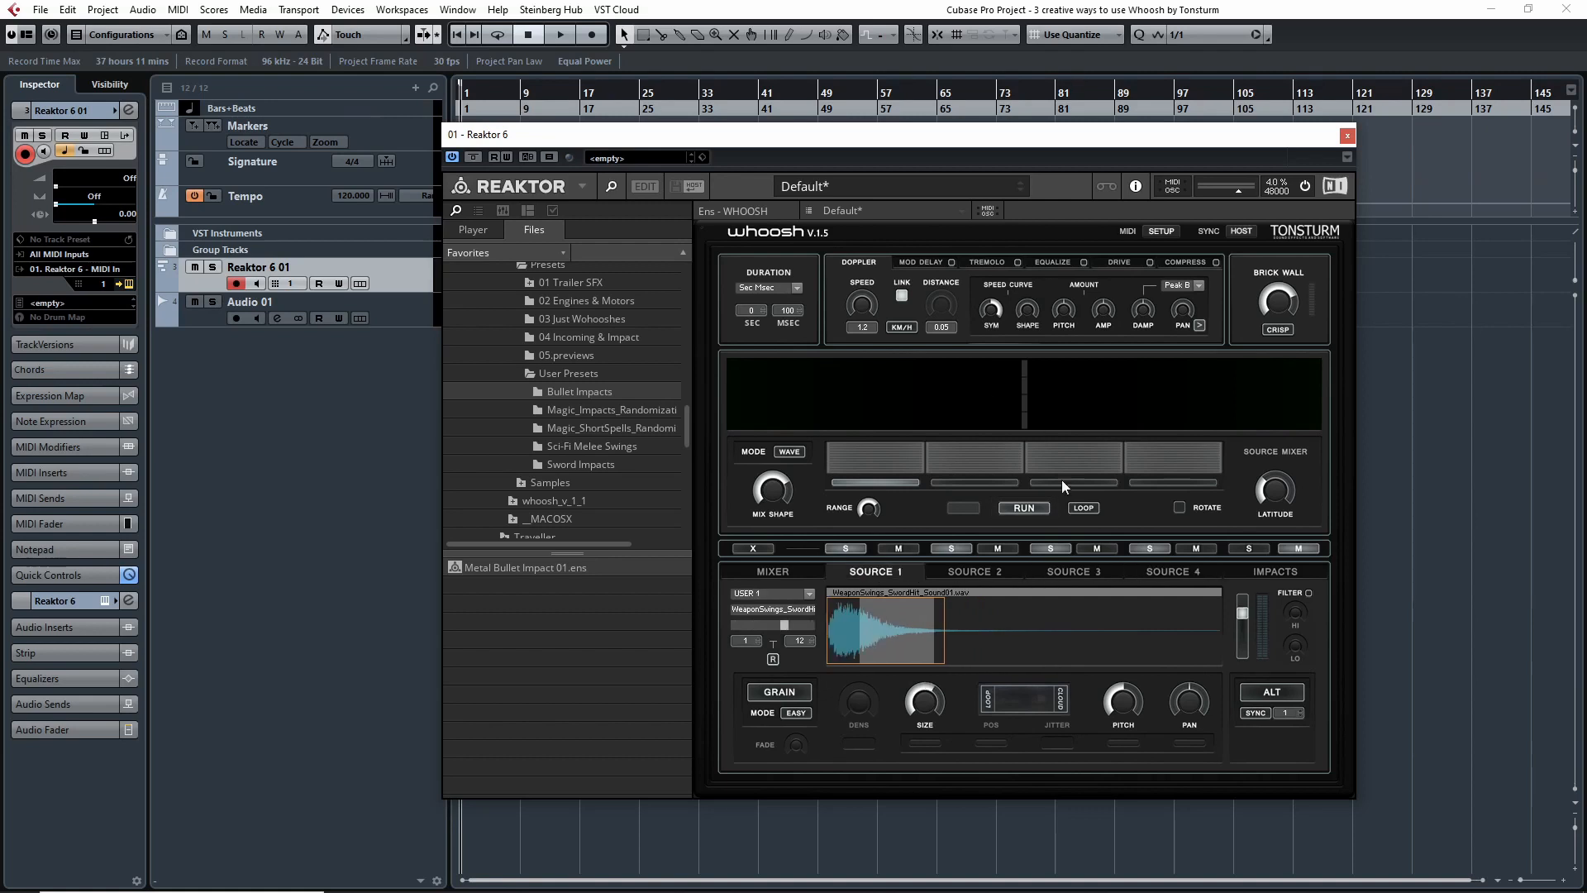
pyautogui.click(771, 574)
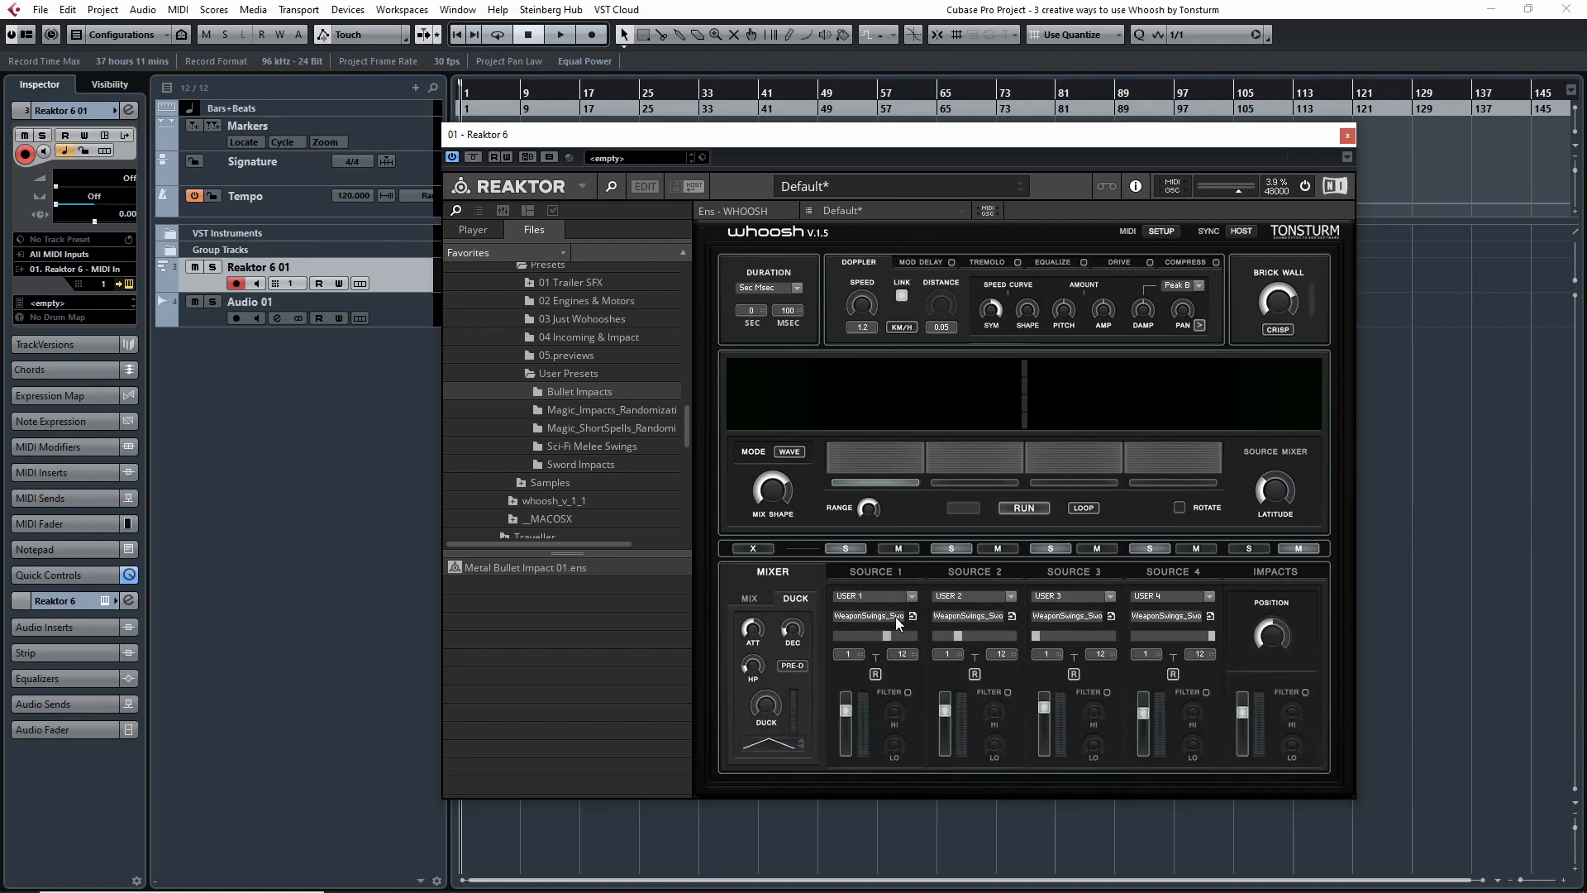
pyautogui.click(877, 573)
pyautogui.click(943, 571)
pyautogui.click(1073, 565)
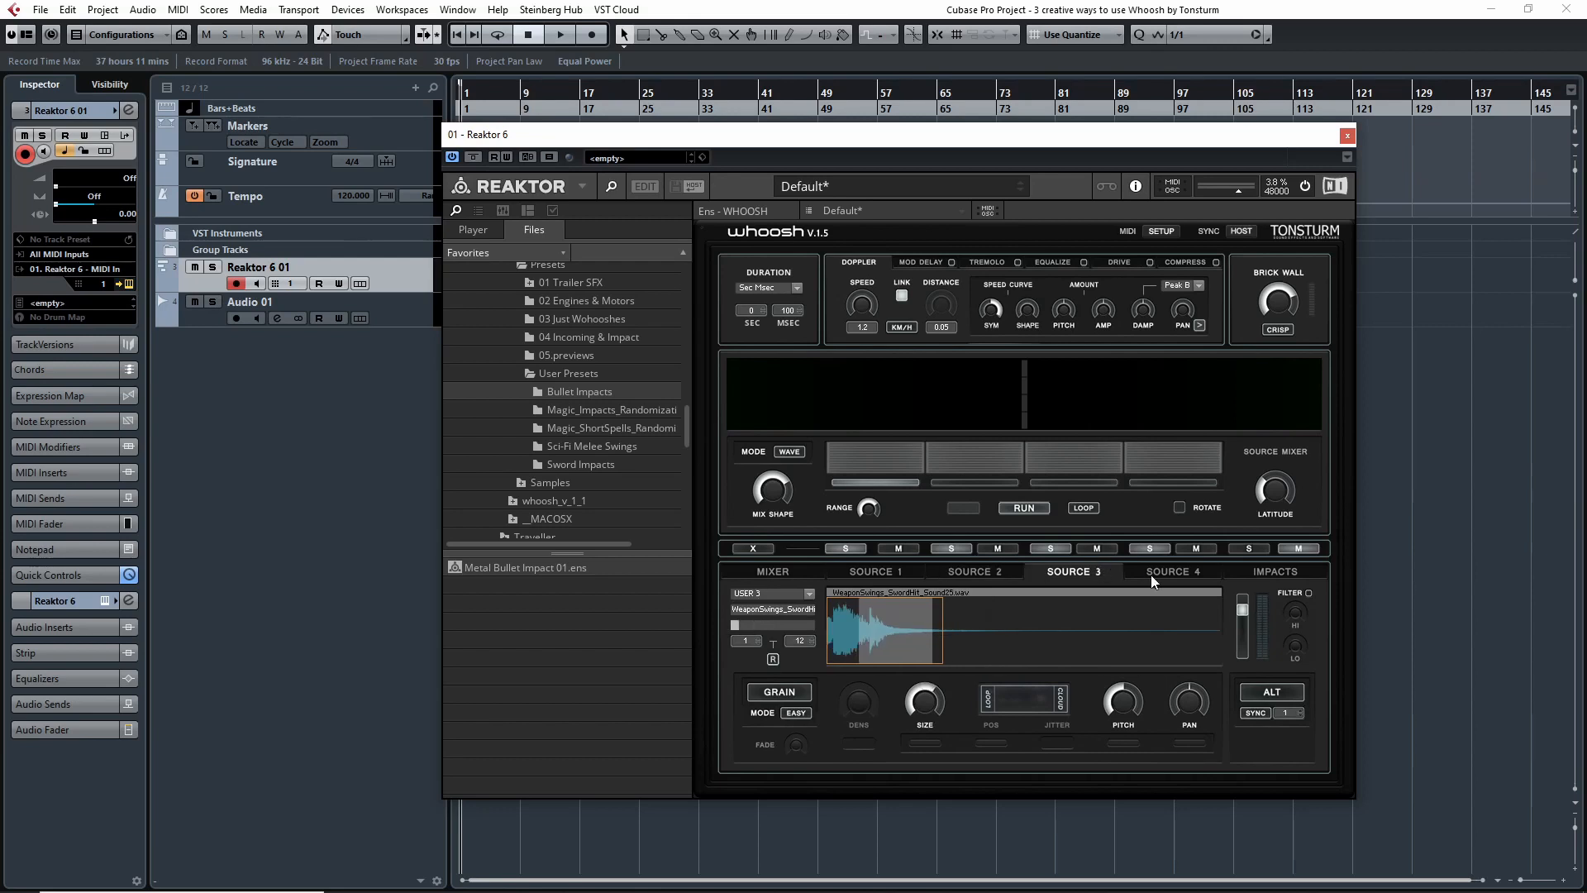
pyautogui.click(1150, 572)
pyautogui.click(1074, 572)
pyautogui.click(971, 570)
pyautogui.click(871, 572)
pyautogui.click(777, 573)
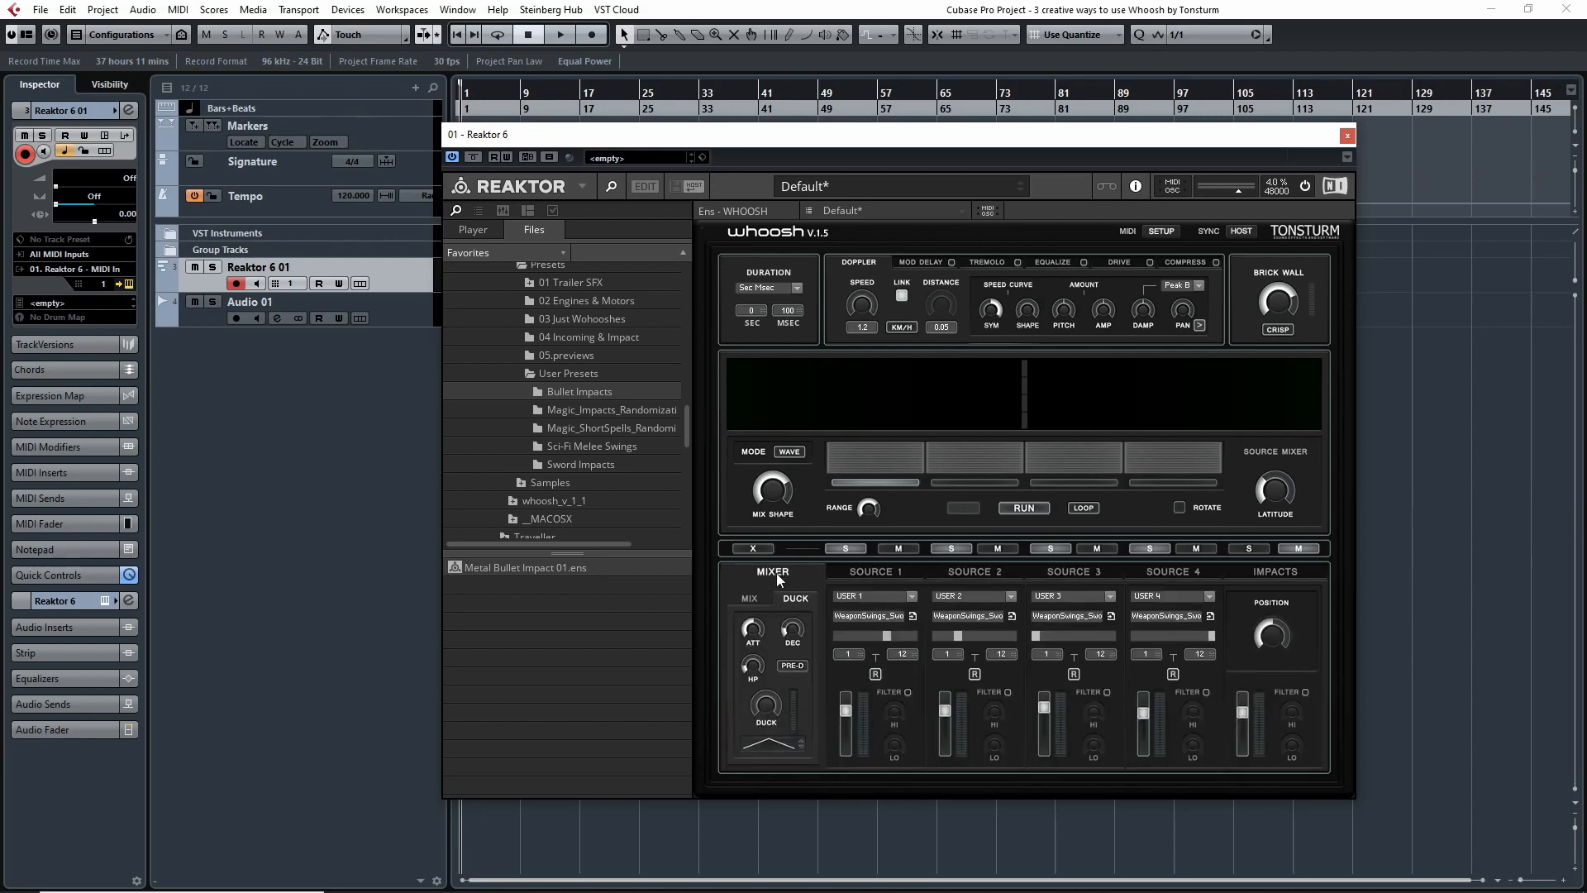
pyautogui.click(954, 550)
pyautogui.moveTo(1015, 146); pyautogui.dragTo(1106, 151)
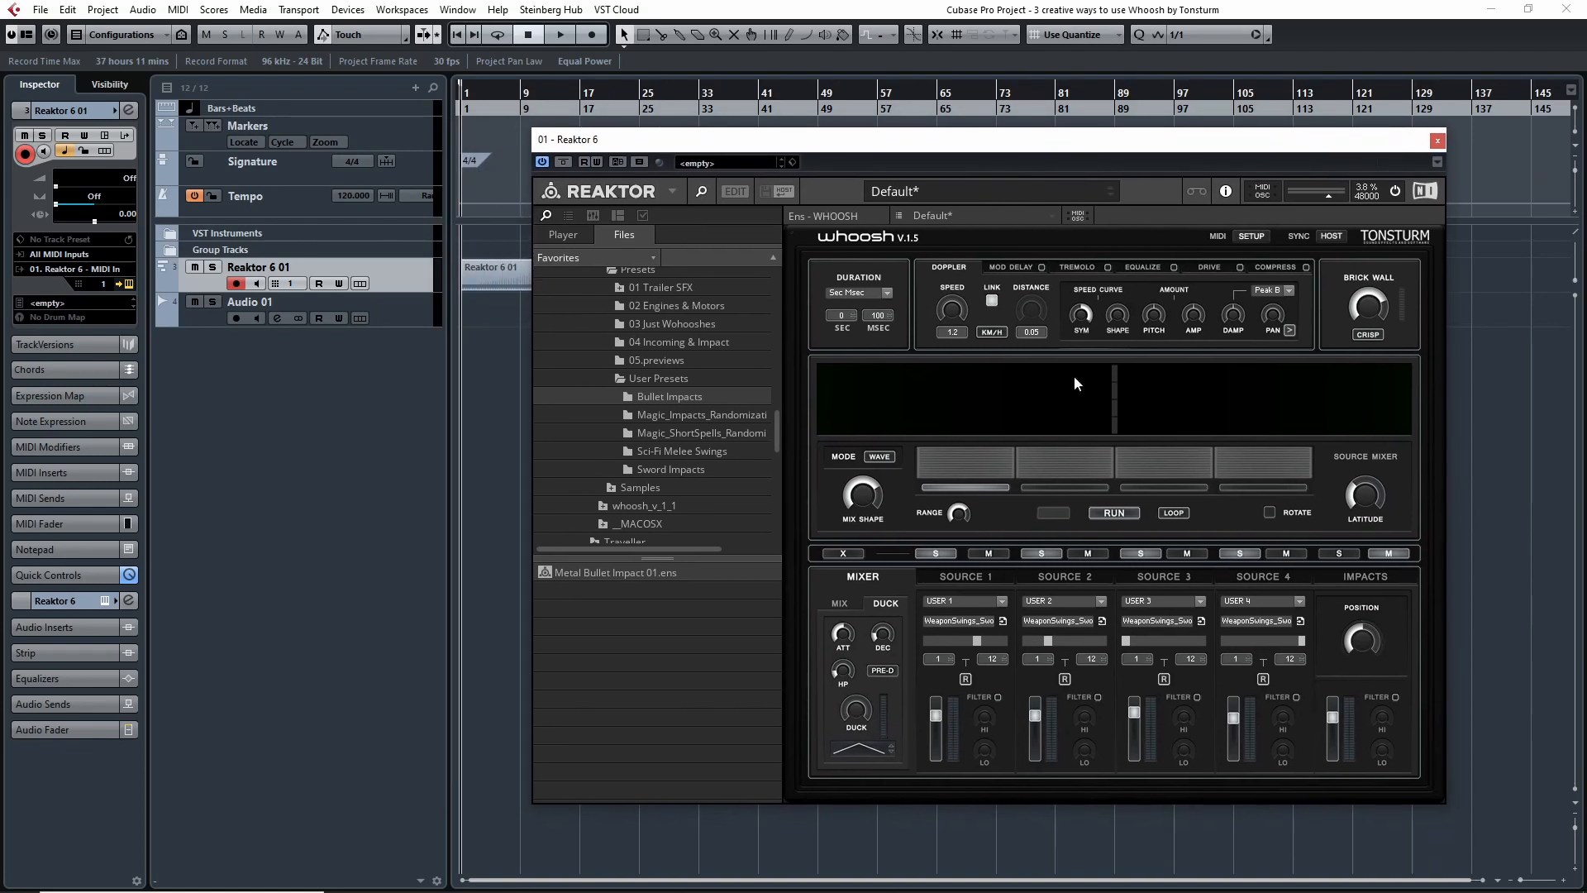
# Inspect the context options of Source 1's Pitch control and compare the pitch settings across all four sources.
pyautogui.click(966, 577)
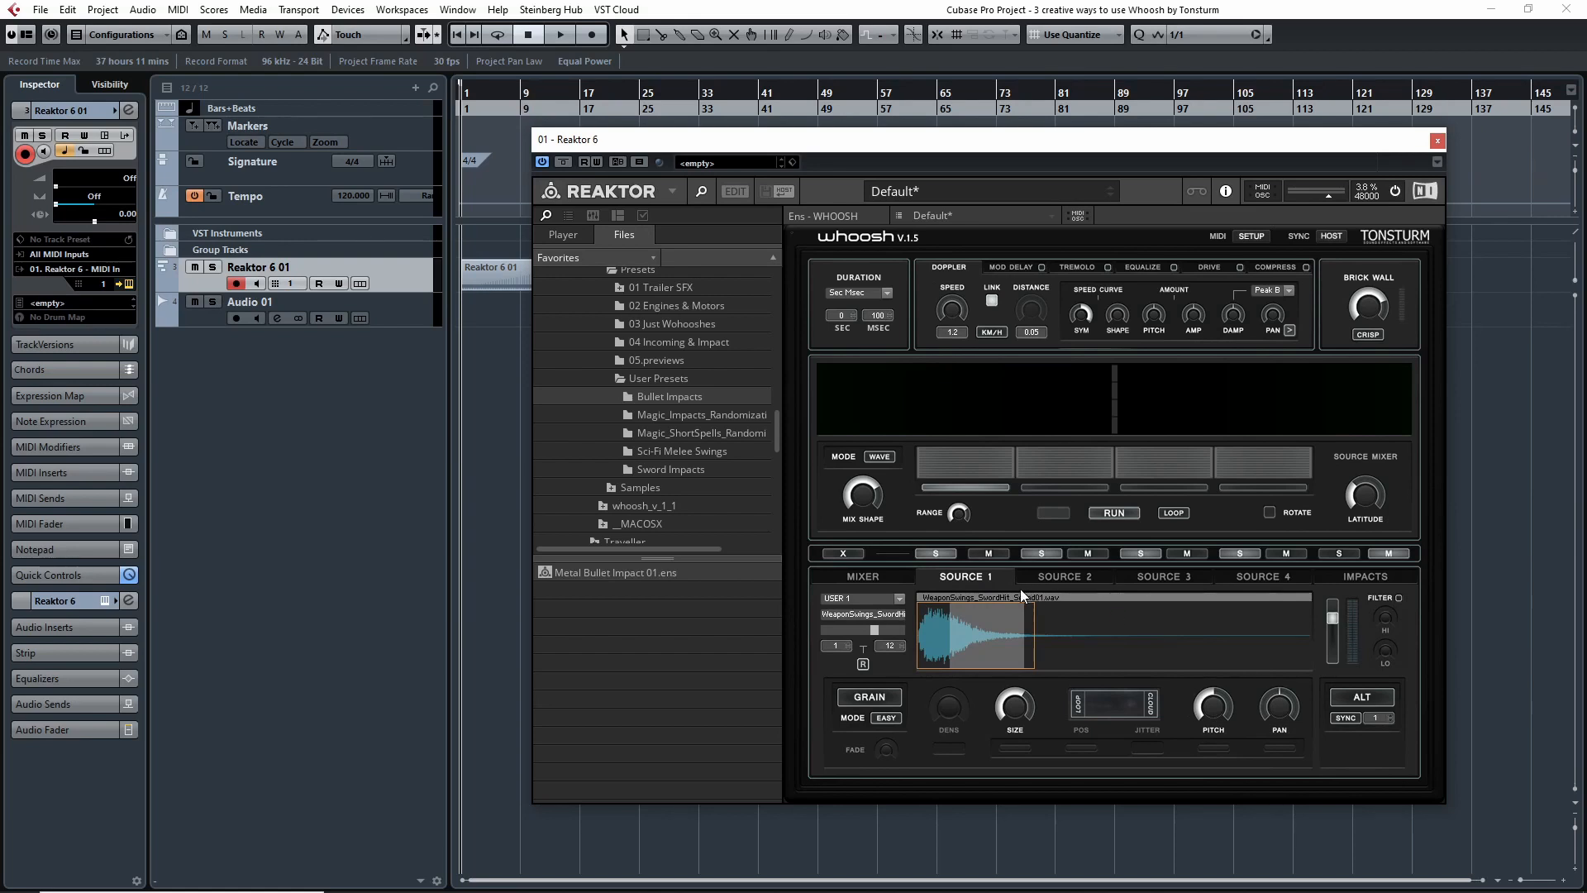
pyautogui.rightClick(1218, 704)
pyautogui.click(1255, 733)
pyautogui.click(1061, 570)
pyautogui.click(1162, 570)
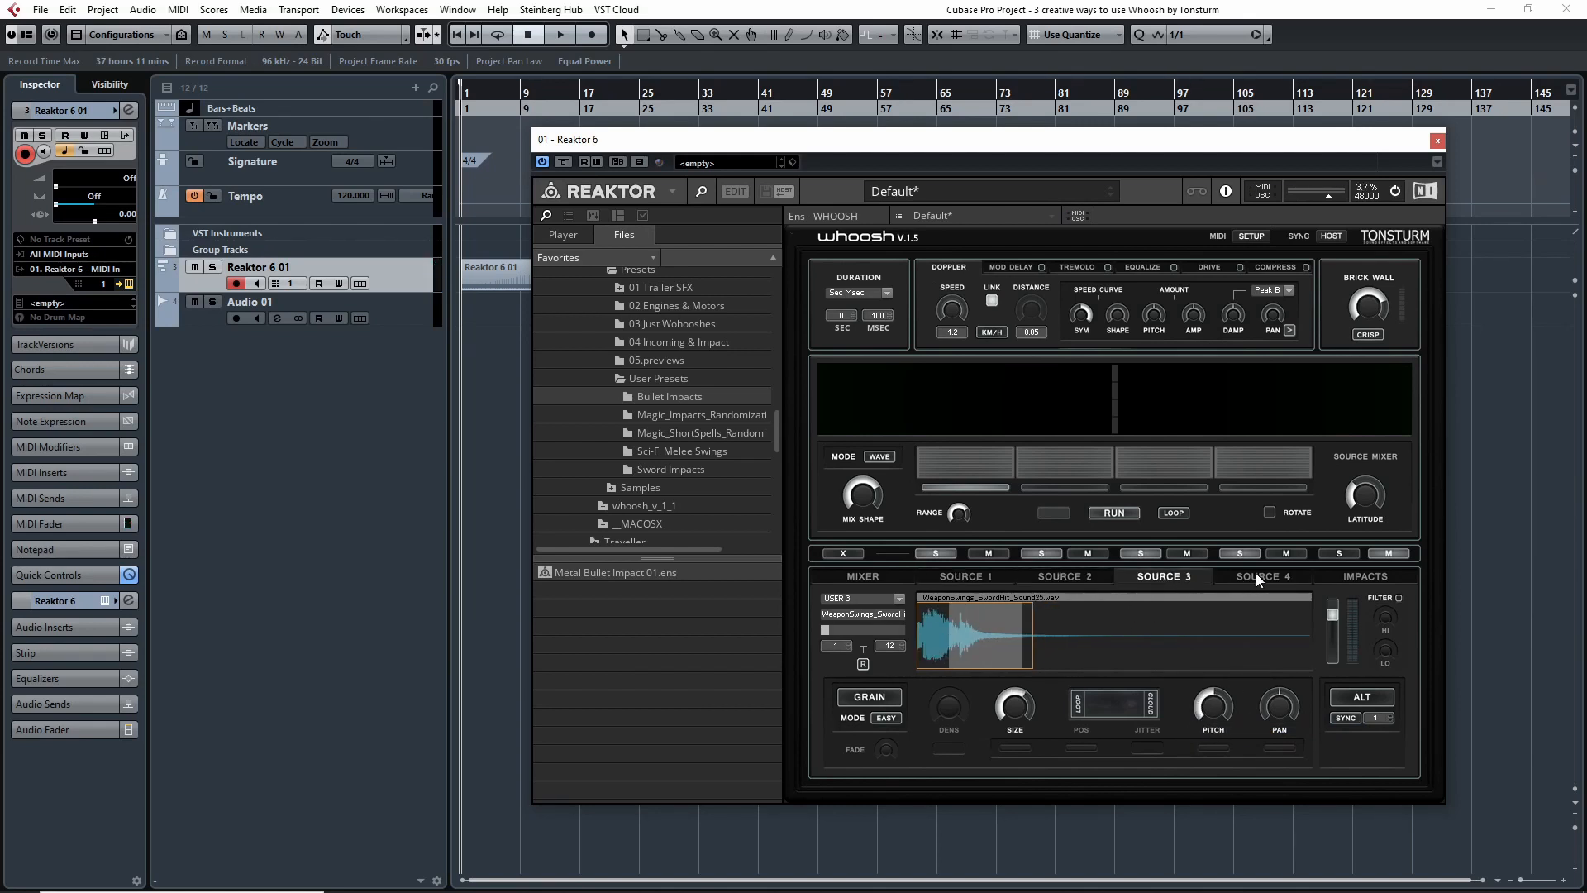
pyautogui.click(1257, 575)
pyautogui.click(1162, 579)
pyautogui.click(1073, 574)
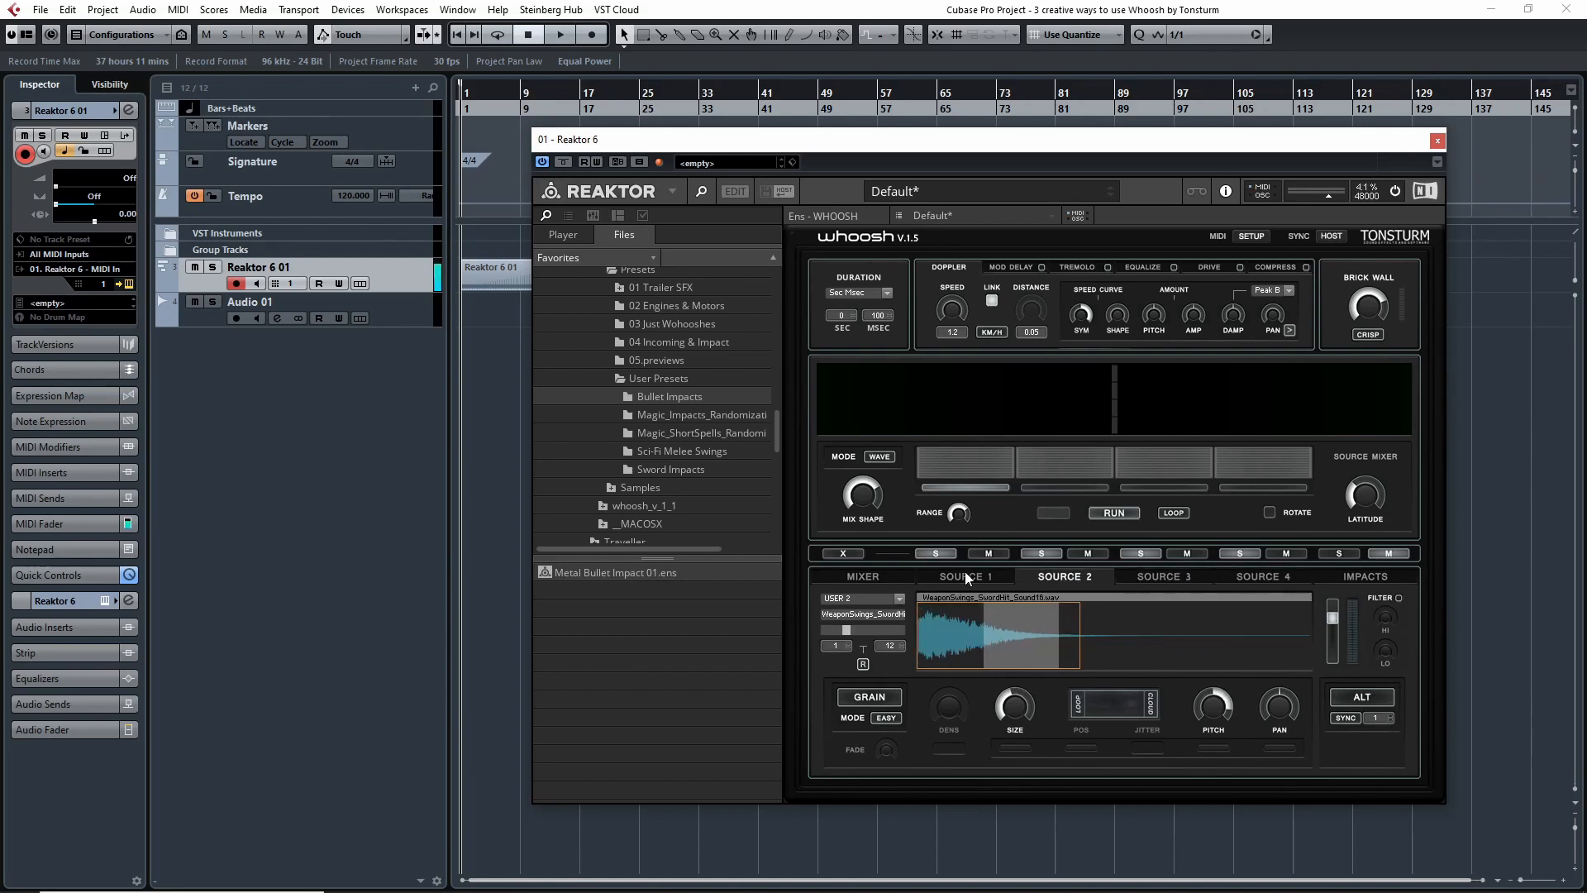
pyautogui.click(965, 572)
pyautogui.click(1133, 576)
pyautogui.click(977, 576)
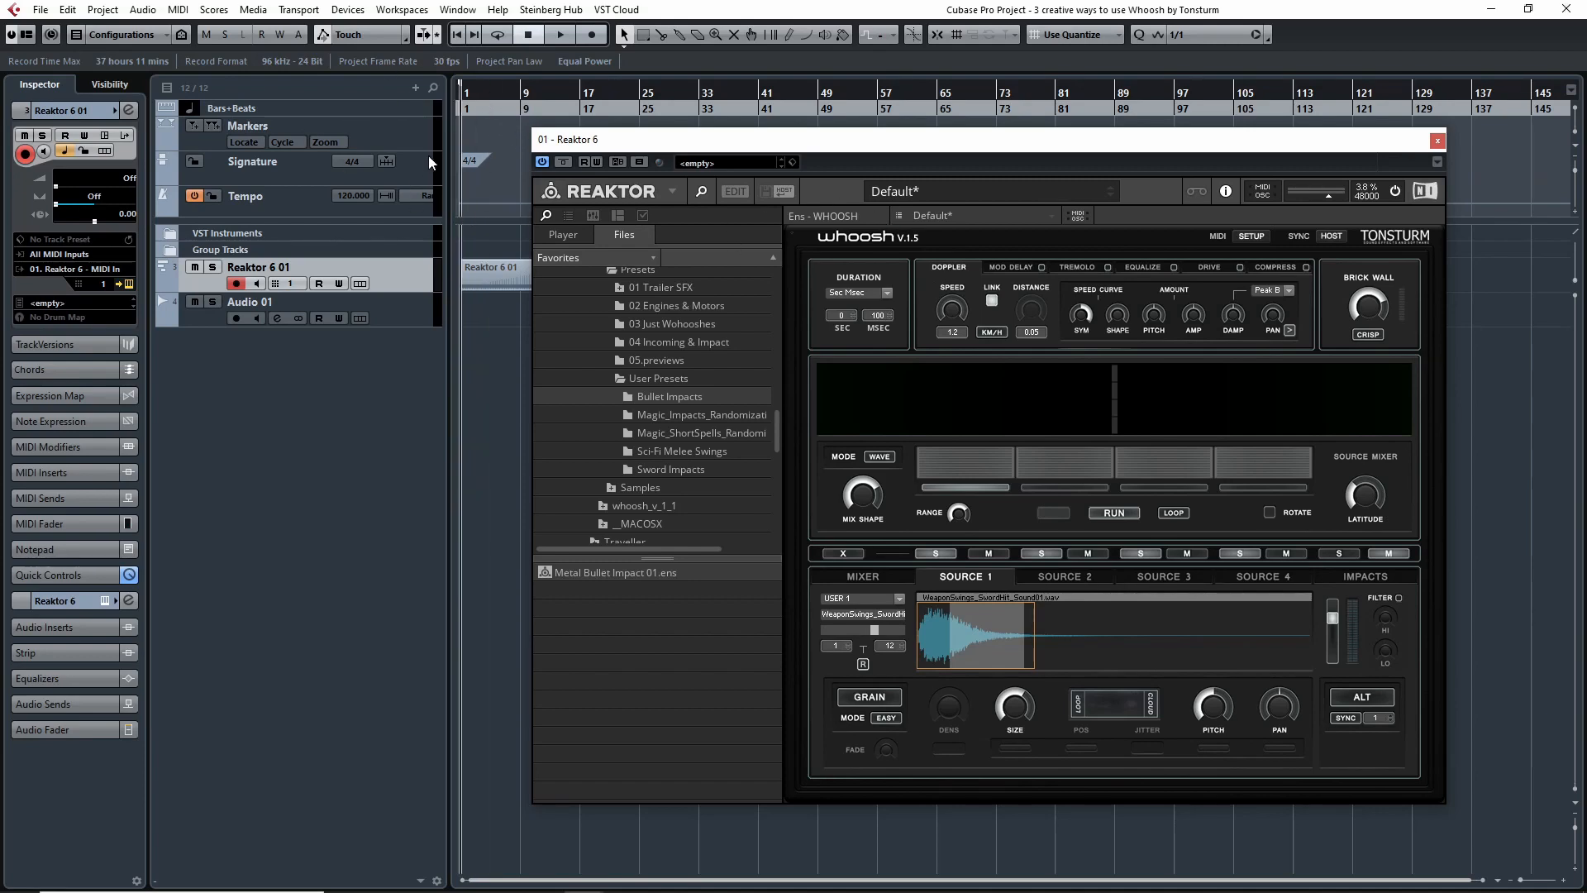
# View the Reaktor 6 01 MIDI part's sustained note and modulation lane in the Key Editor, and close the editor.
pyautogui.moveTo(661, 154); pyautogui.dragTo(902, 171)
pyautogui.doubleClick(496, 277)
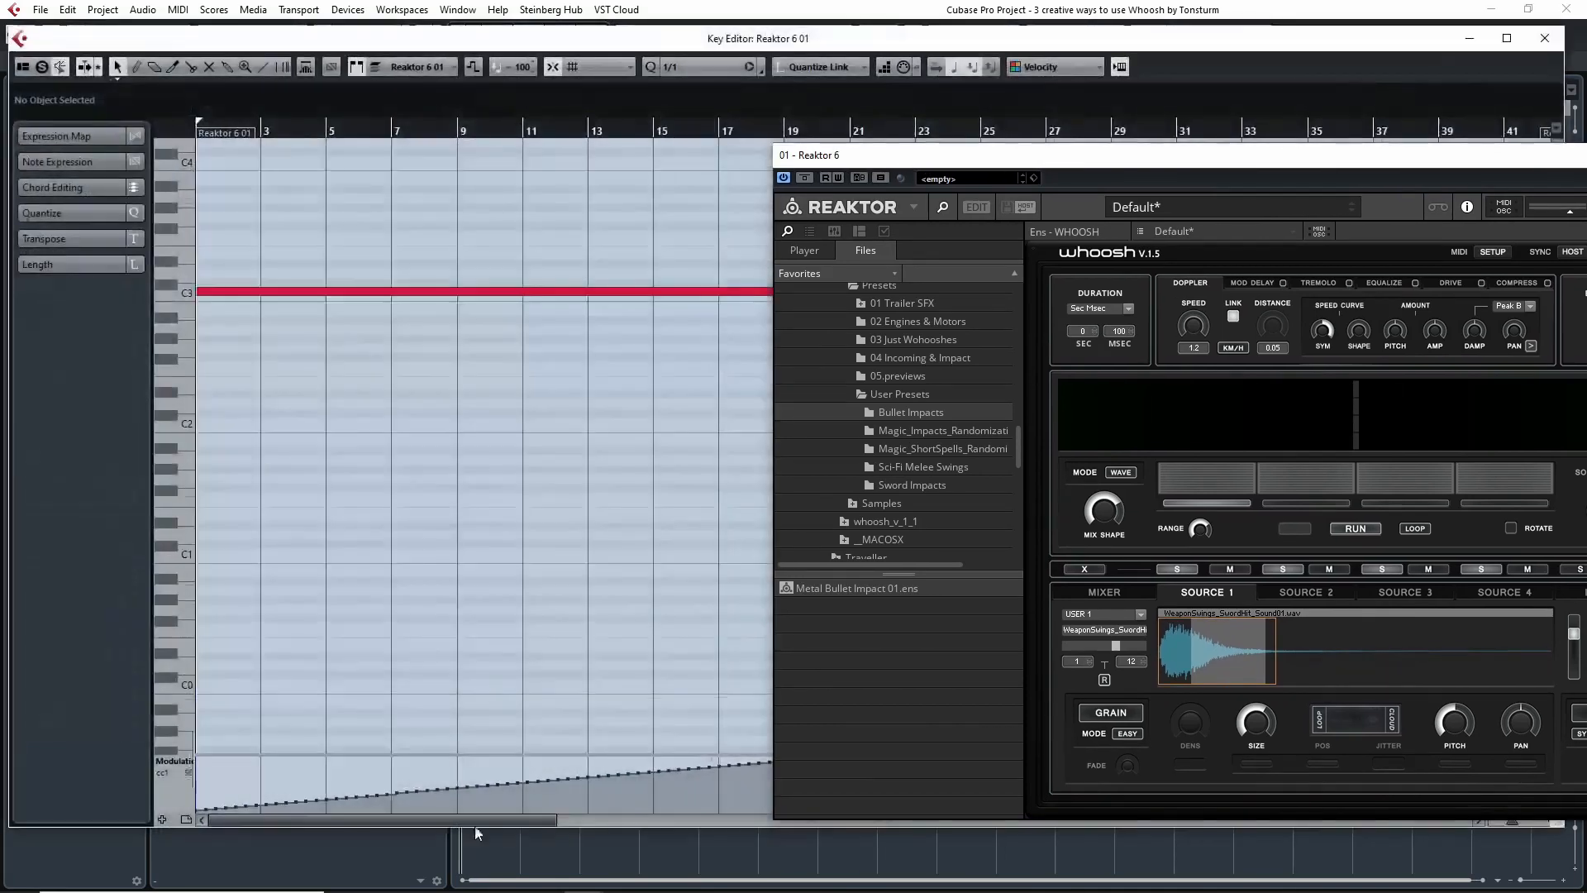
pyautogui.click(1546, 34)
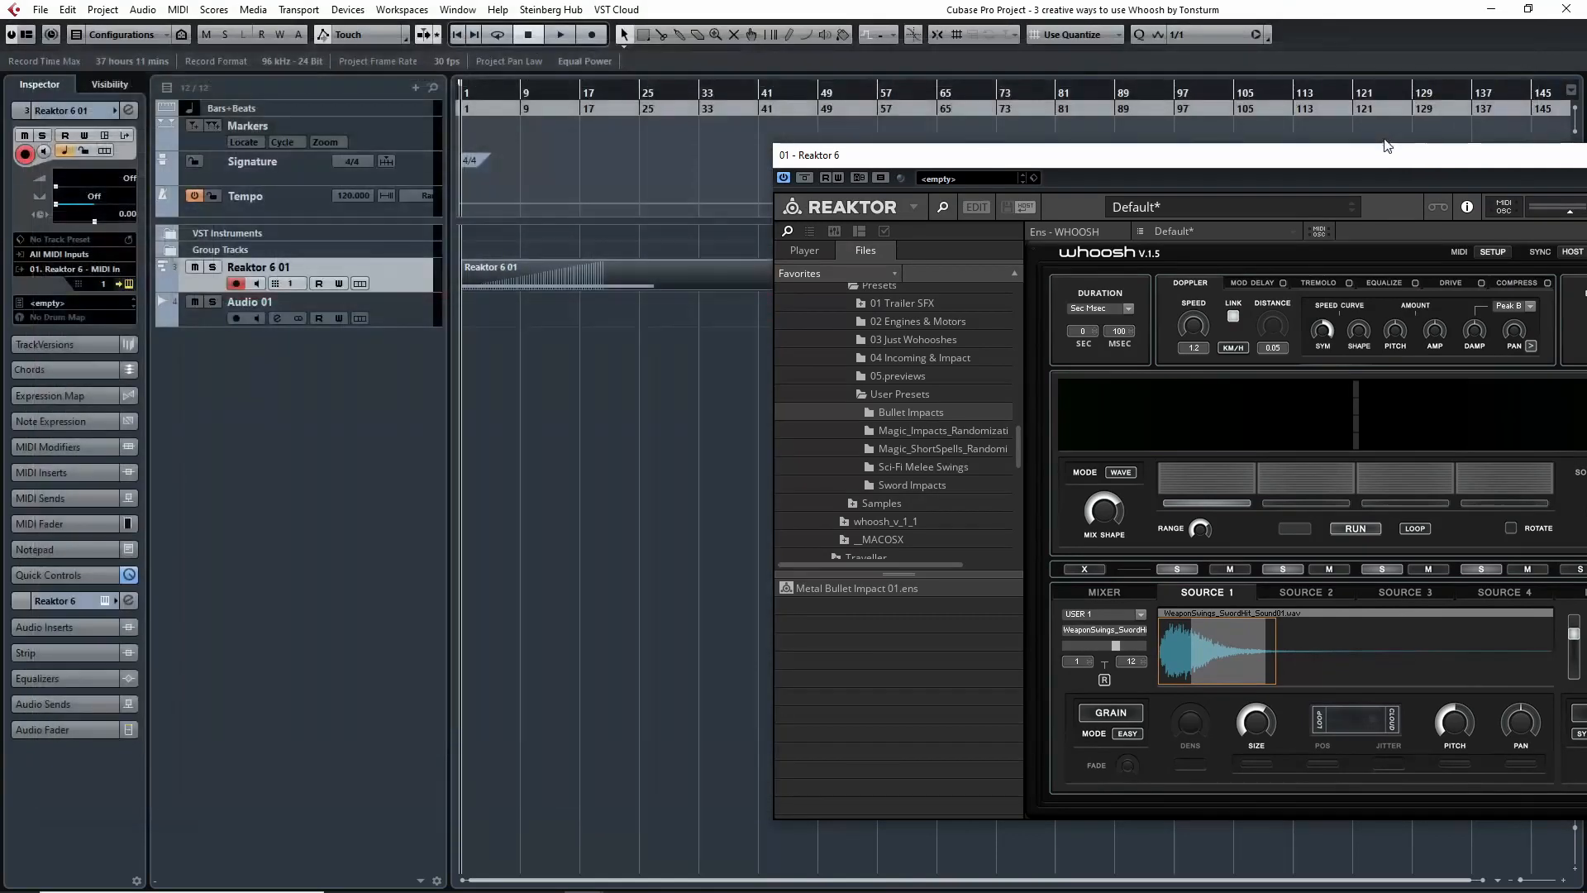
pyautogui.moveTo(1360, 157); pyautogui.dragTo(1074, 159)
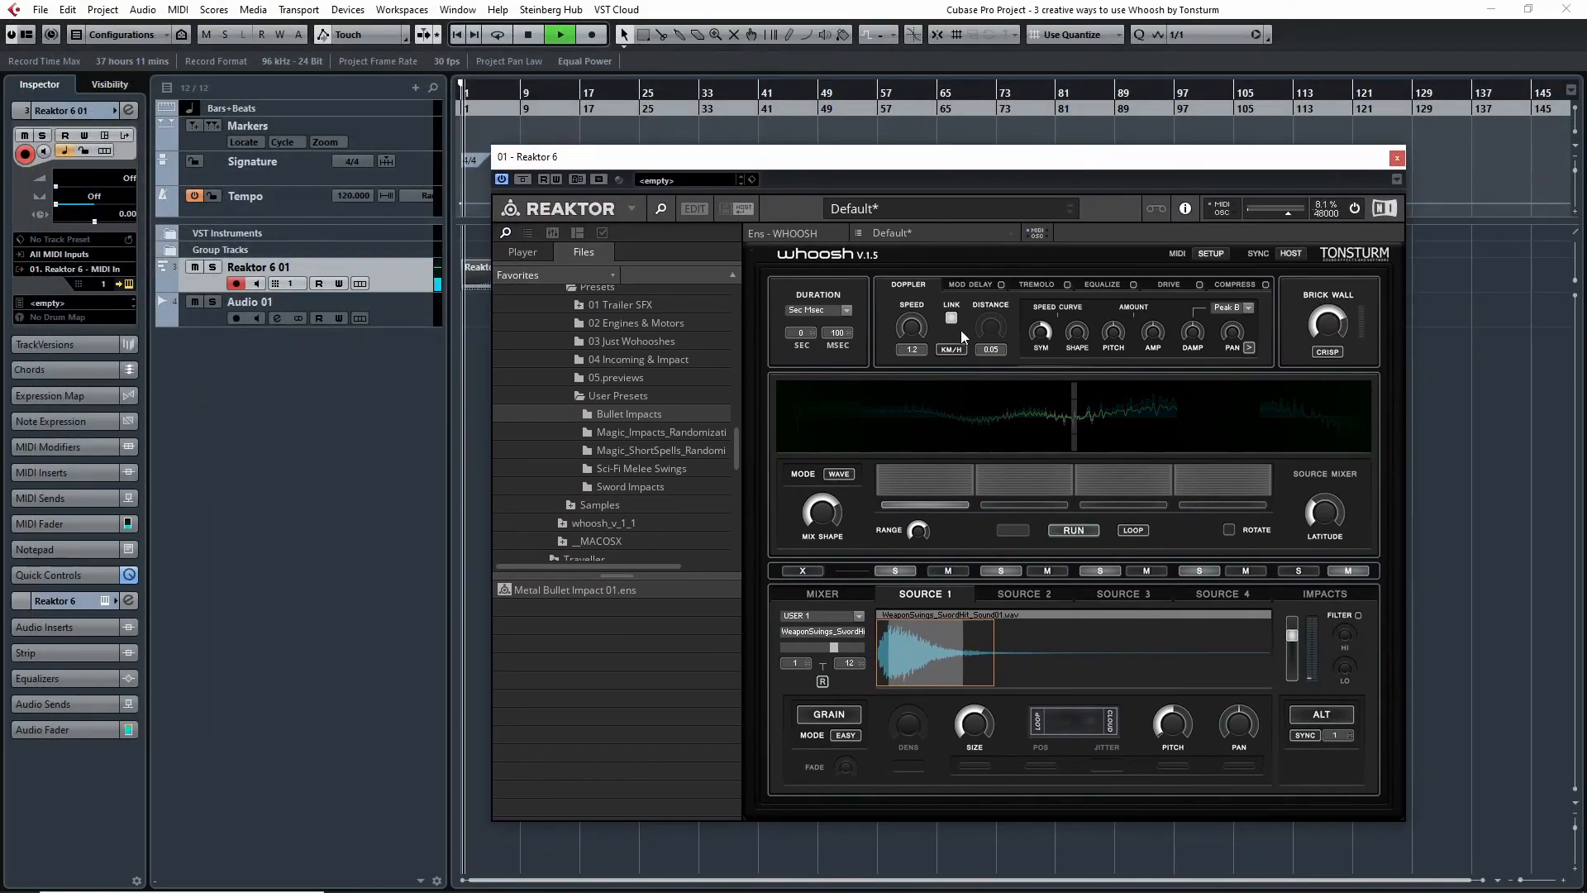
# Play the project with Whoosh running, watch Sources 1 to 4 respond to the modulation, and stop playback.
pyautogui.press('space')
pyautogui.click(1073, 530)
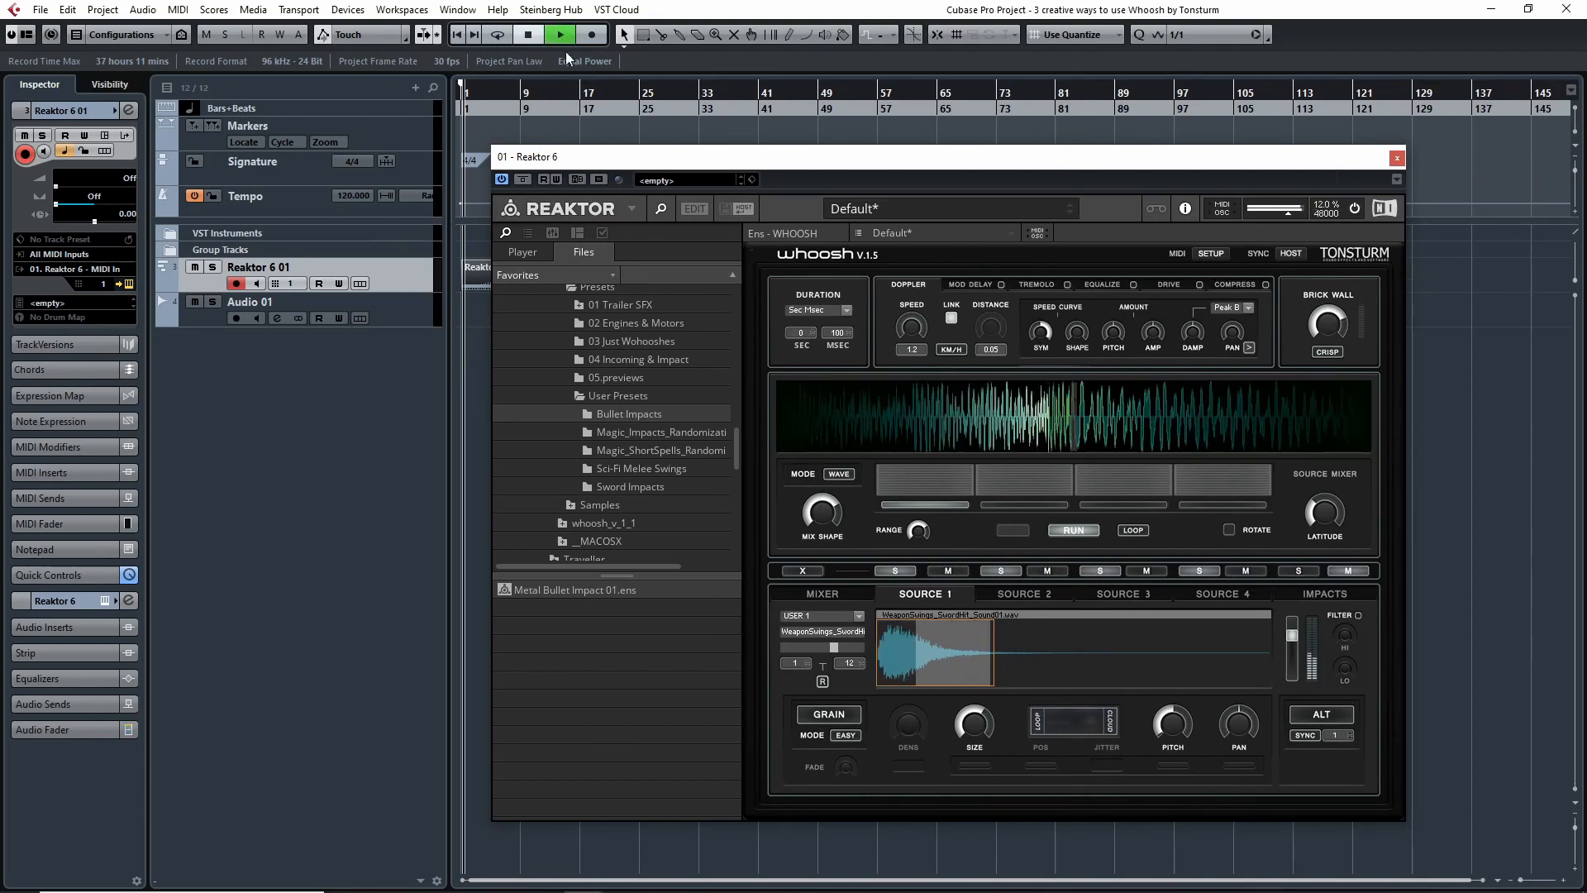
pyautogui.press('space')
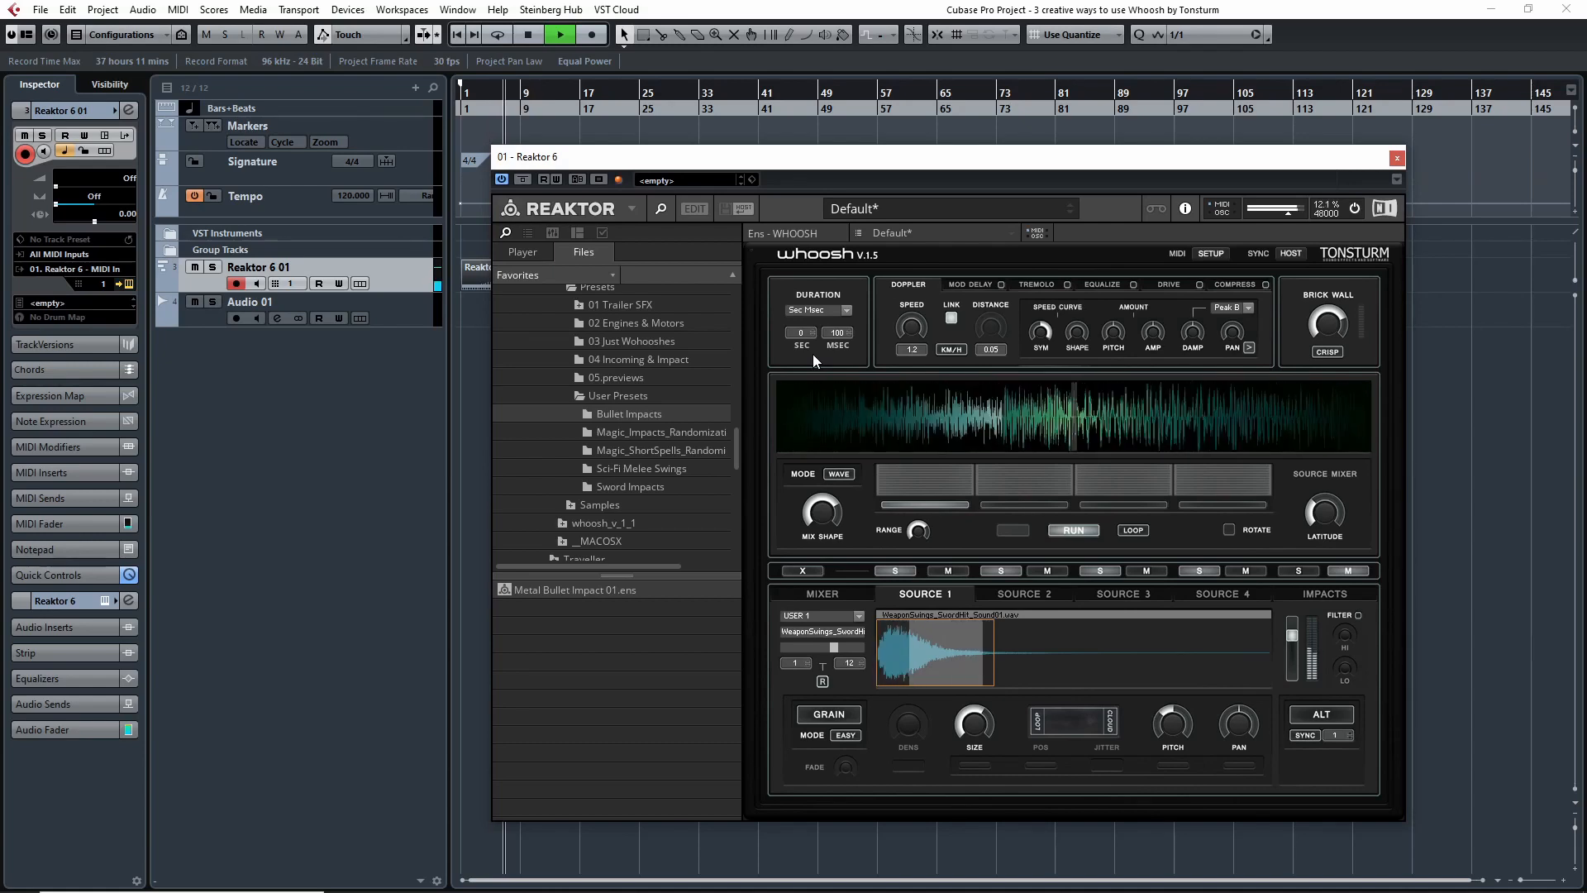
pyautogui.moveTo(945, 163); pyautogui.dragTo(1039, 162)
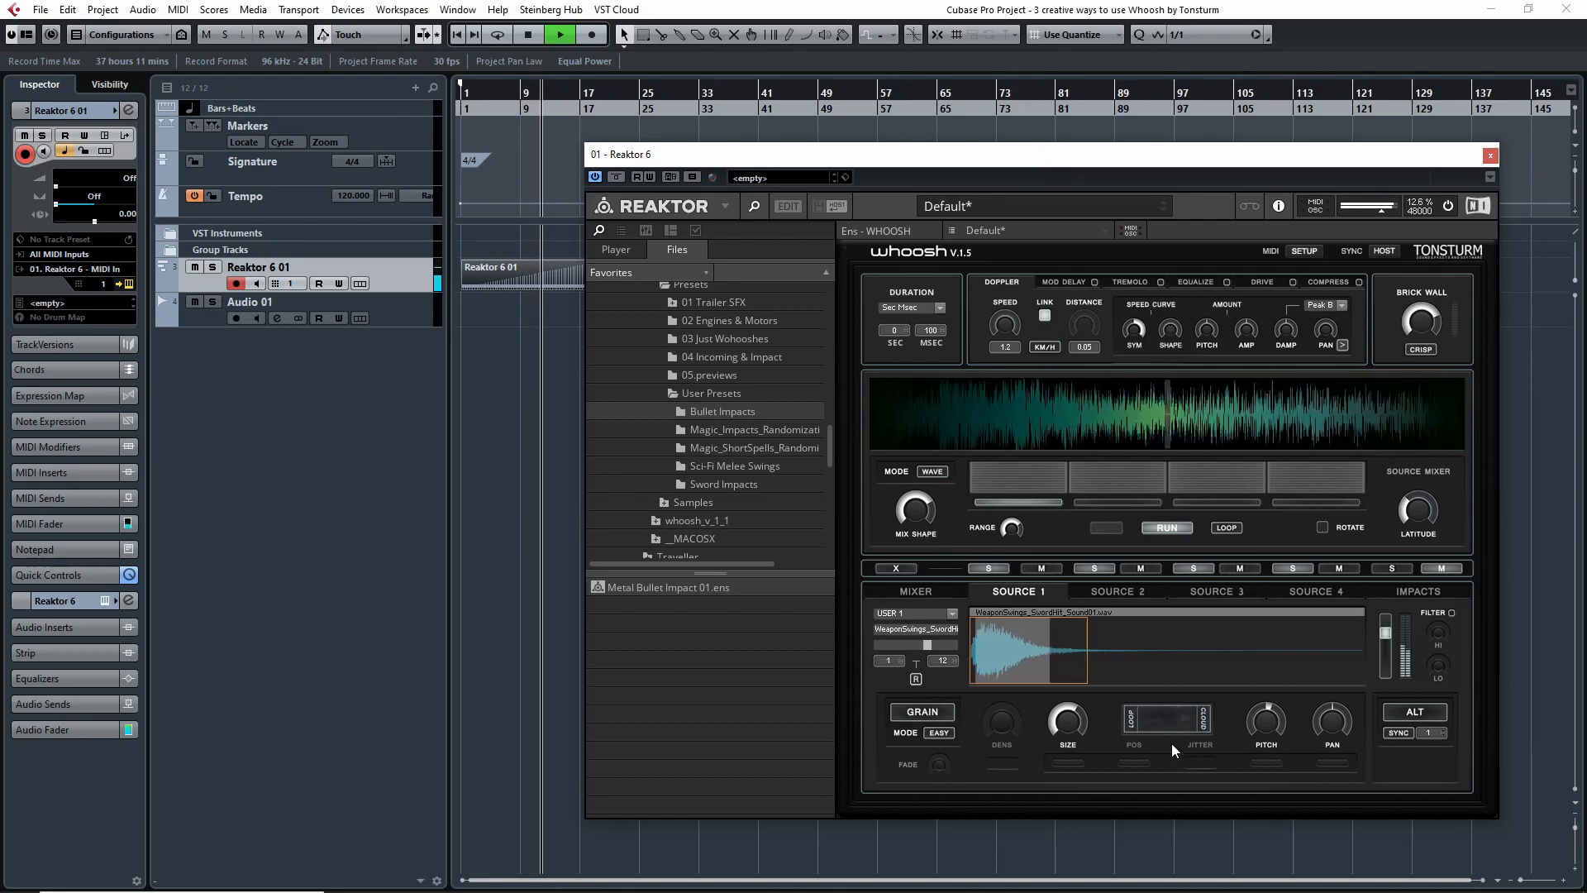
pyautogui.click(1131, 591)
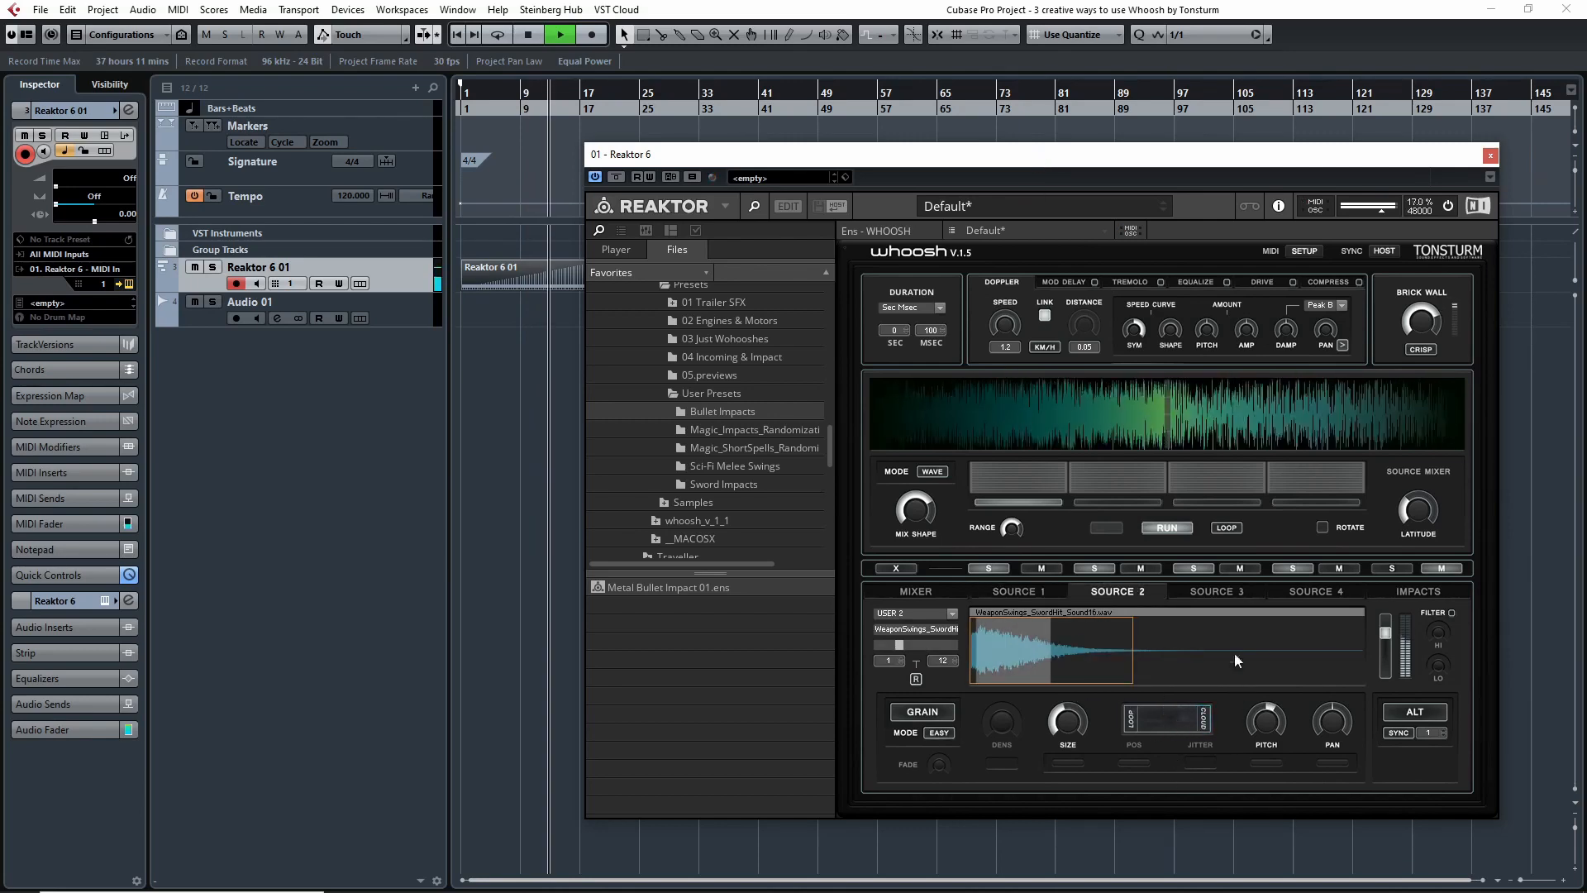
pyautogui.click(1215, 591)
pyautogui.click(1317, 591)
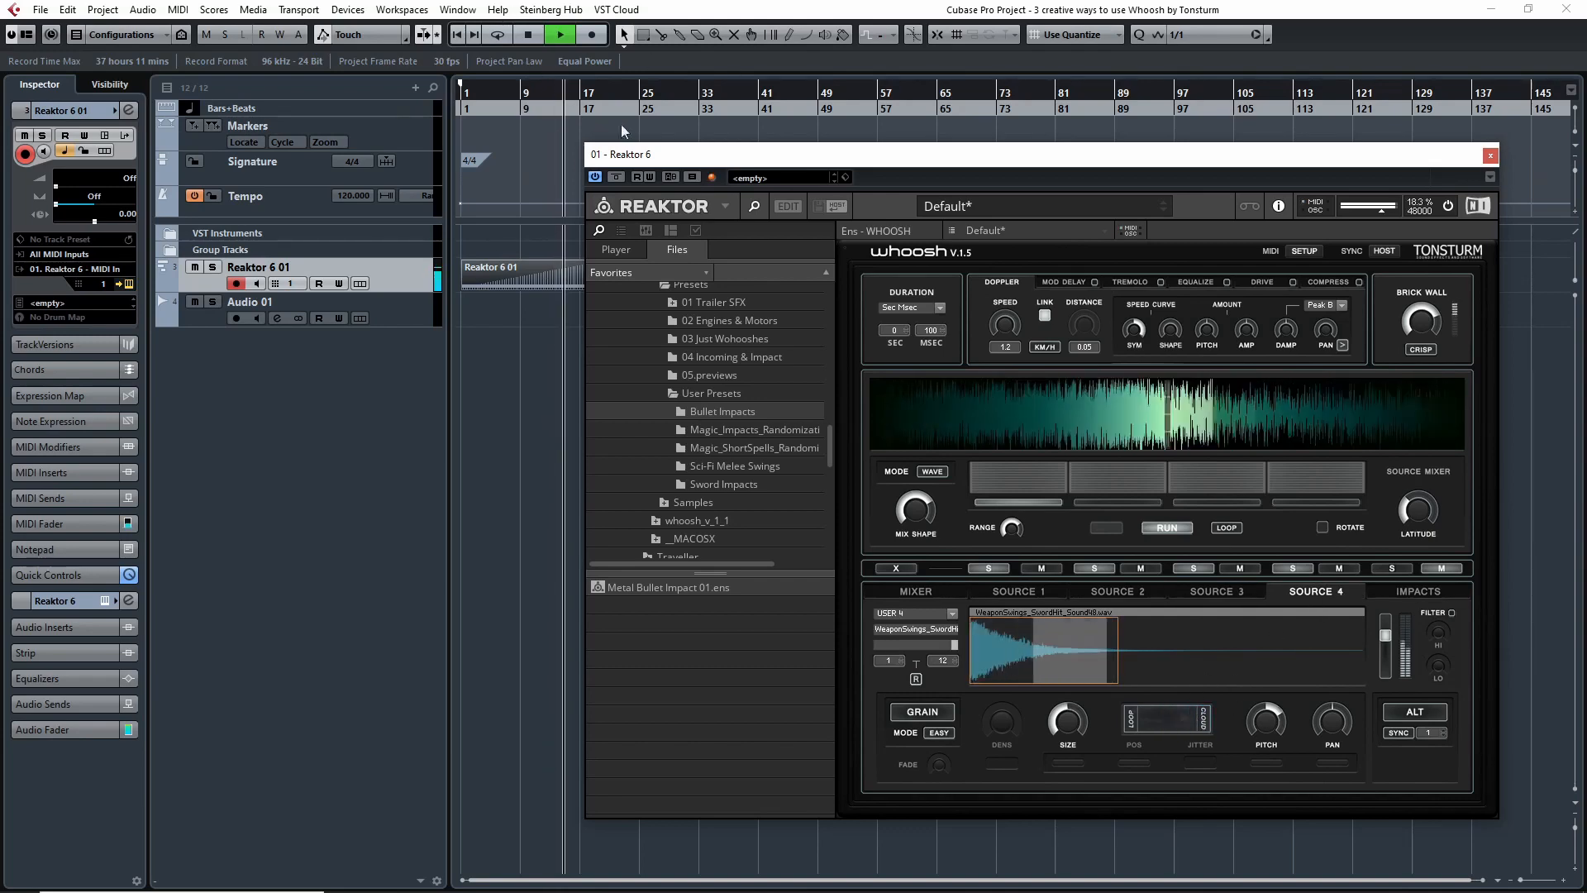
pyautogui.moveTo(1073, 162)
pyautogui.mouseDown()
pyautogui.moveTo(1099, 169)
pyautogui.moveTo(1062, 154)
pyautogui.mouseUp()
pyautogui.press('space')
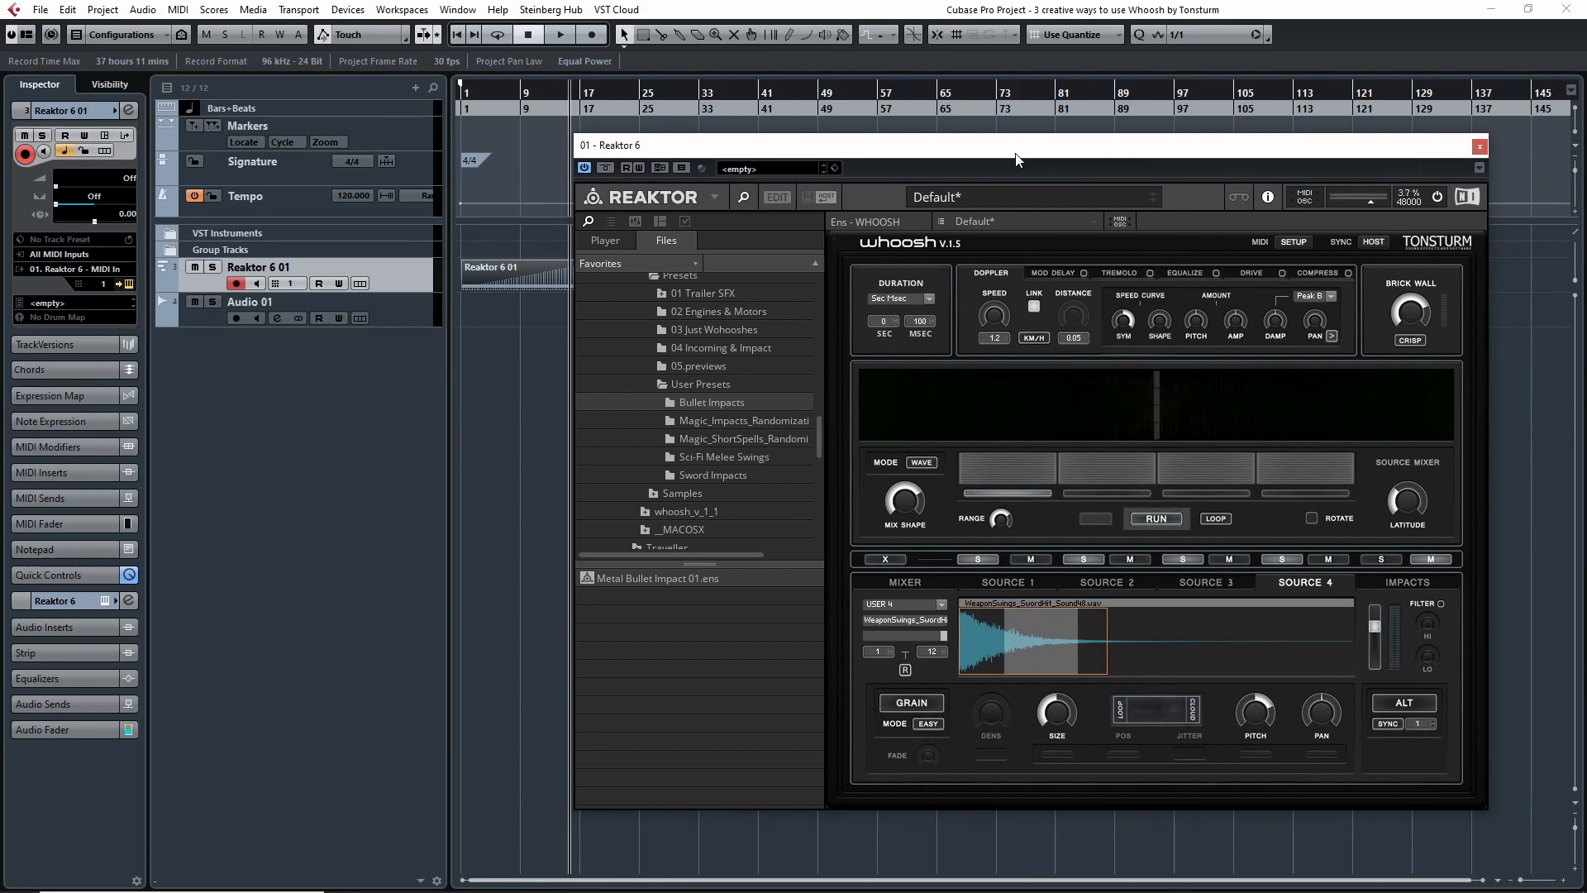
# Enlarge the Reaktor 6 01 part's modulation lane and draw a square wave from bar 3 to about bar 11.
pyautogui.doubleClick(496, 277)
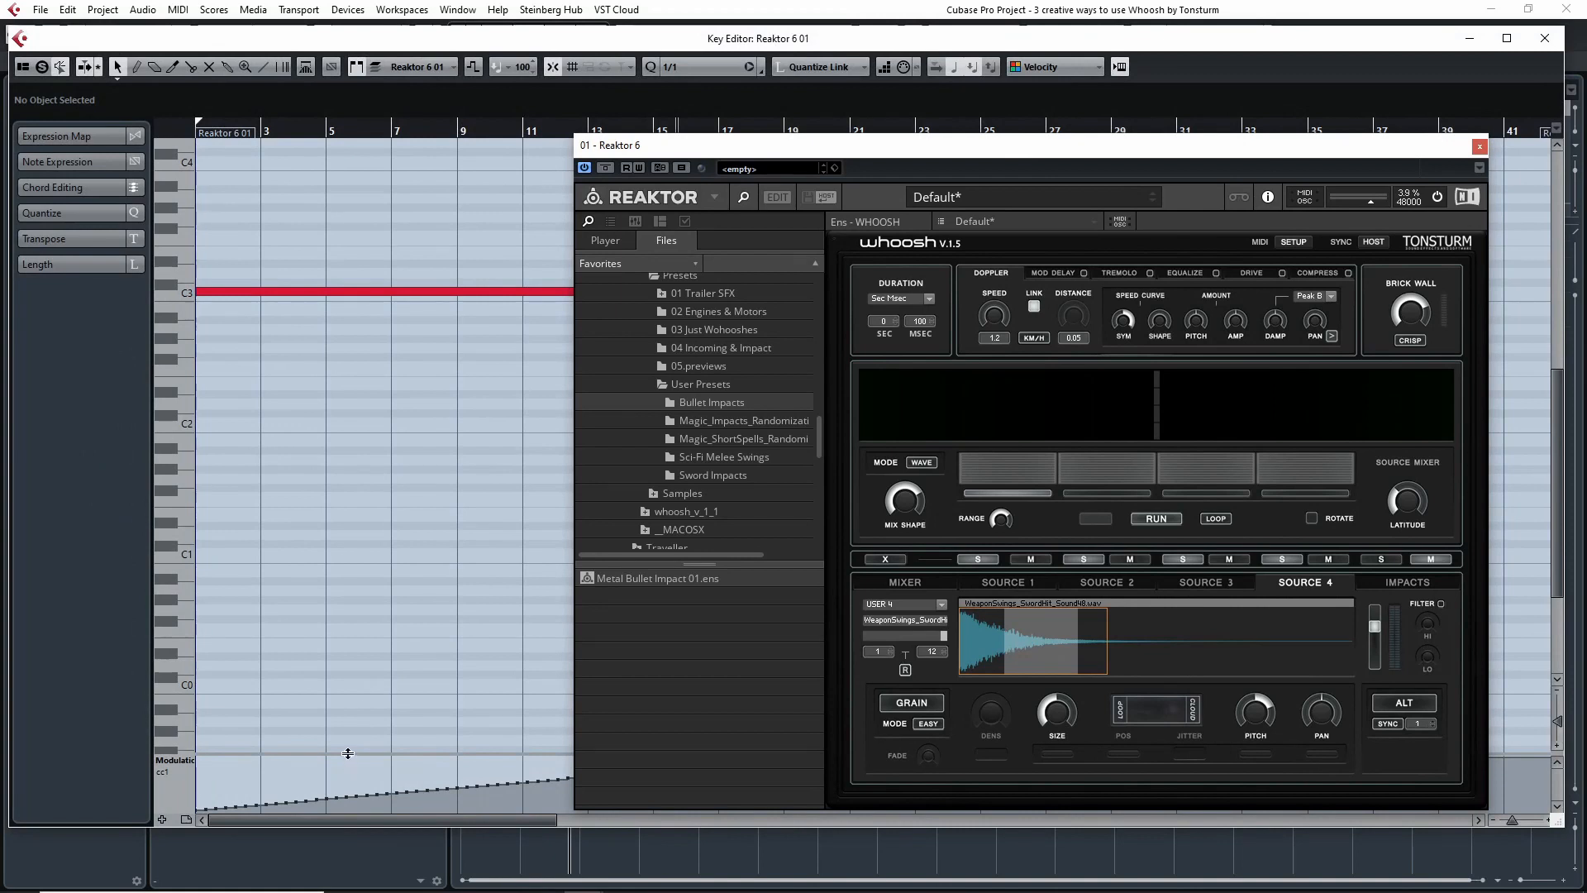
pyautogui.moveTo(348, 753); pyautogui.dragTo(347, 450)
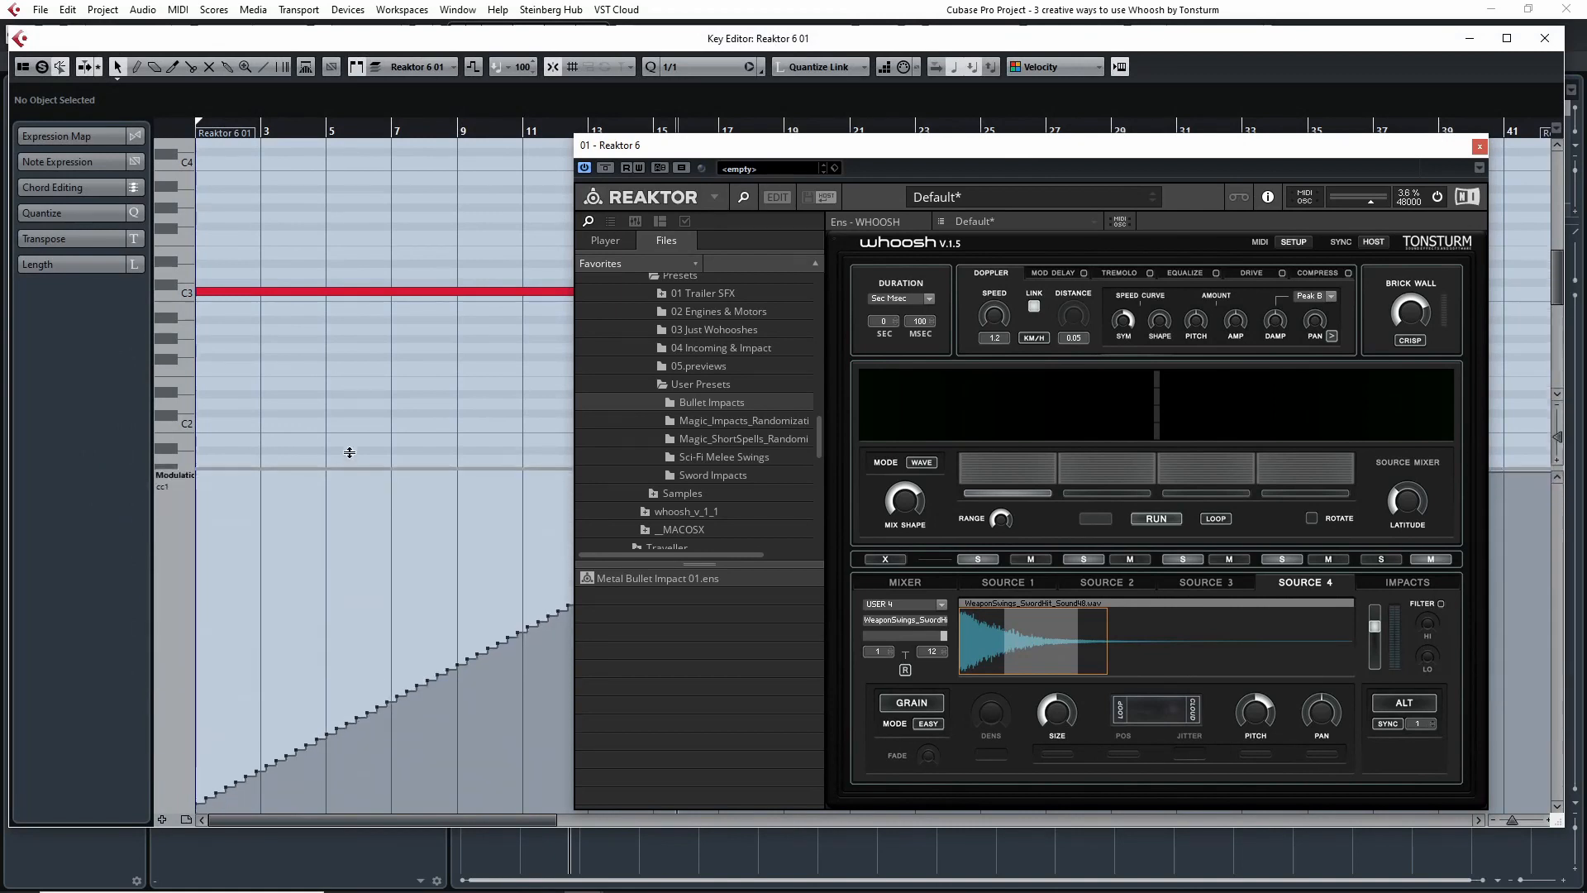
pyautogui.click(266, 71)
pyautogui.click(298, 163)
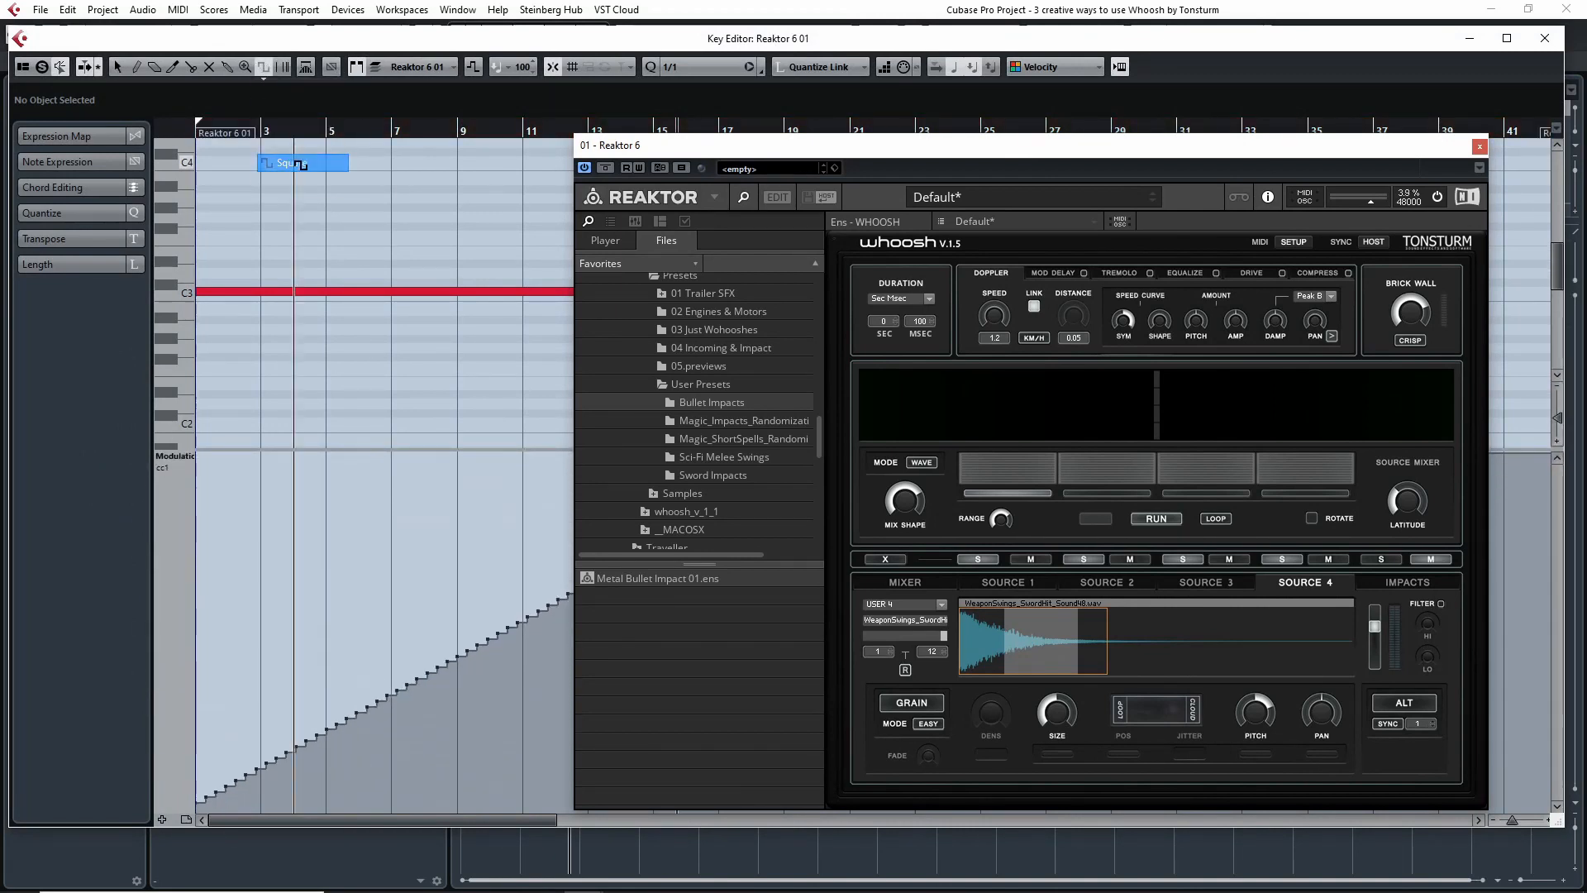
pyautogui.moveTo(260, 550); pyautogui.dragTo(513, 666)
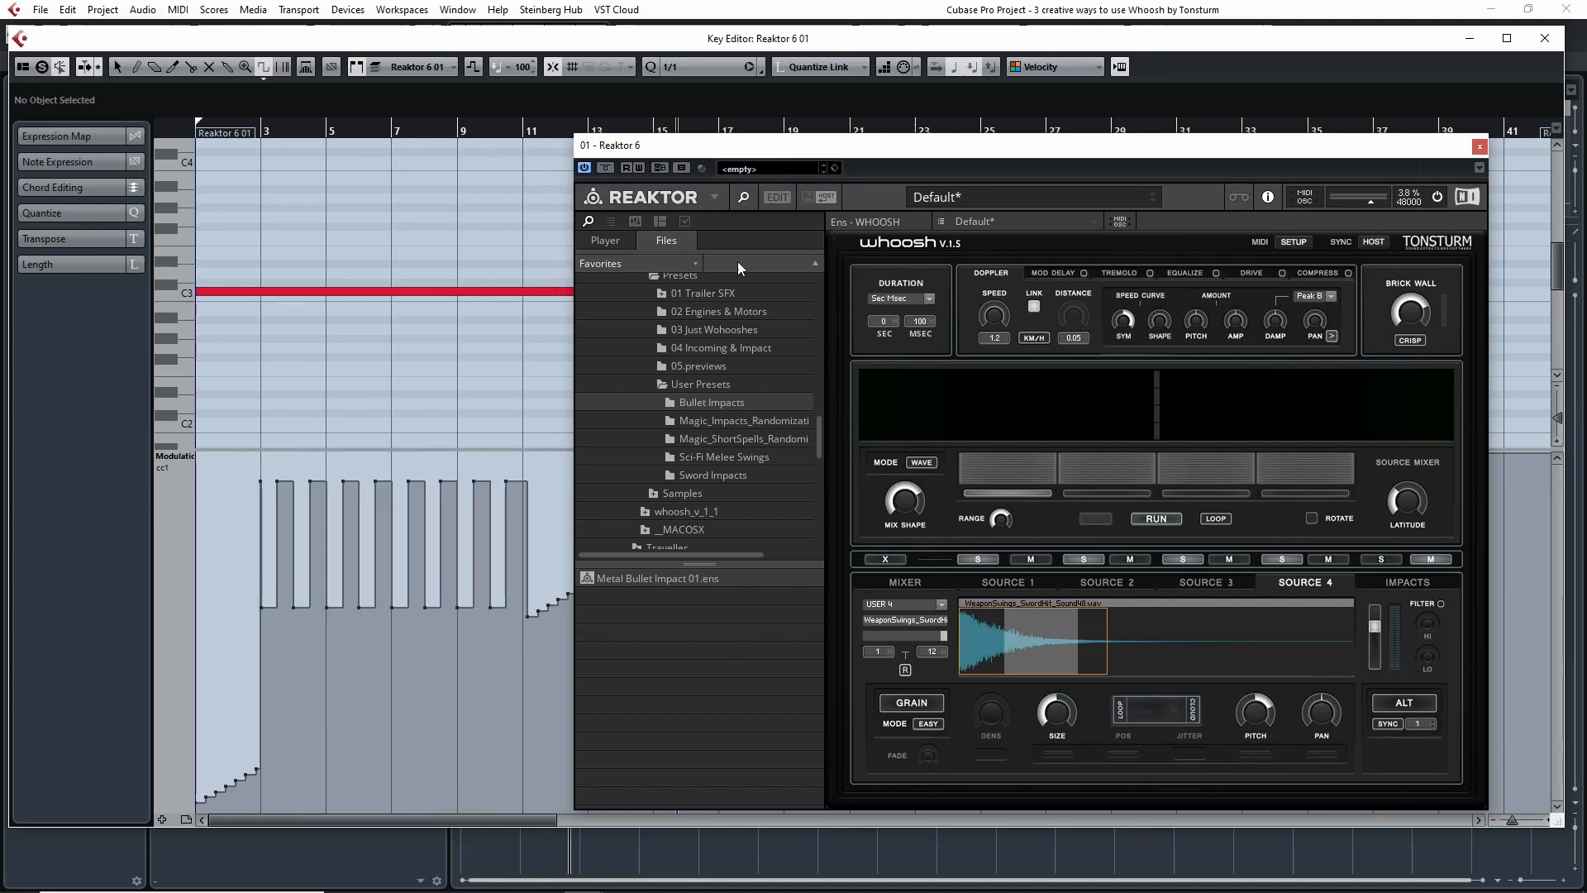
# Set the quantize to 1/64 and draw a dense, mid-height square wave in the modulation lane from about bar 12 to bar 19.
pyautogui.moveTo(738, 146); pyautogui.dragTo(992, 139)
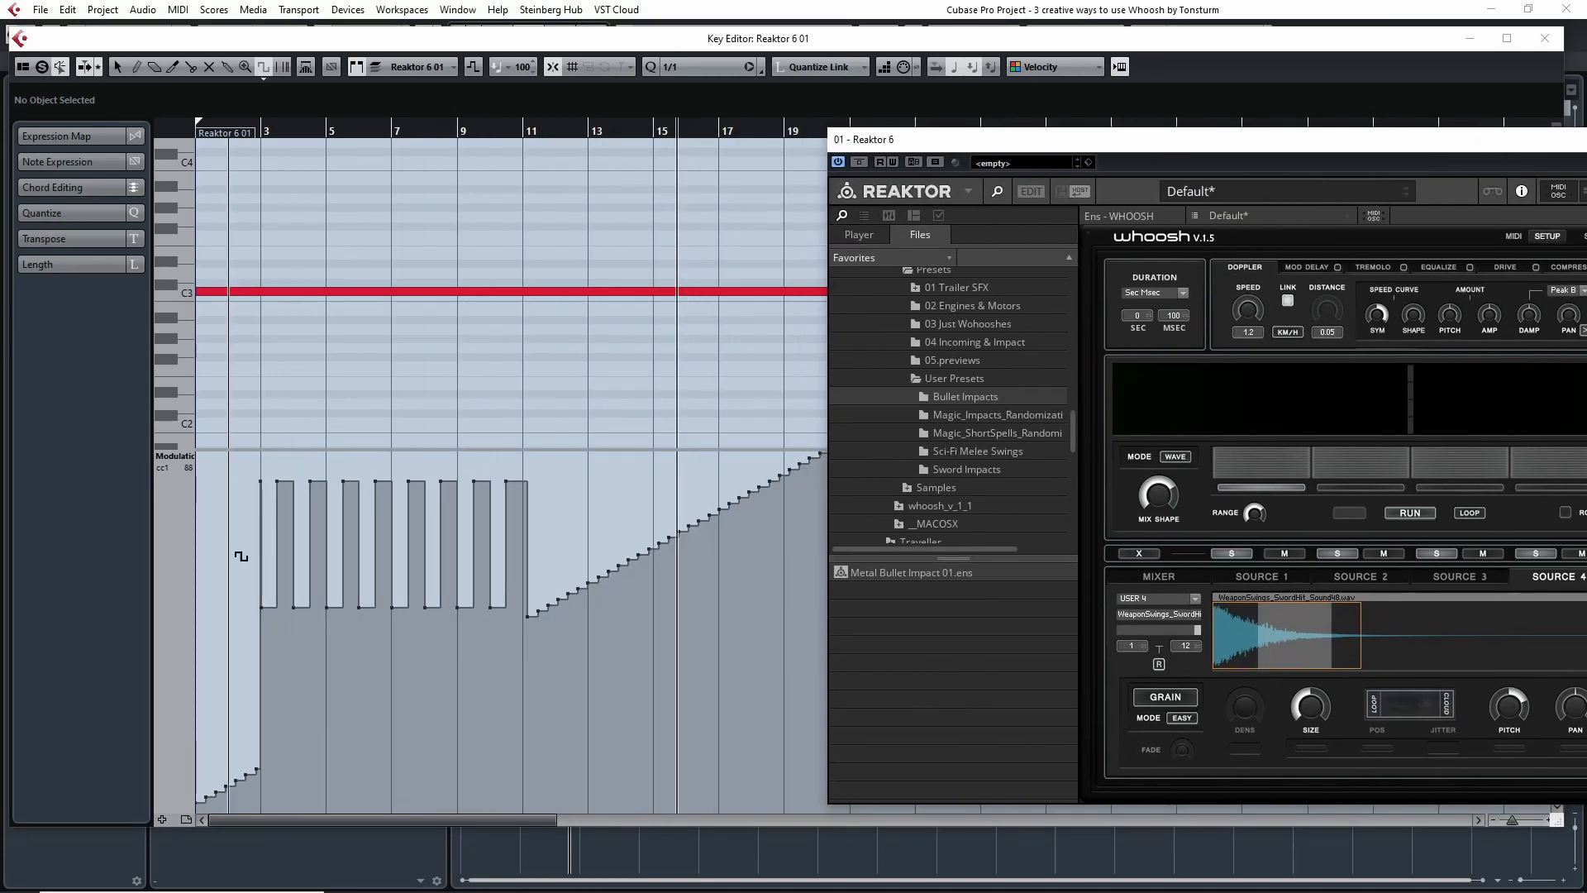
pyautogui.click(683, 66)
pyautogui.click(711, 180)
pyautogui.moveTo(572, 496)
pyautogui.mouseDown()
pyautogui.moveTo(679, 601)
pyautogui.moveTo(748, 754)
pyautogui.moveTo(823, 754)
pyautogui.mouseUp()
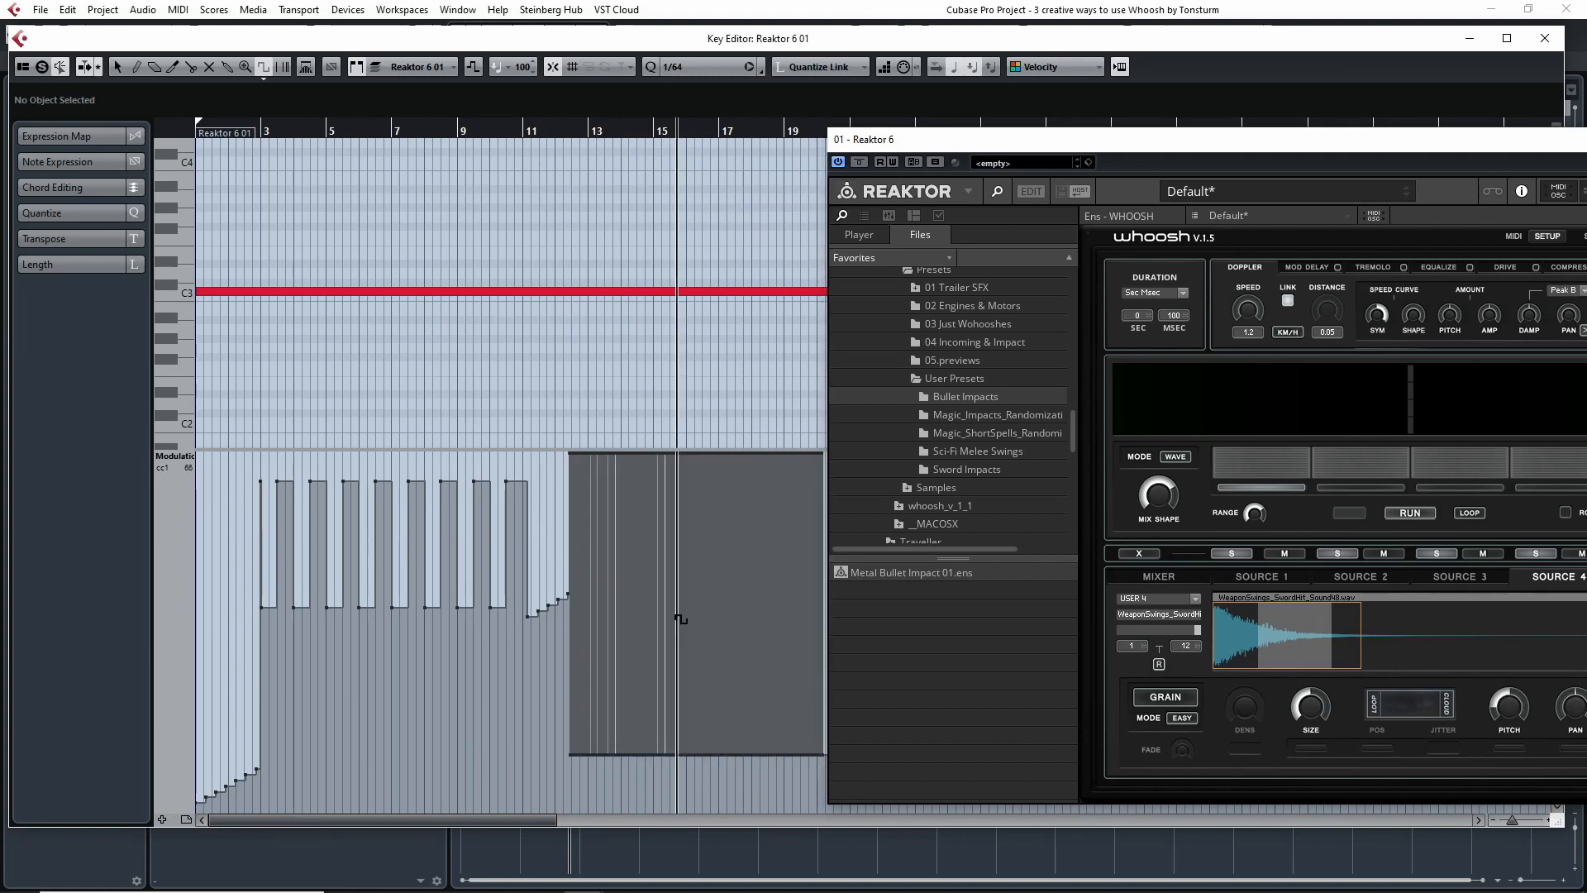
pyautogui.hotkey('ctrl', 'z')
pyautogui.moveTo(569, 496)
pyautogui.mouseDown()
pyautogui.moveTo(649, 591)
pyautogui.moveTo(797, 630)
pyautogui.mouseUp()
# Audition the dense square-wave modulation from about bar 12 while watching Whoosh respond in the project view.
pyautogui.click(562, 130)
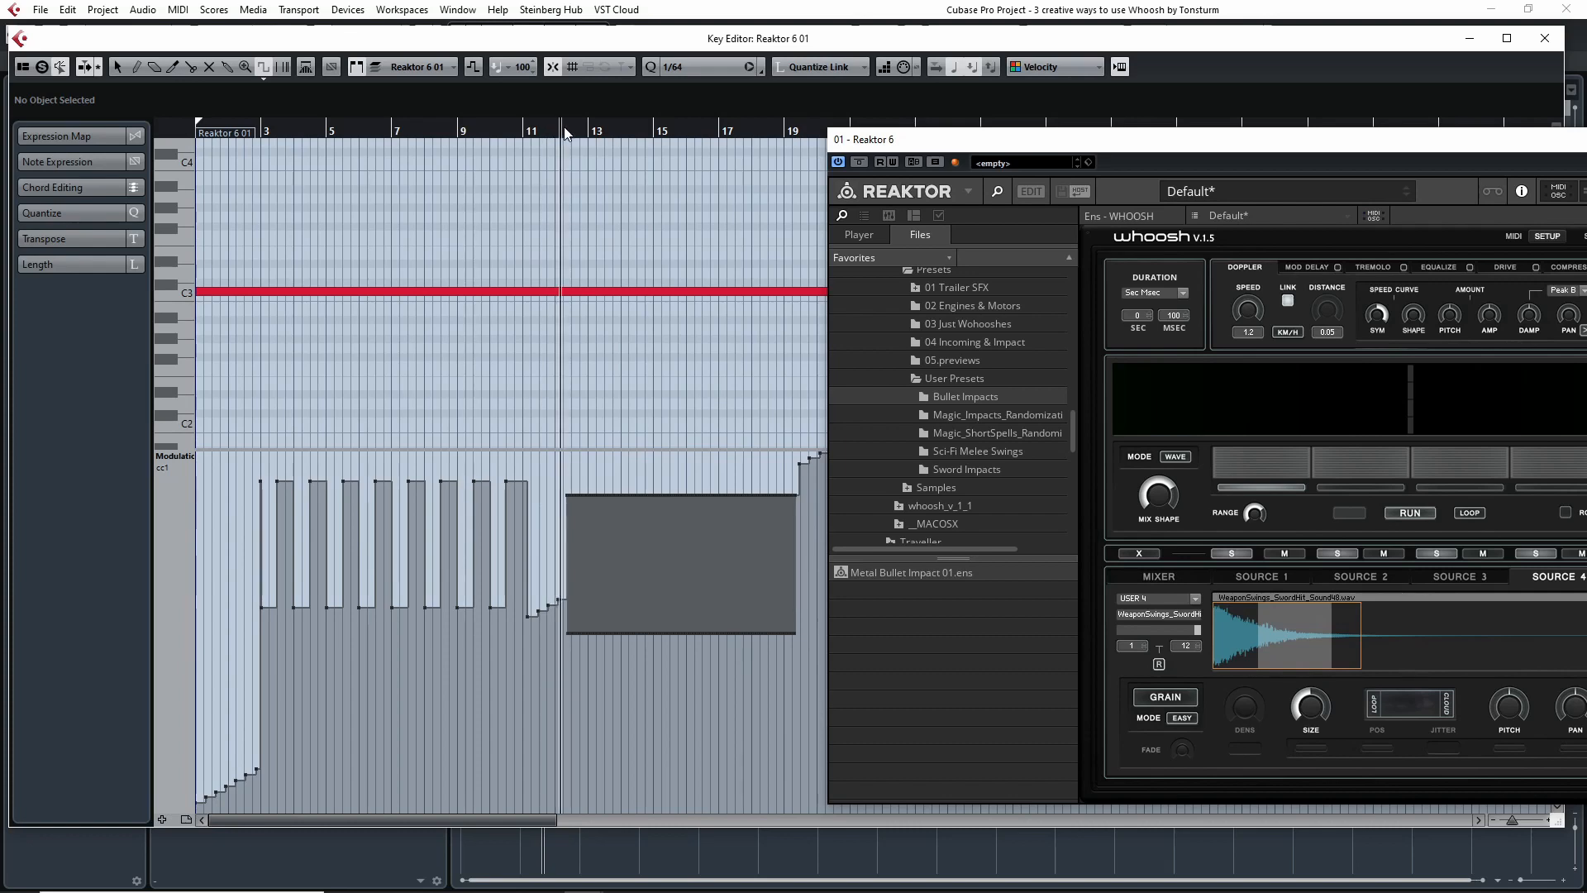
pyautogui.press('space')
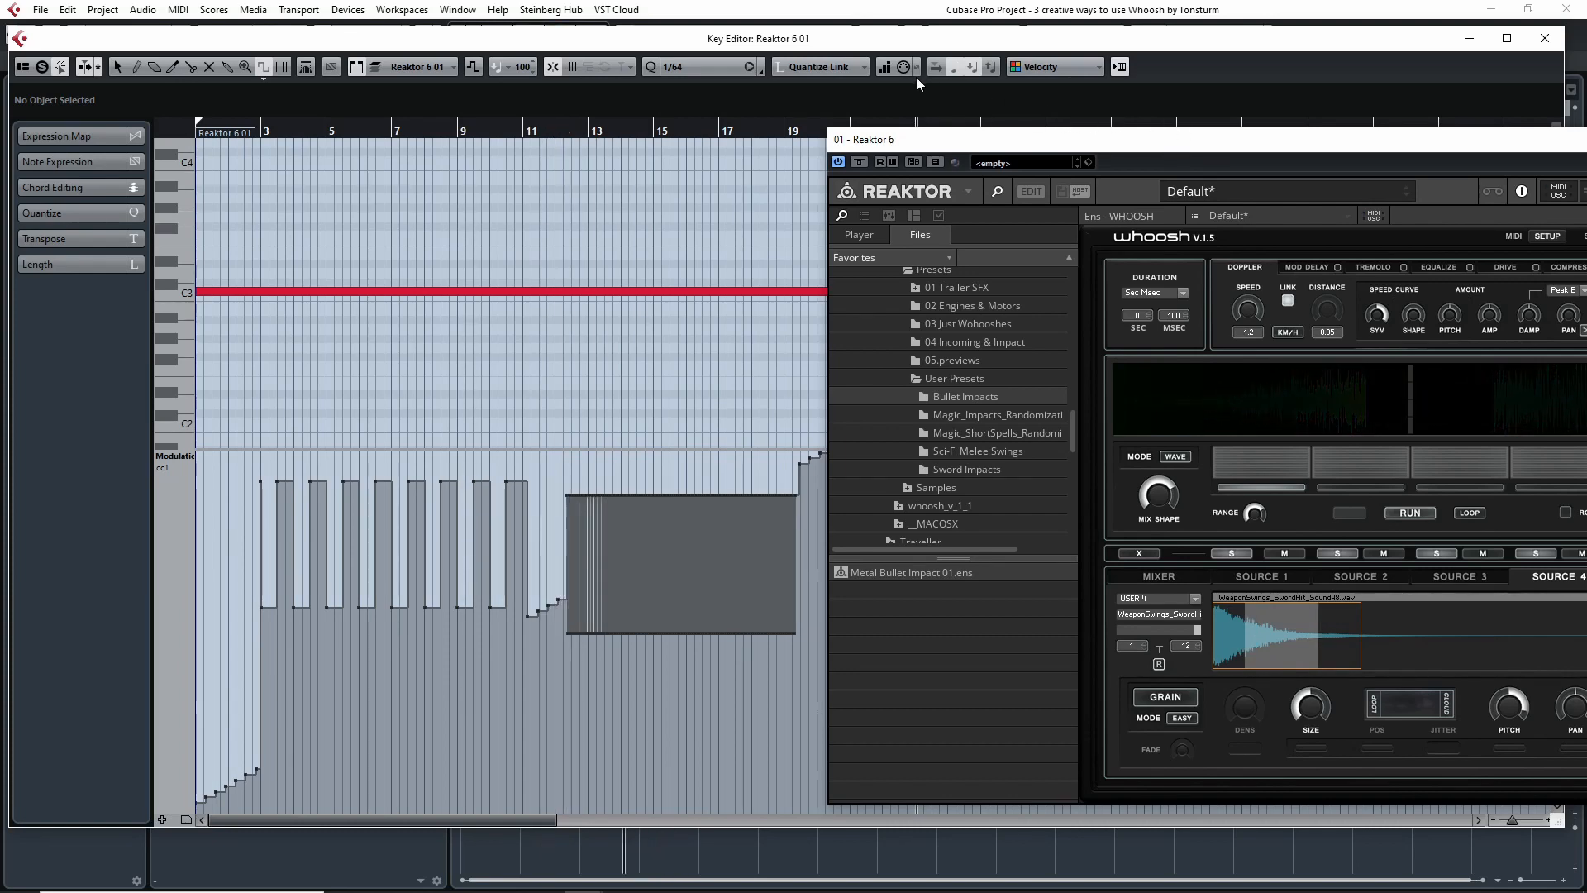
pyautogui.click(1470, 38)
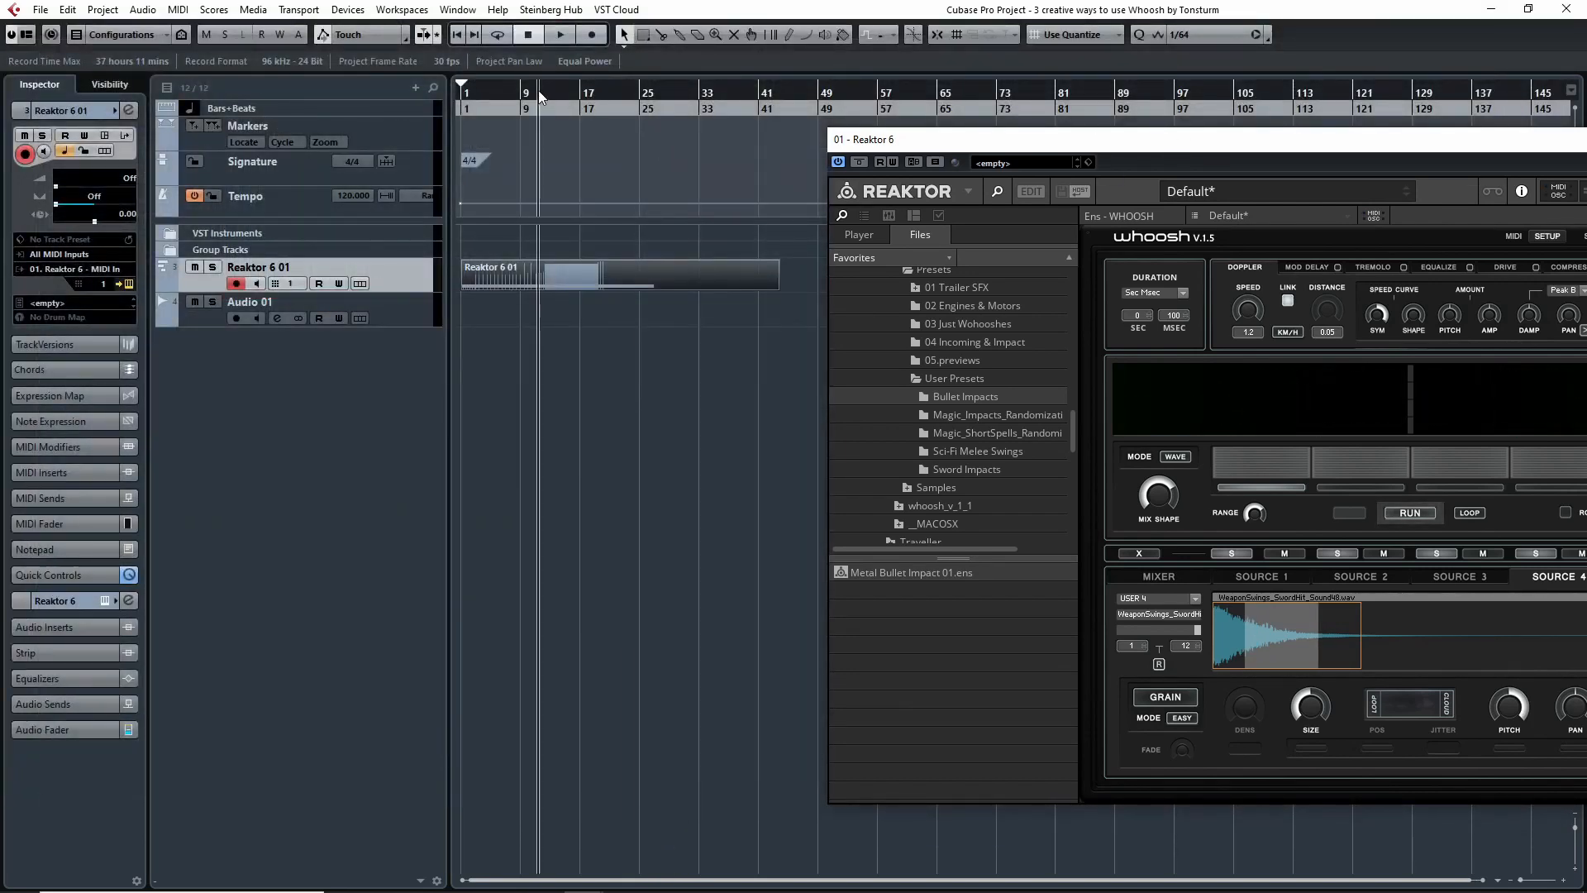
pyautogui.moveTo(1108, 157); pyautogui.dragTo(862, 161)
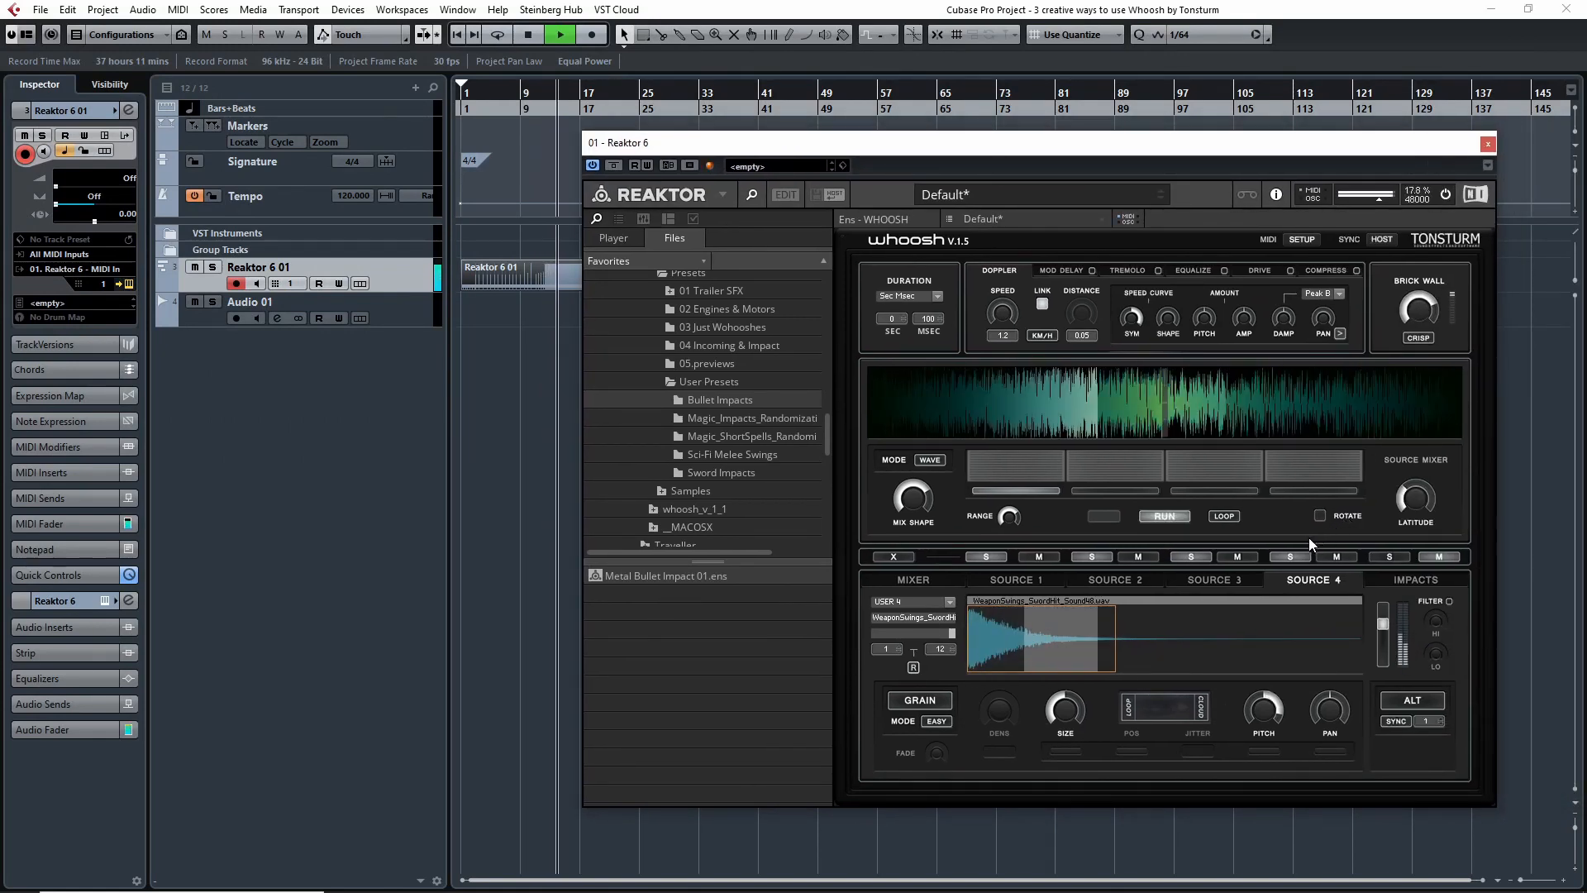
pyautogui.moveTo(909, 142); pyautogui.dragTo(1057, 150)
# Paint an irregular freehand modulation curve in the Reaktor 6 01 part from about bar 14 to bar 25, and close the editor.
pyautogui.doubleClick(542, 279)
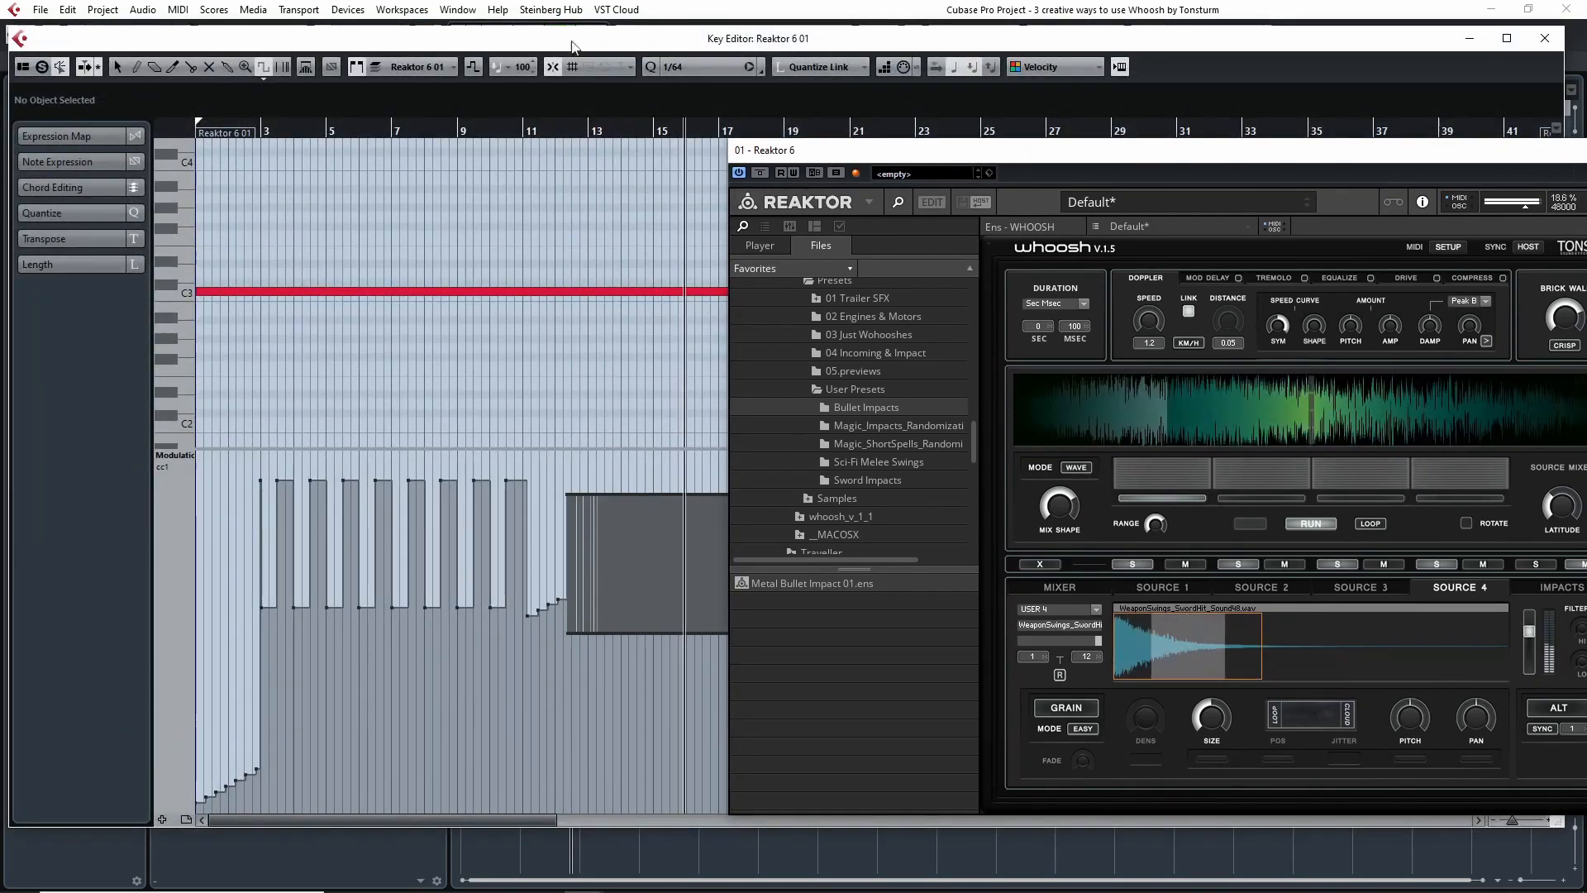
pyautogui.click(258, 68)
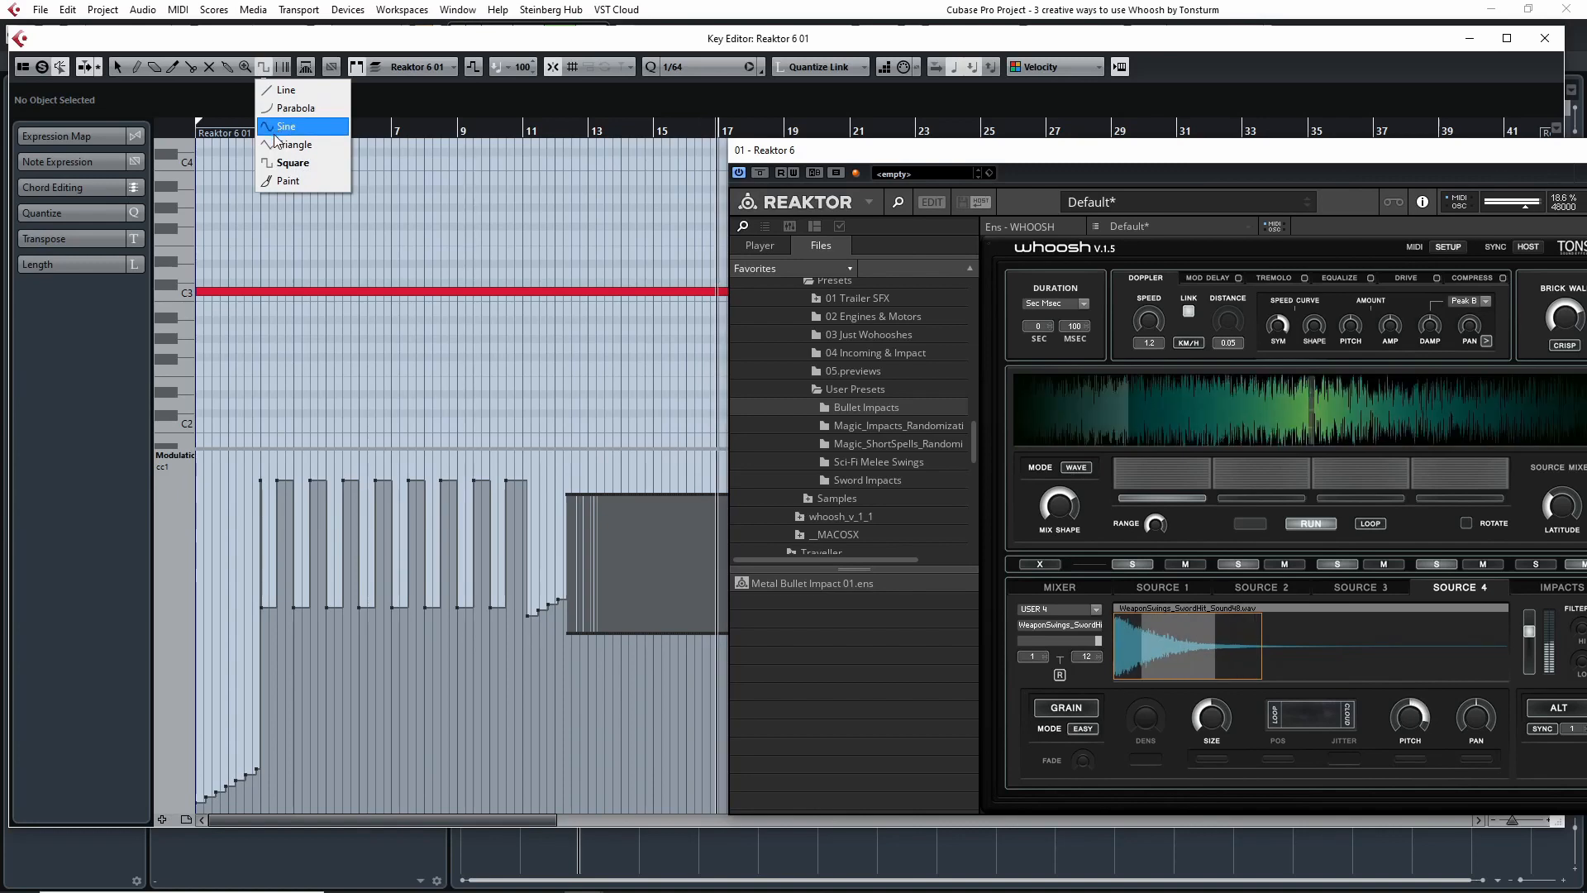
pyautogui.click(298, 180)
pyautogui.moveTo(570, 488)
pyautogui.mouseDown()
pyautogui.moveTo(658, 595)
pyautogui.moveTo(541, 548)
pyautogui.moveTo(611, 479)
pyautogui.moveTo(638, 496)
pyautogui.moveTo(457, 547)
pyautogui.moveTo(461, 673)
pyautogui.moveTo(394, 683)
pyautogui.moveTo(426, 661)
pyautogui.moveTo(437, 490)
pyautogui.moveTo(463, 453)
pyautogui.moveTo(546, 494)
pyautogui.moveTo(554, 711)
pyautogui.moveTo(521, 655)
pyautogui.moveTo(564, 759)
pyautogui.mouseUp()
pyautogui.moveTo(1173, 150); pyautogui.dragTo(1016, 175)
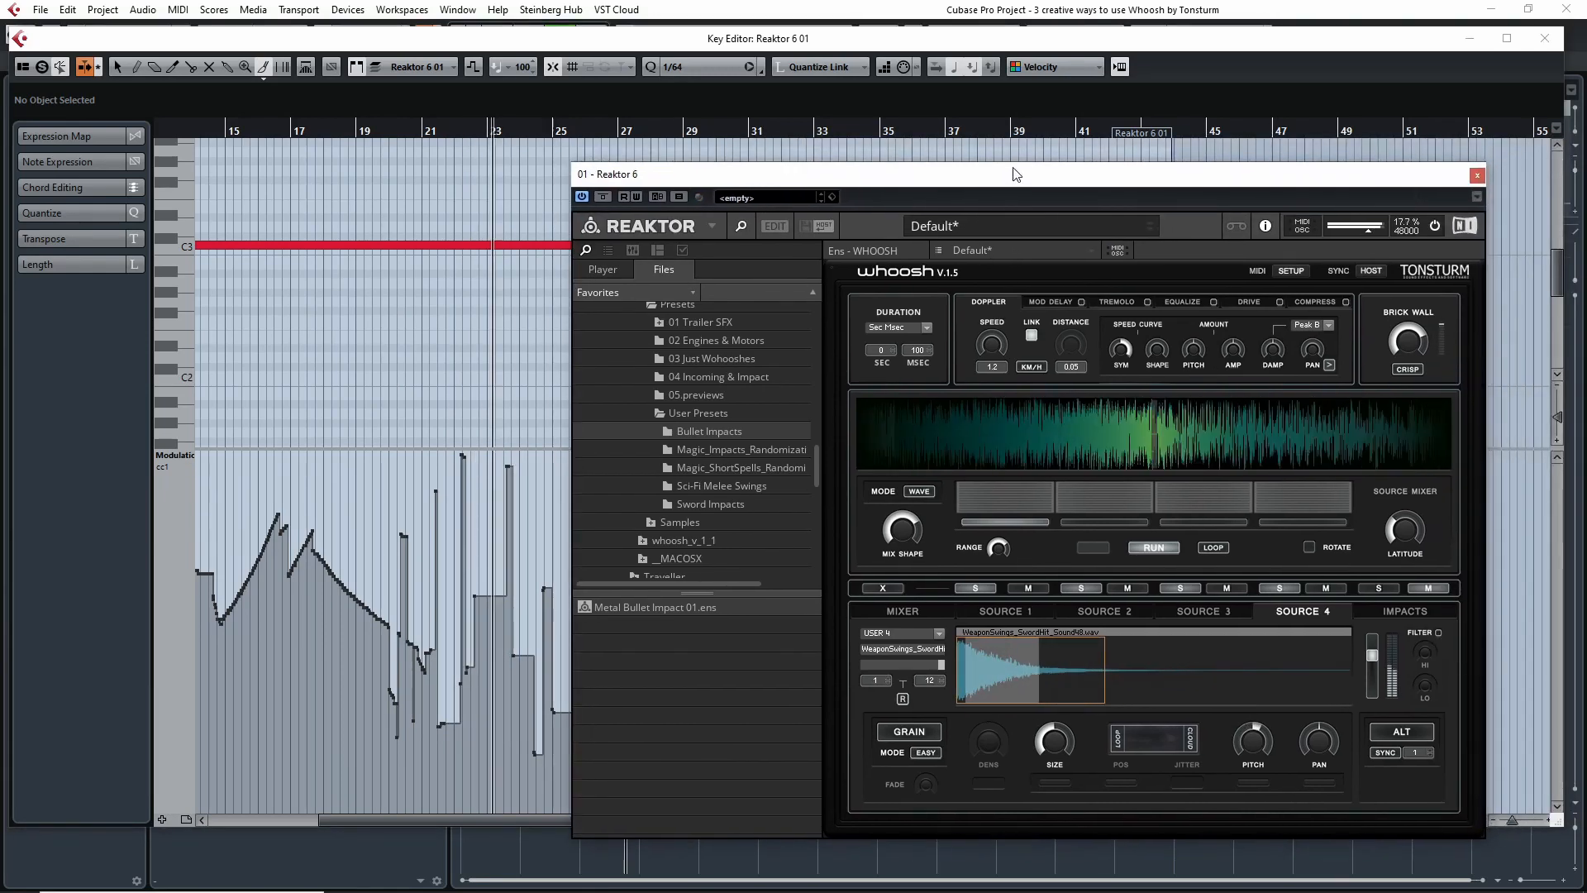
pyautogui.click(1548, 42)
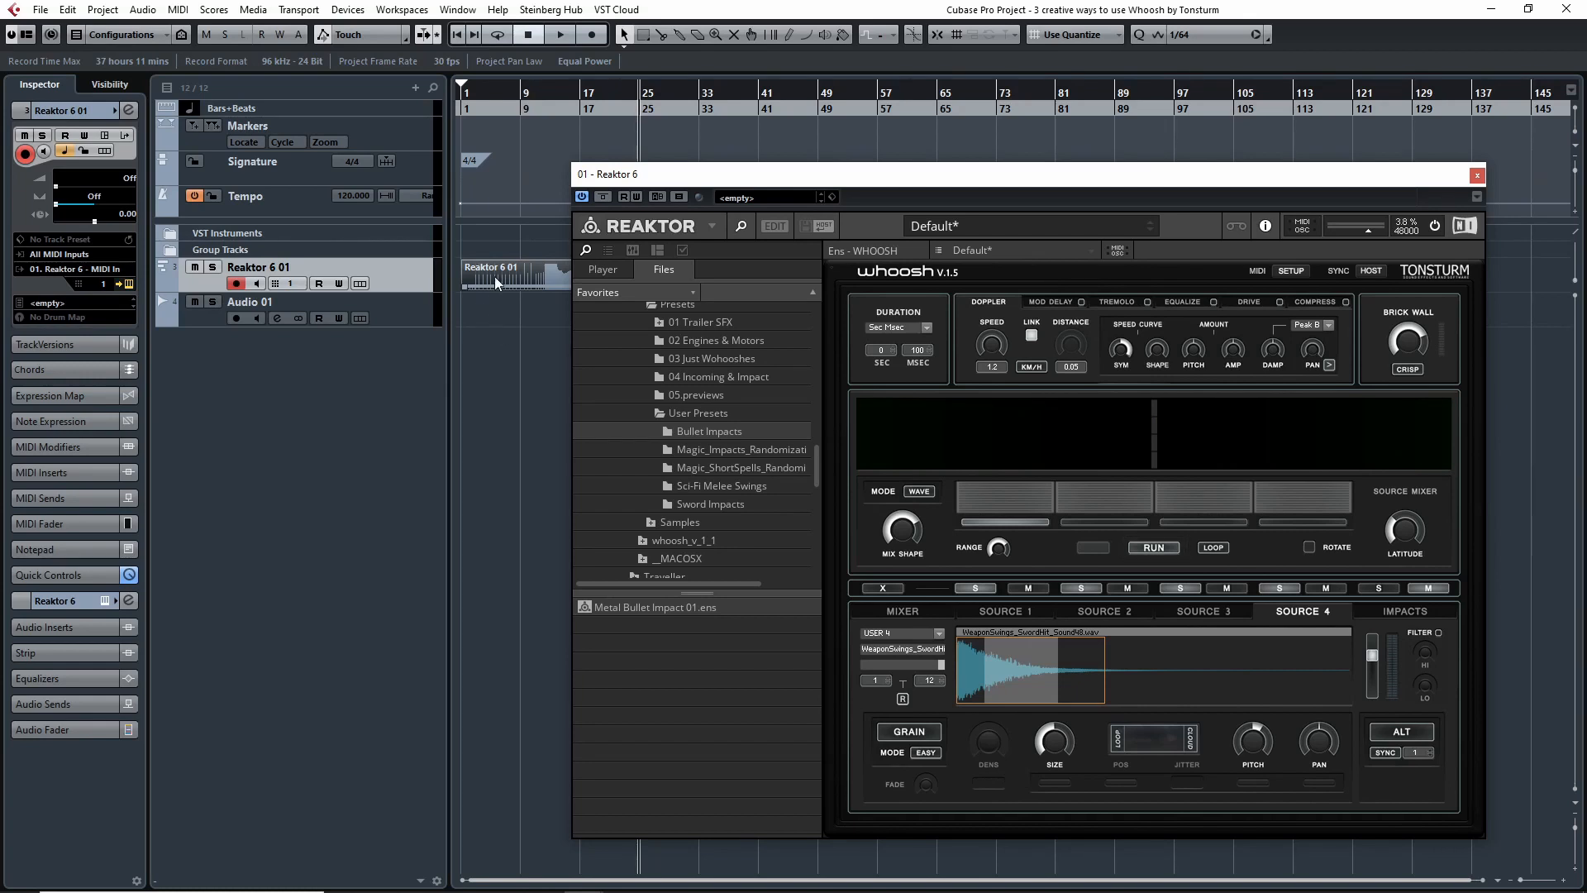
# Set Whoosh's sync to MIDI and turn on Manual mode.
pyautogui.moveTo(955, 177); pyautogui.dragTo(926, 174)
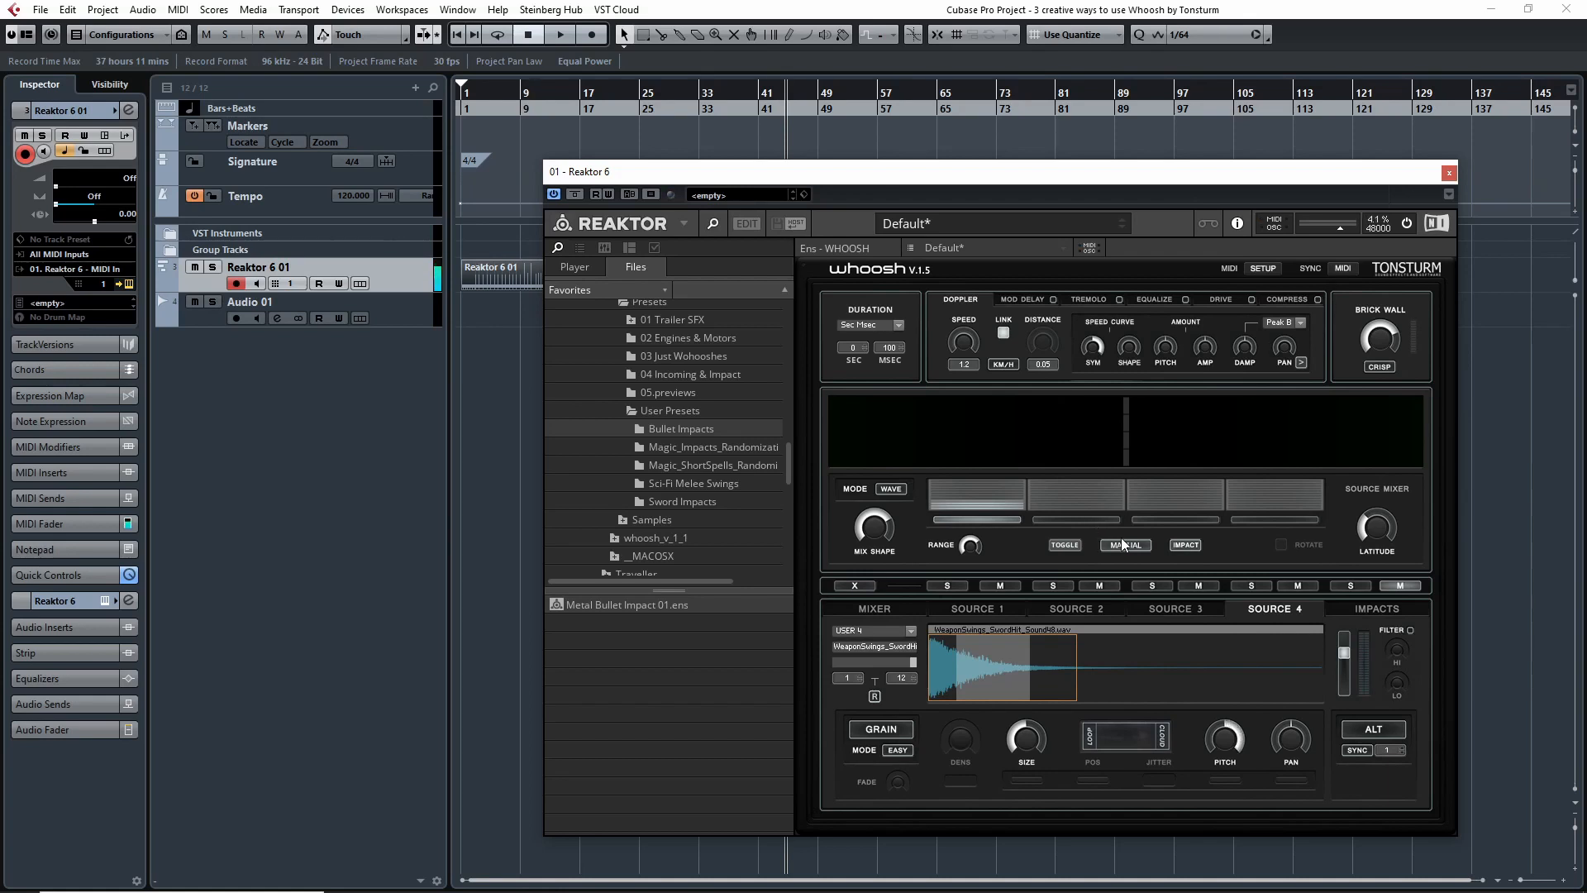
pyautogui.click(1122, 543)
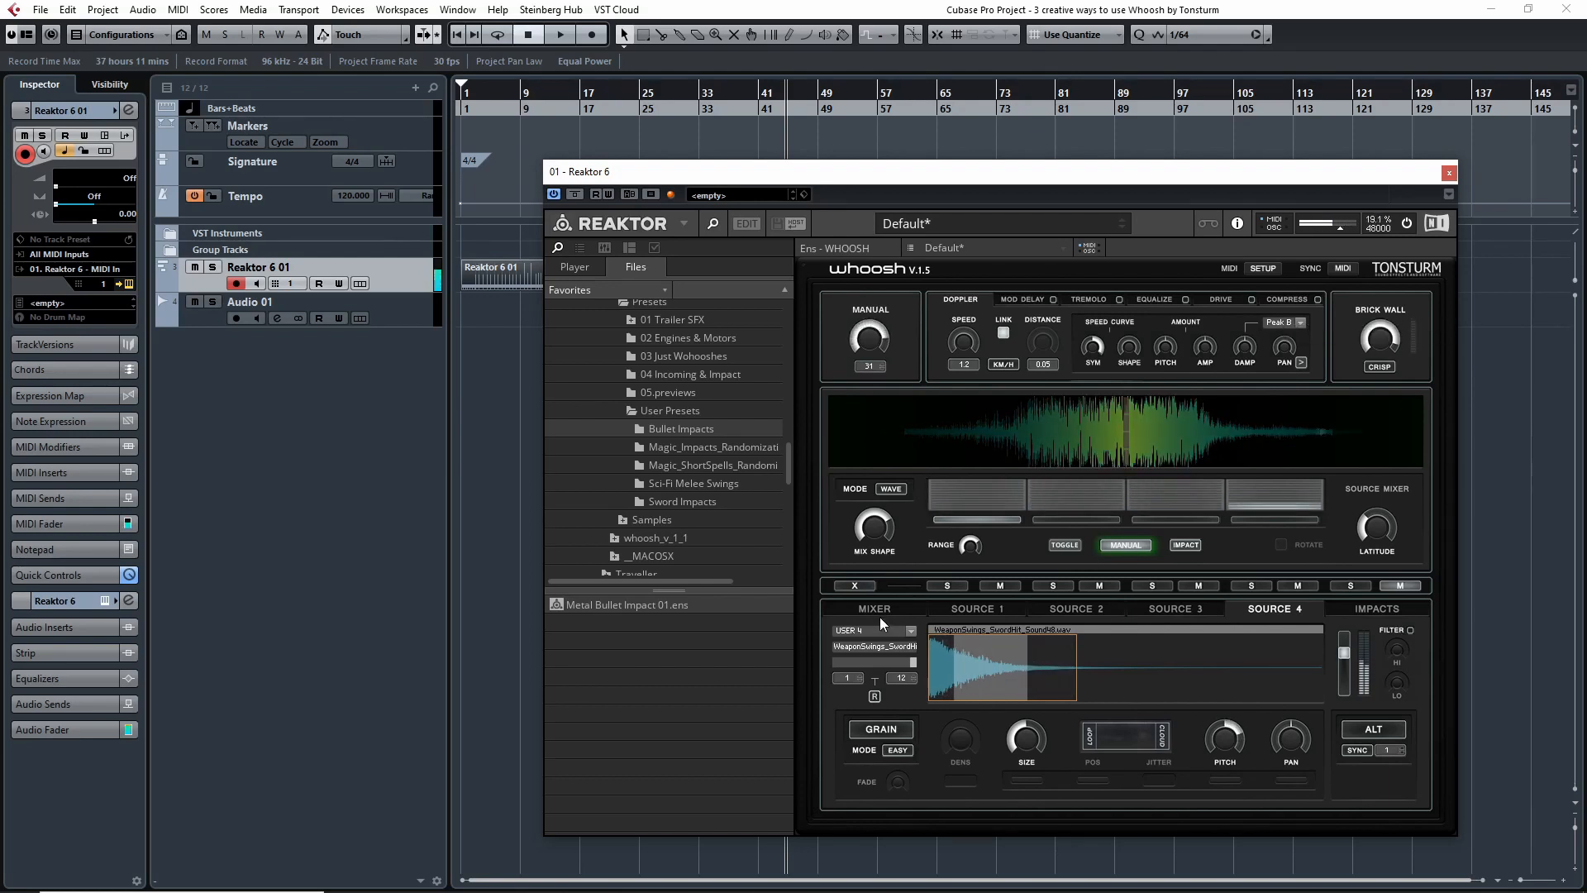
# Solo the four Whoosh sound sources and show the mixer page.
pyautogui.click(943, 586)
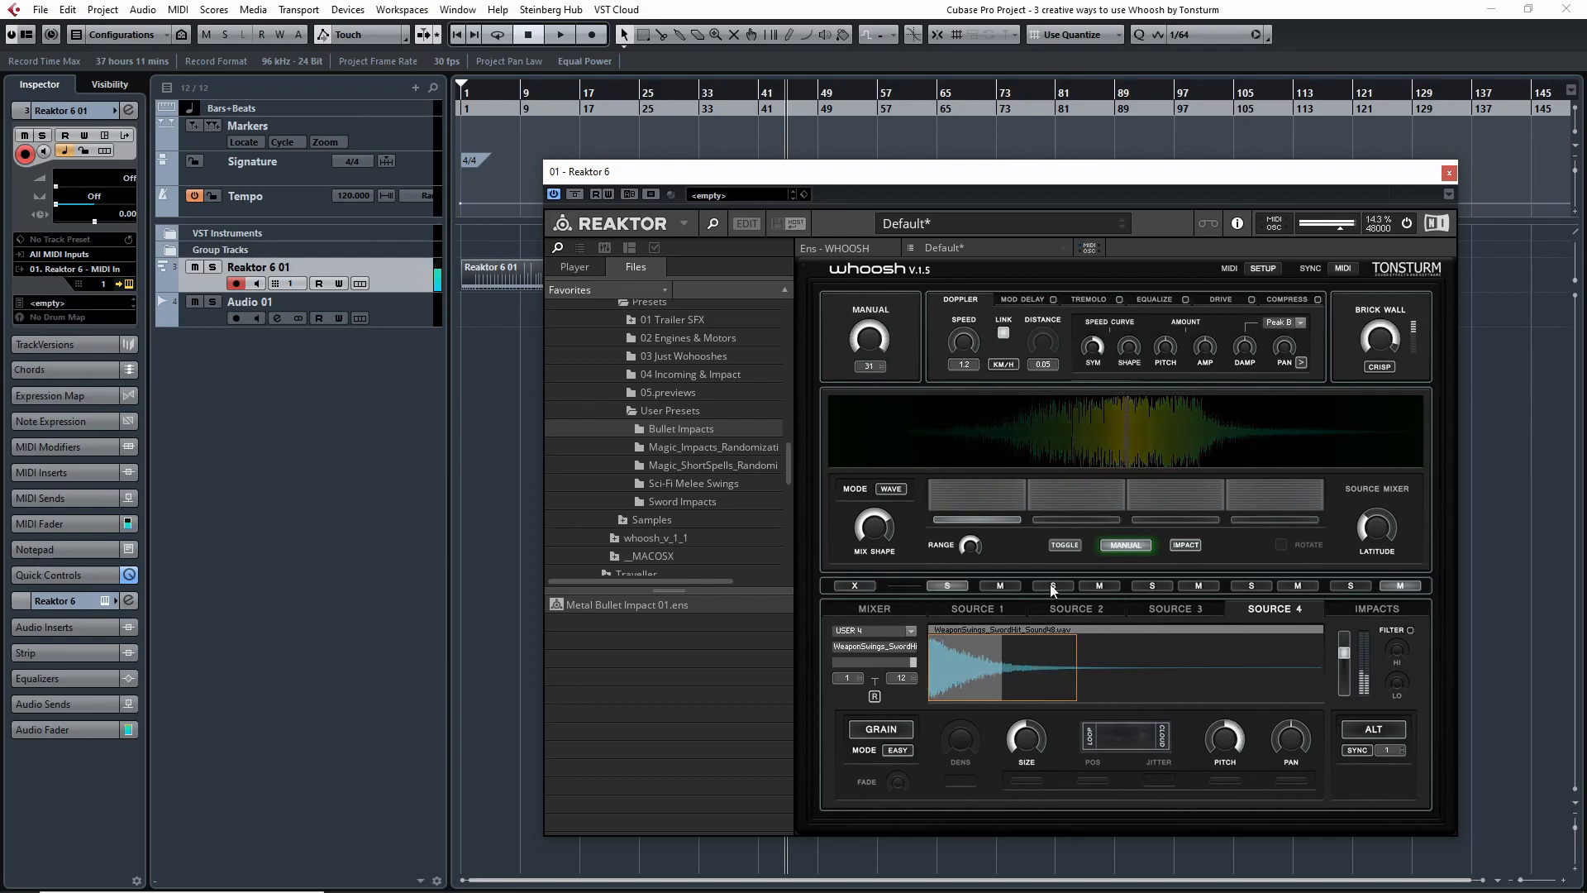
pyautogui.click(1052, 586)
pyautogui.click(1264, 587)
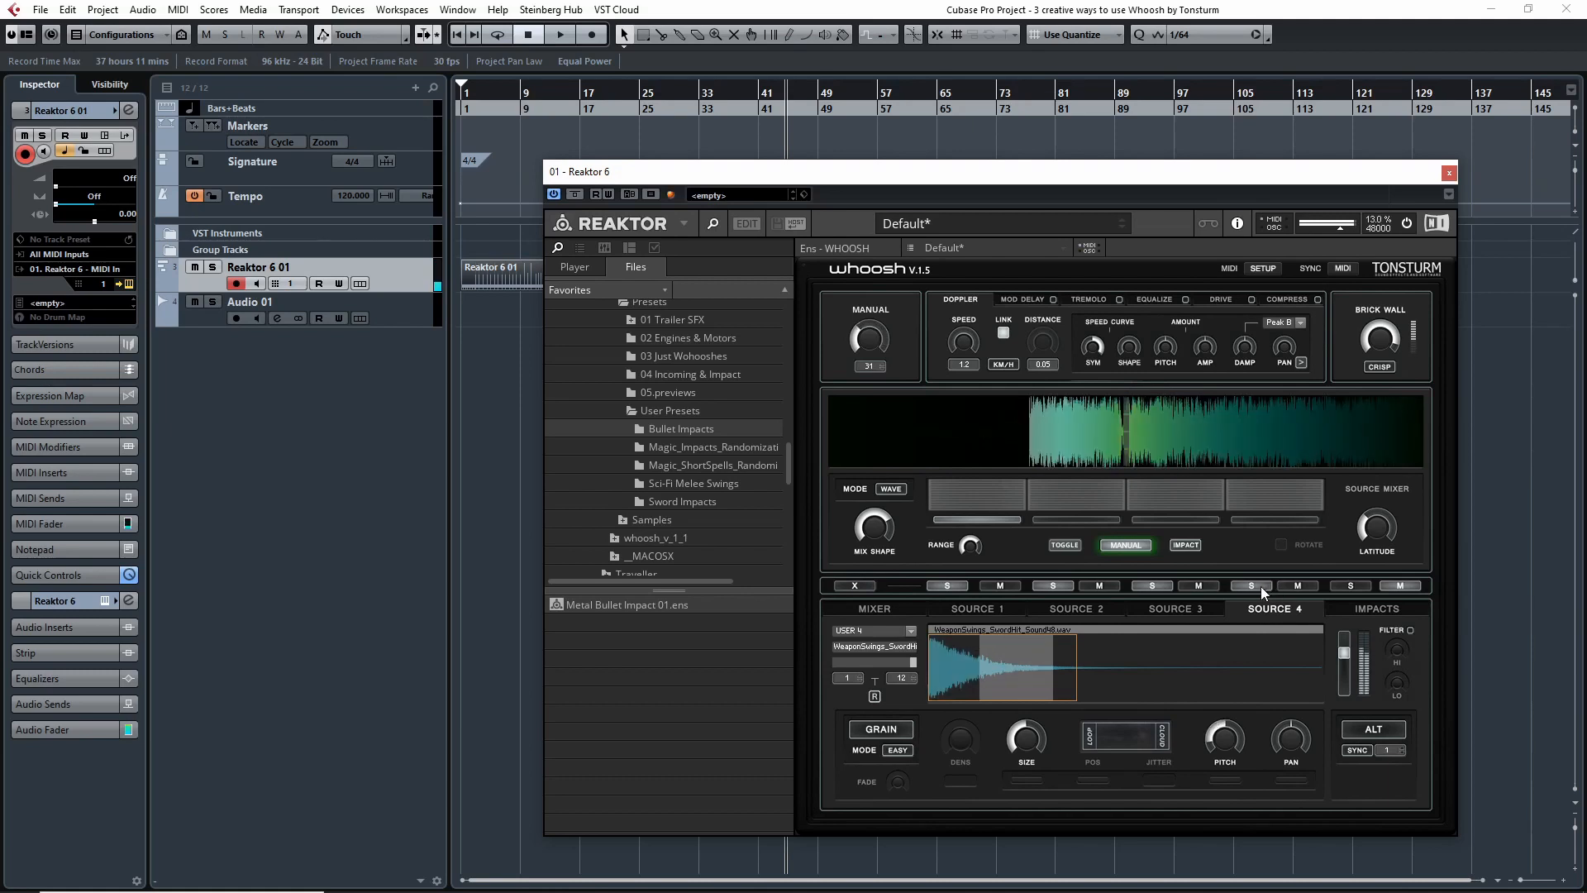
pyautogui.click(889, 611)
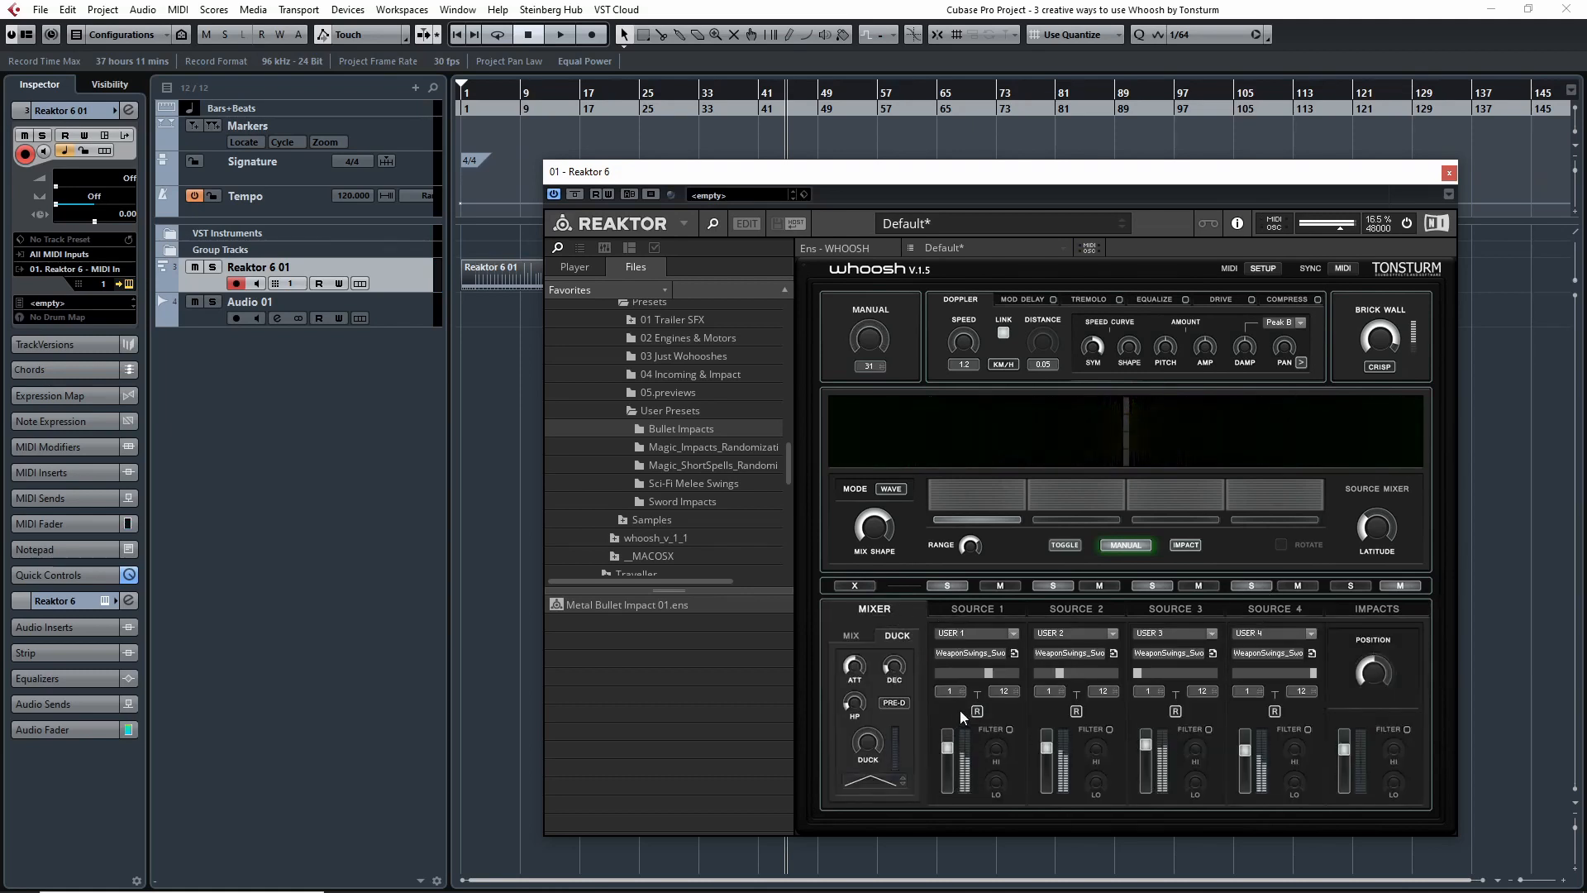
# Sync Whoosh to the host and audition durations of 10 seconds and 100 milliseconds during playback, then stop playback.
pyautogui.press('space')
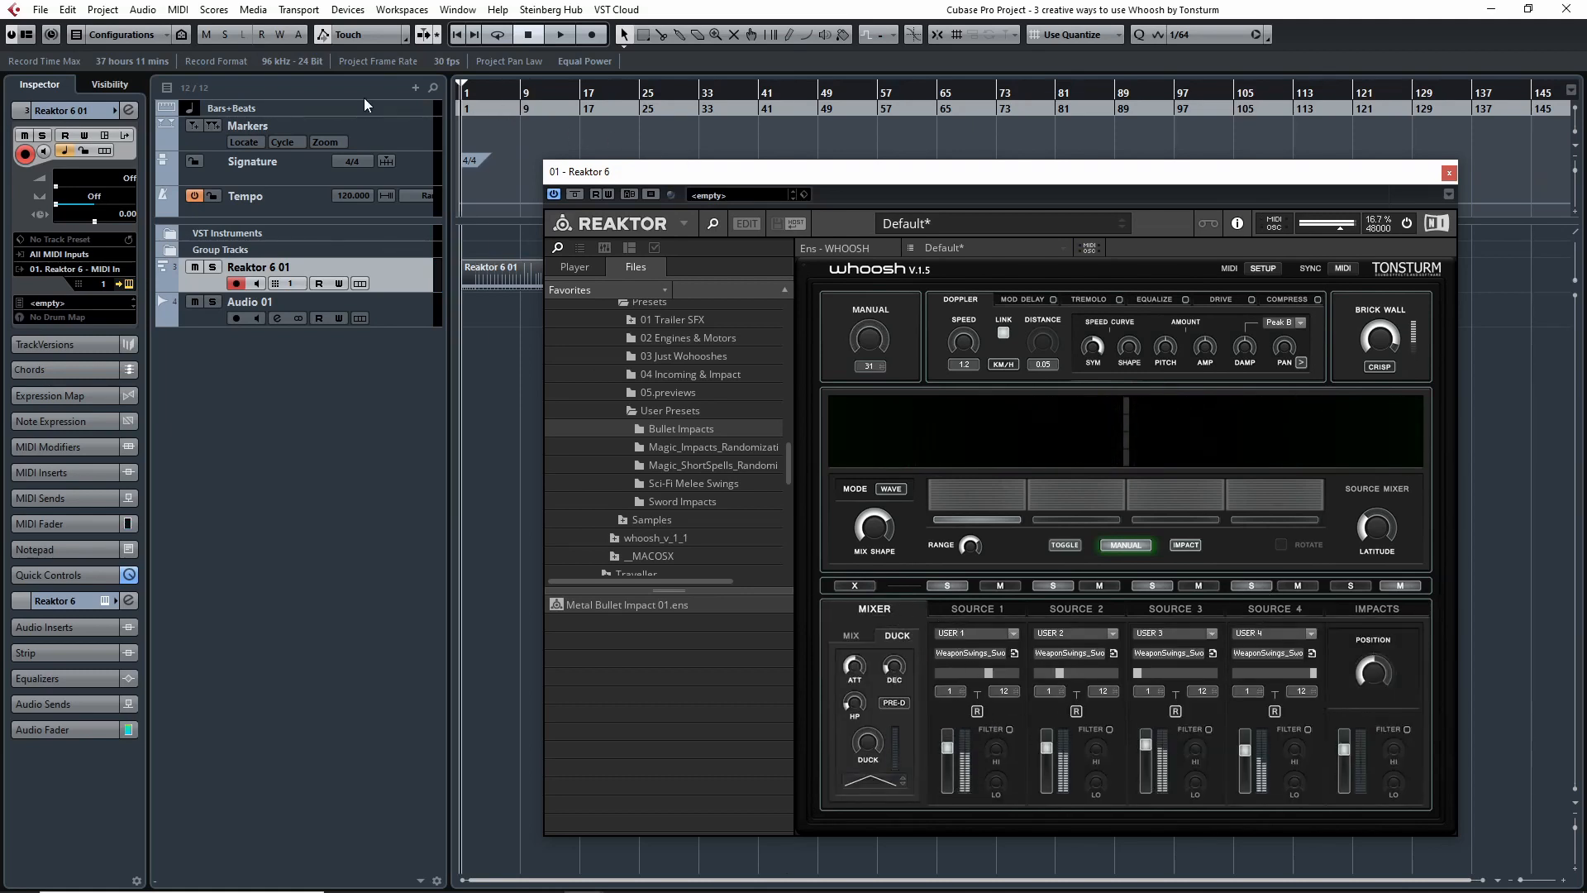
pyautogui.click(1342, 269)
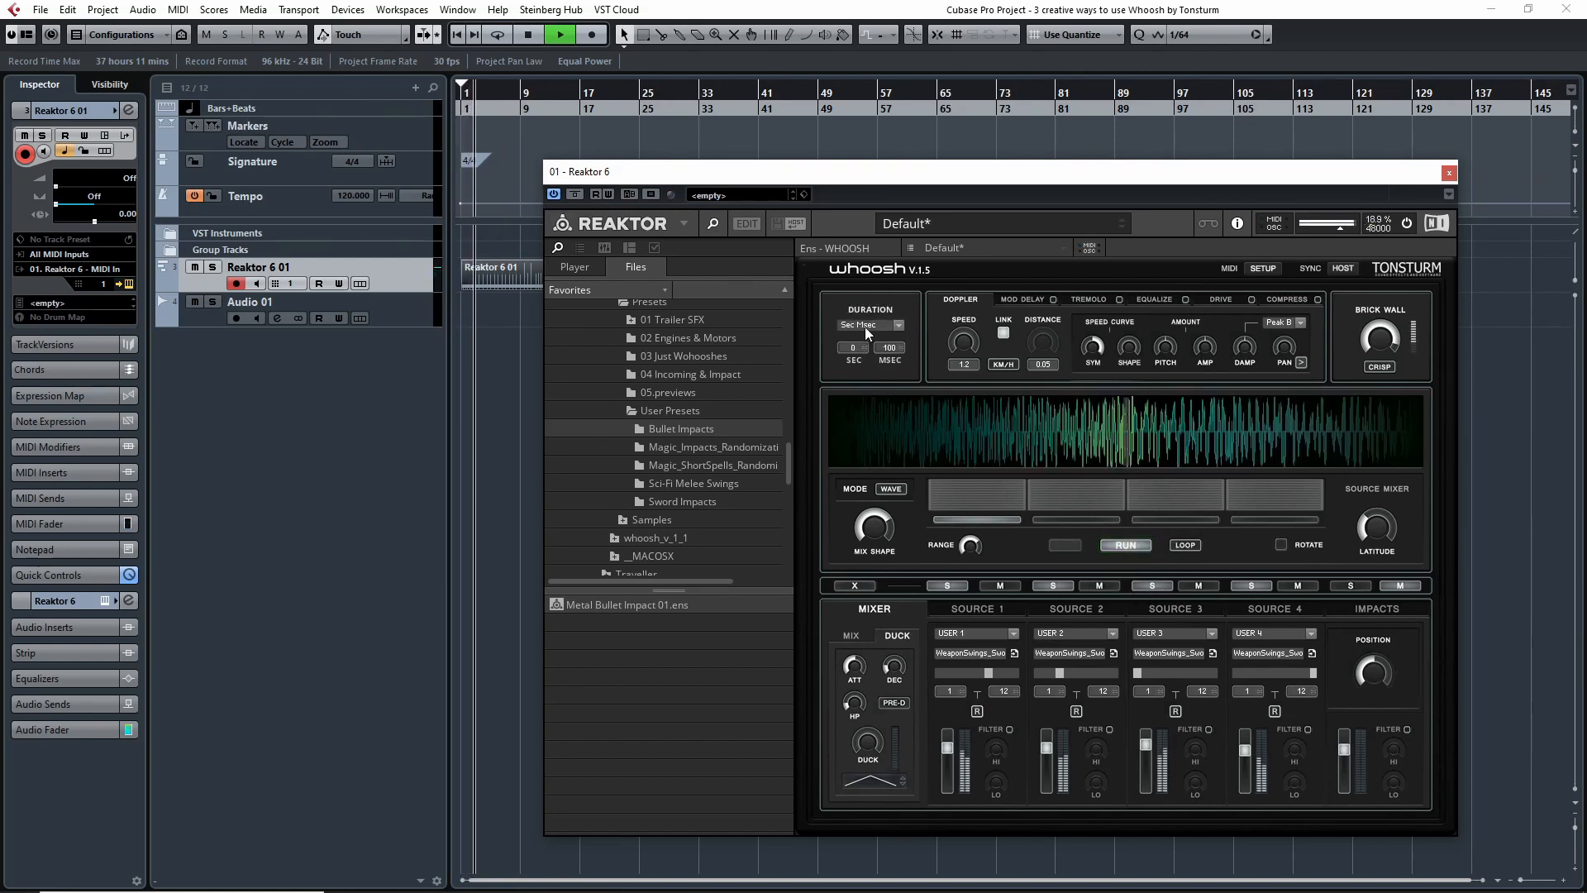
pyautogui.moveTo(856, 338); pyautogui.dragTo(865, 174)
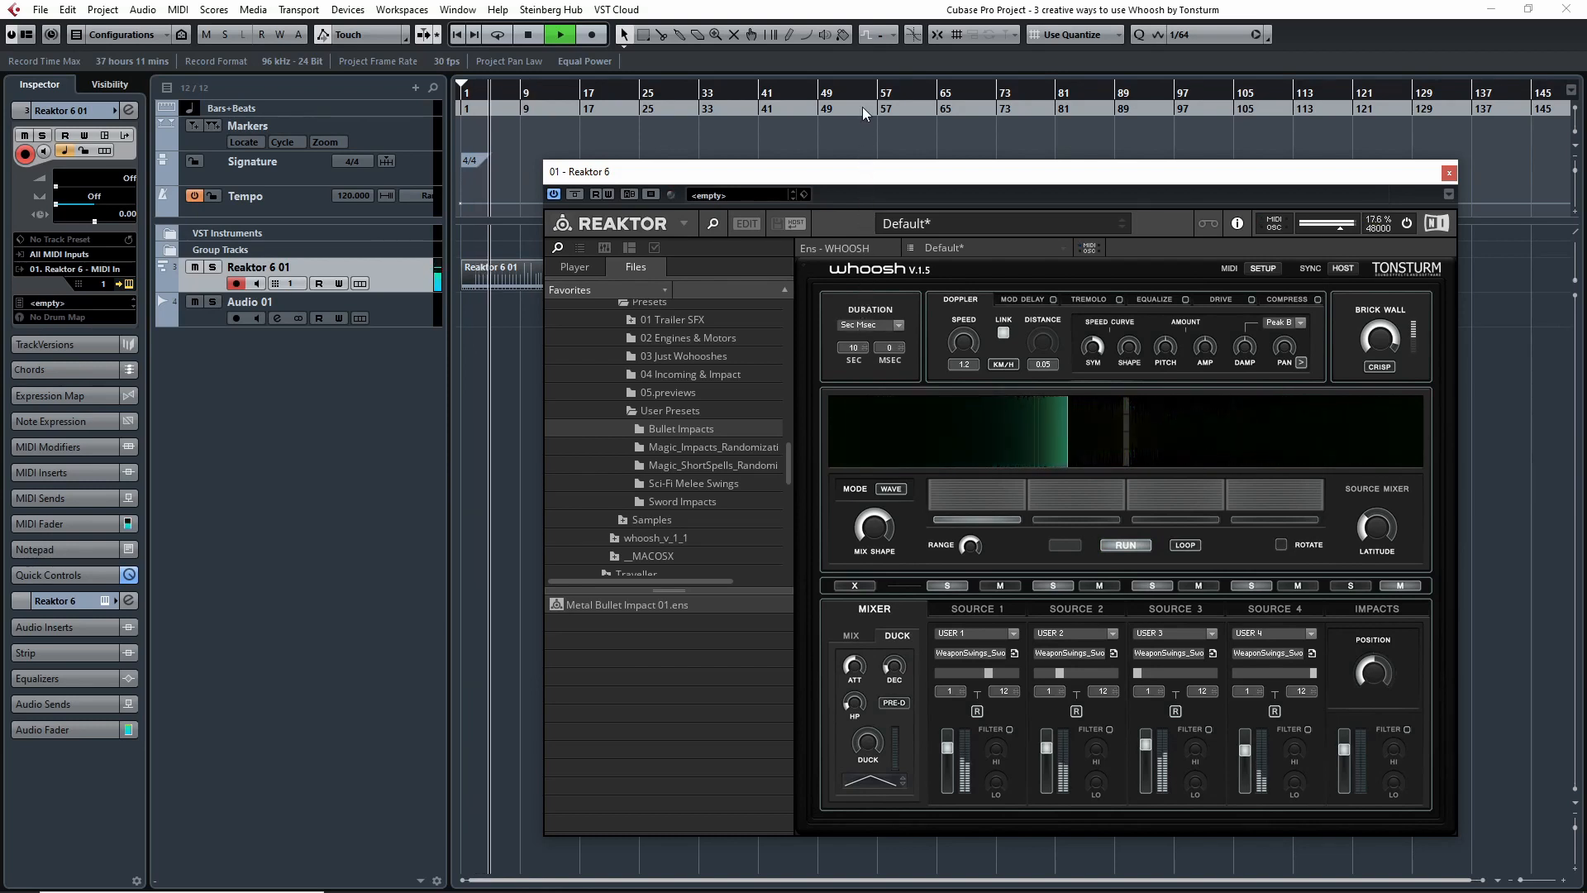
pyautogui.moveTo(853, 350); pyautogui.dragTo(870, 724)
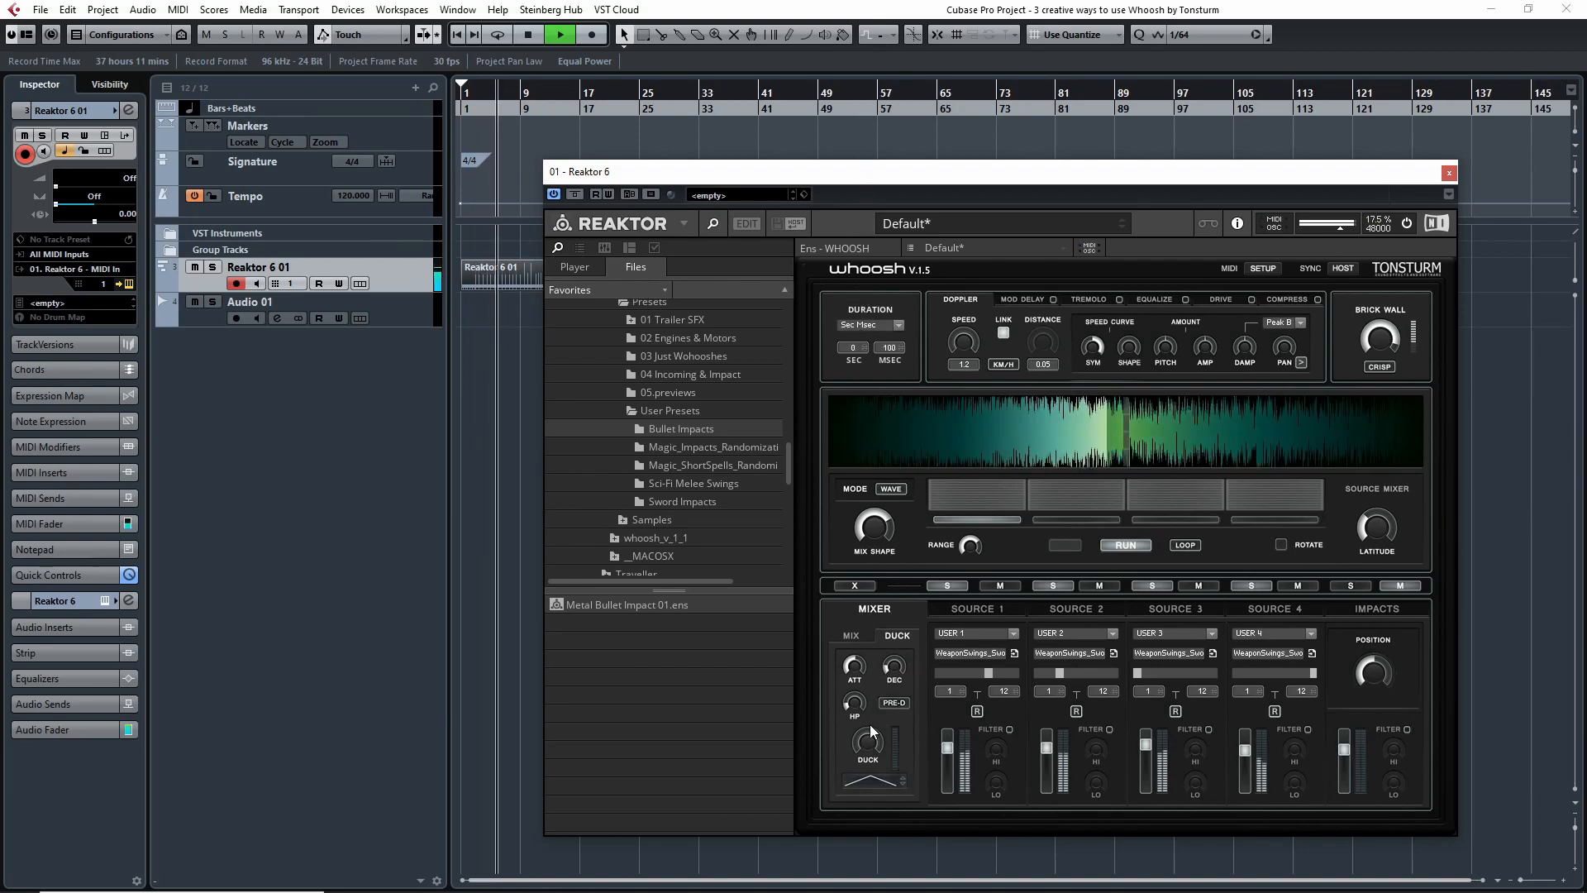
pyautogui.moveTo(855, 350)
pyautogui.mouseDown()
pyautogui.moveTo(858, 241)
pyautogui.moveTo(867, 352)
pyautogui.mouseUp()
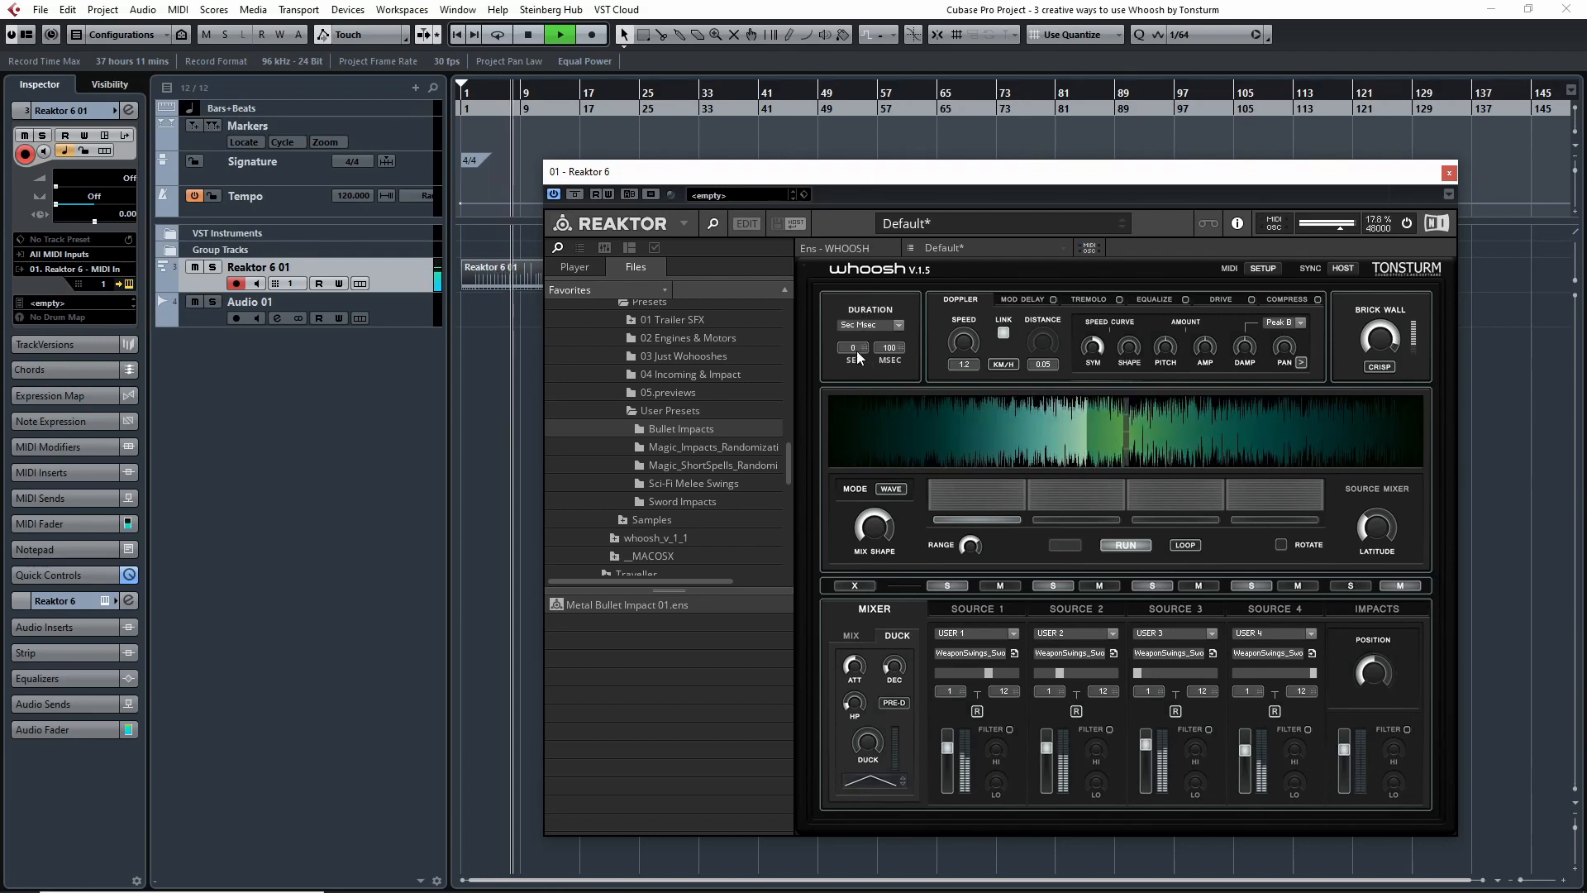
pyautogui.press('space')
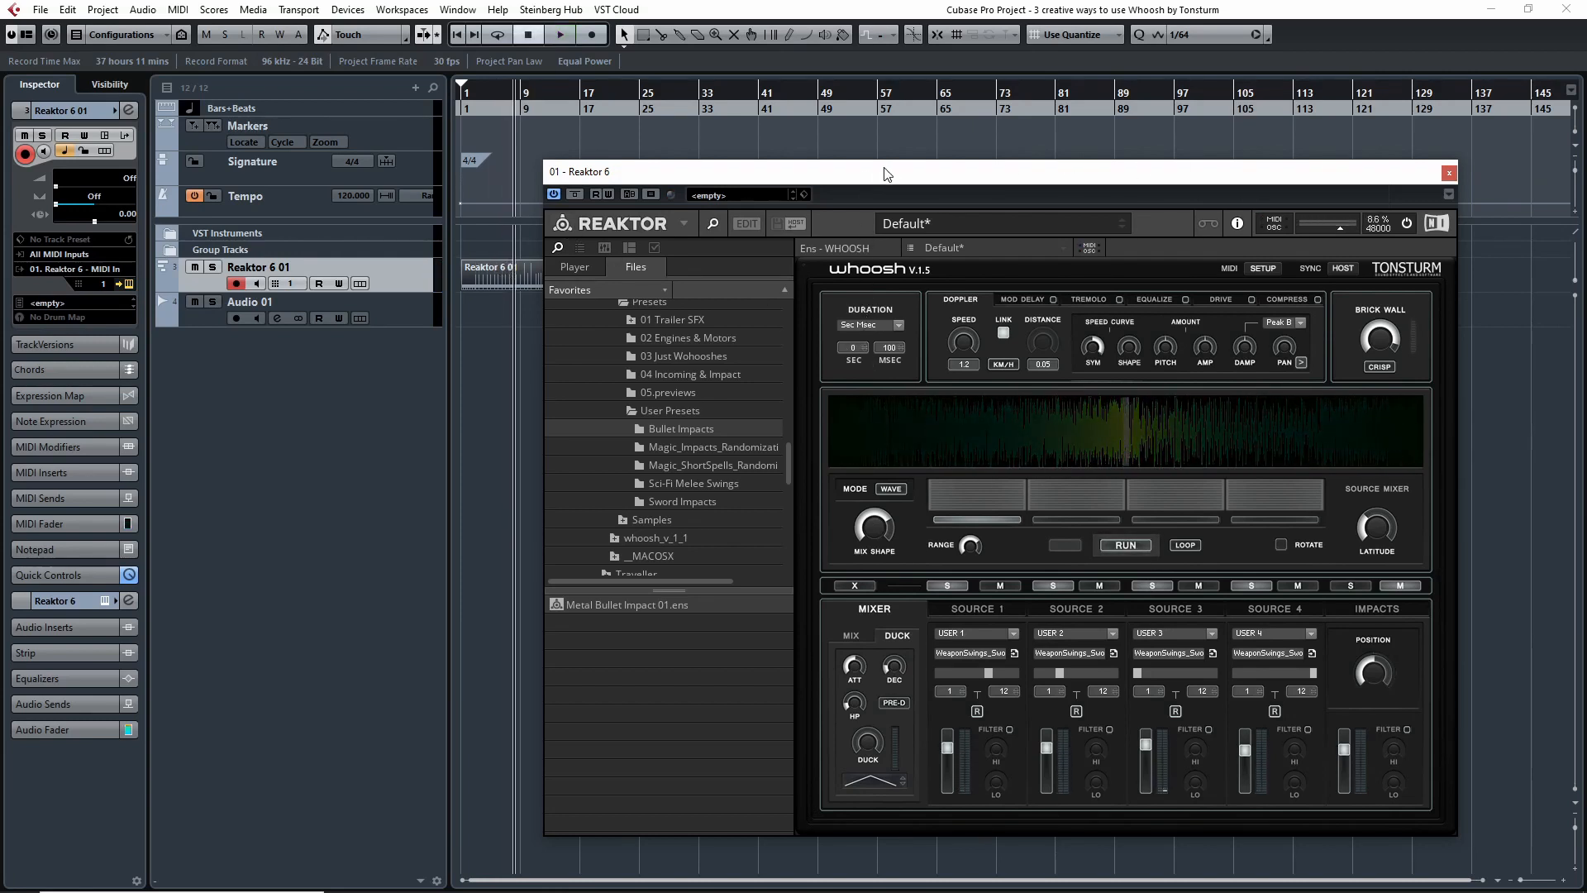
# Show Source 1 and view the MIDI & OSC Learn option for the Latitude and Mix Shape knobs without assigning it.
pyautogui.click(972, 609)
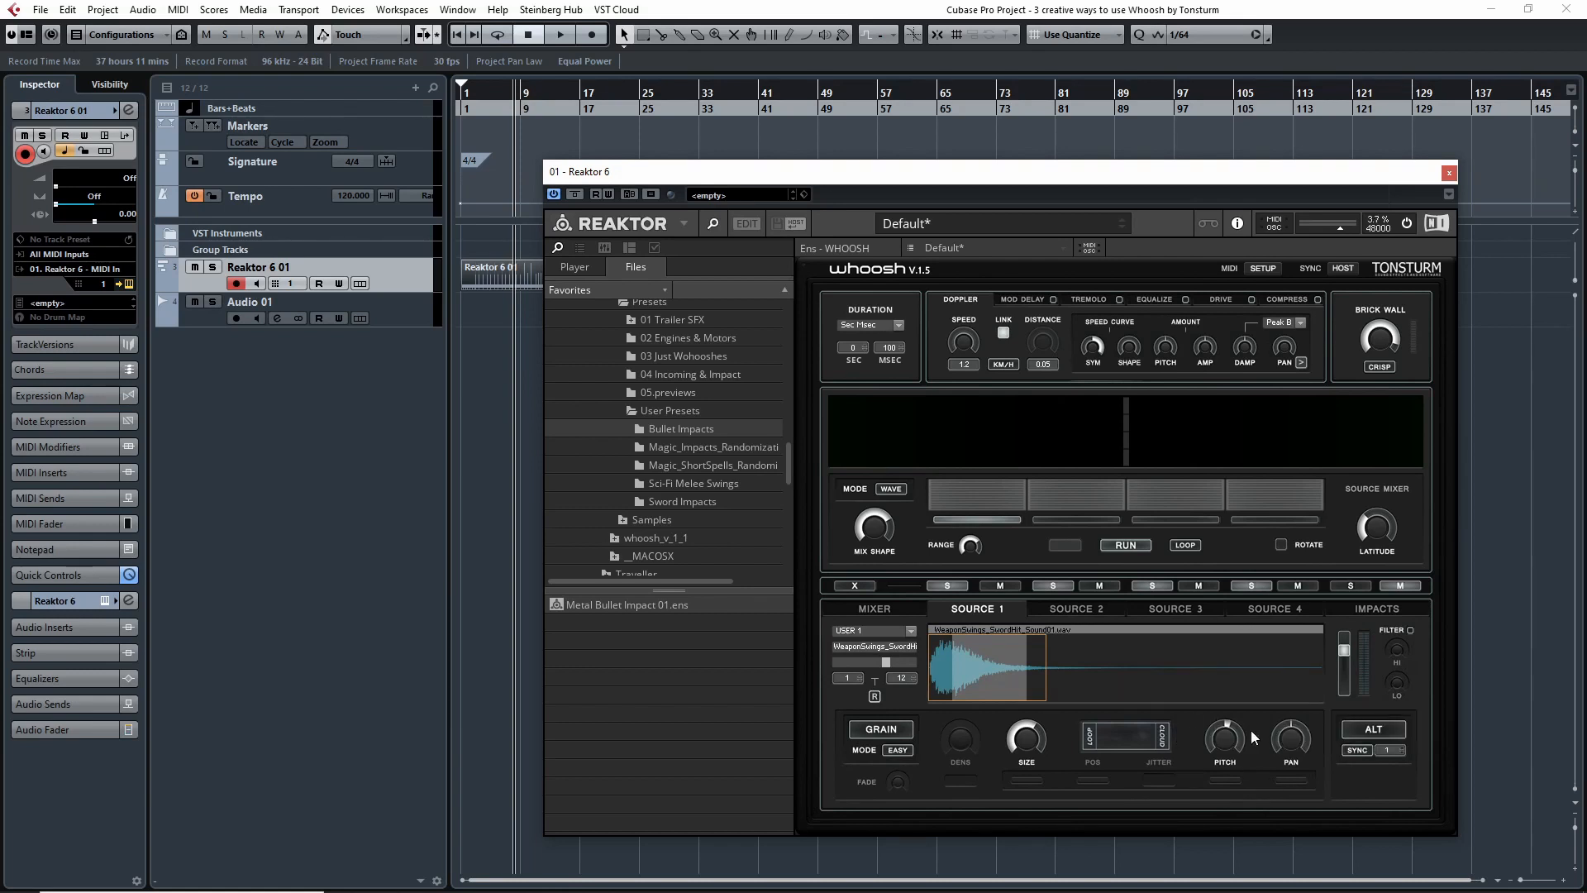
pyautogui.rightClick(1371, 537)
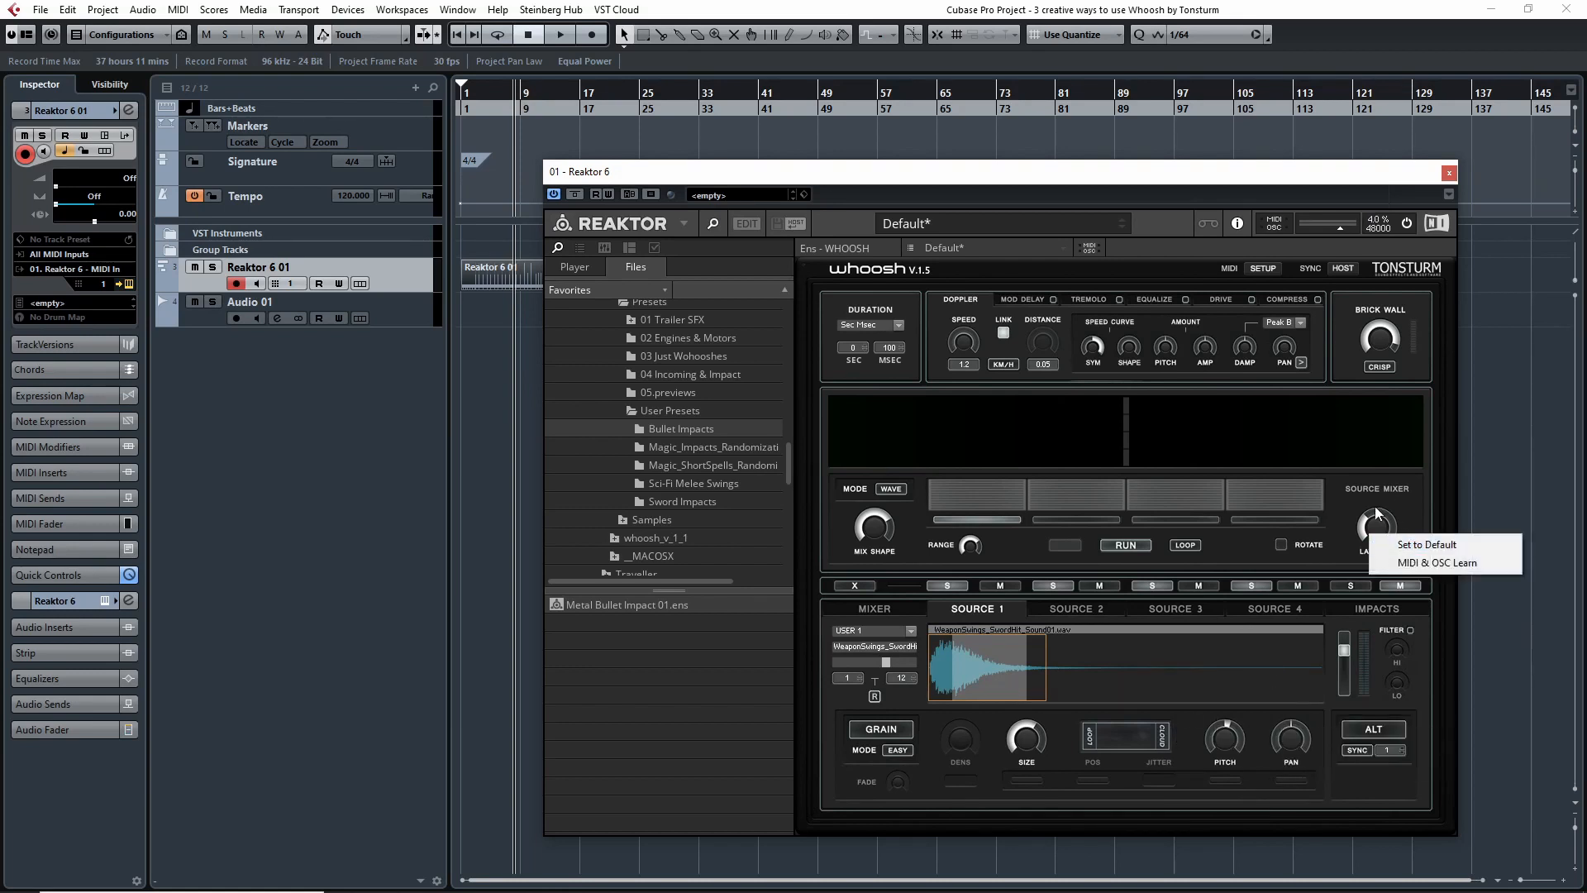
pyautogui.rightClick(879, 519)
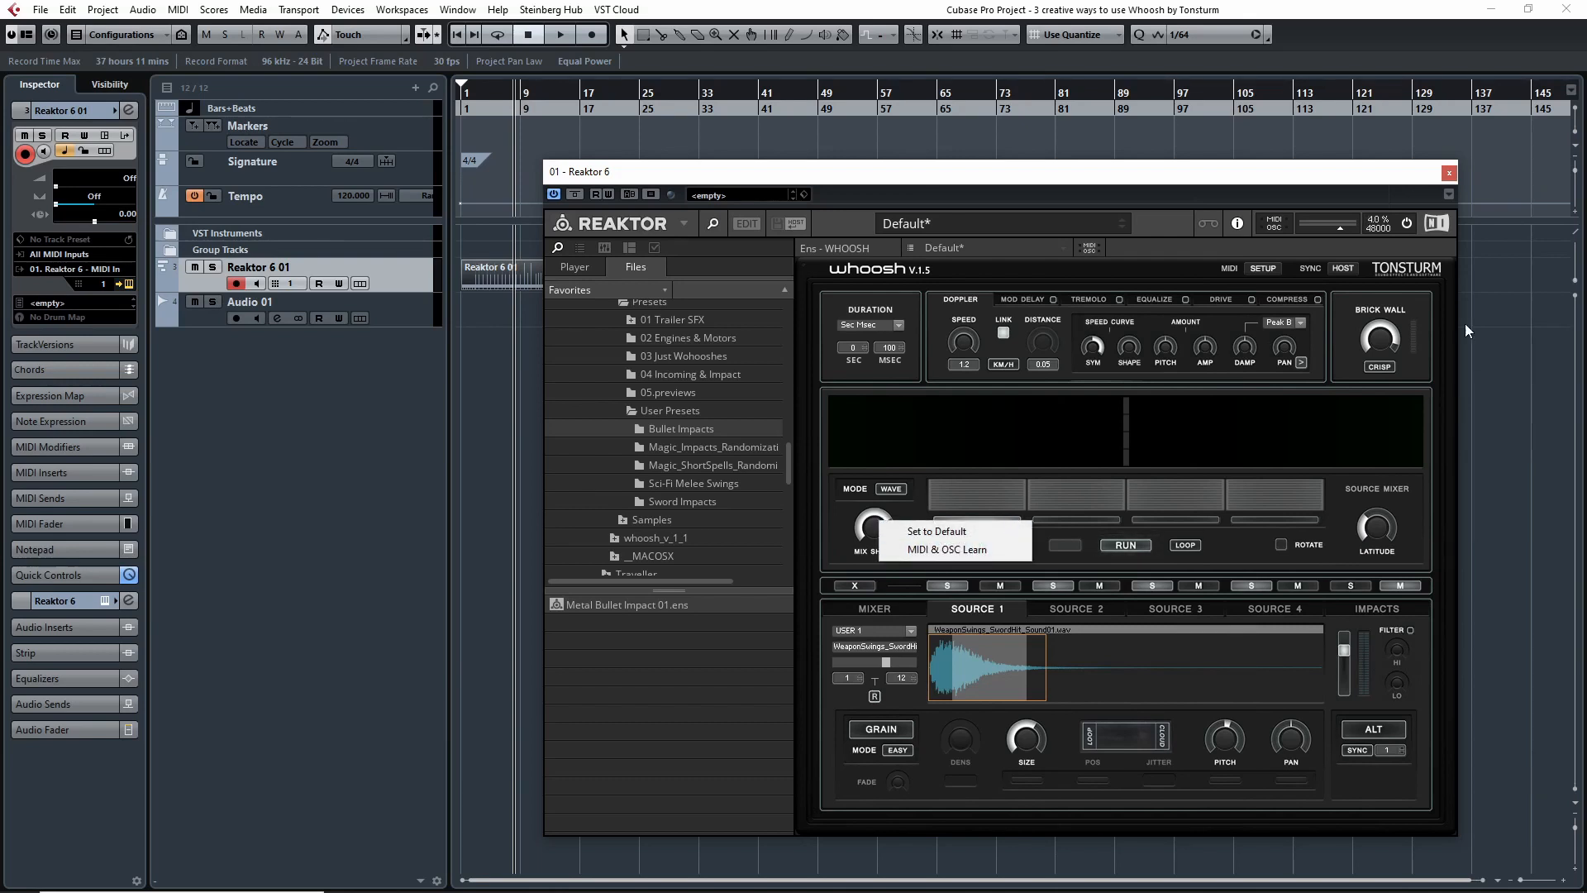
pyautogui.click(1045, 399)
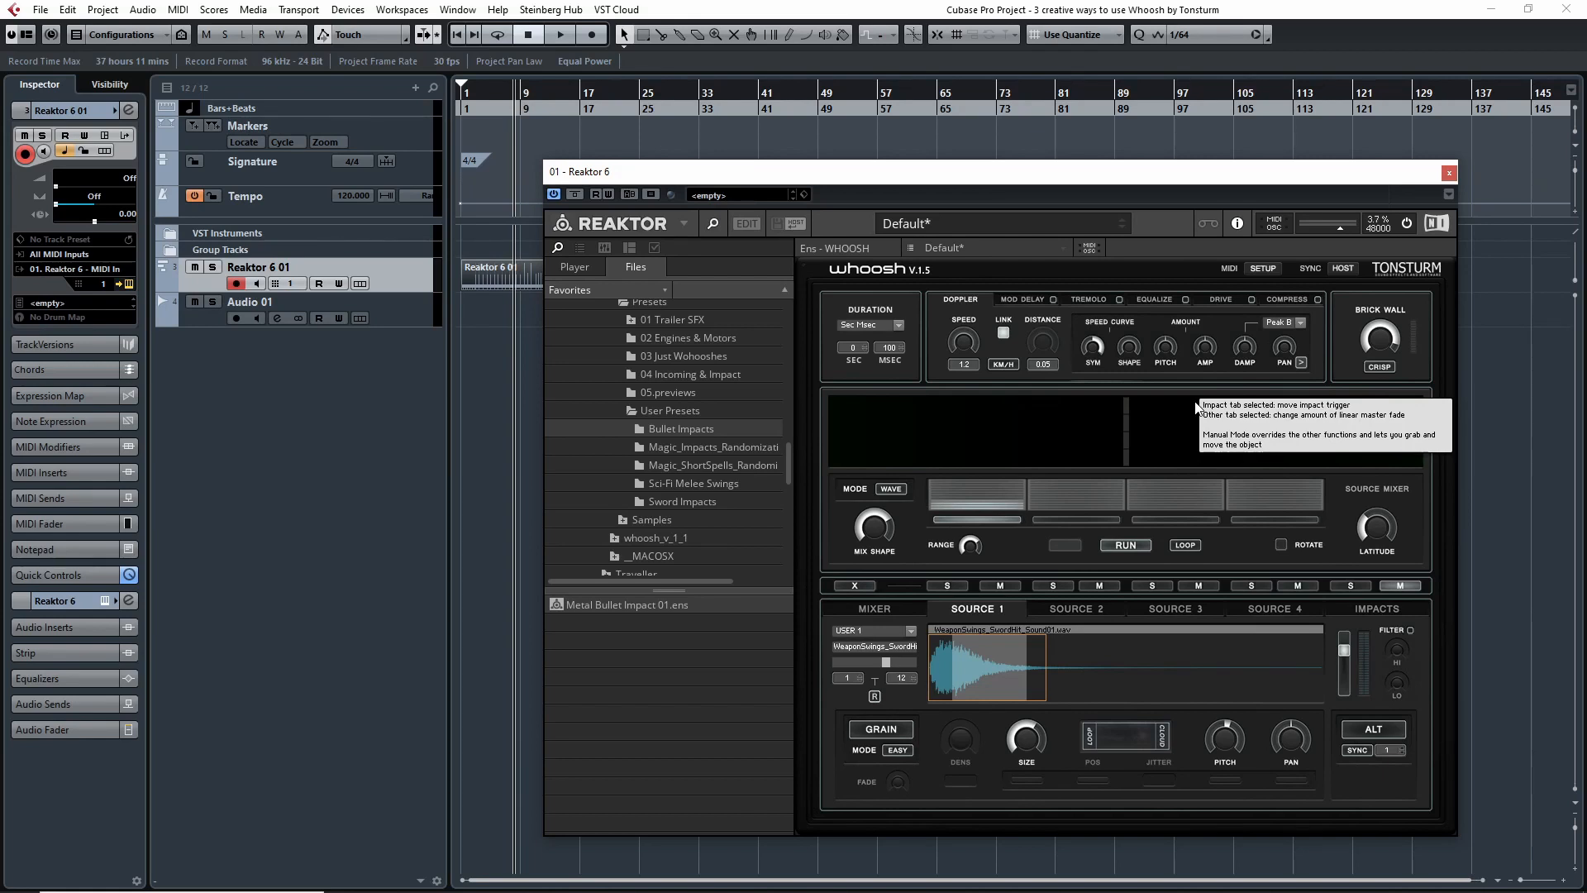
# Switch Whoosh's sync back to MIDI and start the sound in Manual mode.
pyautogui.click(1339, 270)
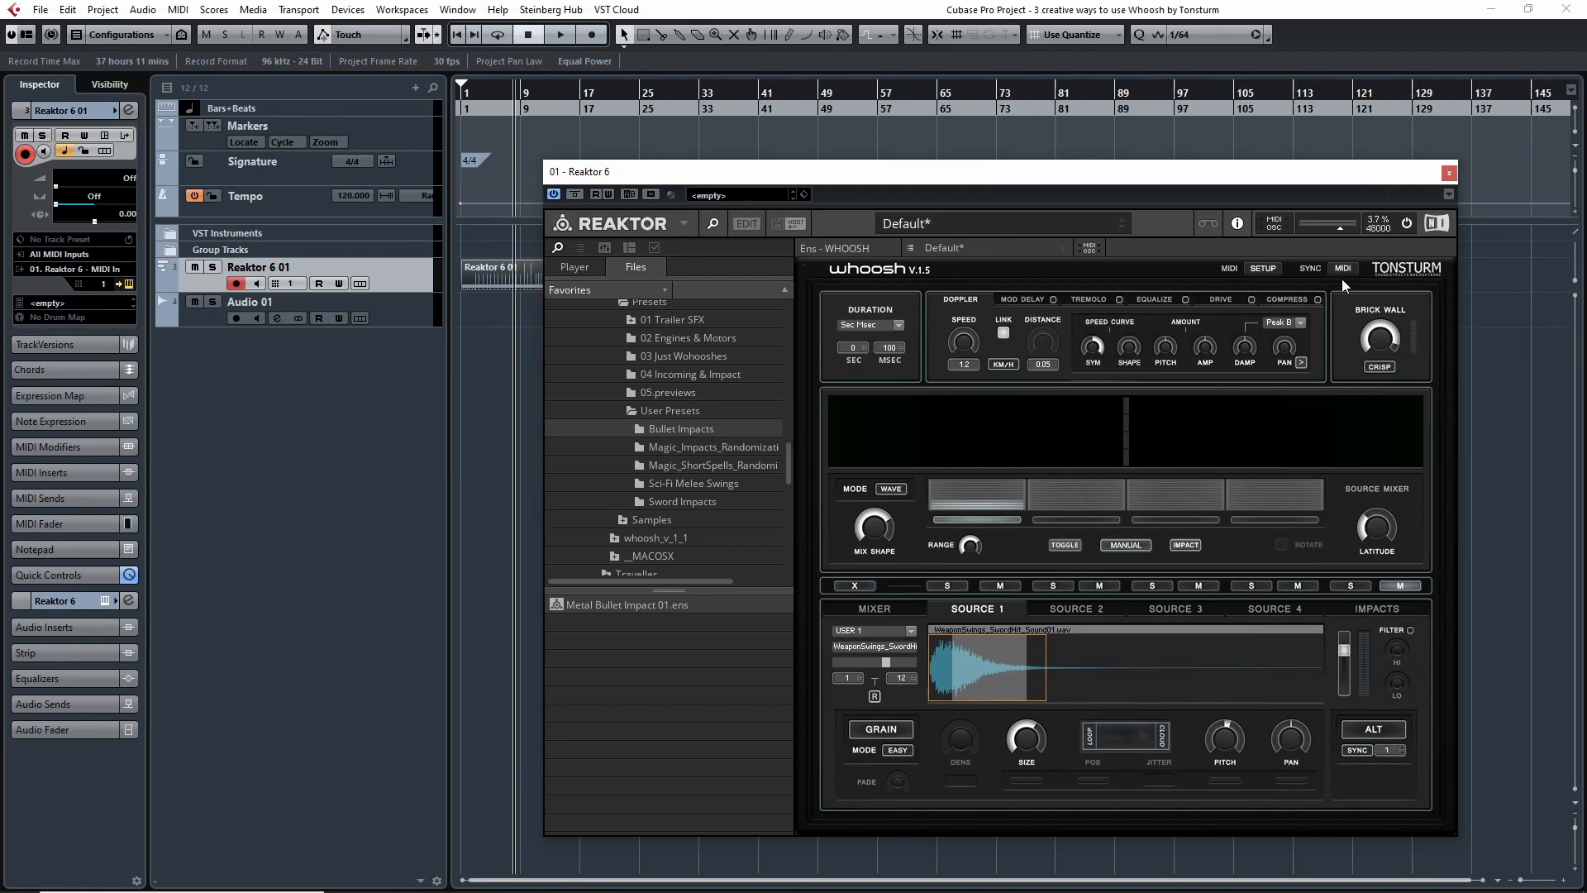
pyautogui.click(1342, 268)
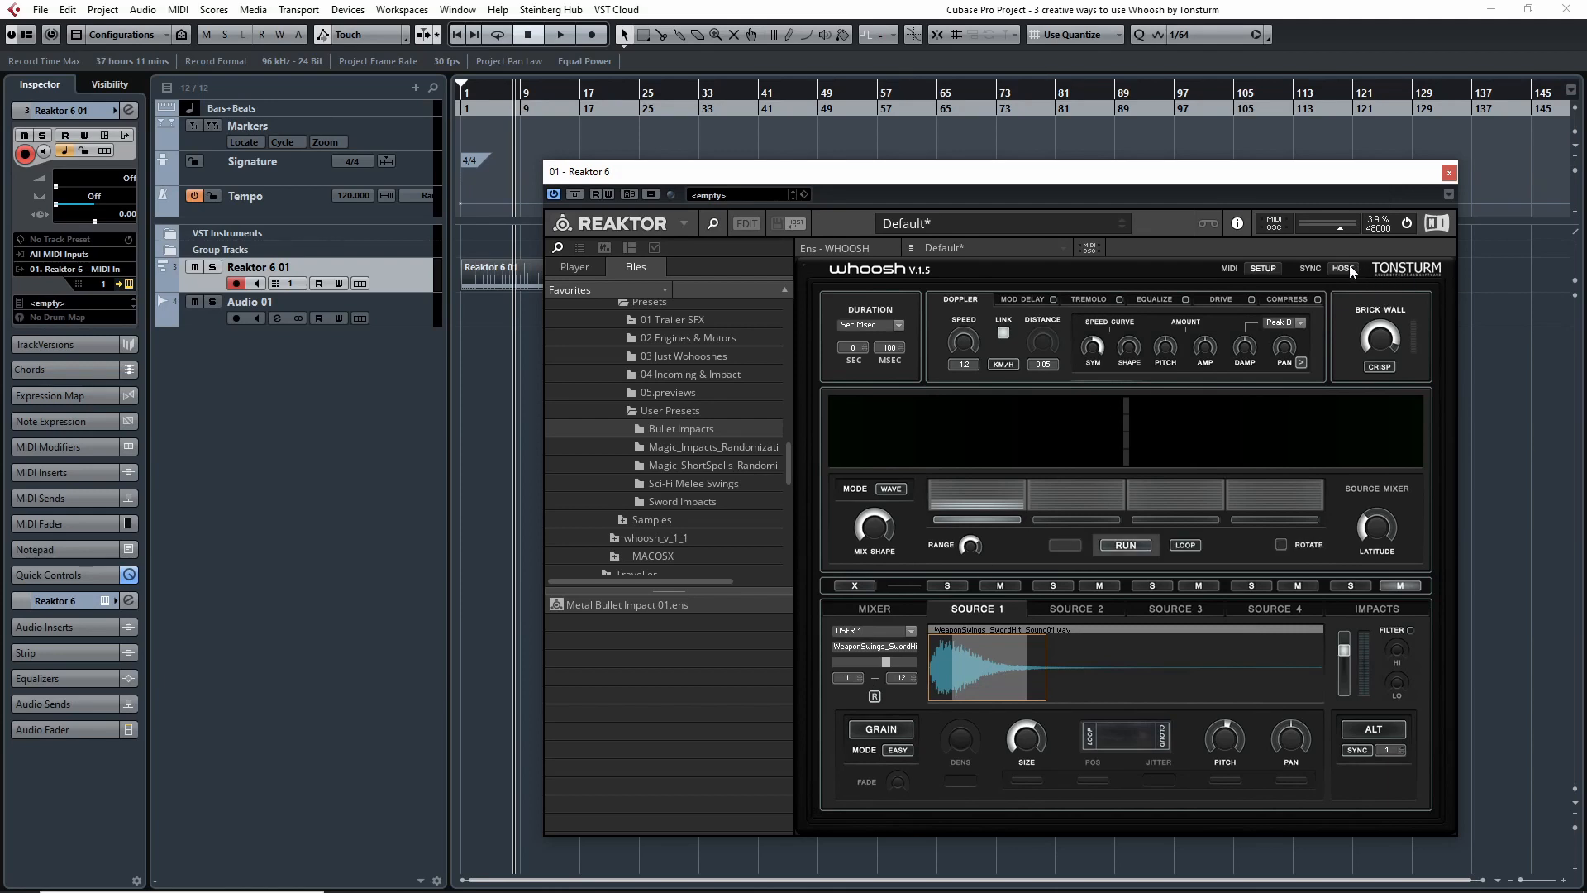
pyautogui.click(1343, 269)
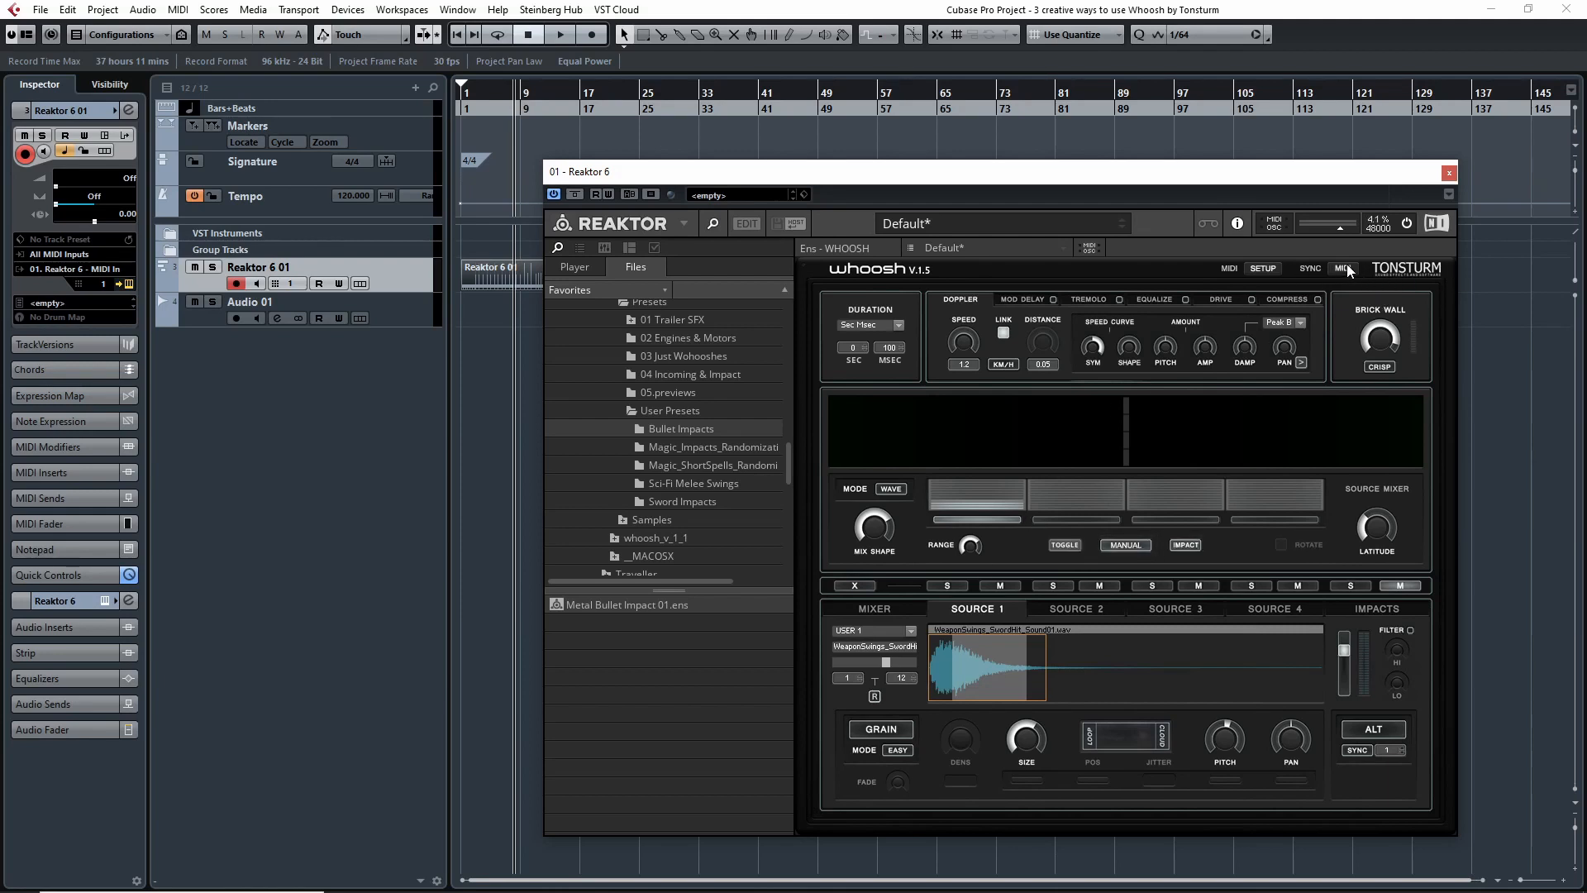
pyautogui.click(1126, 545)
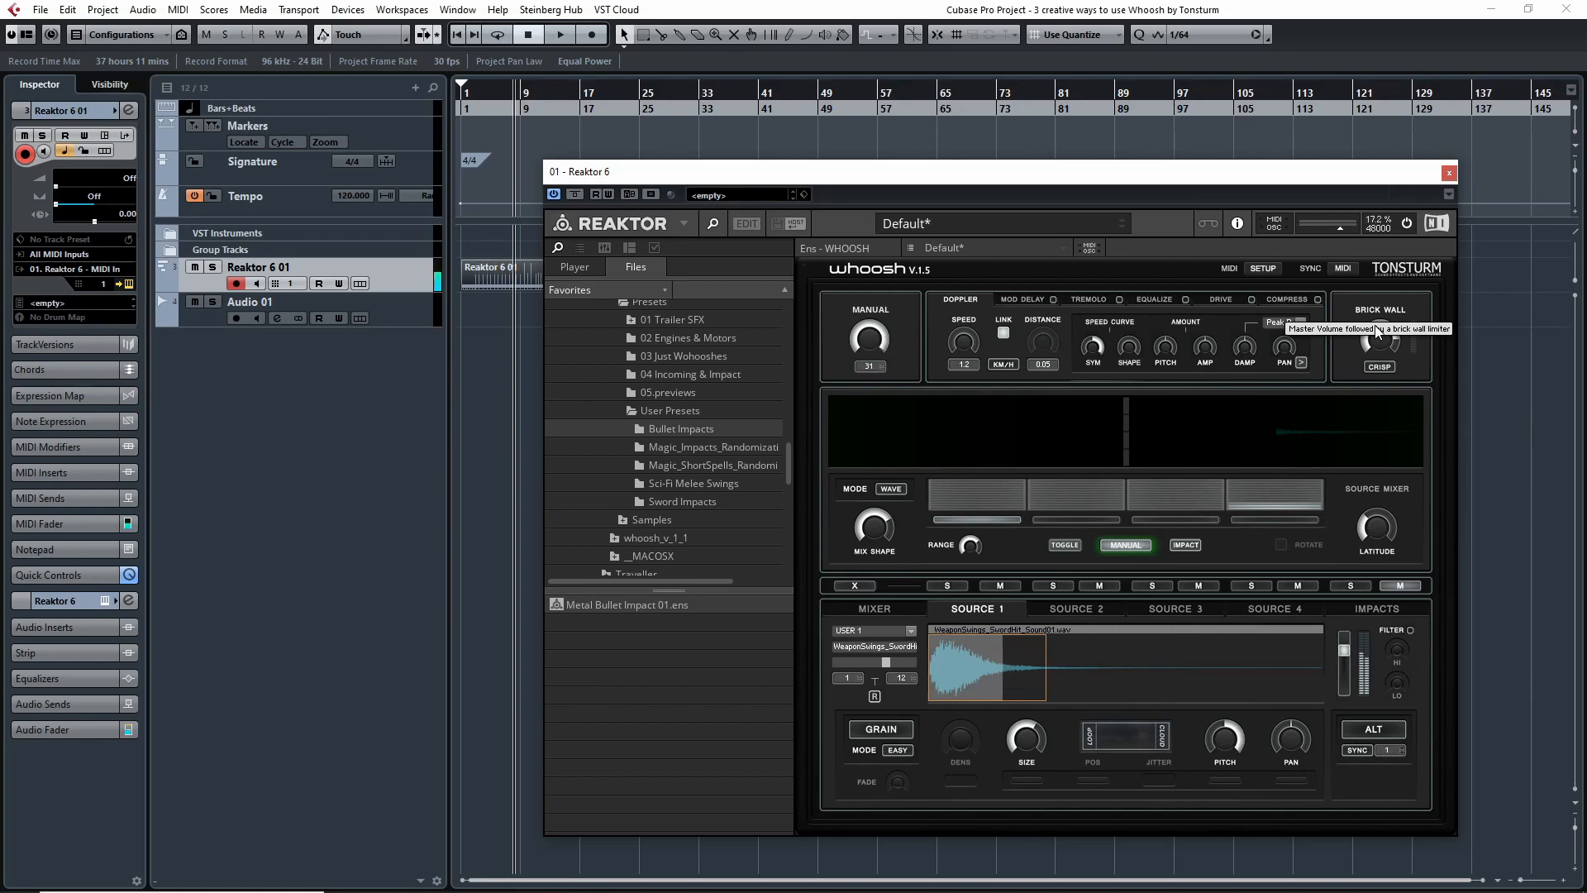
# Toggle Whoosh's Manual mode off and on to retrigger the sound sources, leaving it on.
pyautogui.click(1127, 546)
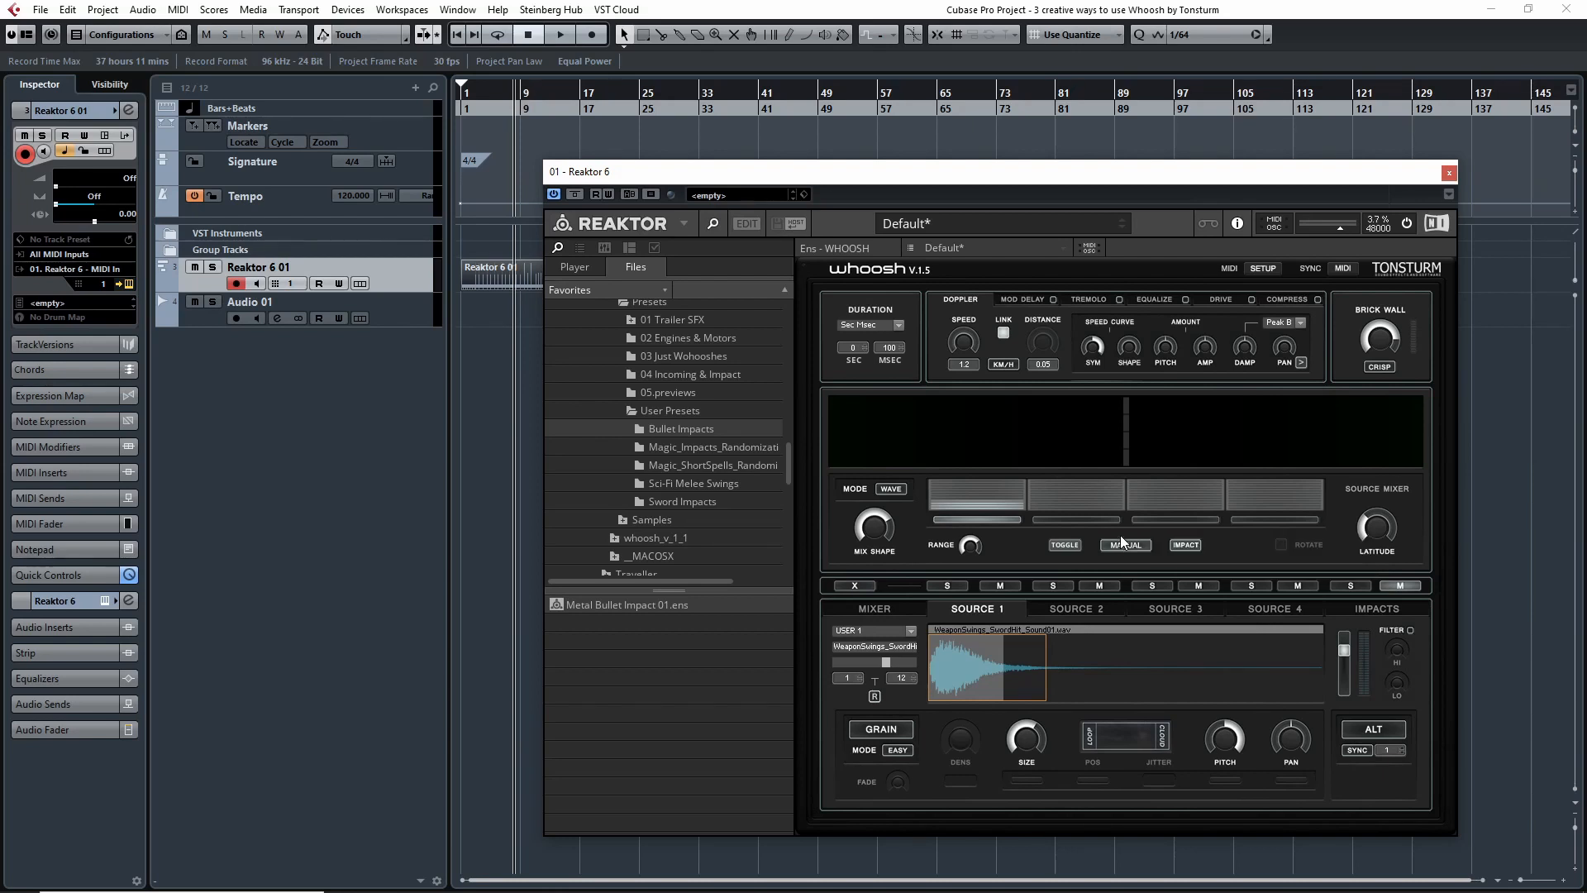
pyautogui.click(1121, 541)
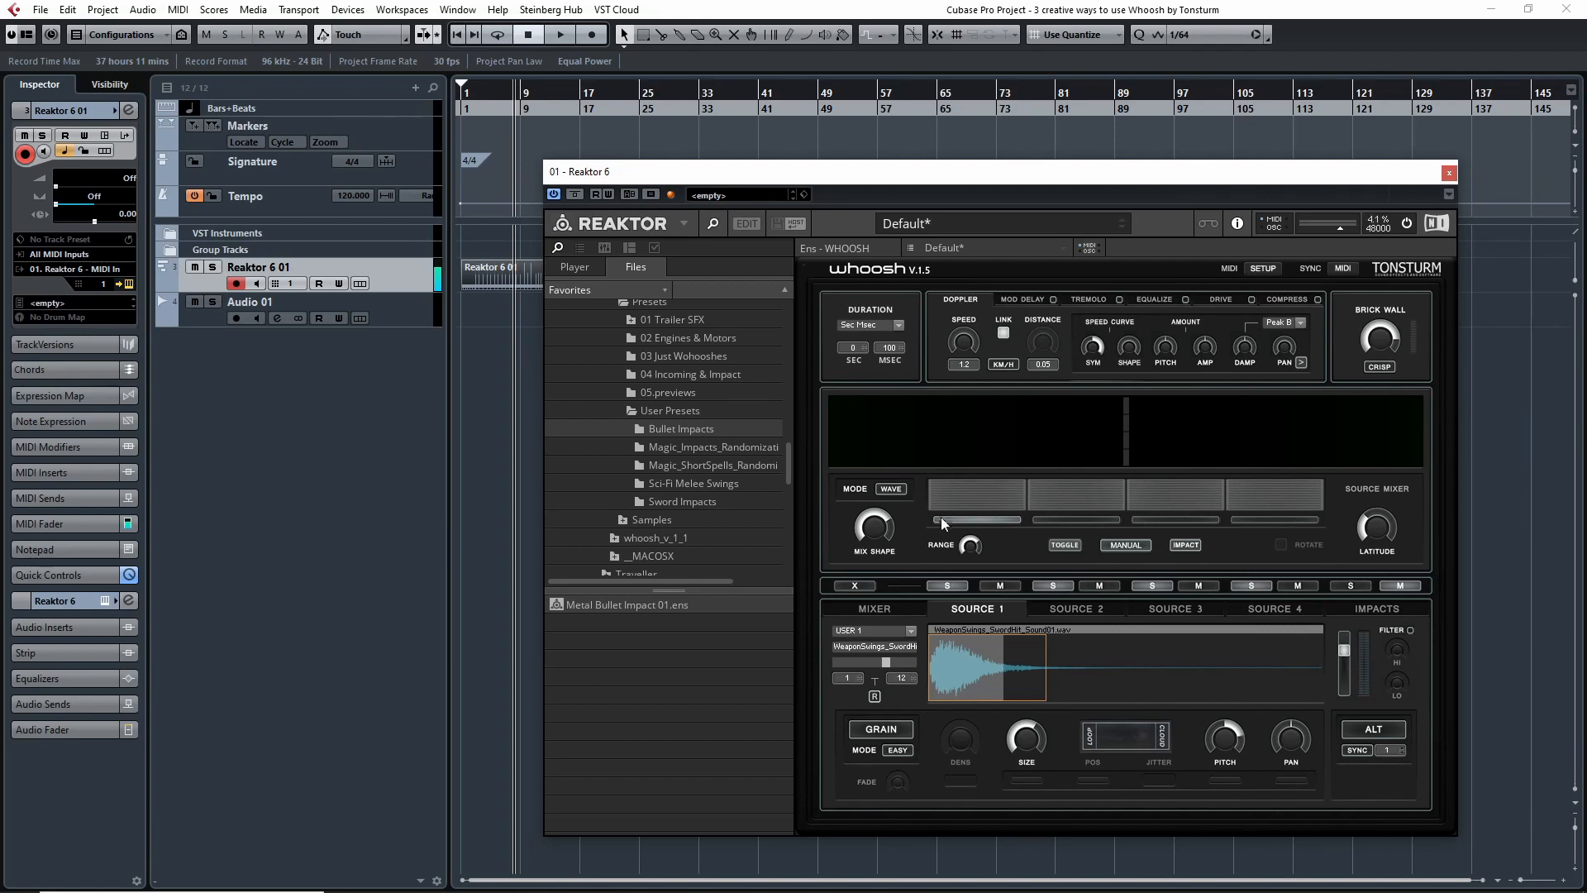
pyautogui.click(1146, 544)
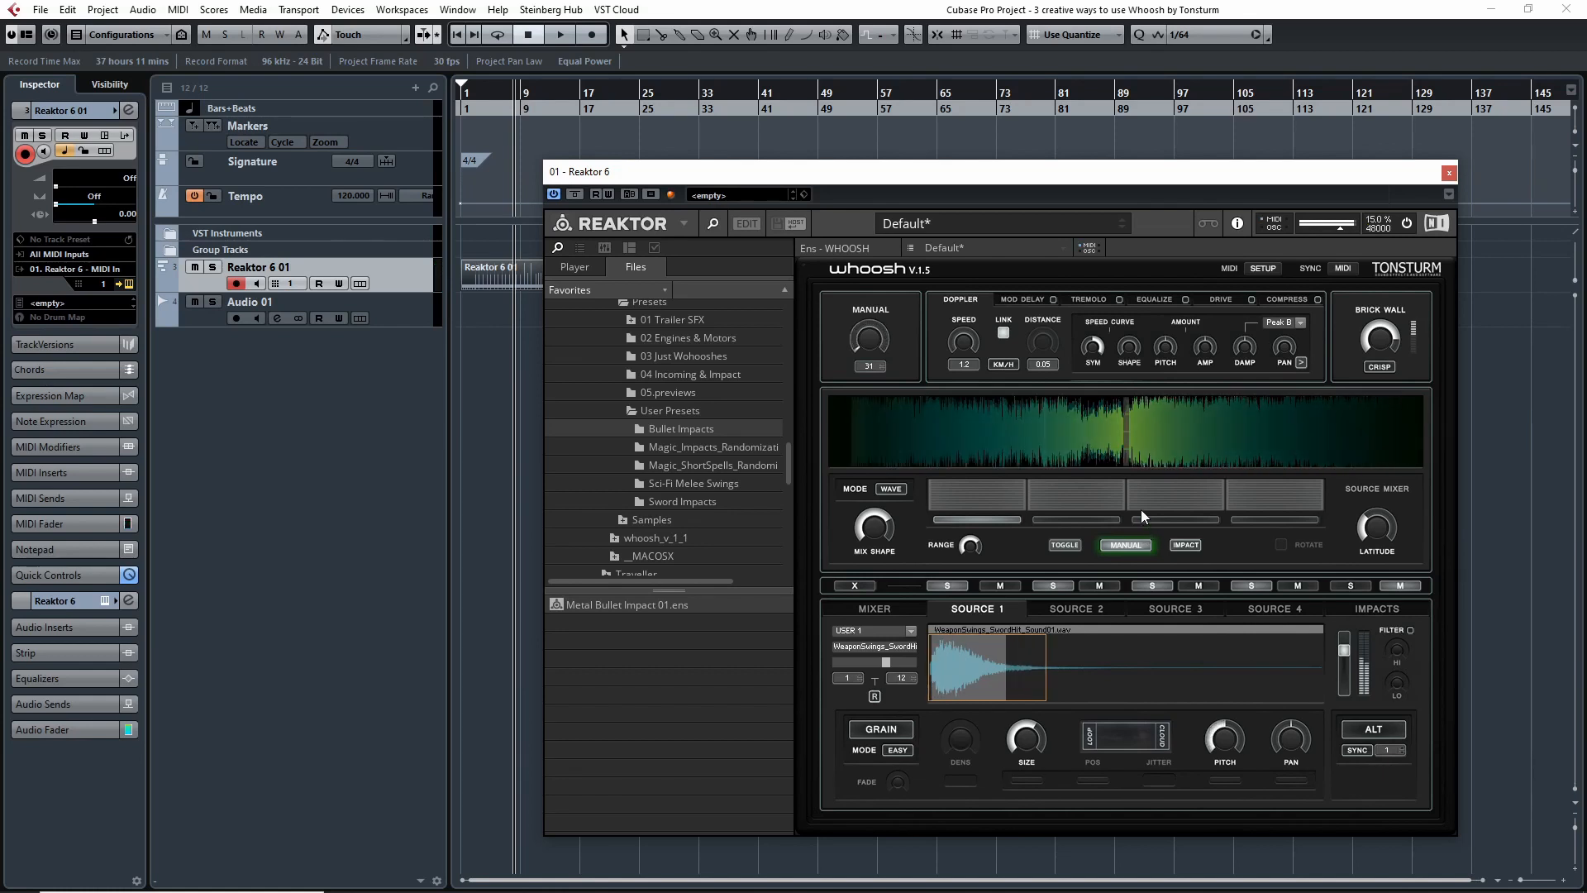
# Examine the sample and grain settings of Sources 2, 3 and 4 while the sound runs.
pyautogui.click(1057, 609)
pyautogui.click(1182, 609)
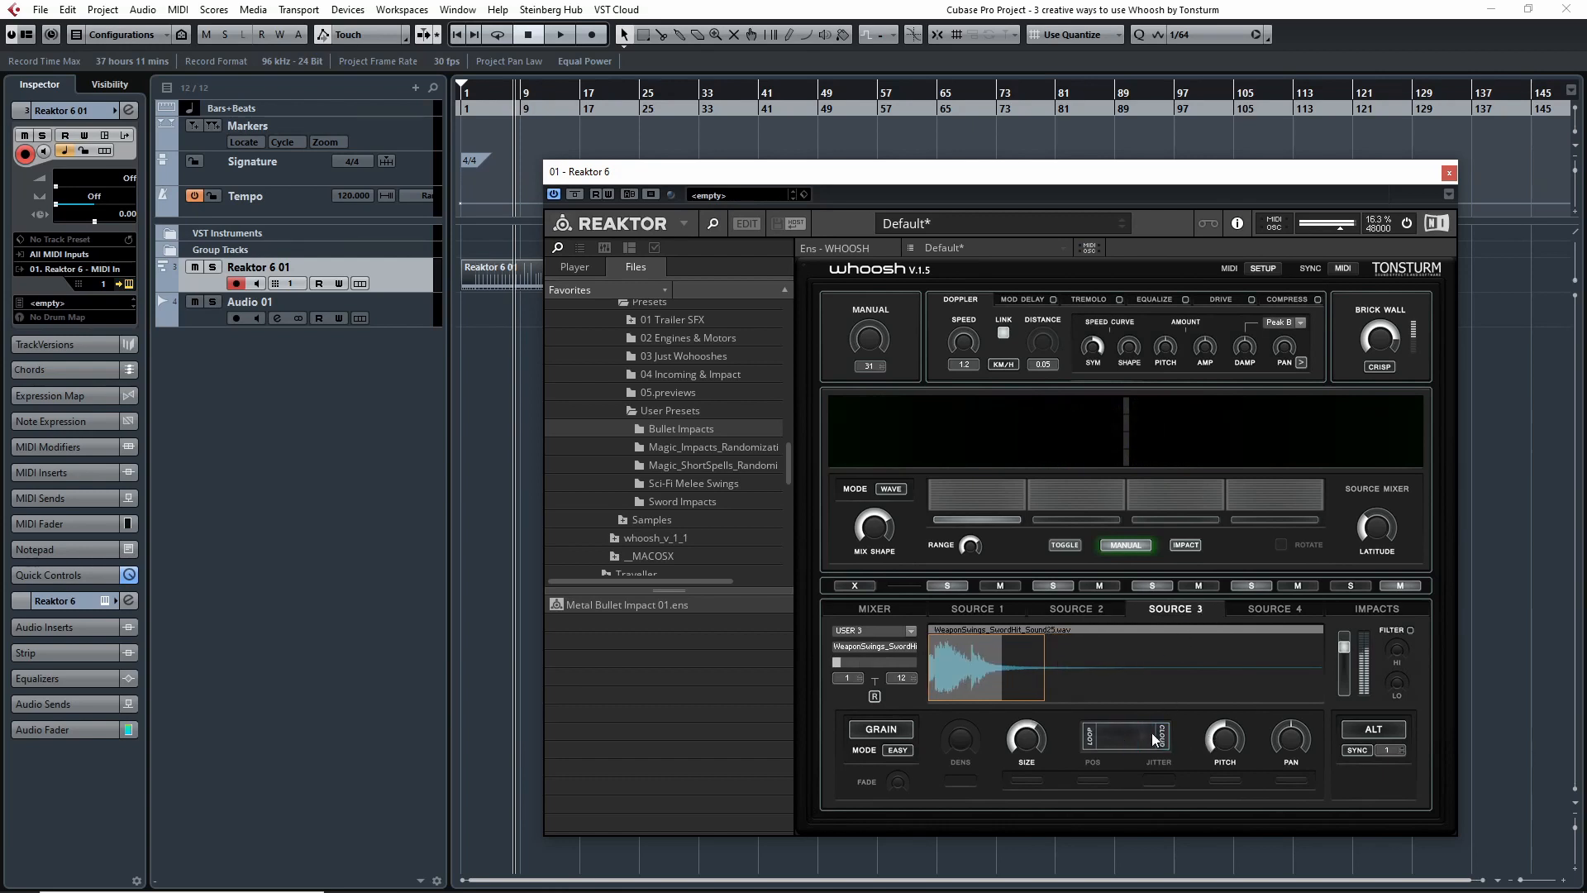
pyautogui.click(1253, 610)
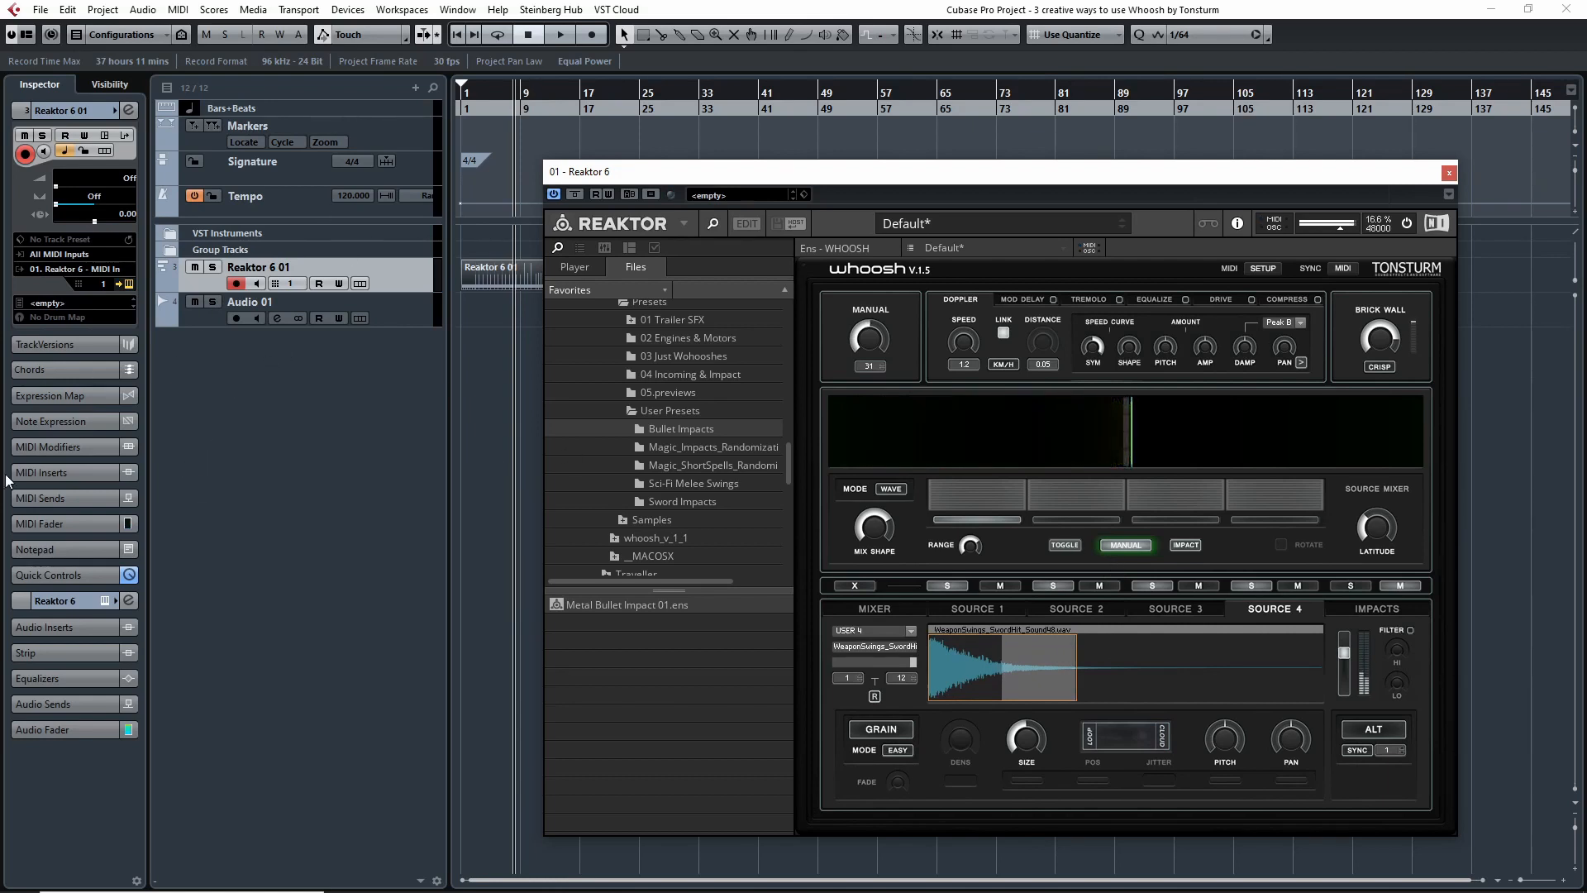
# Add Amalgame as the first audio insert on the Reaktor 6 01 track and place its window over Reaktor.
pyautogui.click(81, 627)
pyautogui.click(112, 659)
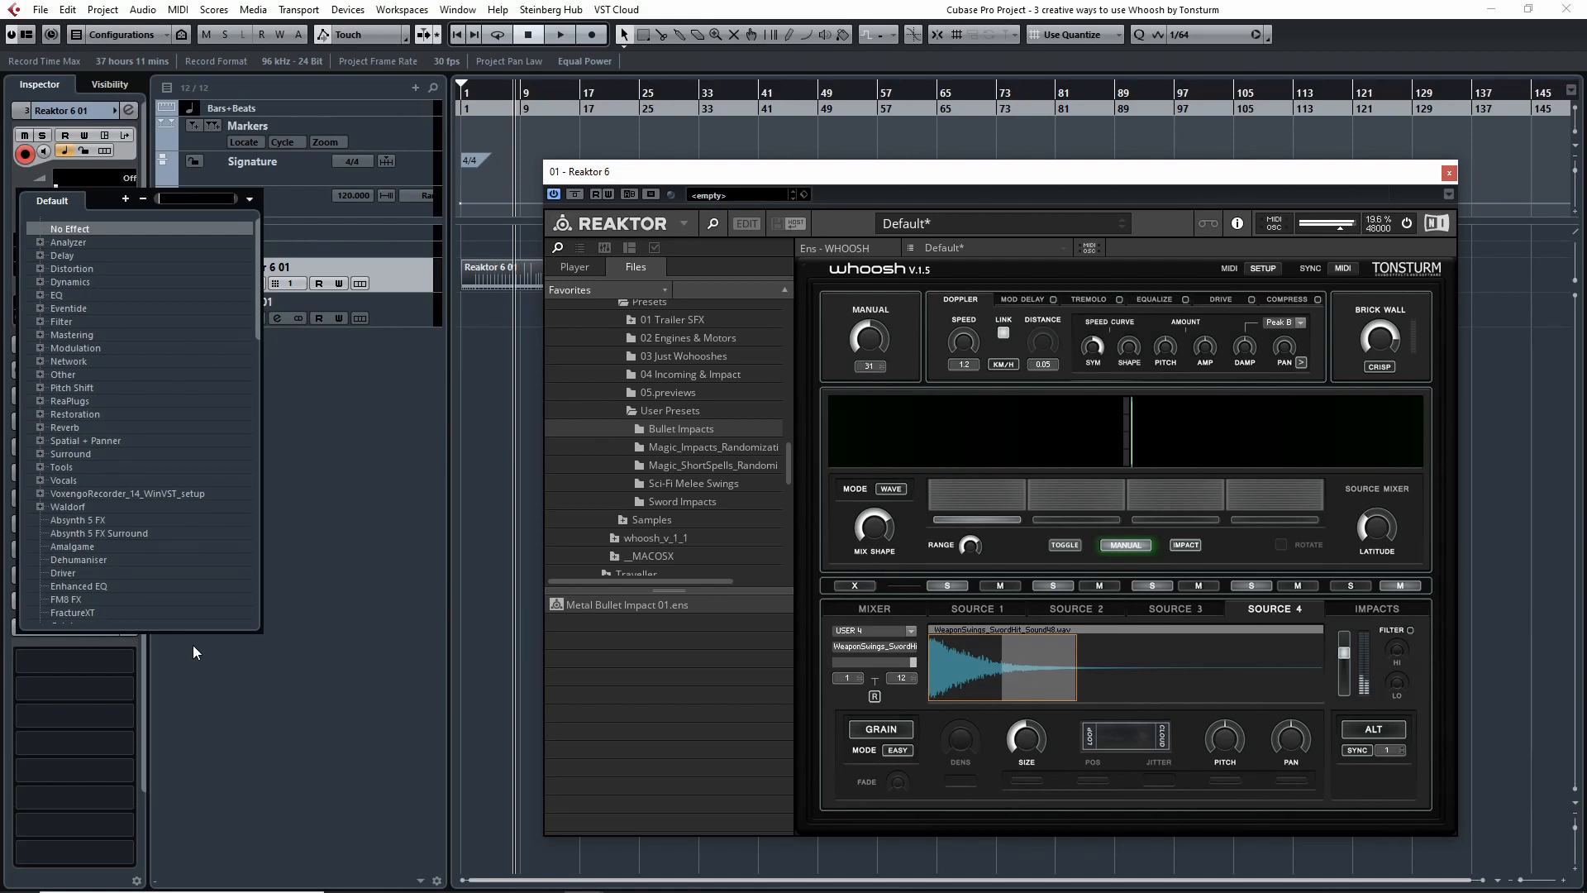
pyautogui.write('amalgame')
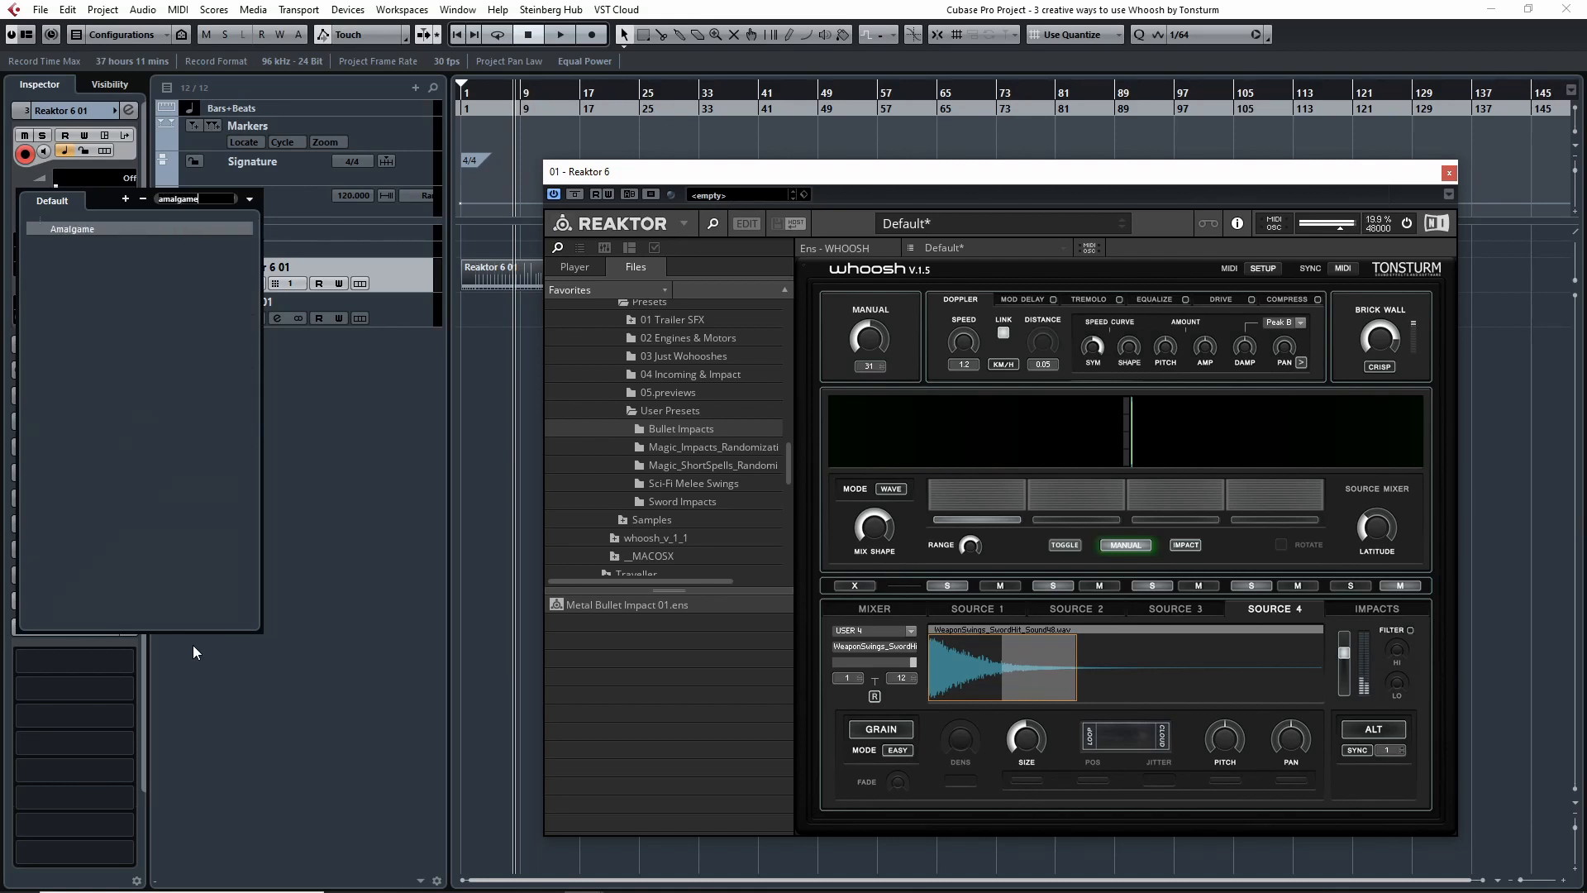
pyautogui.press('Return')
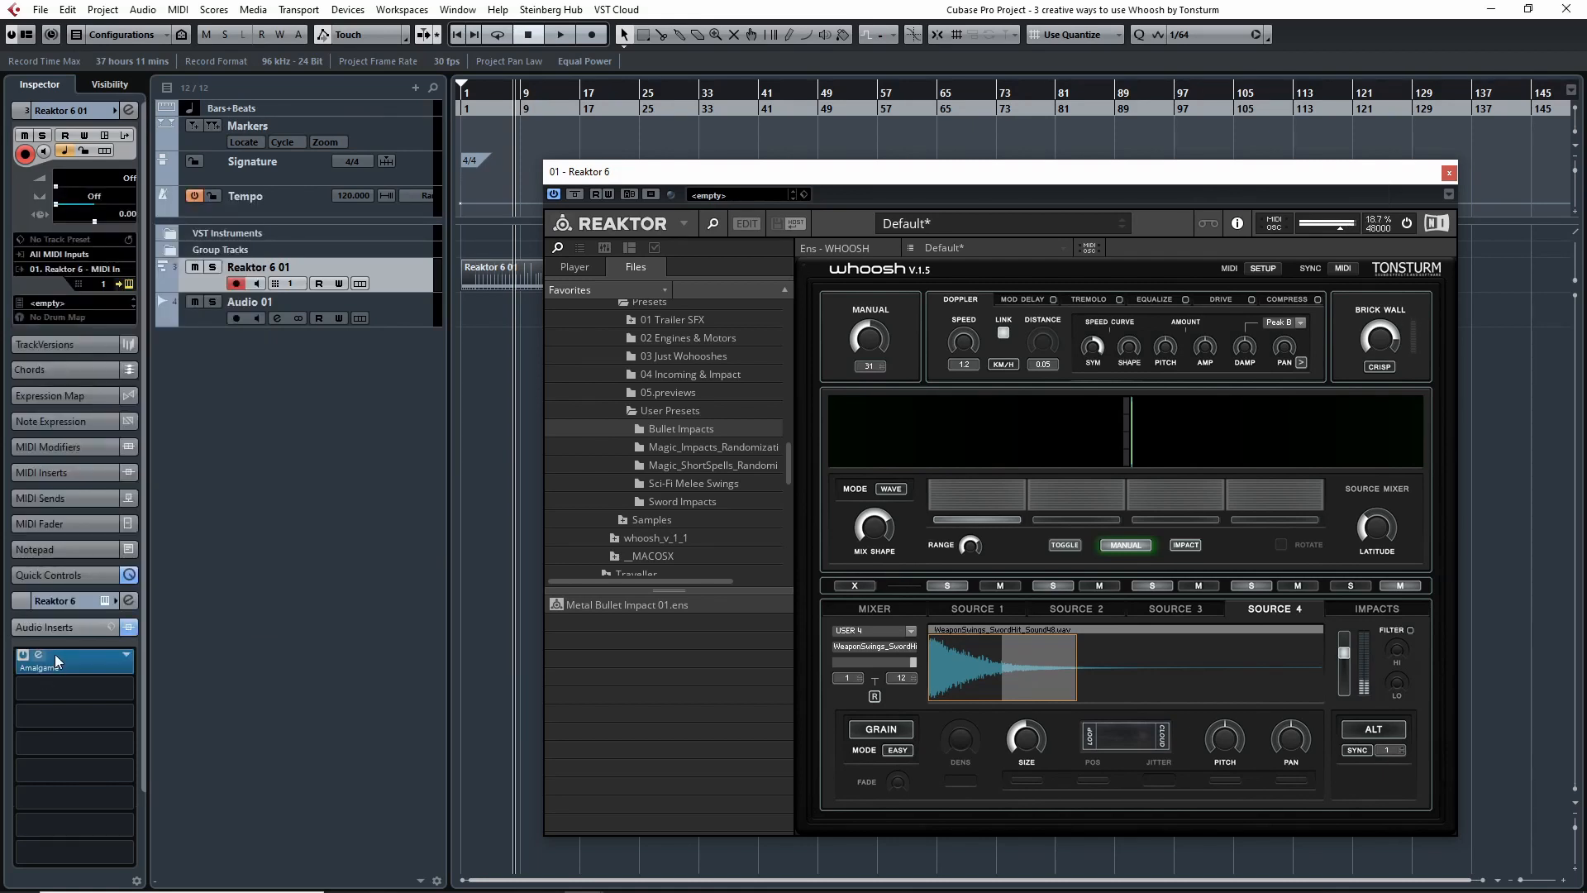
pyautogui.moveTo(1118, 128); pyautogui.dragTo(945, 168)
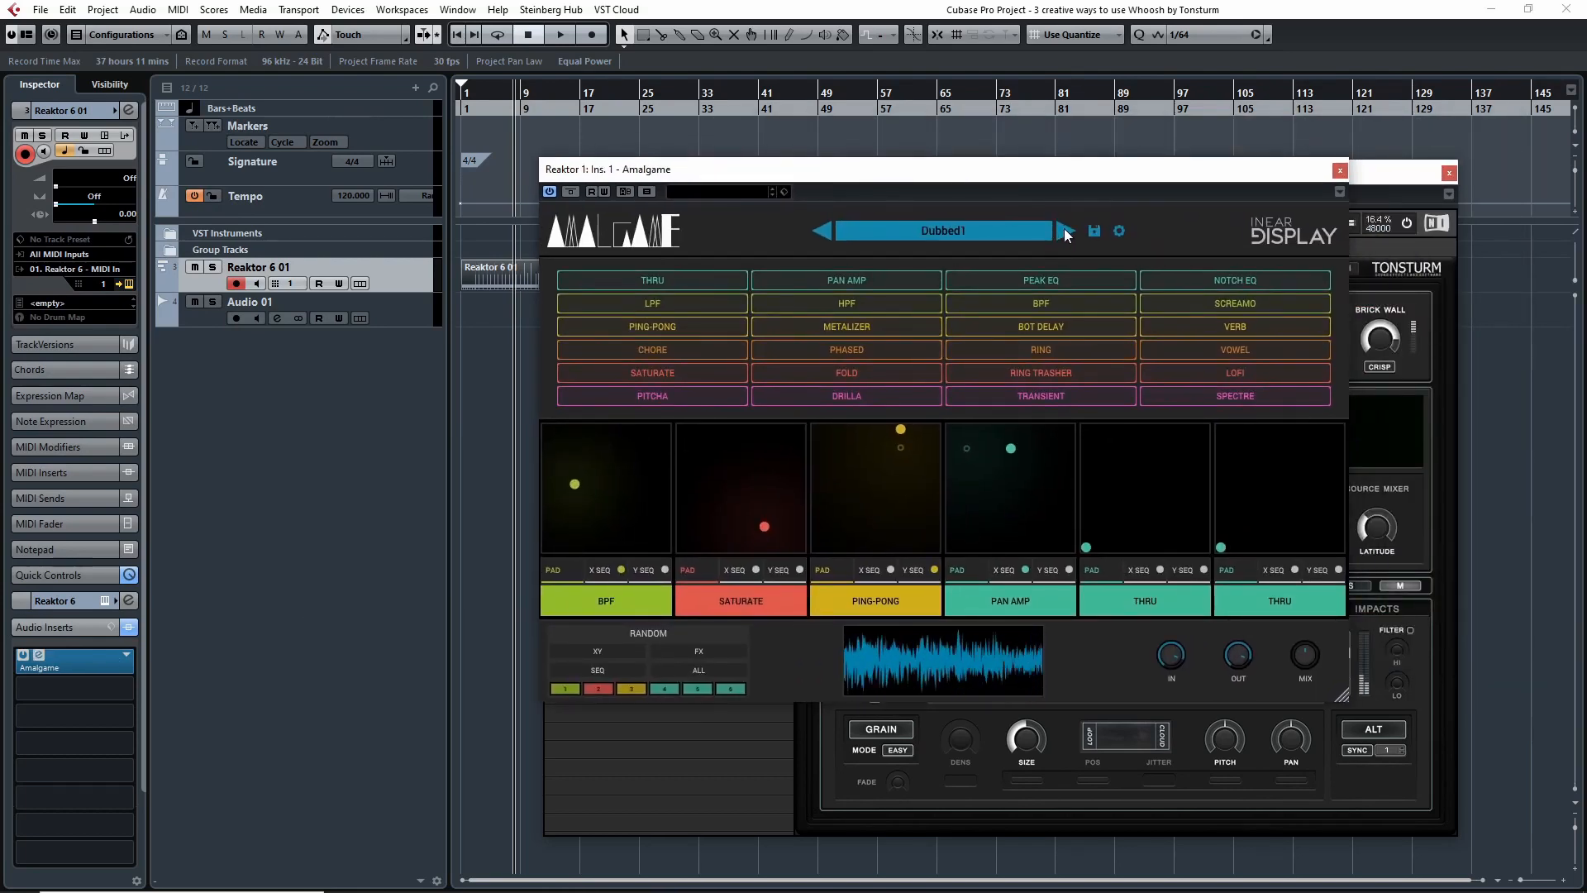
# Audition Amalgame presets such as Dubbed2, DustyRadian, Electrify and ErraticDelay on the running sound, ending on FactoryGospel.
pyautogui.click(1065, 231)
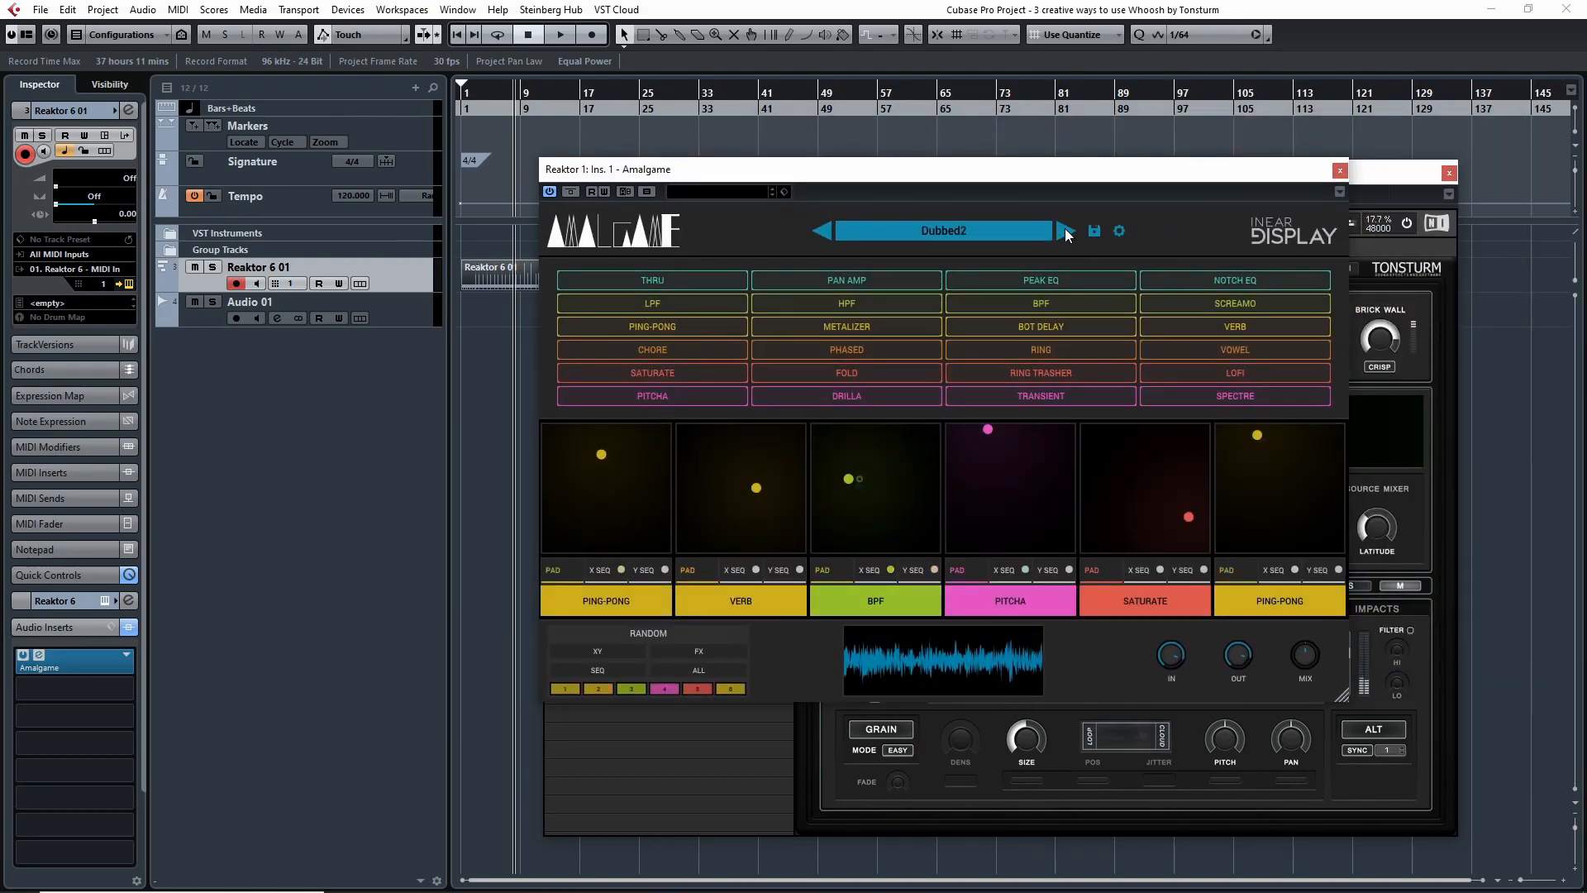
pyautogui.click(1065, 230)
pyautogui.click(1064, 230)
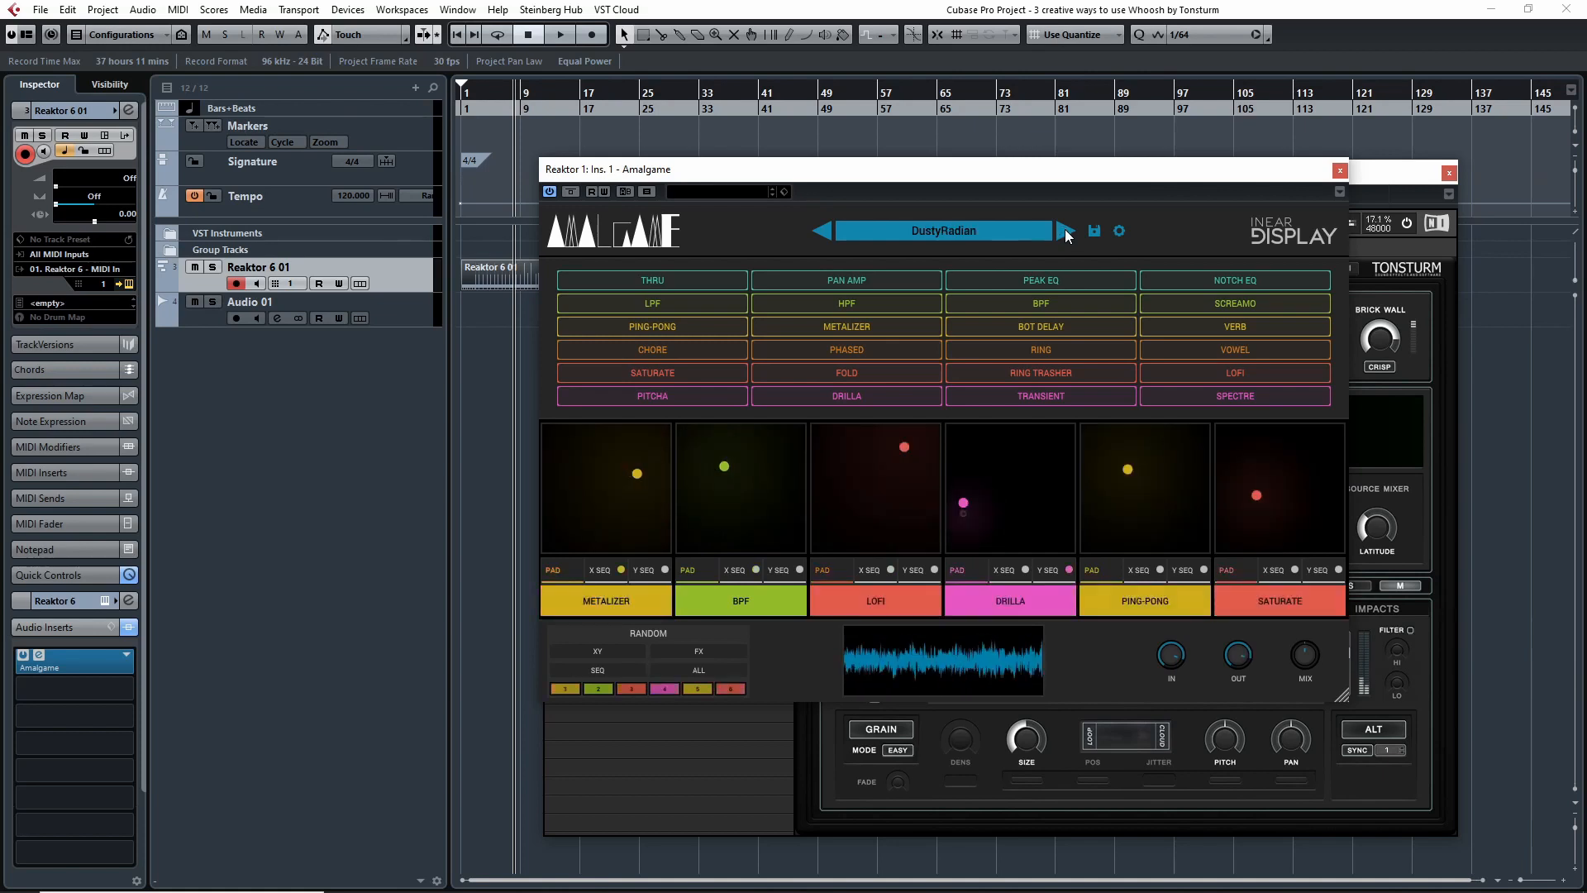
pyautogui.click(1065, 232)
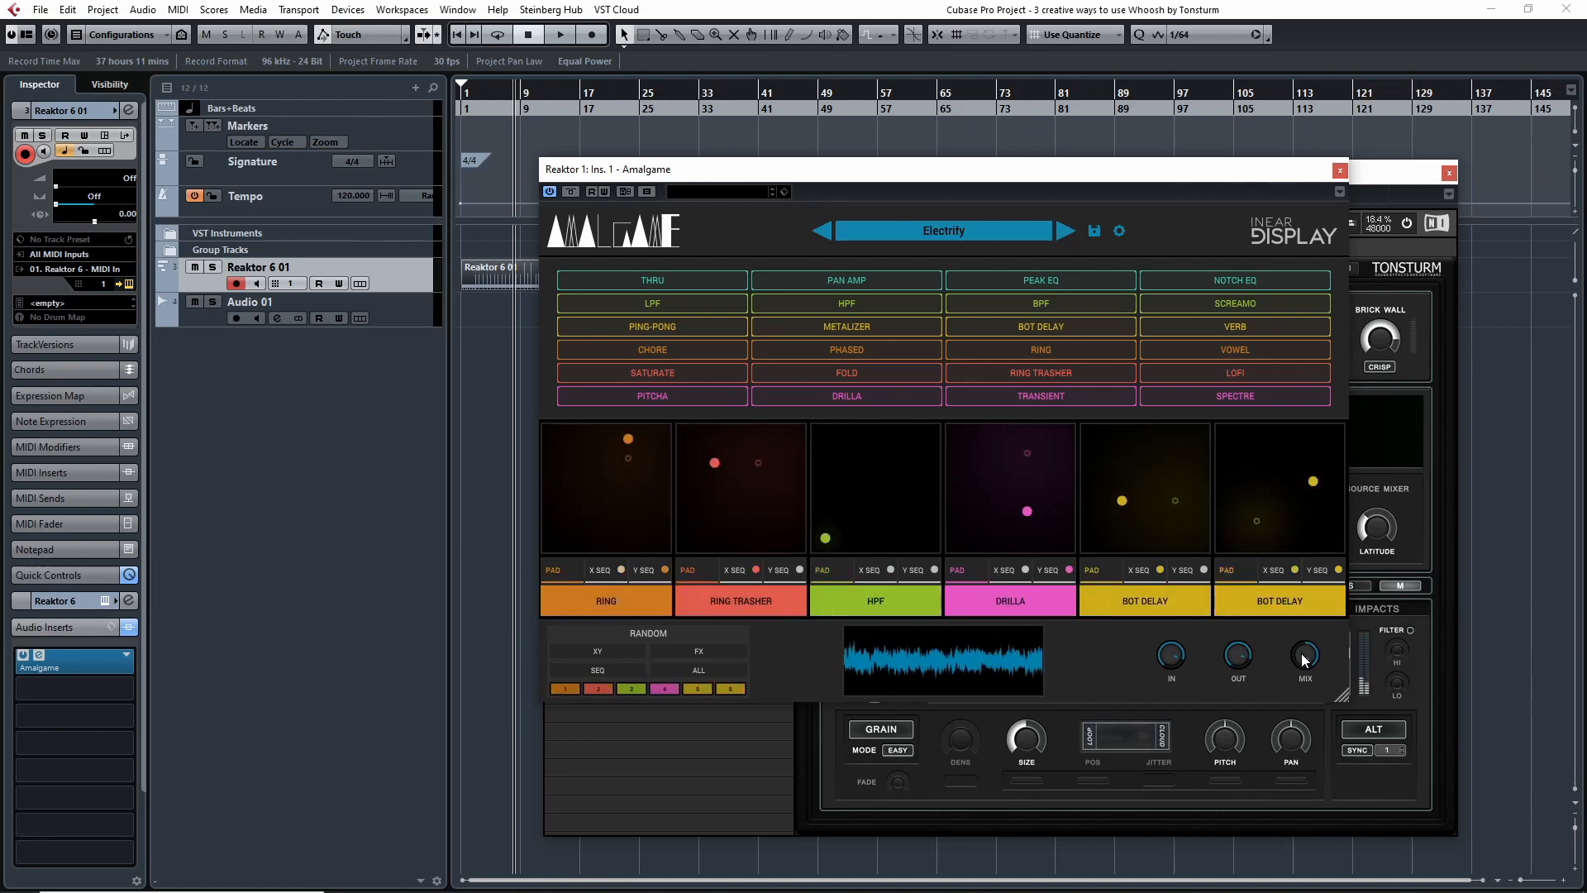
pyautogui.click(1065, 232)
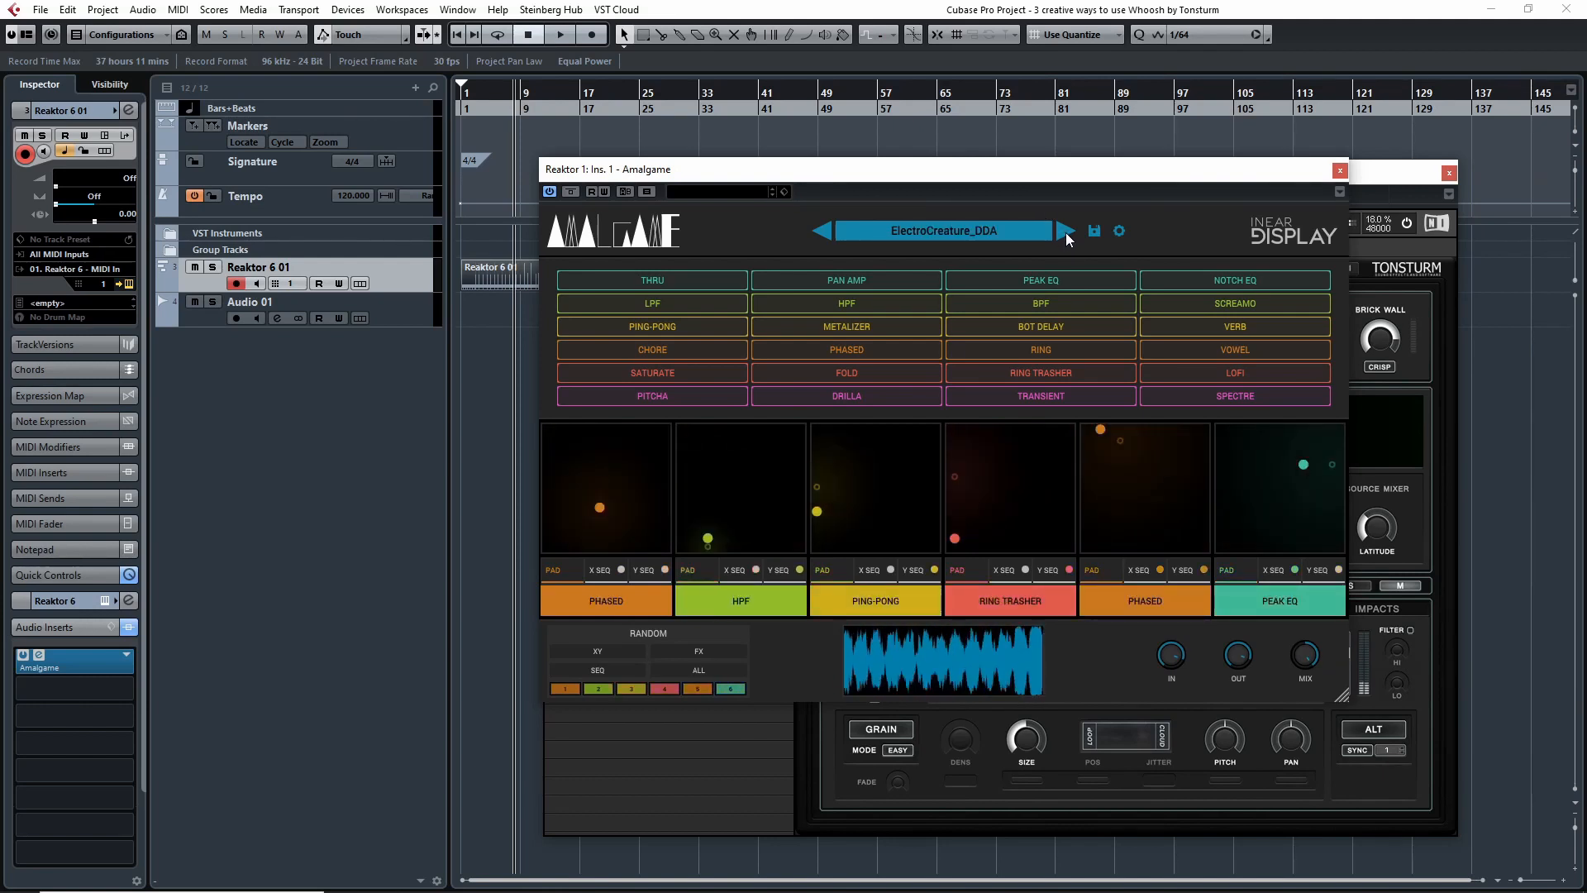
pyautogui.click(1065, 232)
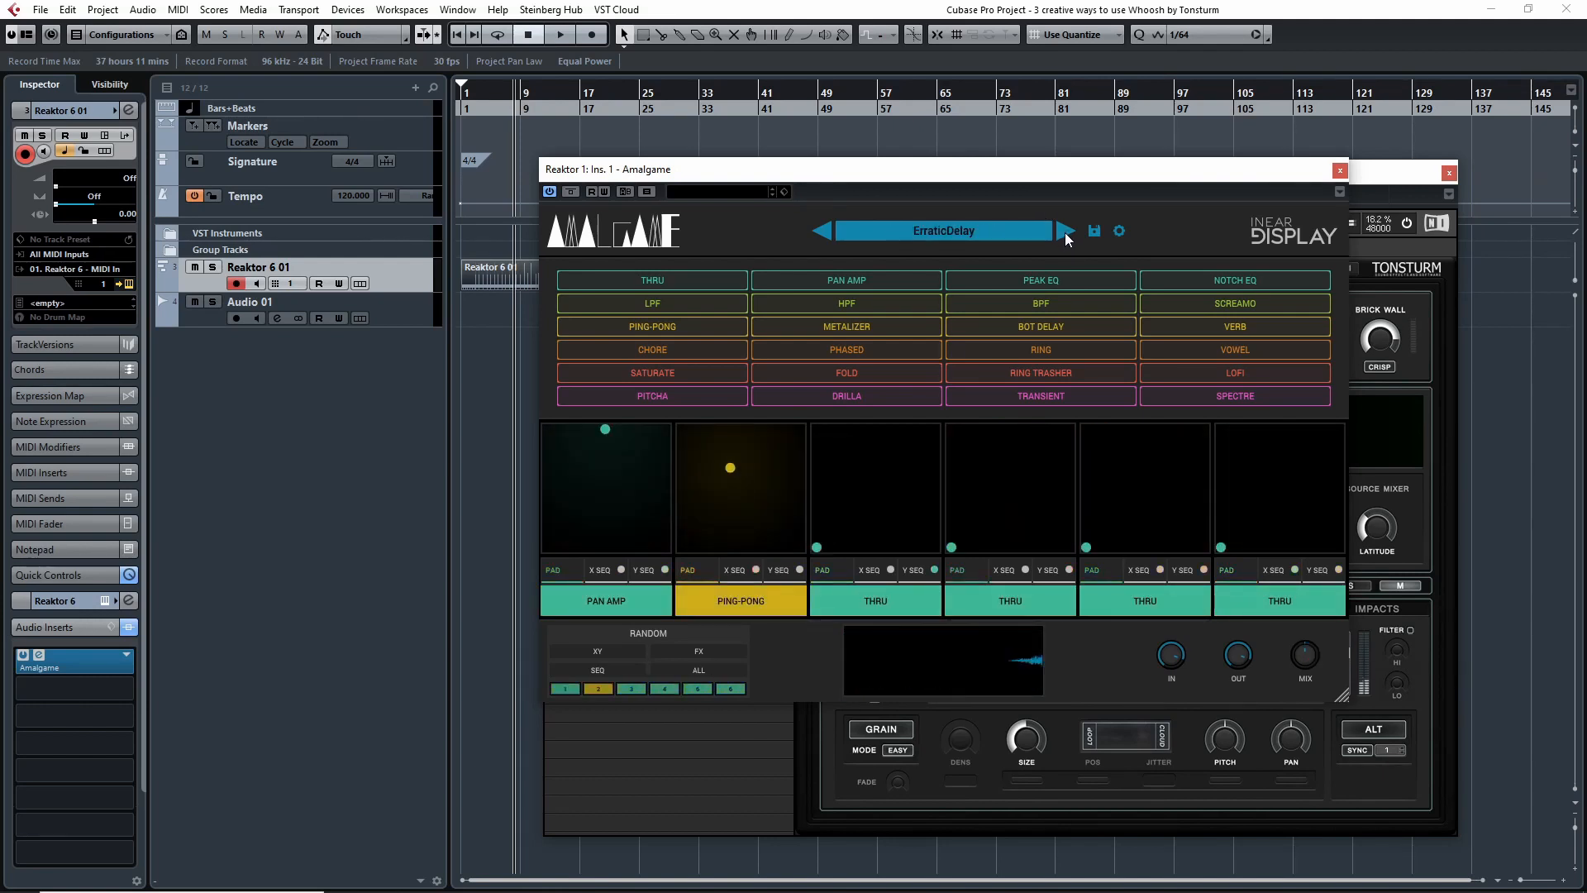
pyautogui.click(1064, 232)
pyautogui.click(1065, 231)
# Randomize all of Amalgame's effects and settings several times, then bypass the plug-in.
pyautogui.click(687, 669)
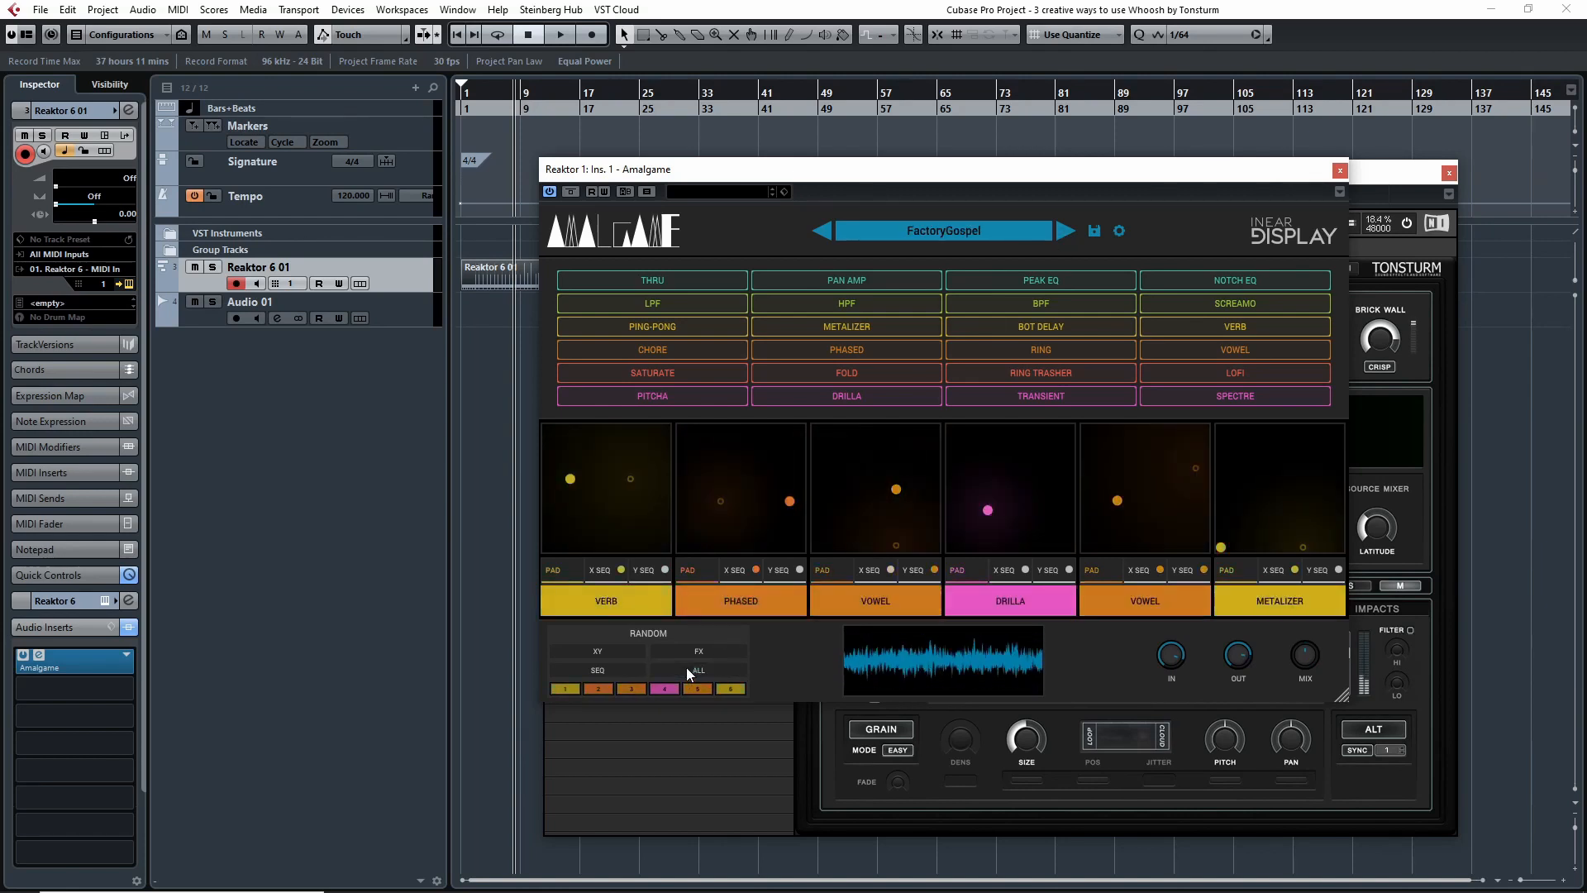
pyautogui.click(686, 668)
pyautogui.click(686, 668)
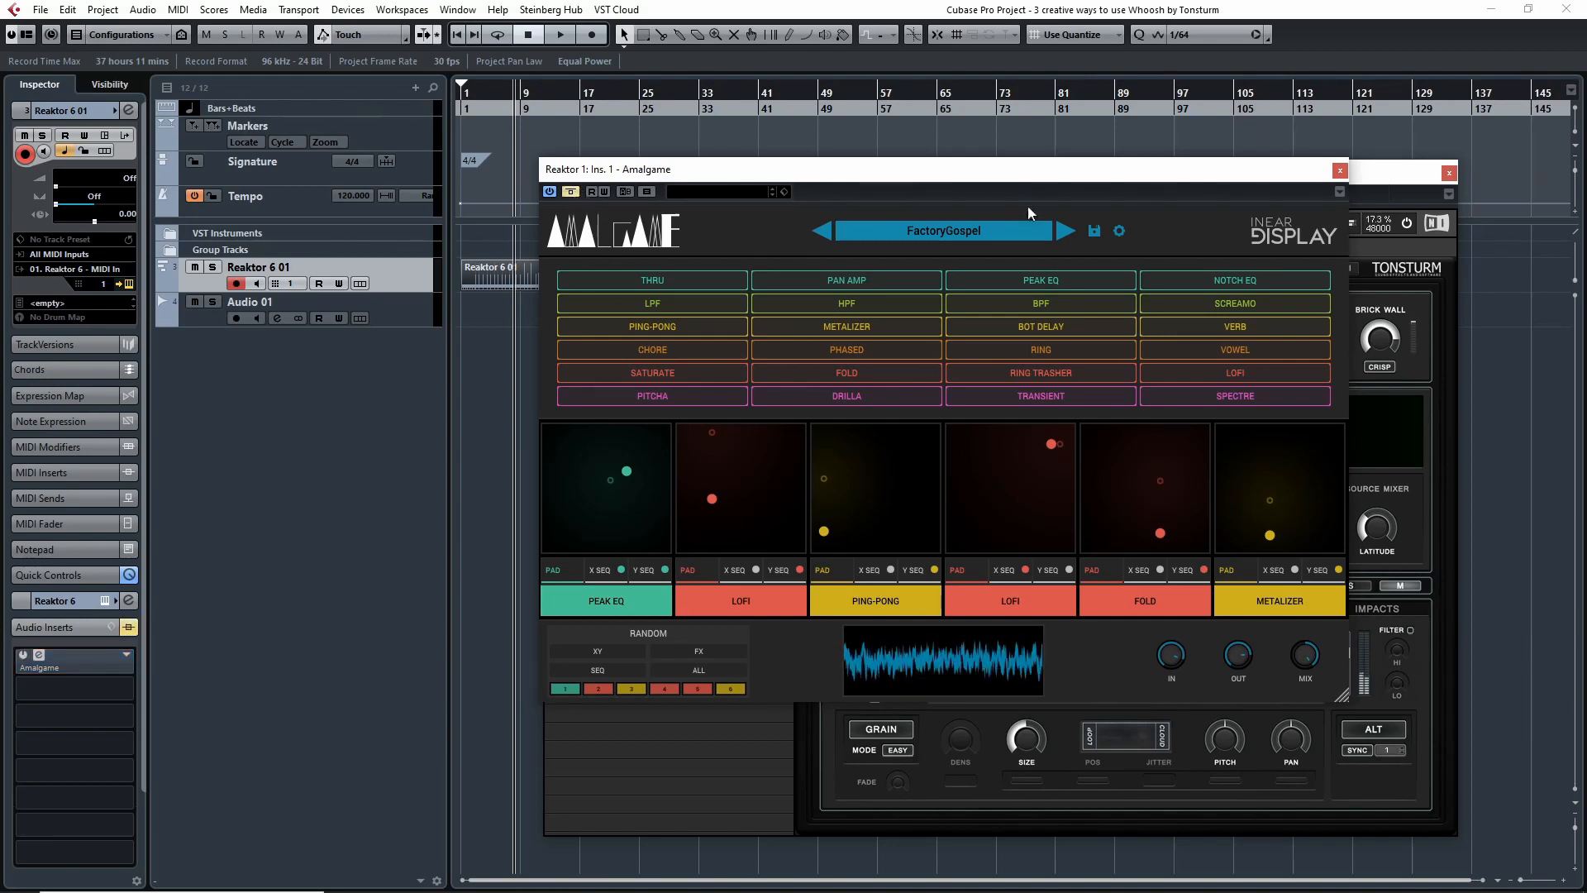
# Close the Amalgame window and turn off Whoosh's Manual mode during playback.
pyautogui.click(1341, 171)
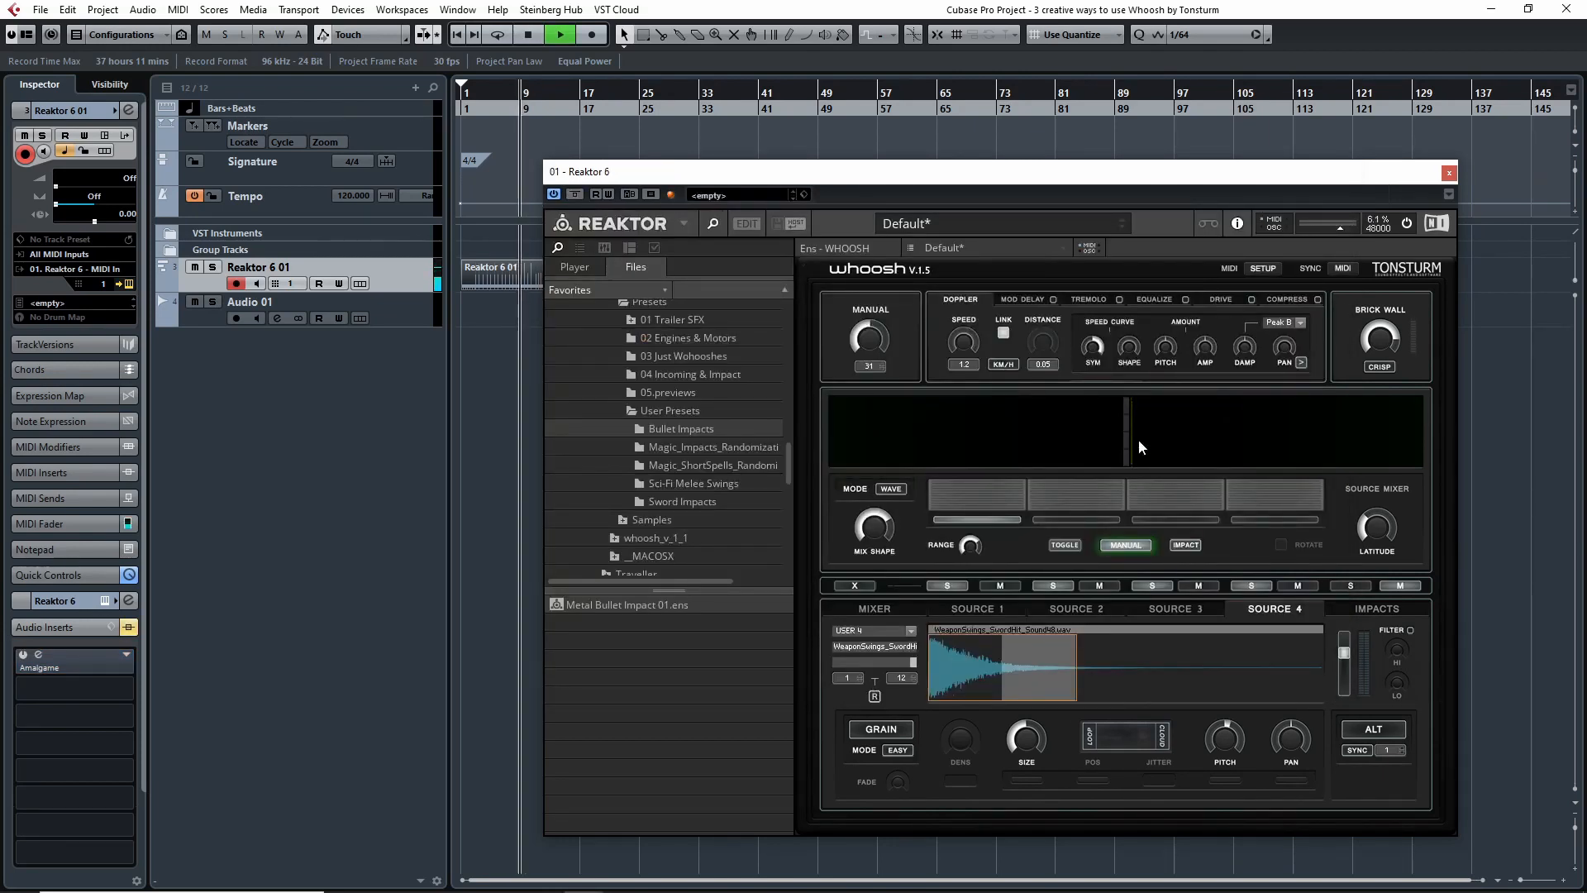
pyautogui.click(1125, 545)
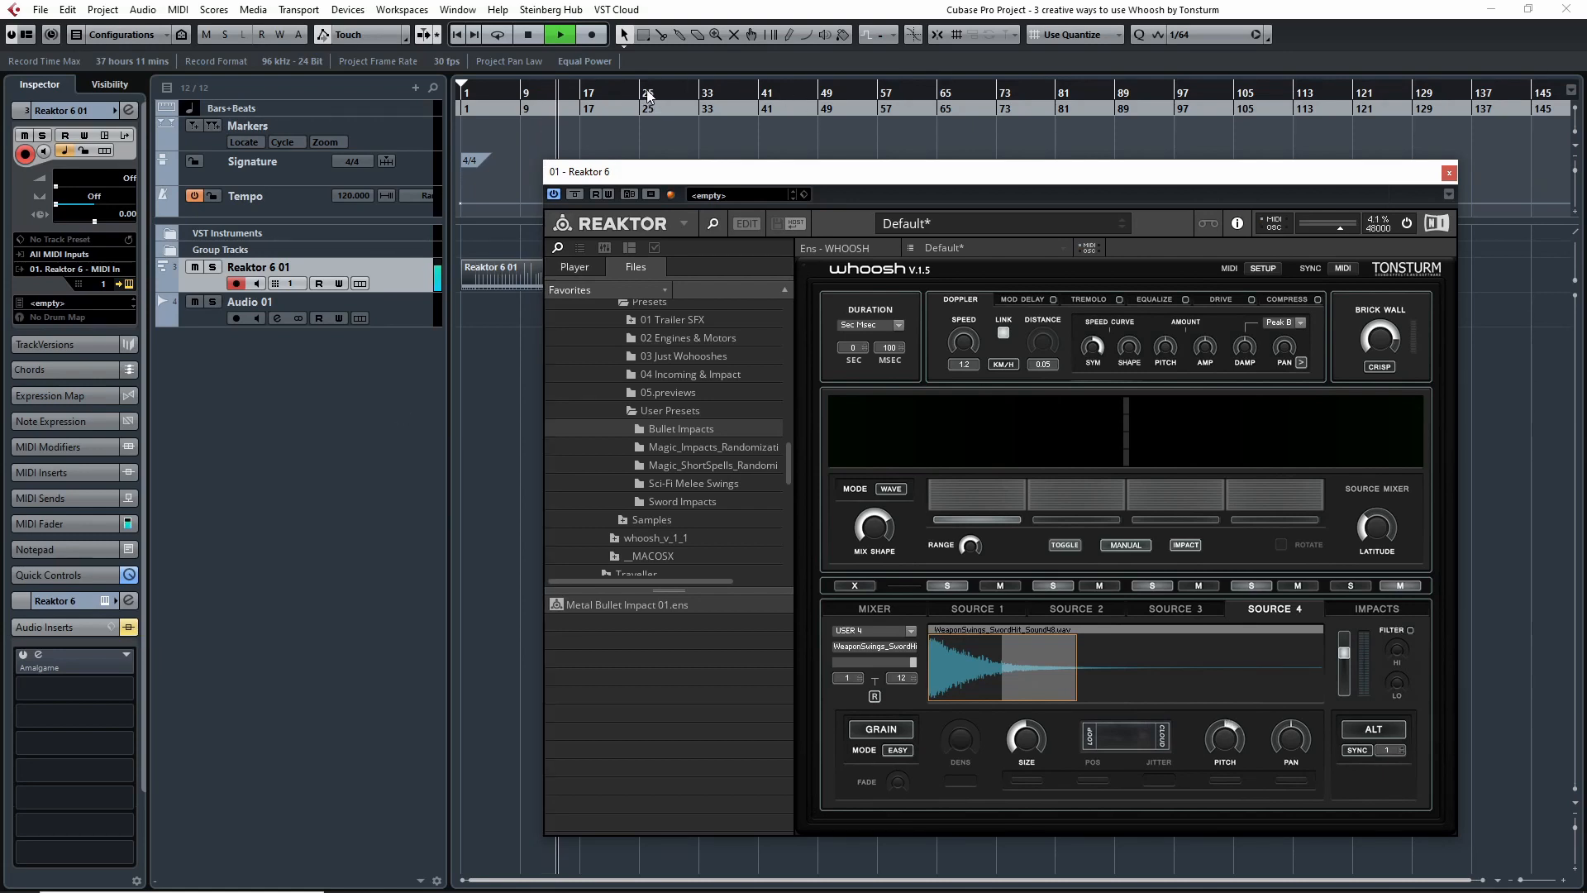
# Stop the playback after briefly auditioning the synced sound, and turn Whoosh's Manual mode back on.
pyautogui.press('space')
pyautogui.press('space')
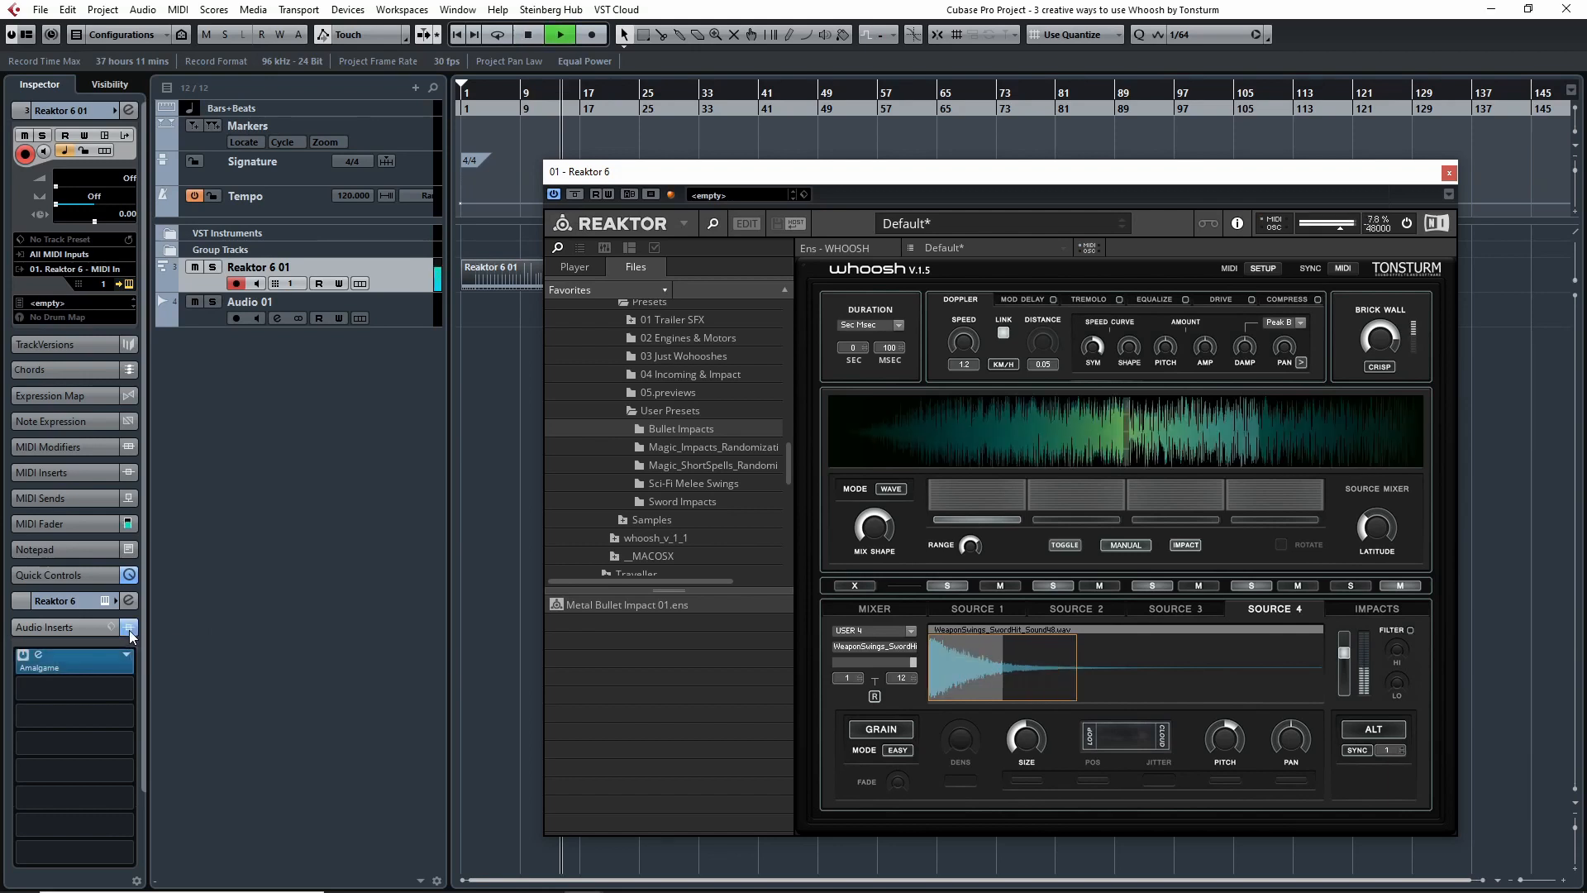
pyautogui.press('space')
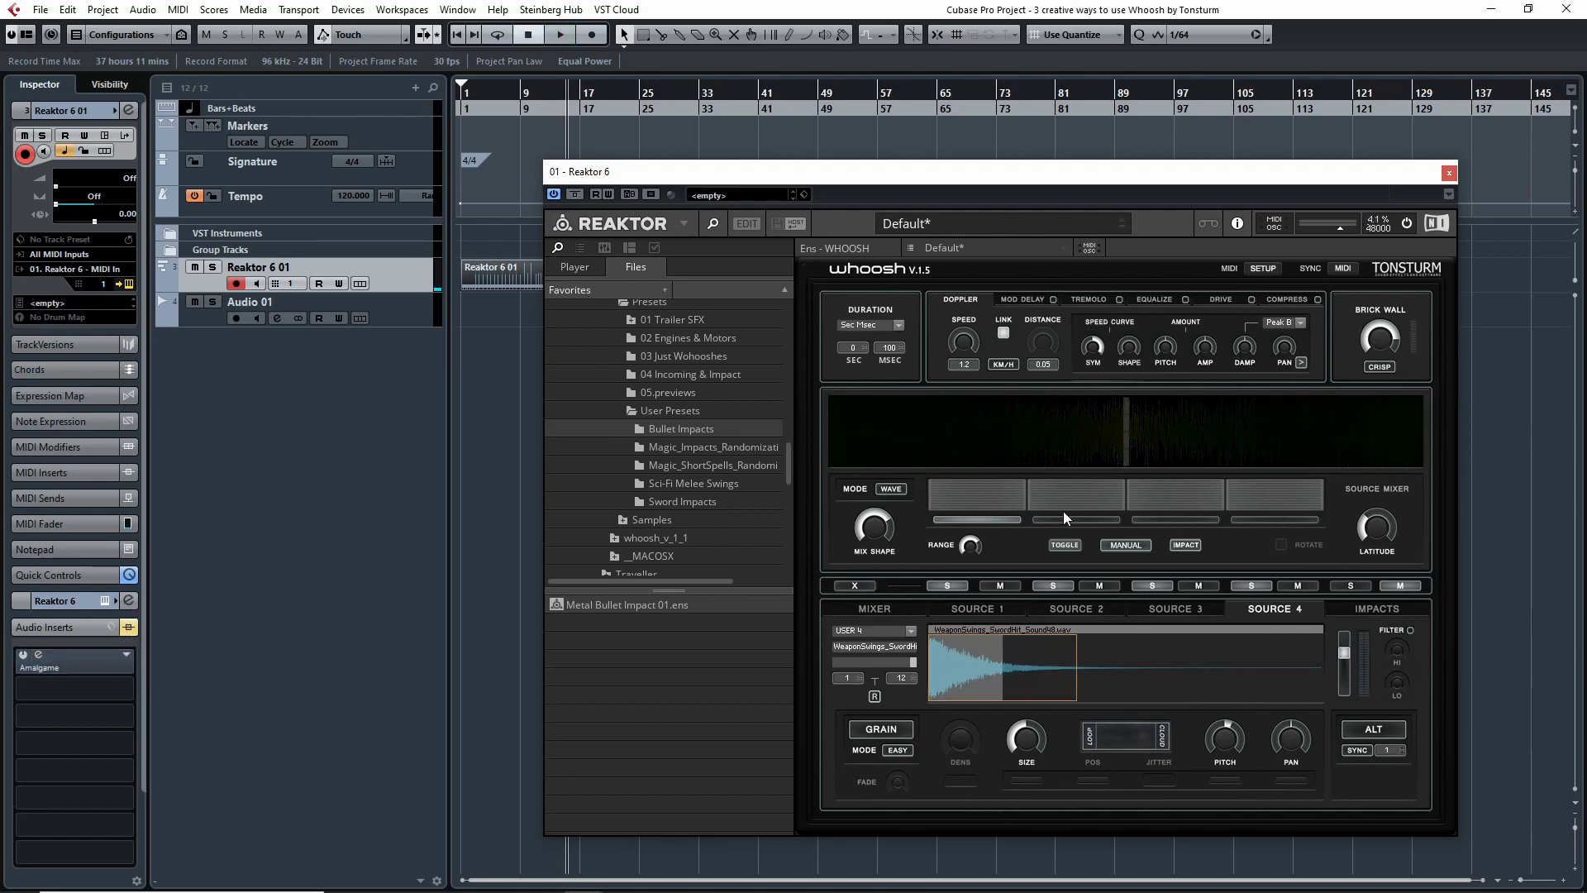
pyautogui.click(1133, 545)
# Add ValhallaRoom_x64 as the second audio insert on the Reaktor 6 01 track.
pyautogui.click(96, 690)
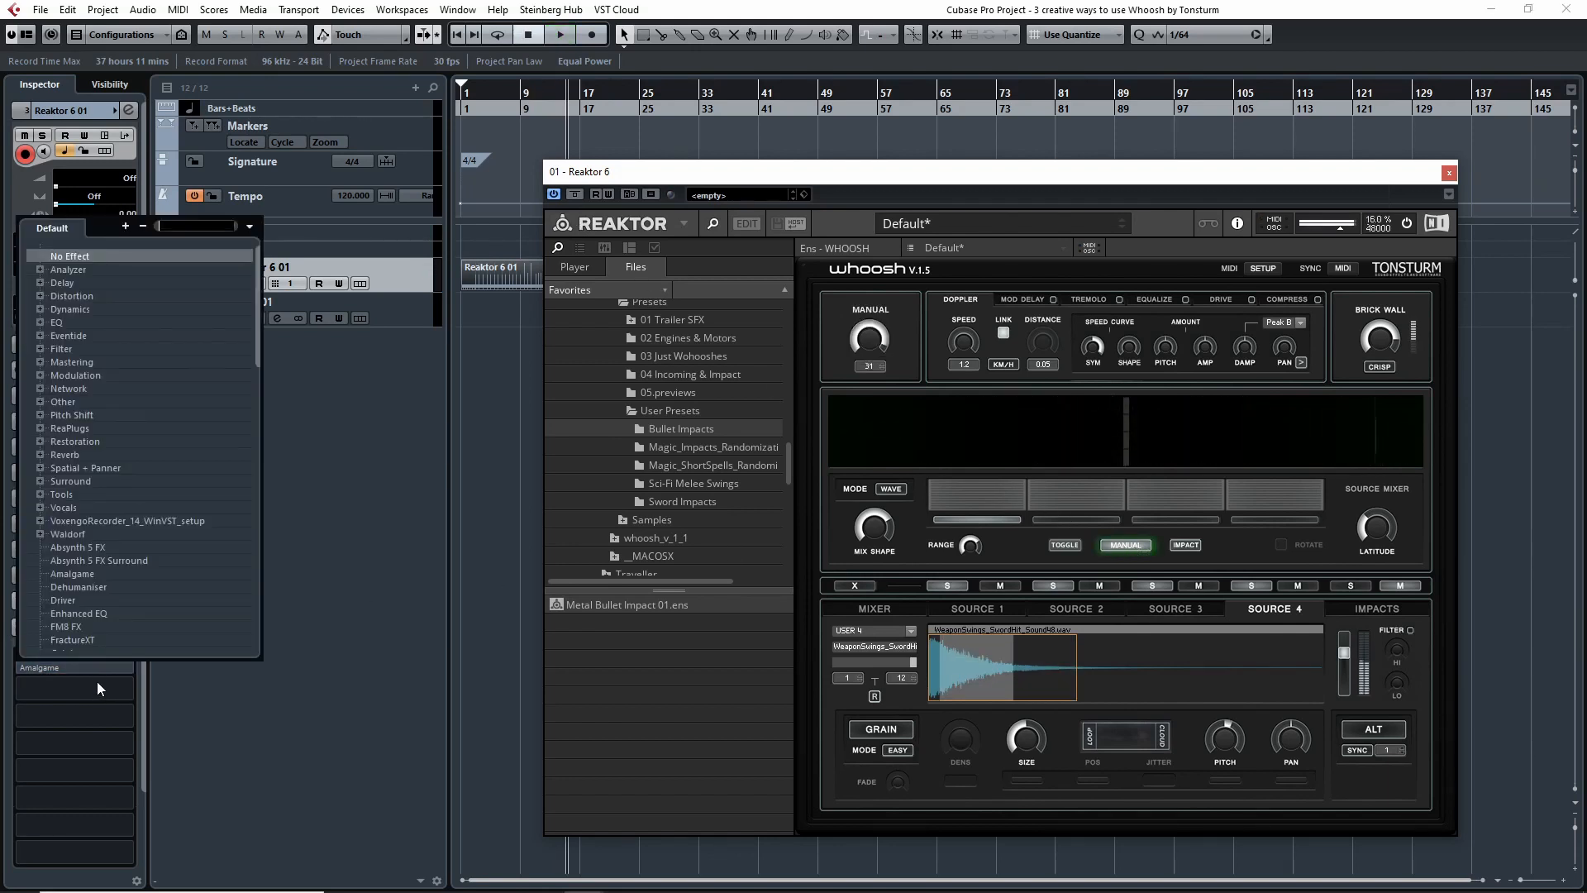
pyautogui.write('valhal')
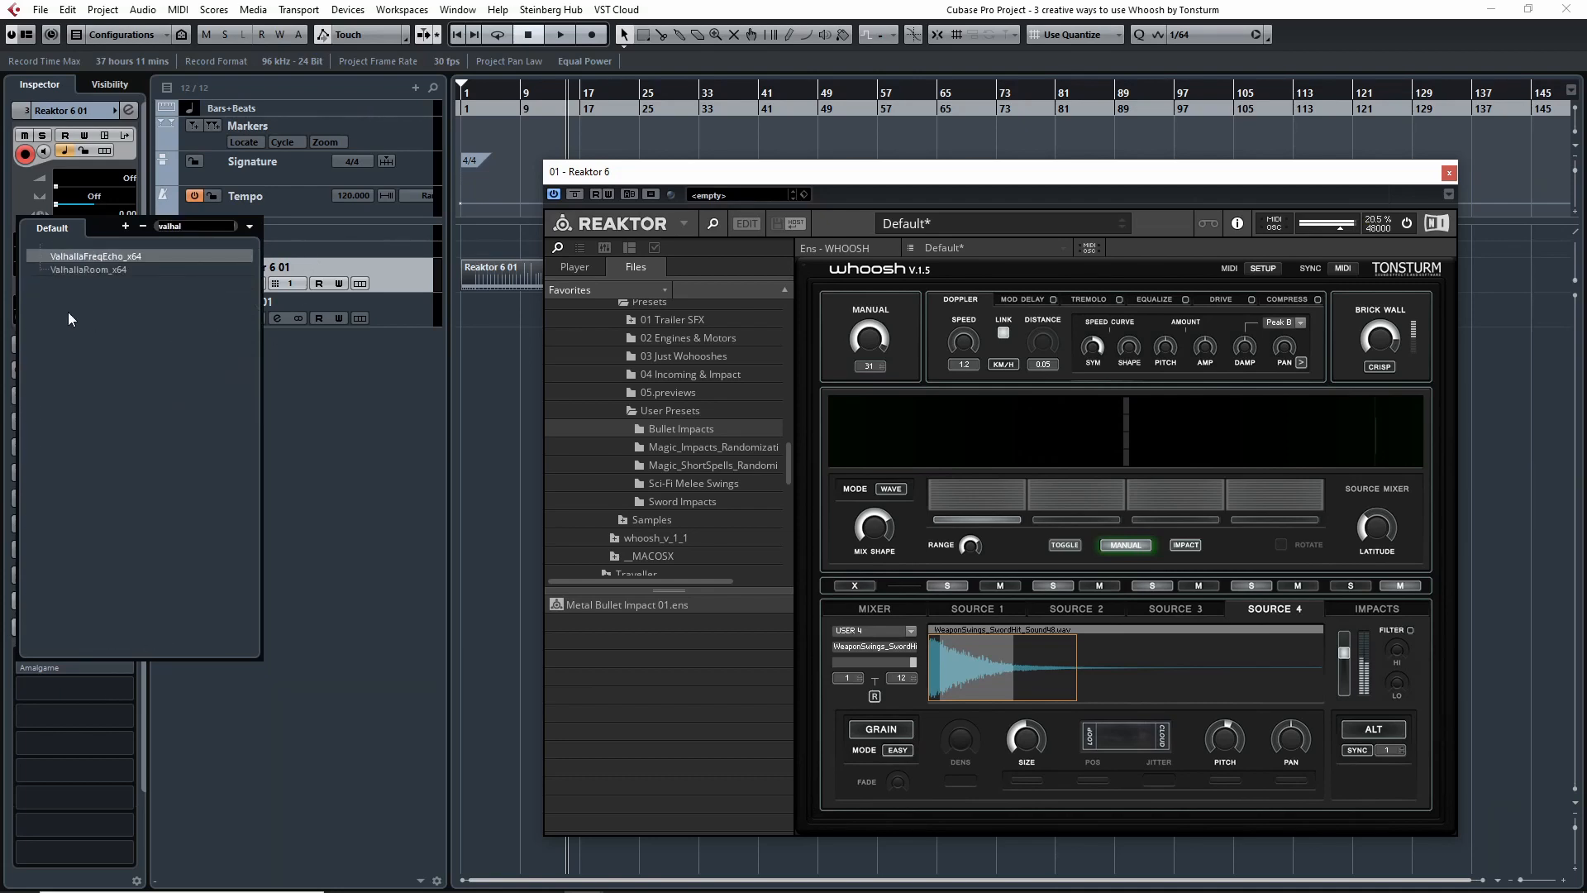
pyautogui.click(90, 269)
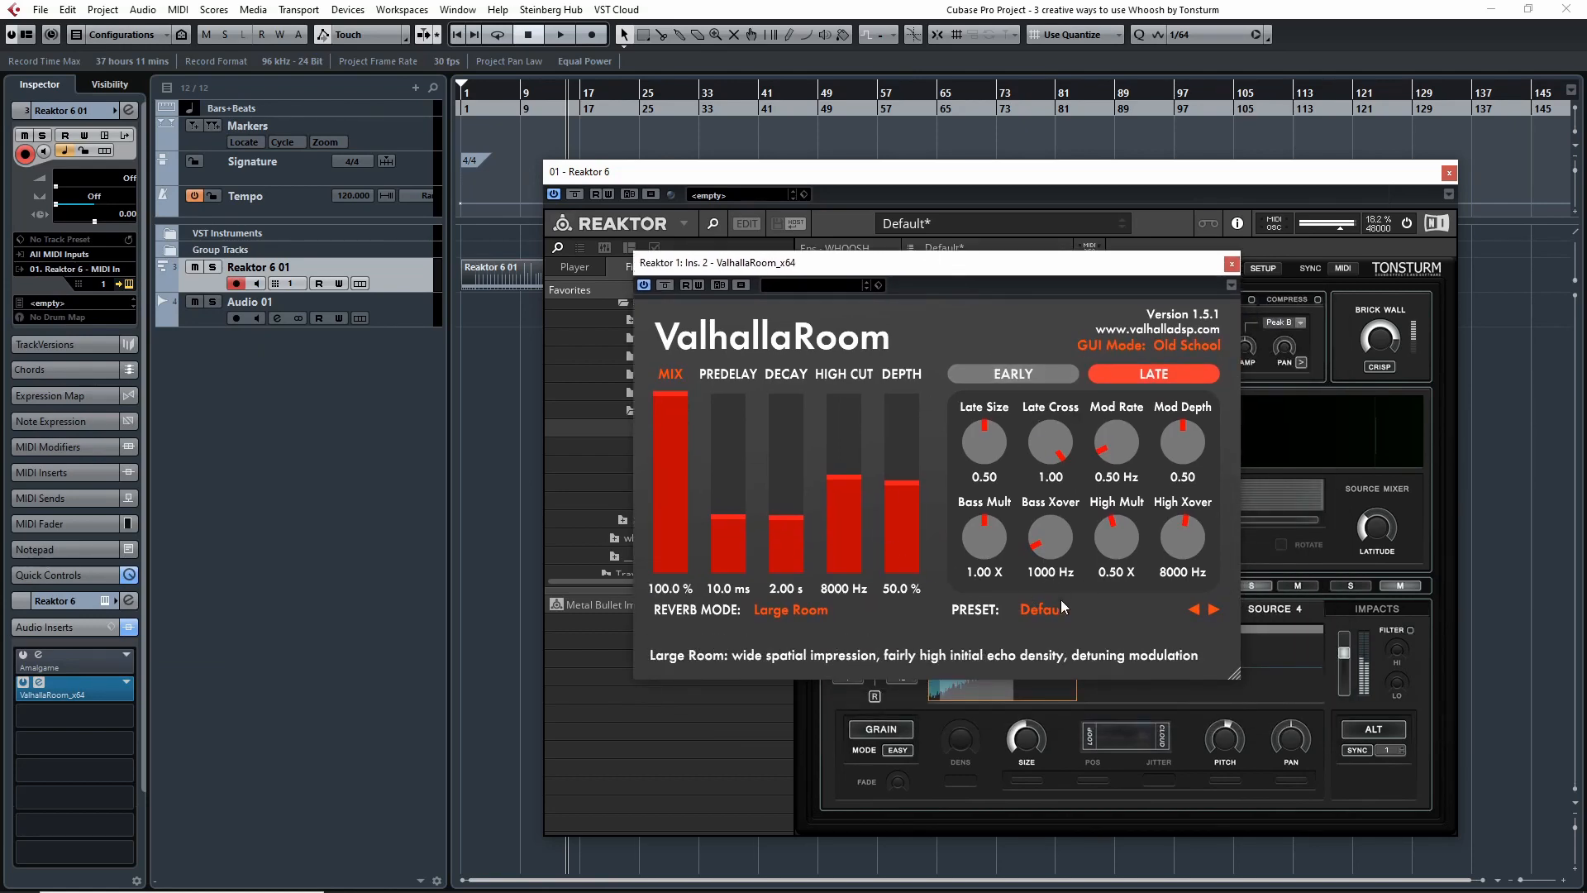
# Audition ValhallaRoom presets on the running sound, from BrightSpaceCathedral through GiantCistern, HobbsEnd and LongModulatedSpace, ending on Taj.
pyautogui.click(1040, 608)
pyautogui.moveTo(1092, 462)
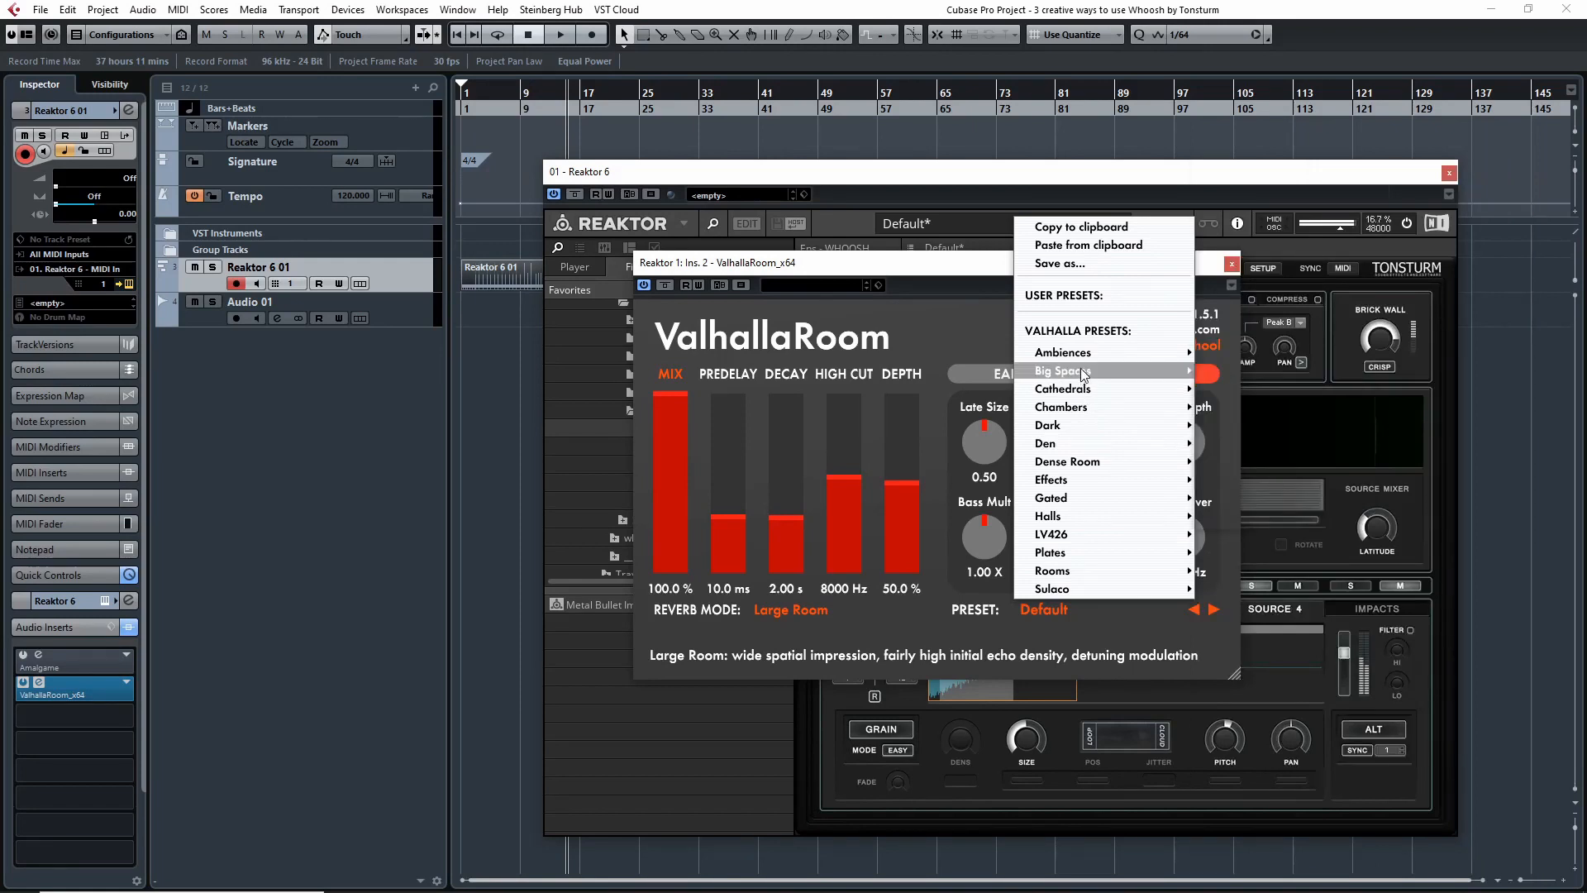
pyautogui.moveTo(1083, 388)
pyautogui.click(1265, 366)
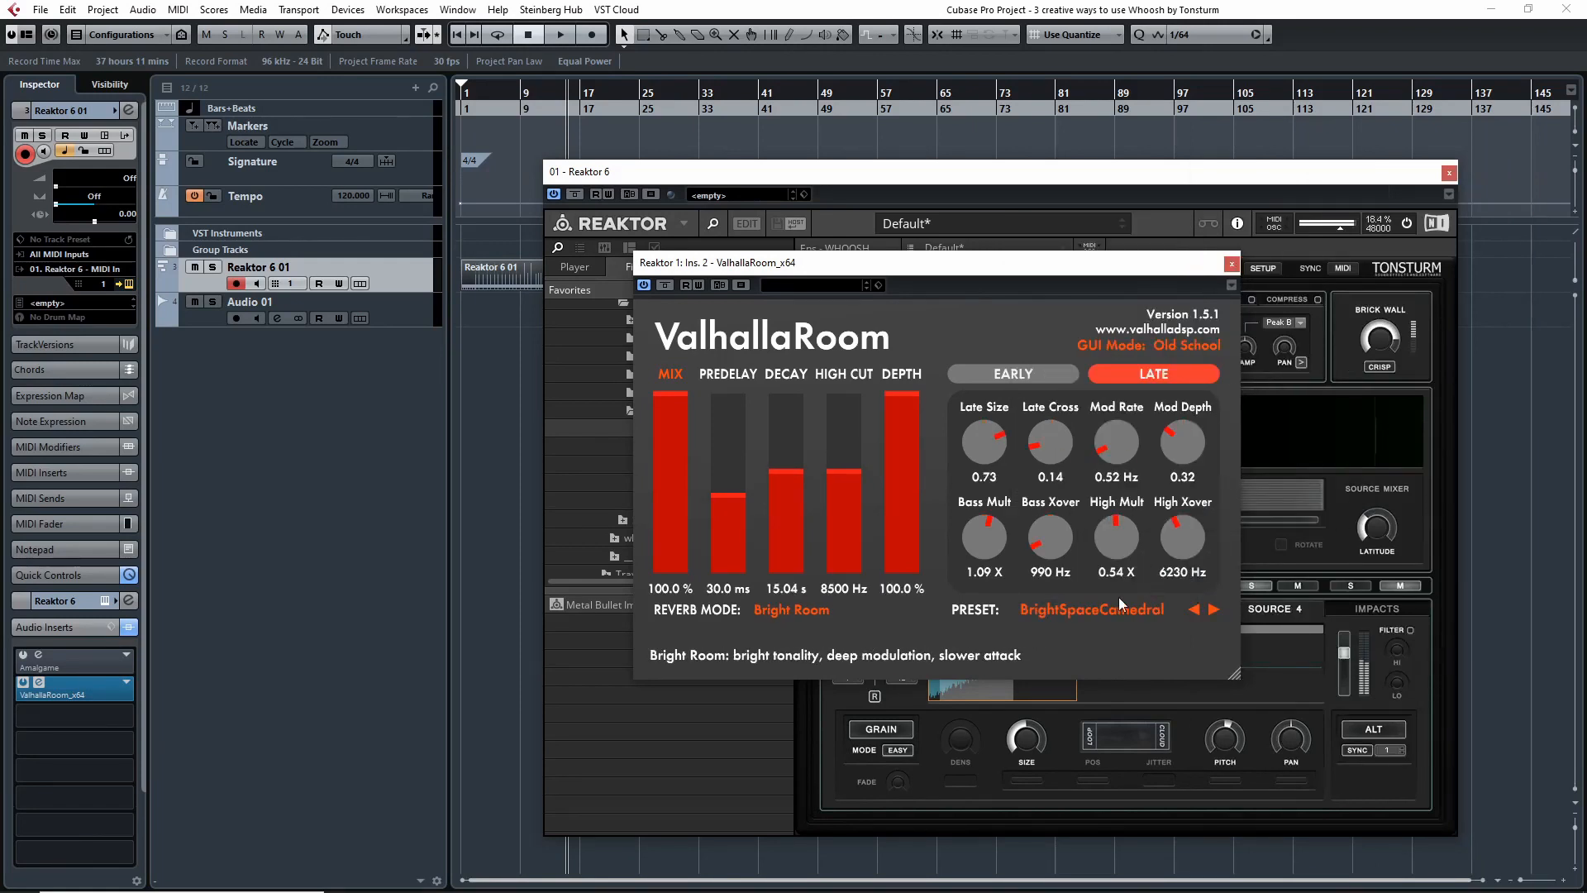
pyautogui.click(1214, 610)
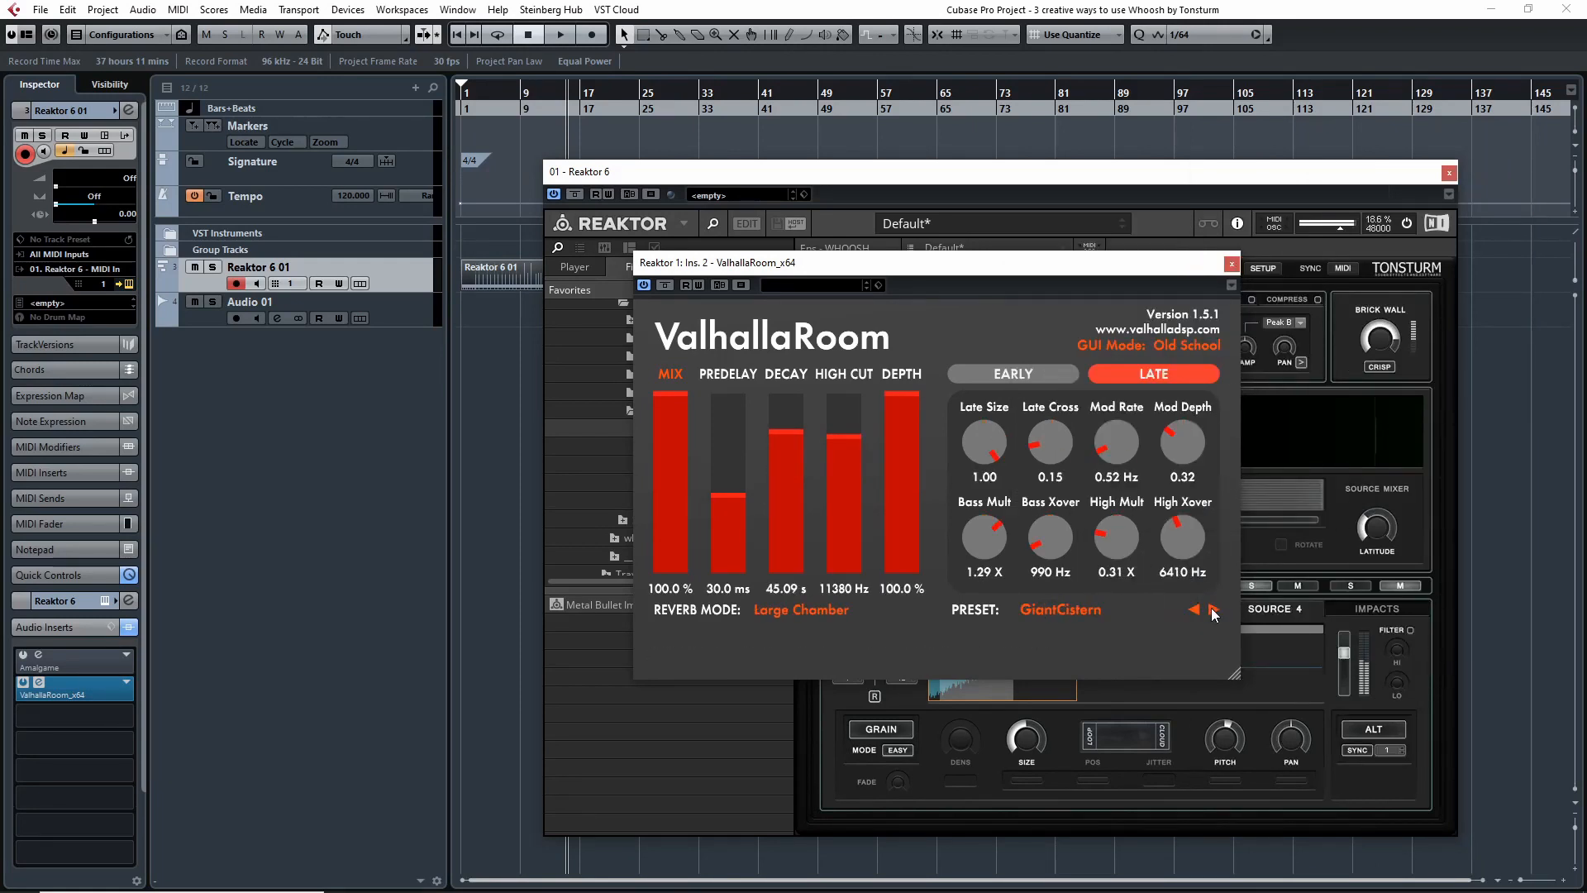
pyautogui.click(1214, 610)
pyautogui.click(1214, 610)
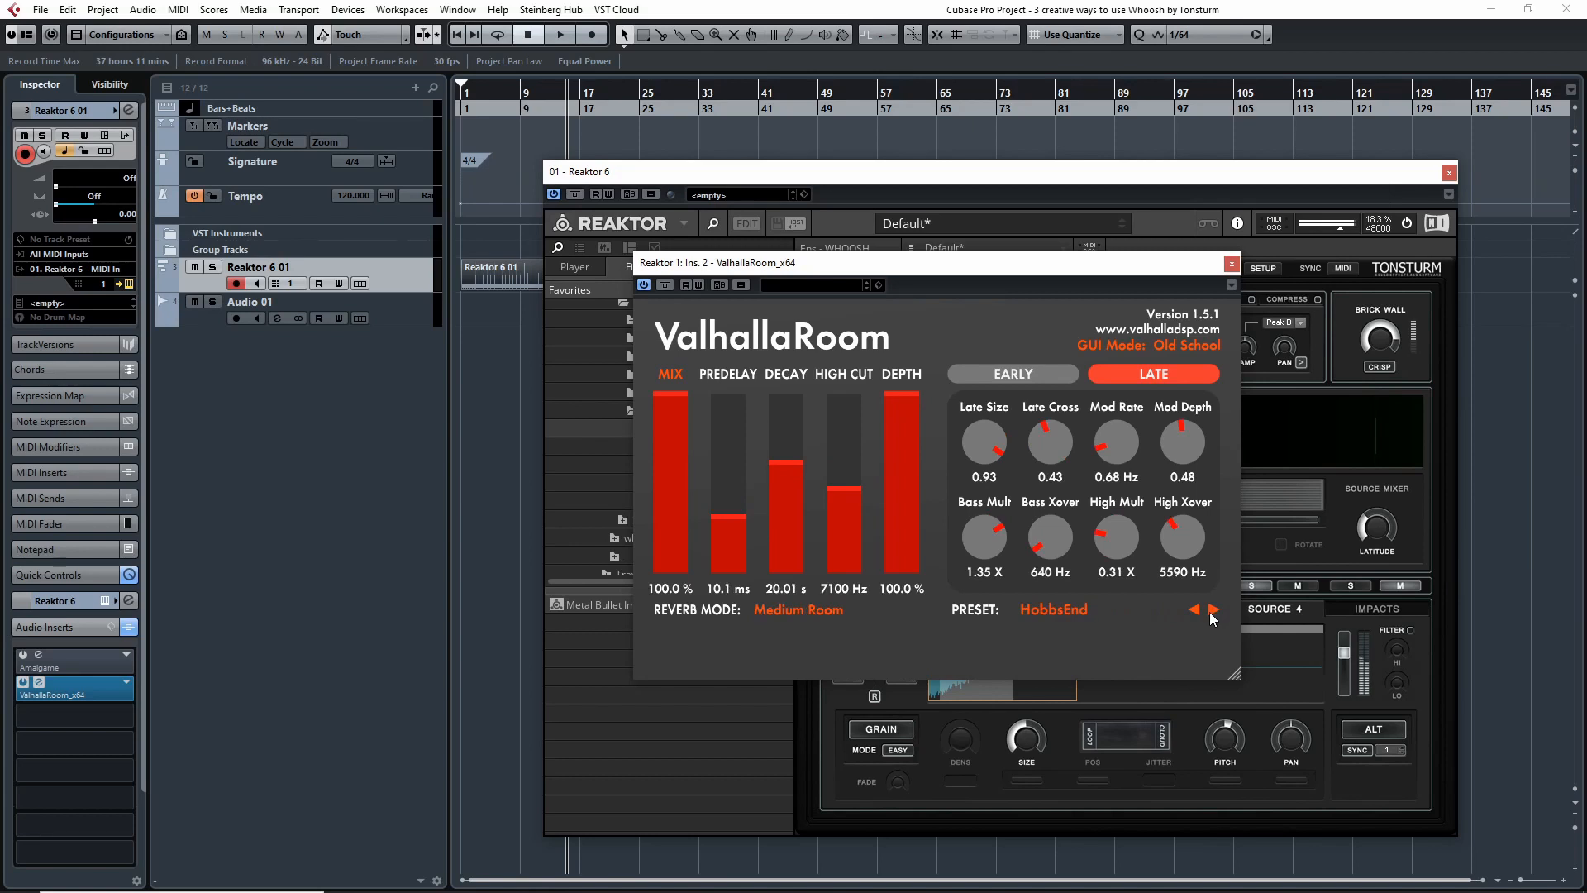
pyautogui.click(1214, 610)
pyautogui.click(1212, 612)
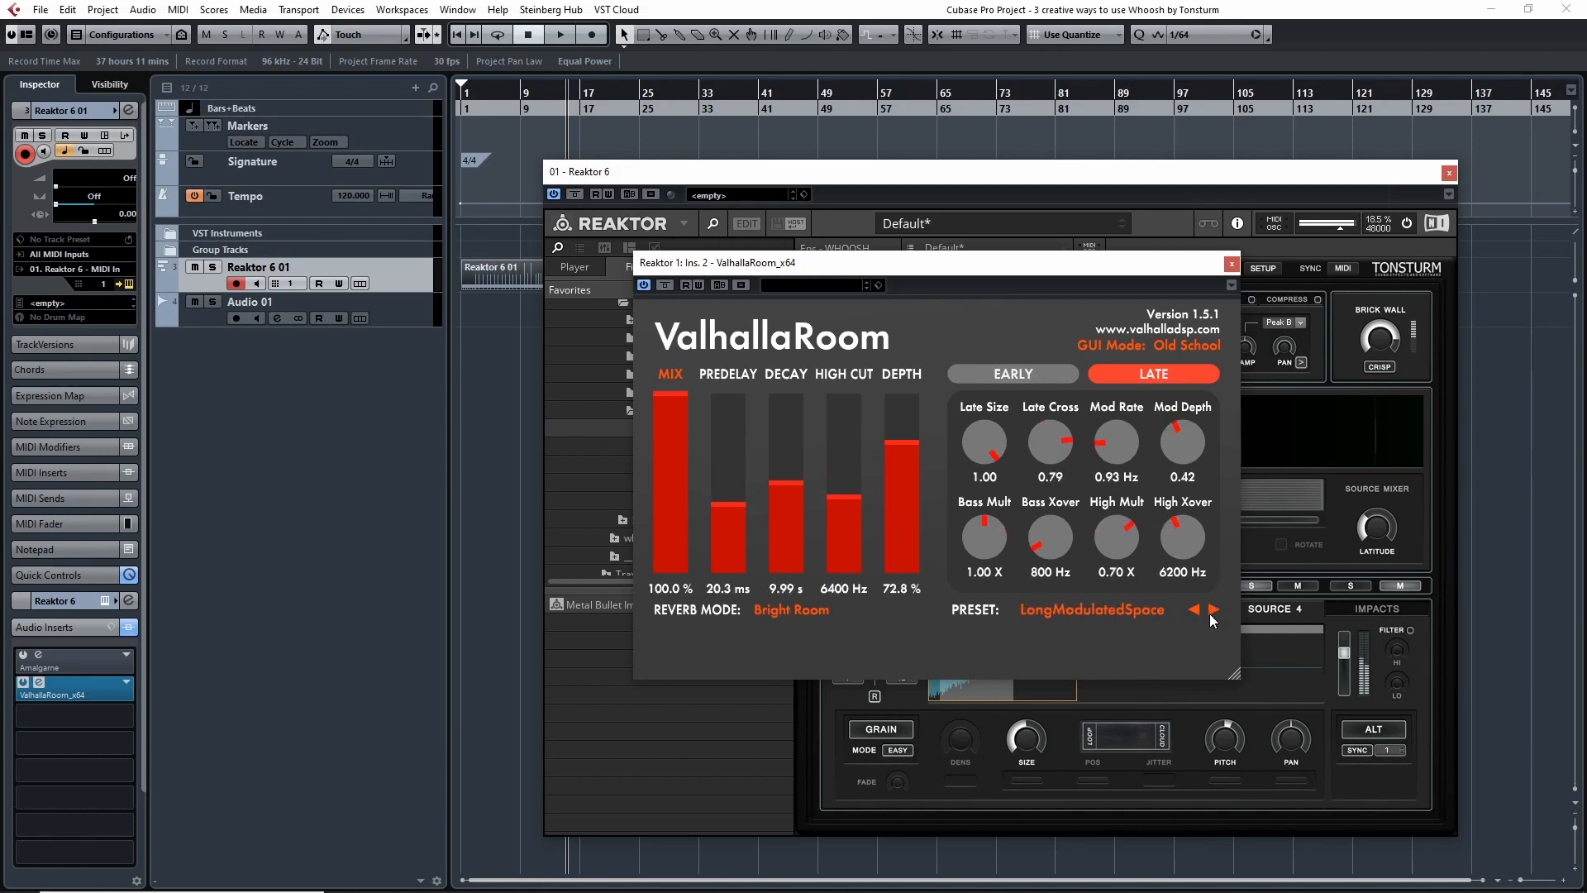
pyautogui.click(1212, 611)
pyautogui.click(1212, 611)
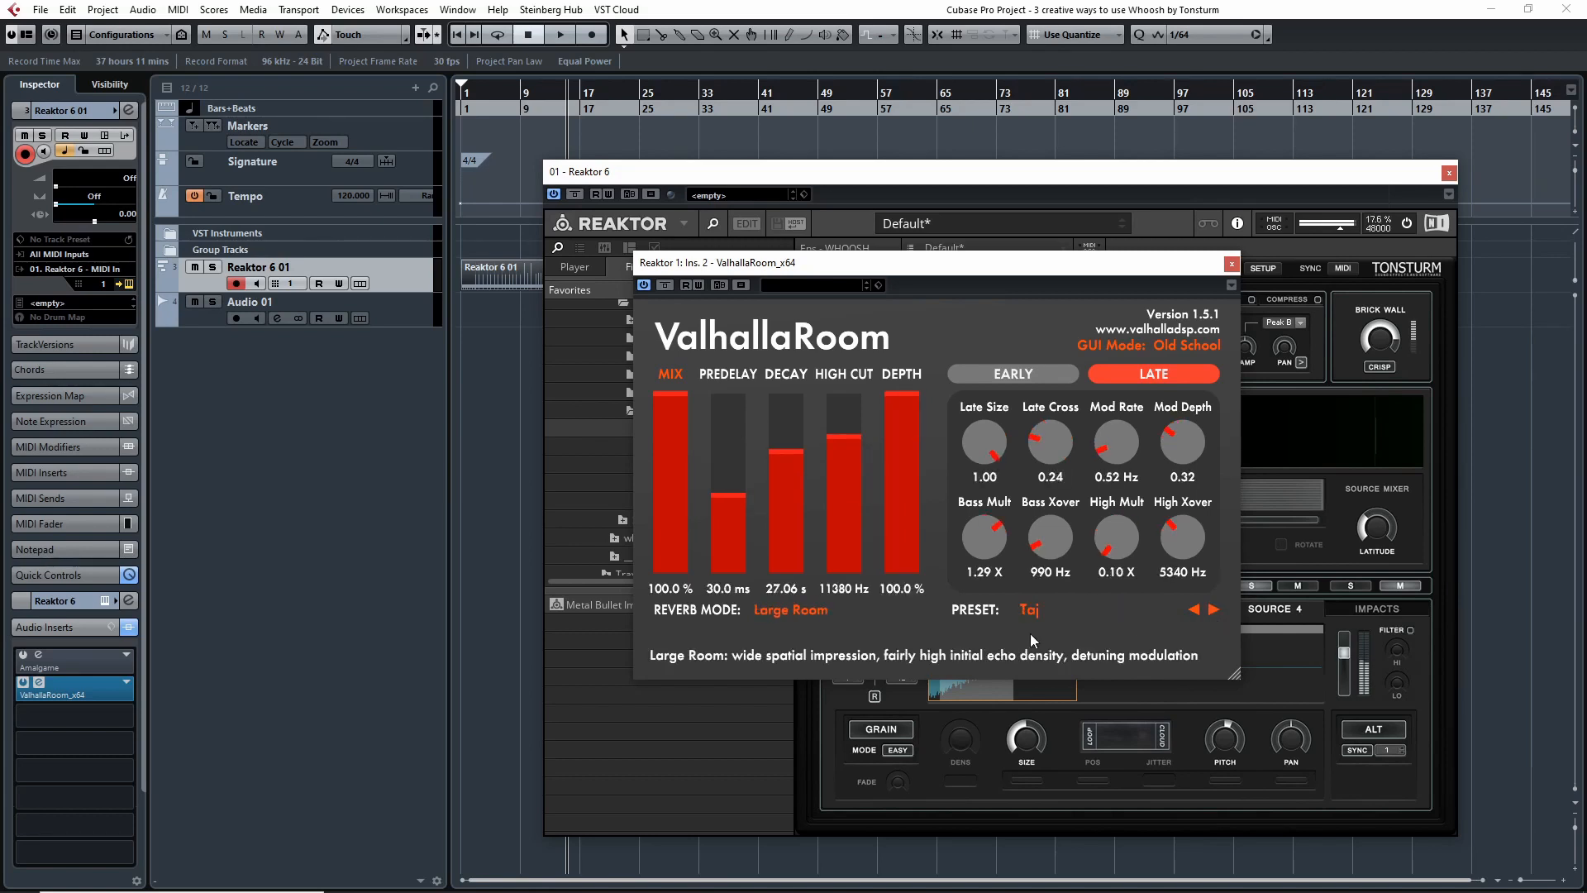
pyautogui.moveTo(680, 496); pyautogui.dragTo(704, 380)
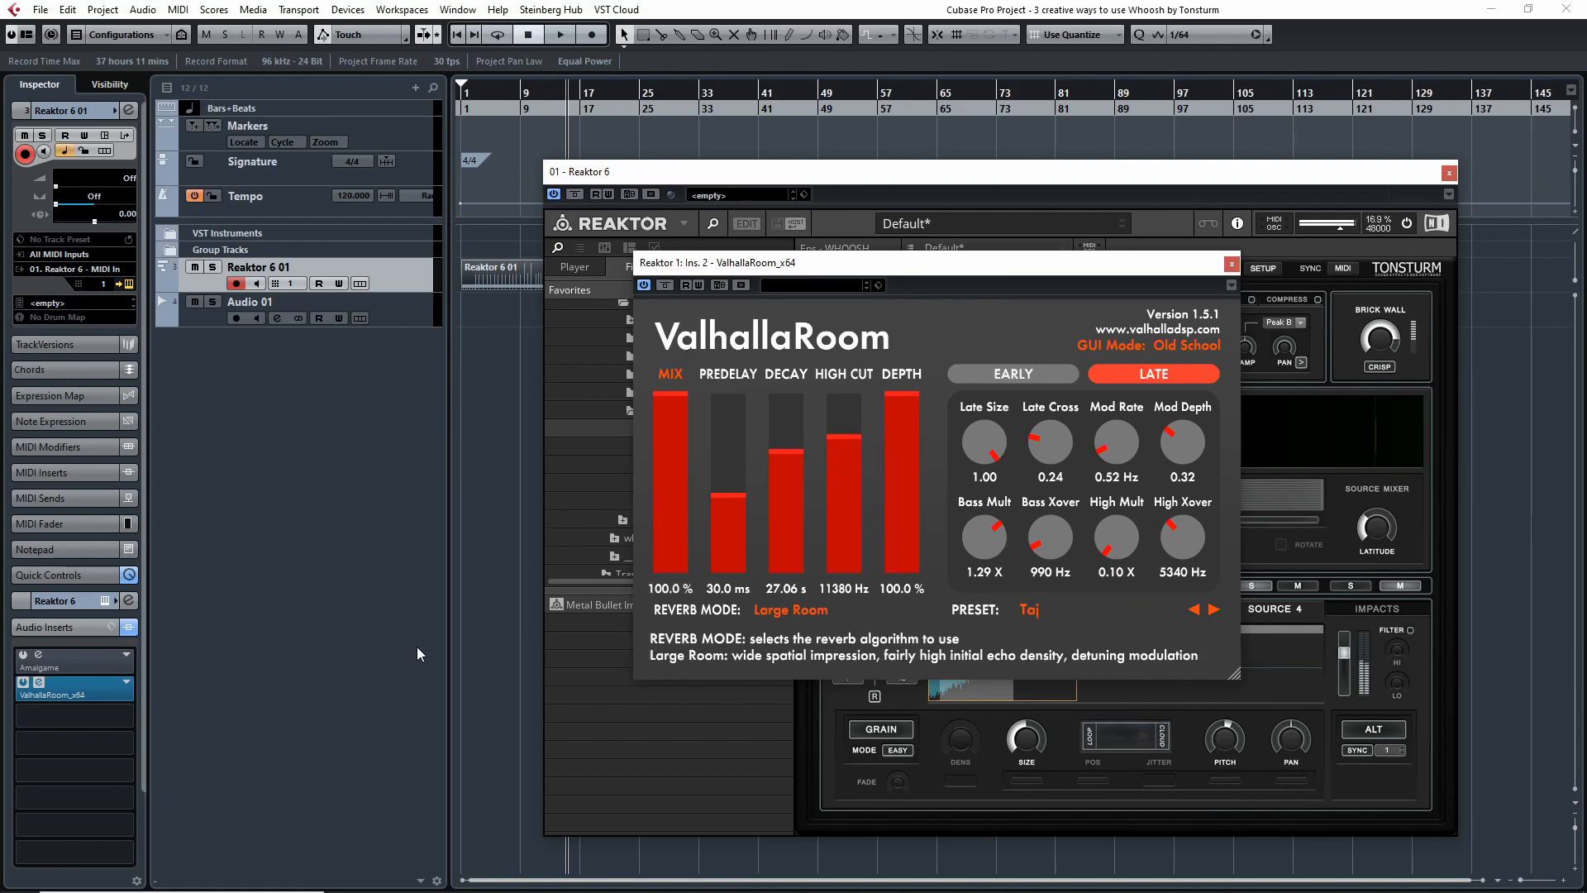
# Add REVerence as the third audio insert on the Reaktor 6 01 track.
pyautogui.click(23, 656)
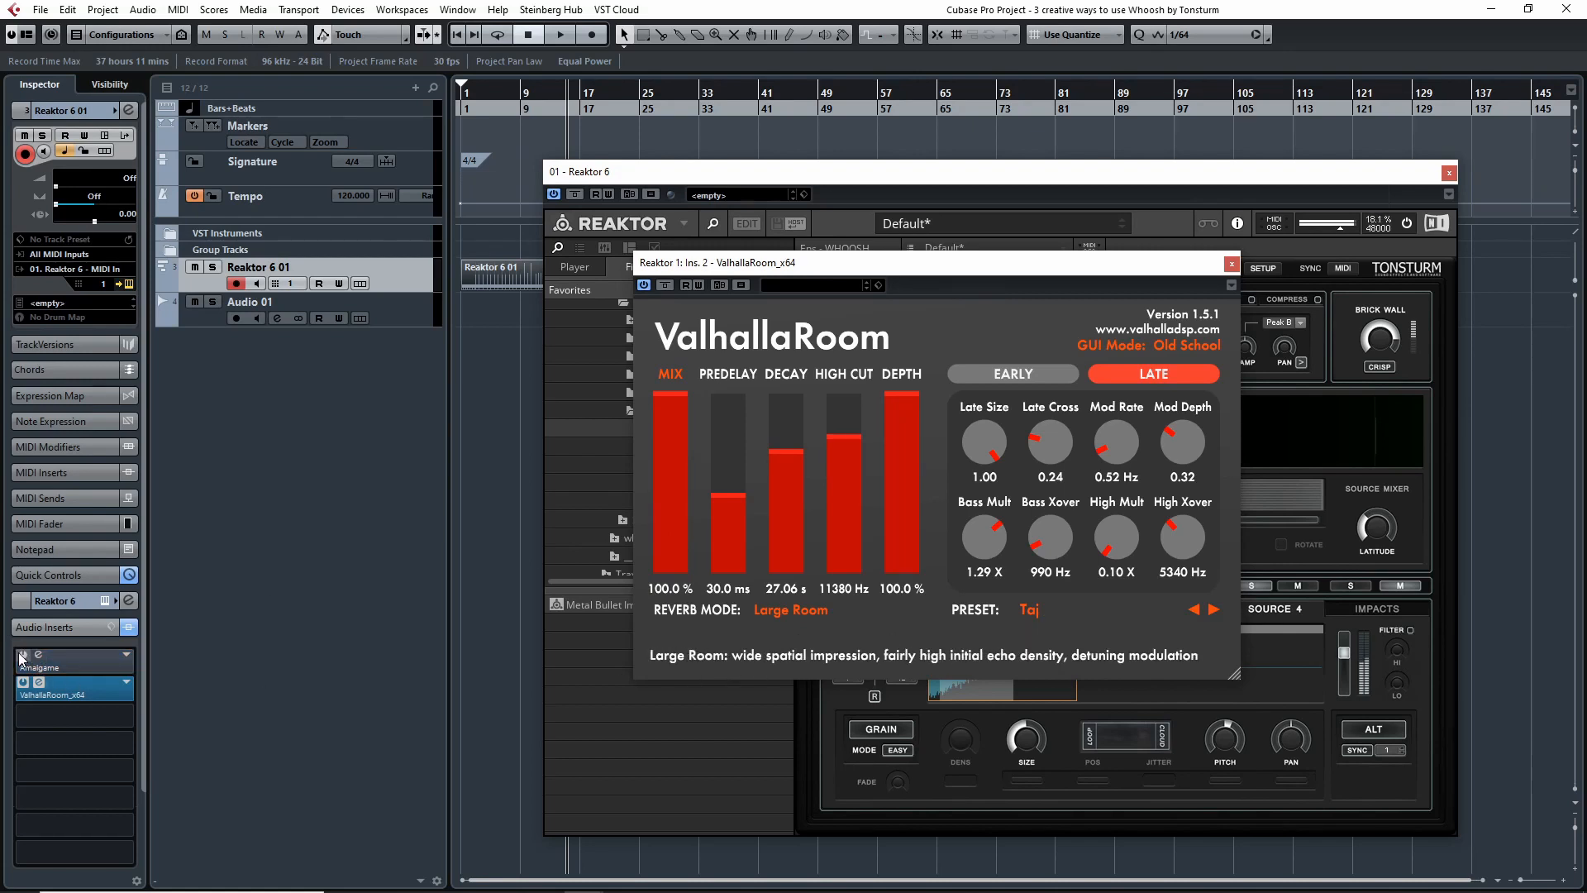
pyautogui.click(68, 712)
pyautogui.write('rever')
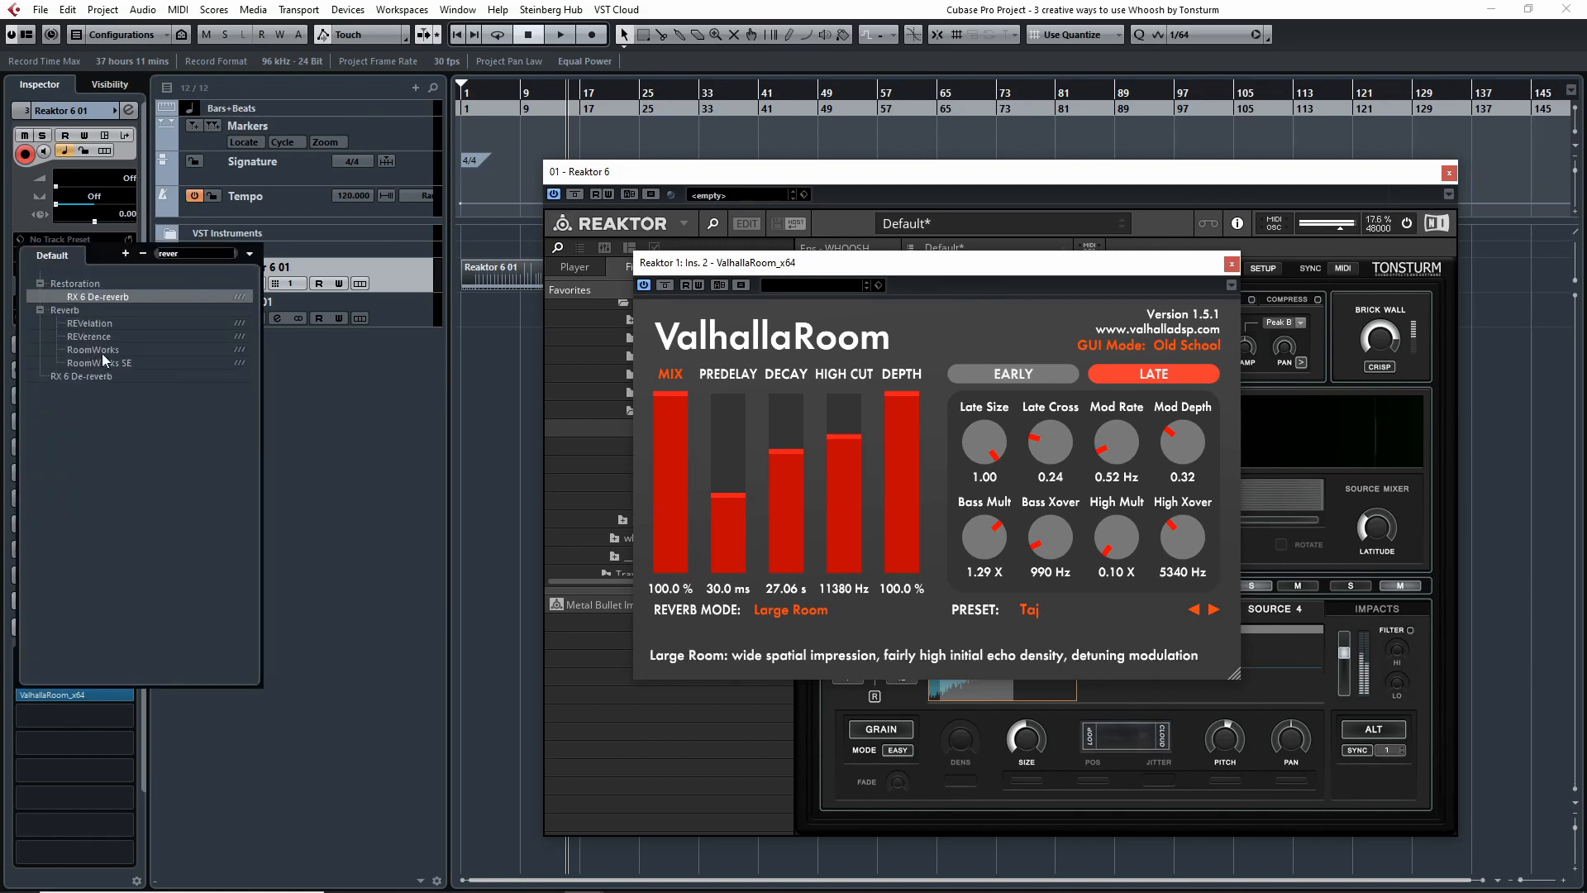
pyautogui.click(101, 339)
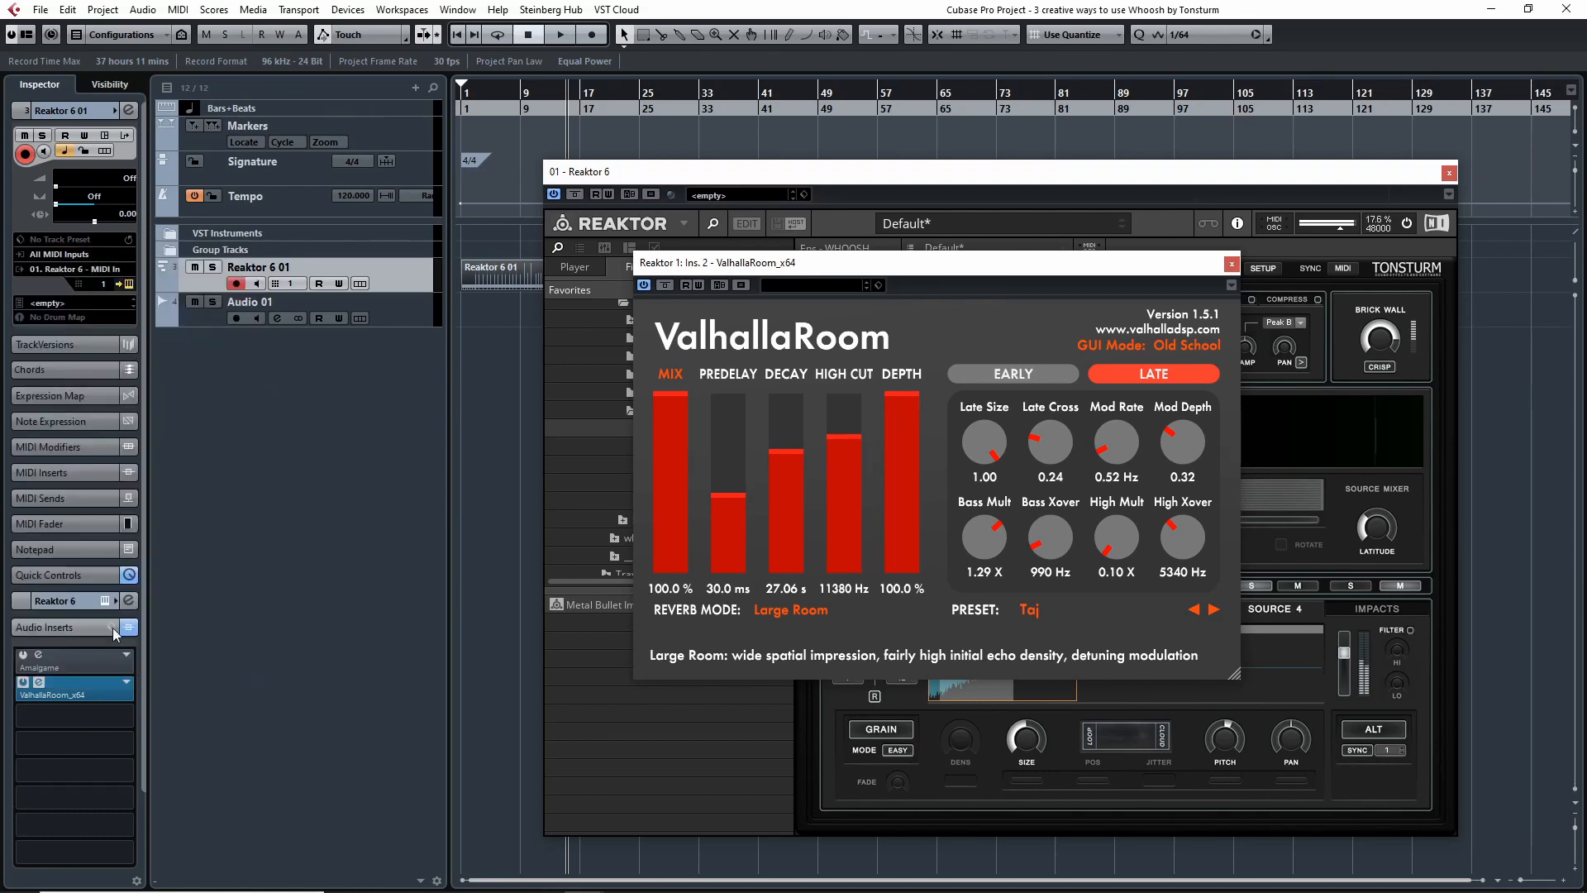
# Audition the Live Wooden Church, Reflective and Voices From Twilight presets in REVerence.
pyautogui.click(1009, 396)
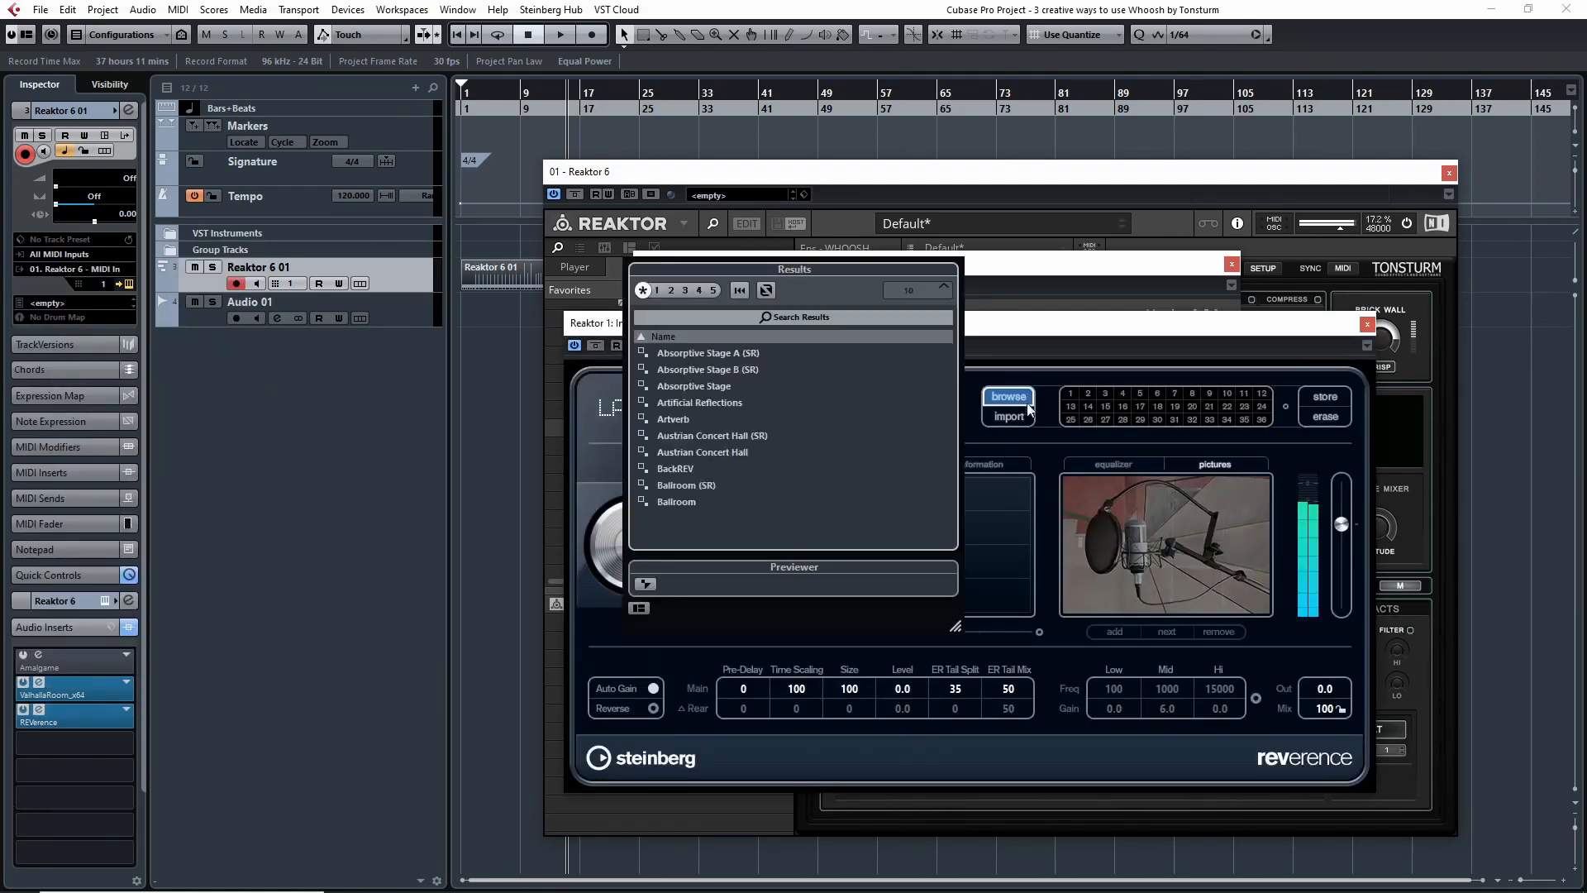
pyautogui.scroll(-5, 701, 500)
pyautogui.click(764, 455)
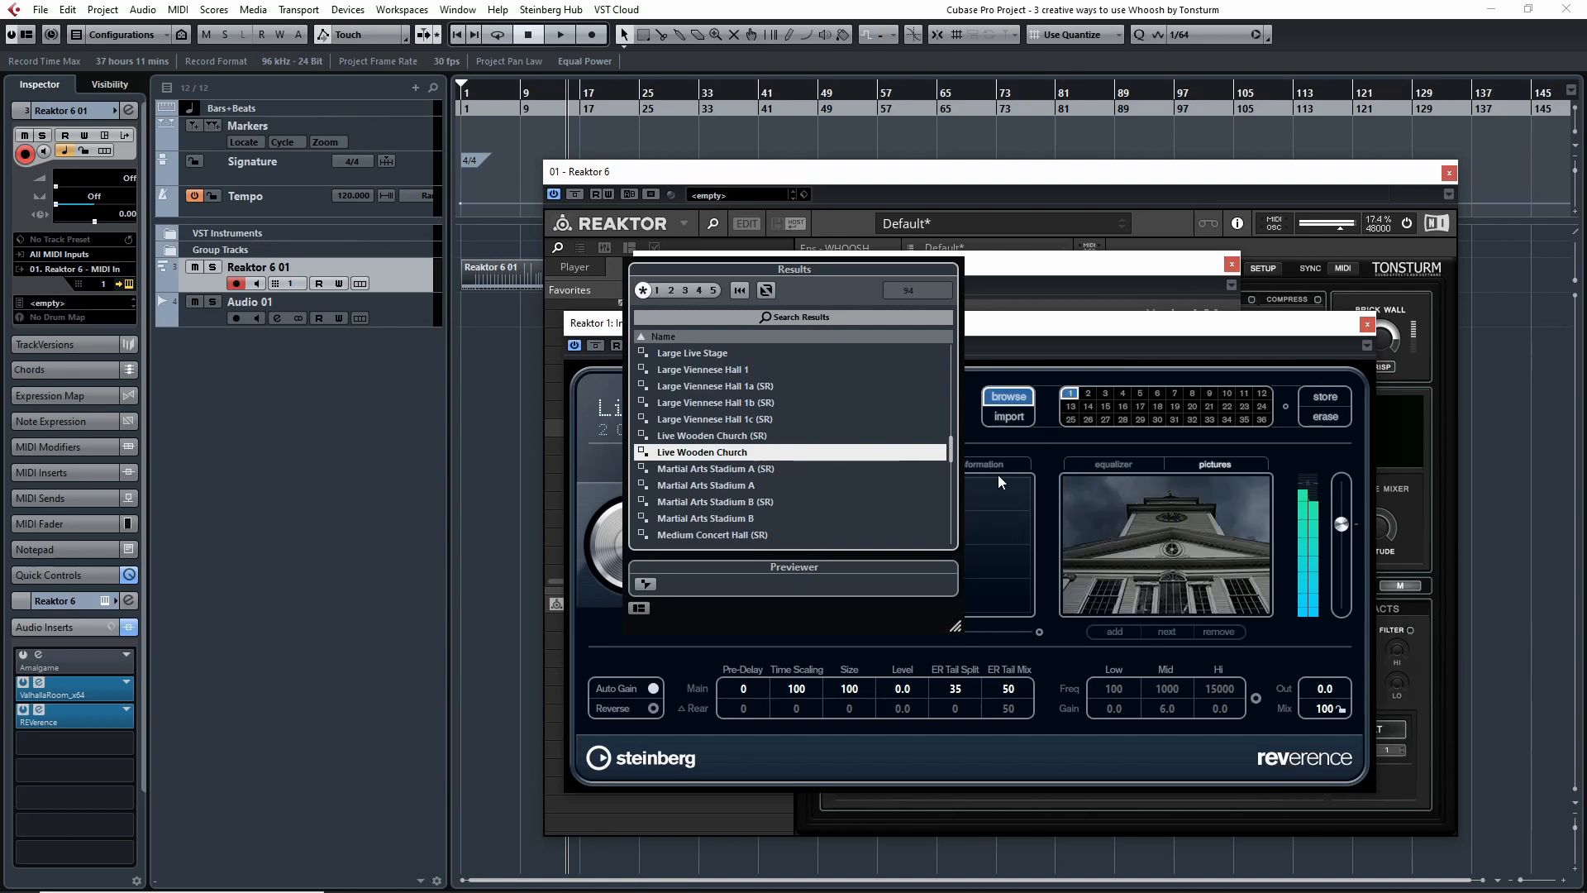
pyautogui.scroll(-6, 812, 501)
pyautogui.click(765, 518)
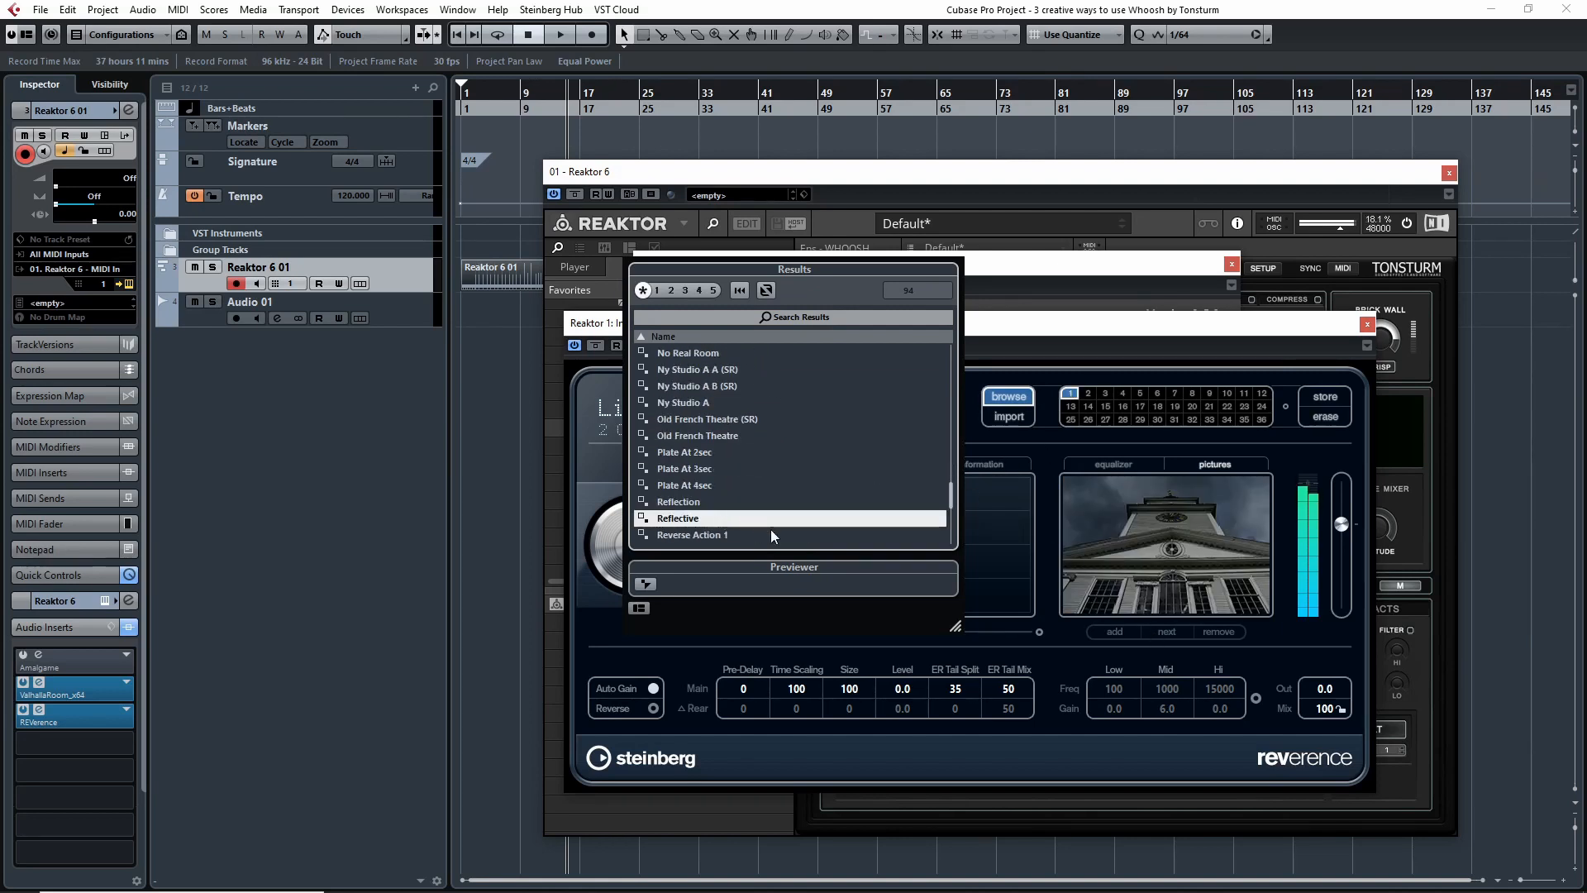
pyautogui.scroll(-2, 790, 517)
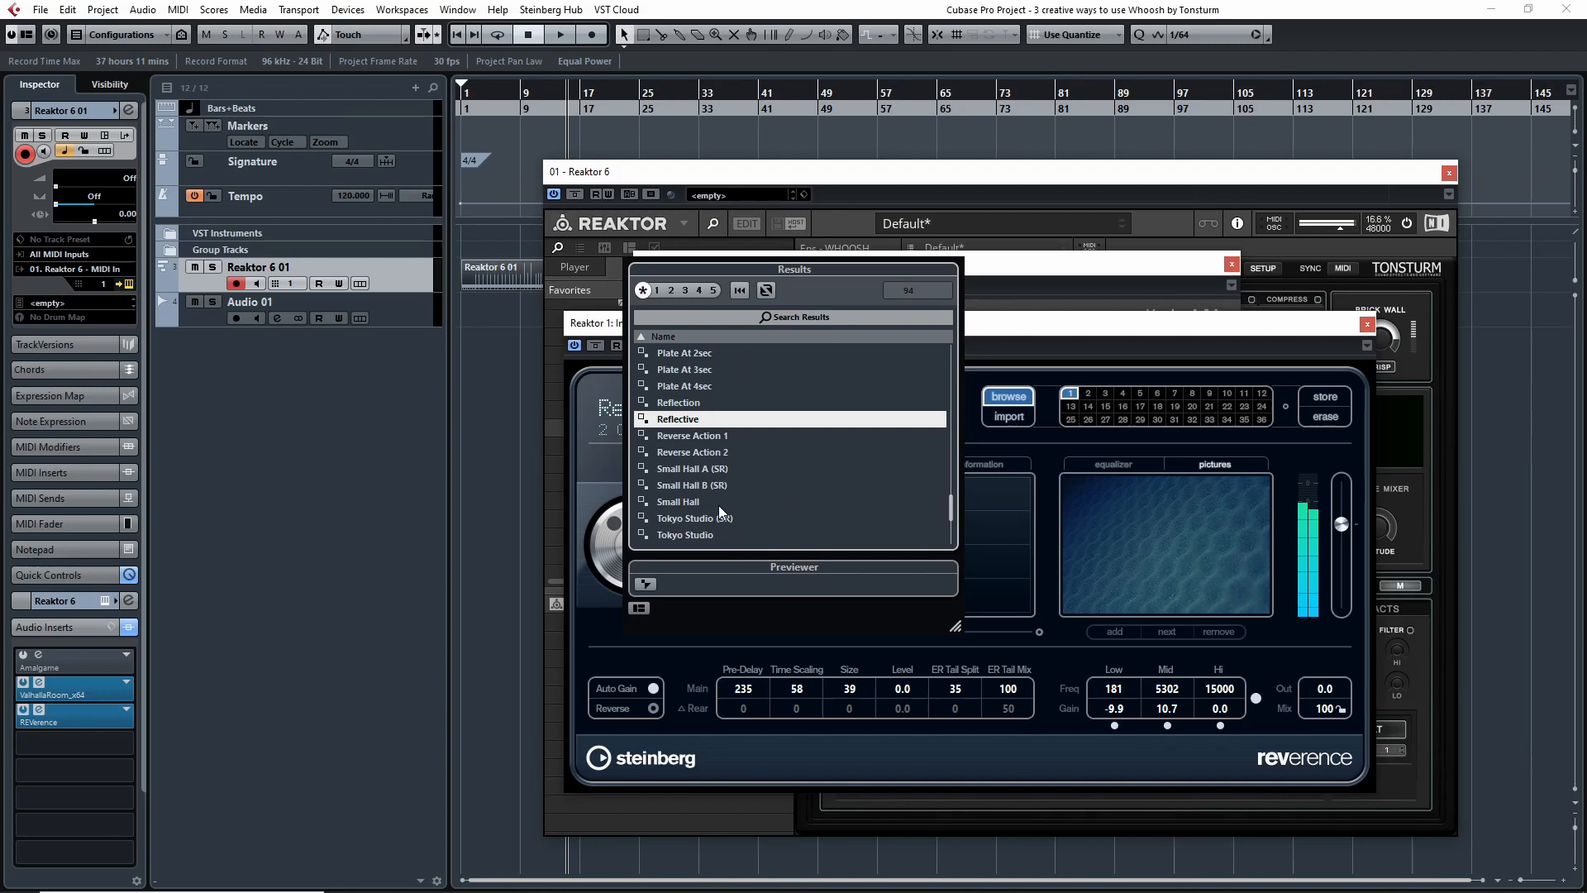
pyautogui.scroll(-3, 725, 510)
pyautogui.click(736, 487)
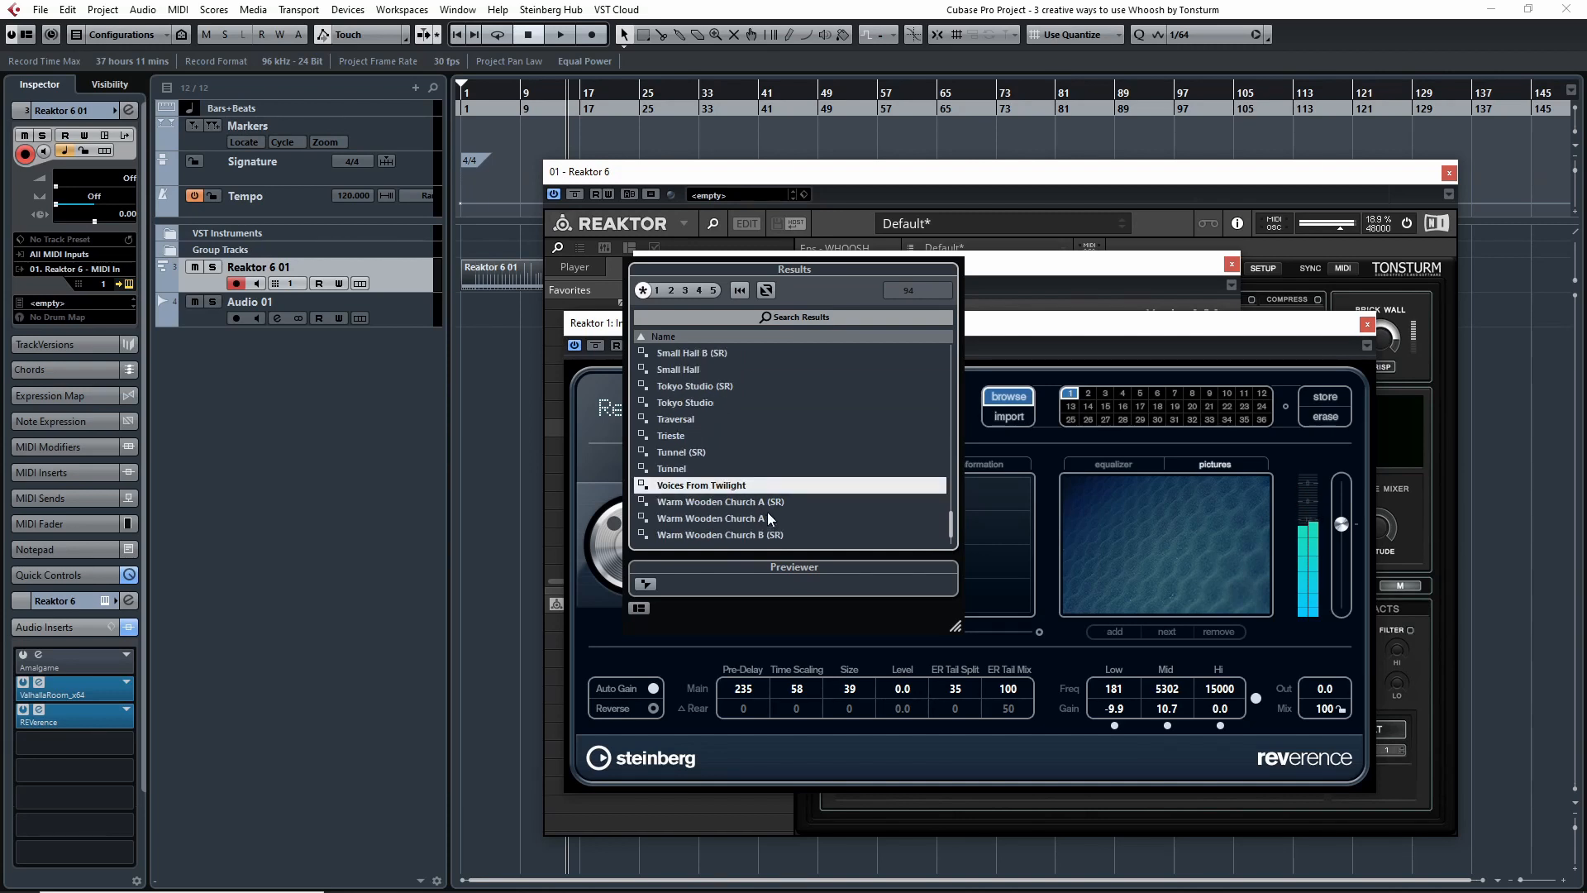
pyautogui.scroll(-1, 767, 509)
pyautogui.click(1092, 330)
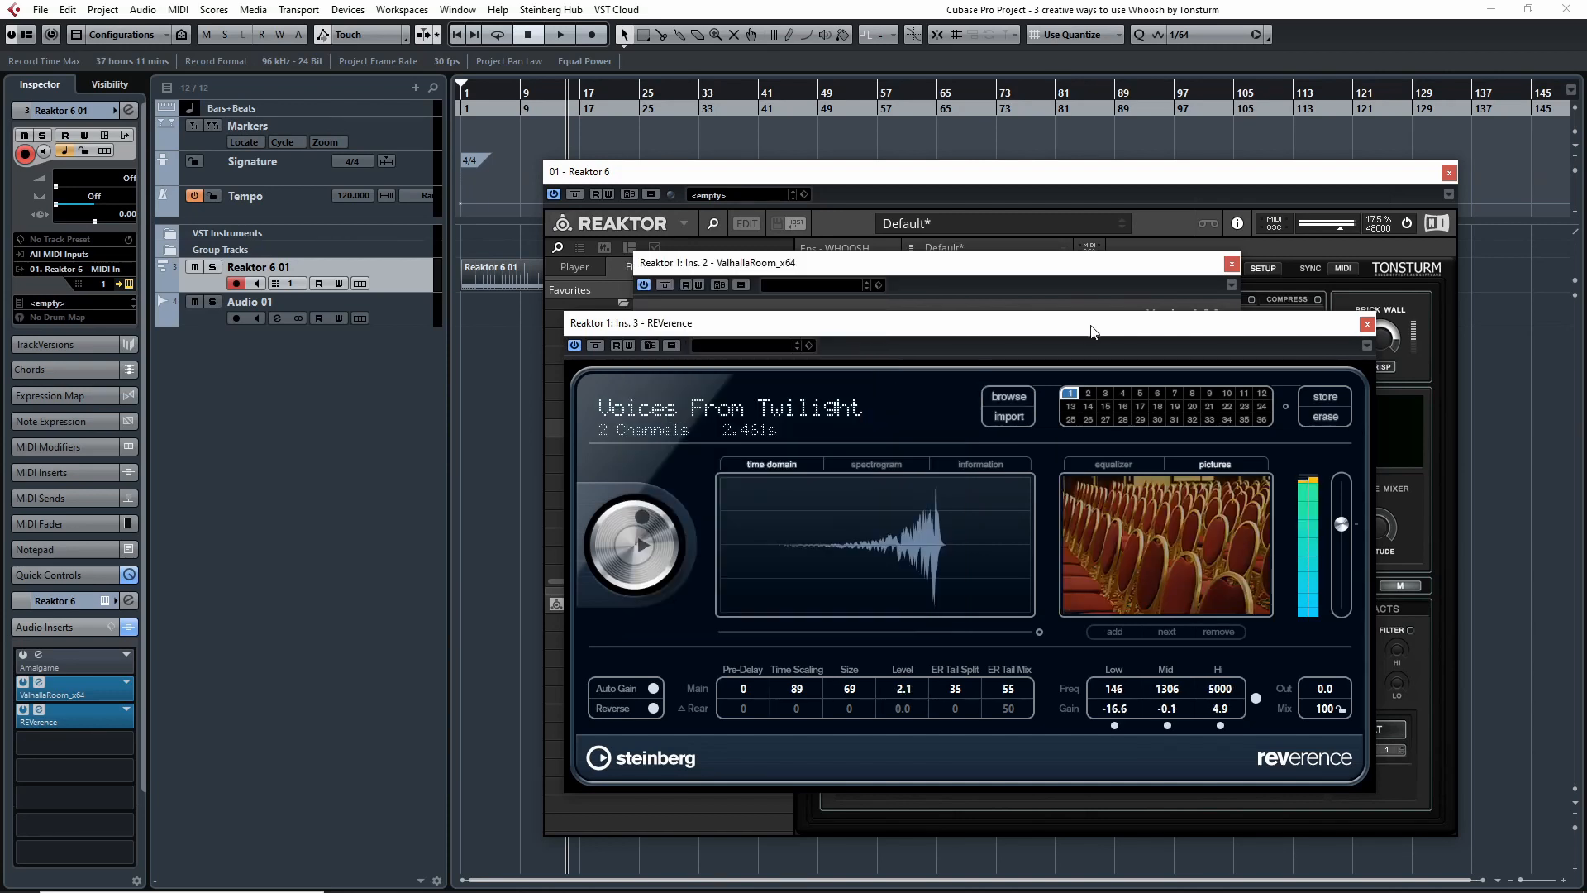
# Try the Wooden Gymnasium (SR) and Traversal presets in REVerence on the running sound.
pyautogui.click(1008, 396)
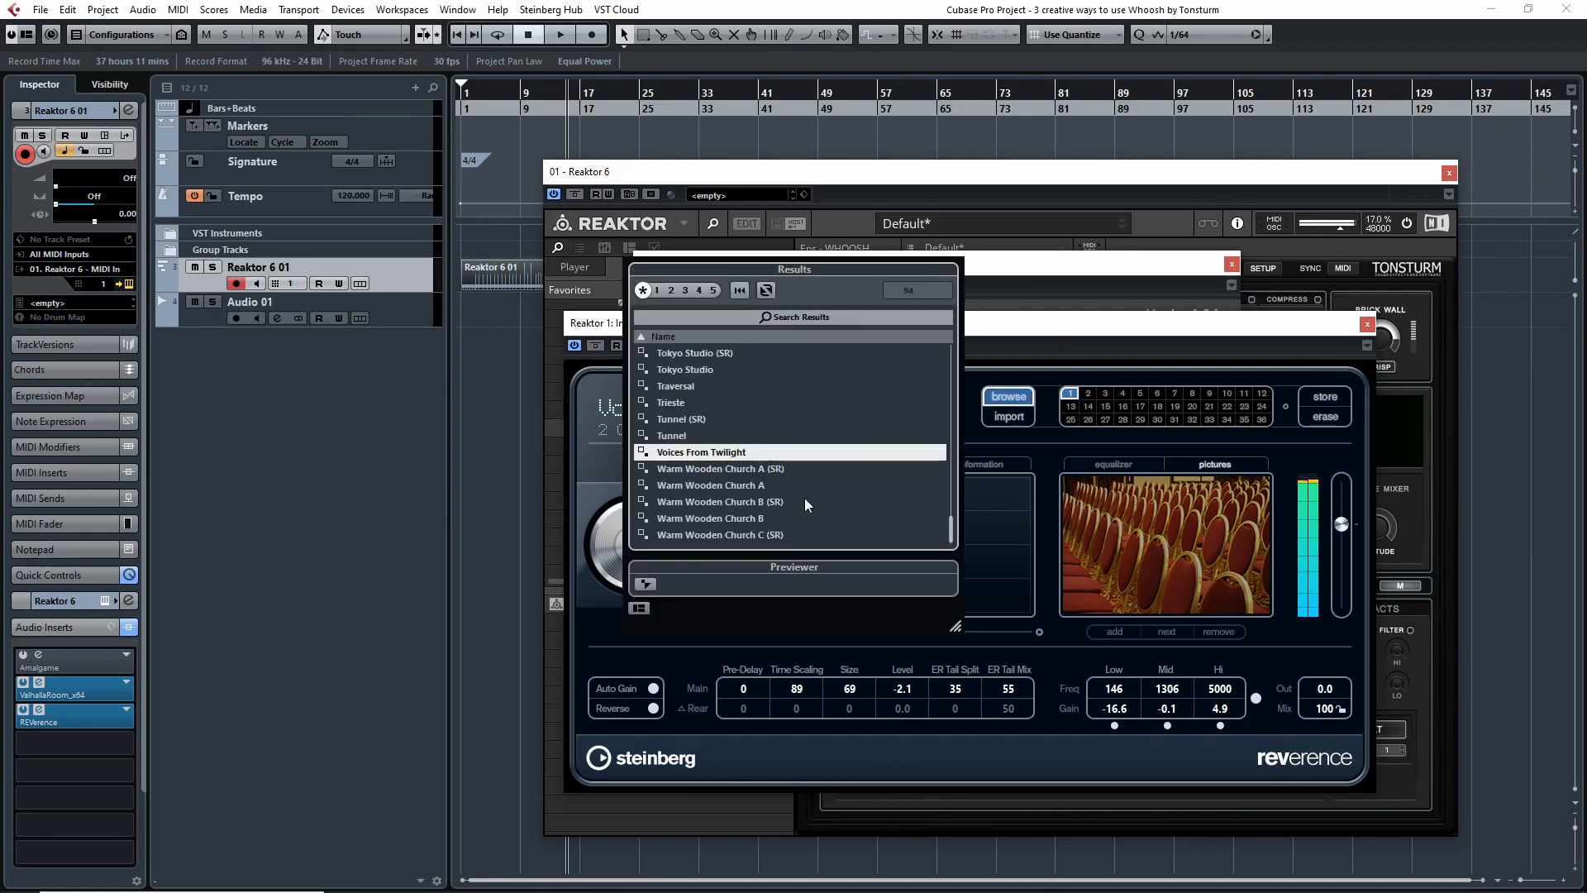
pyautogui.click(745, 537)
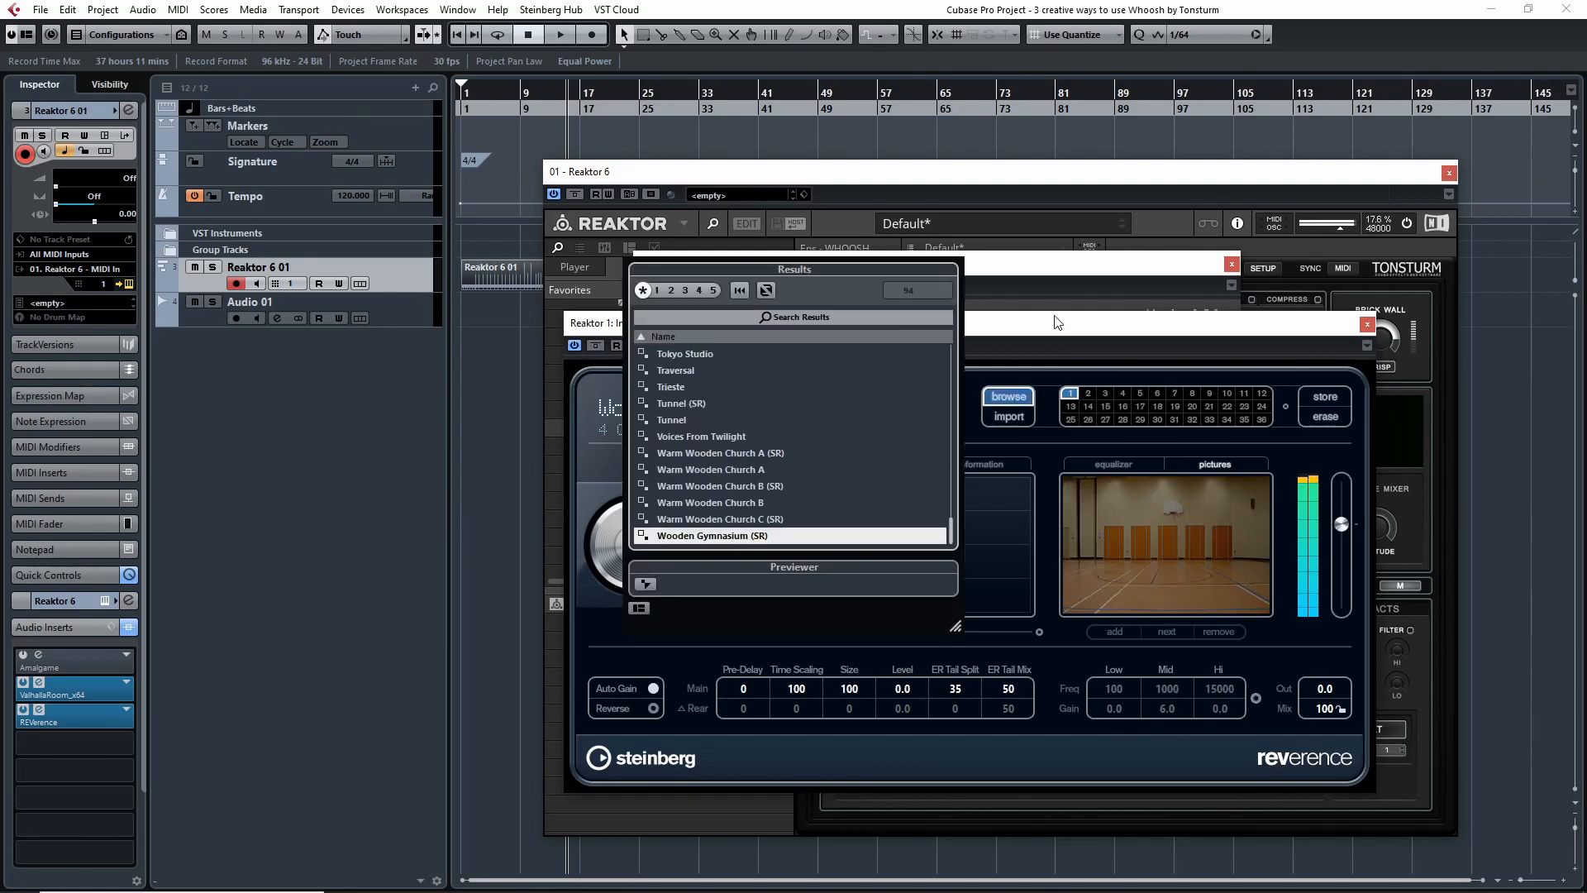
pyautogui.click(1058, 330)
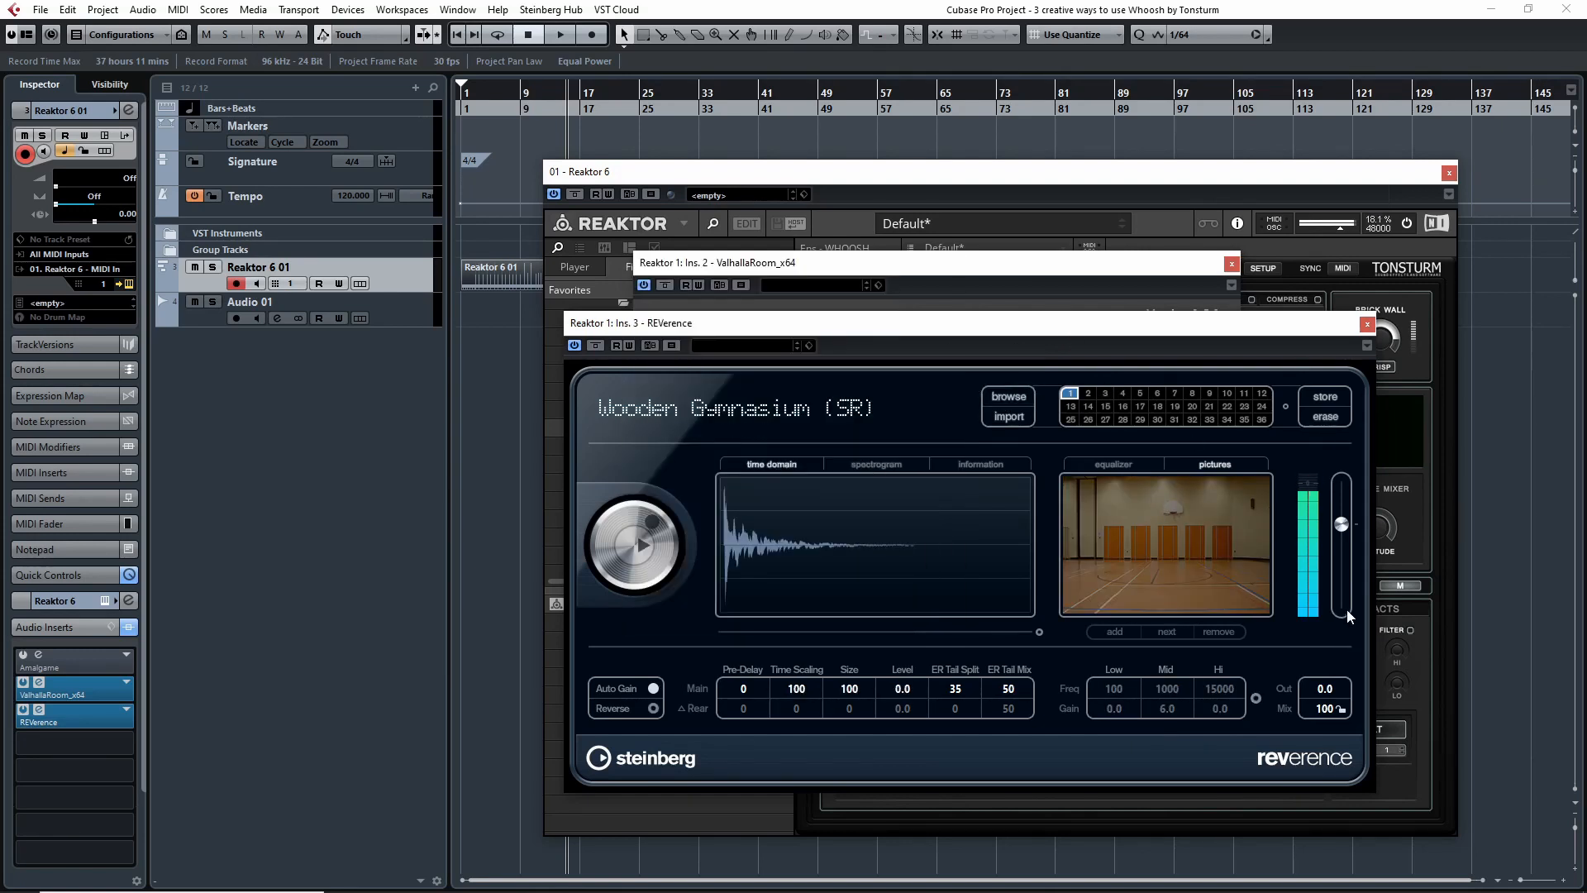
pyautogui.click(1008, 397)
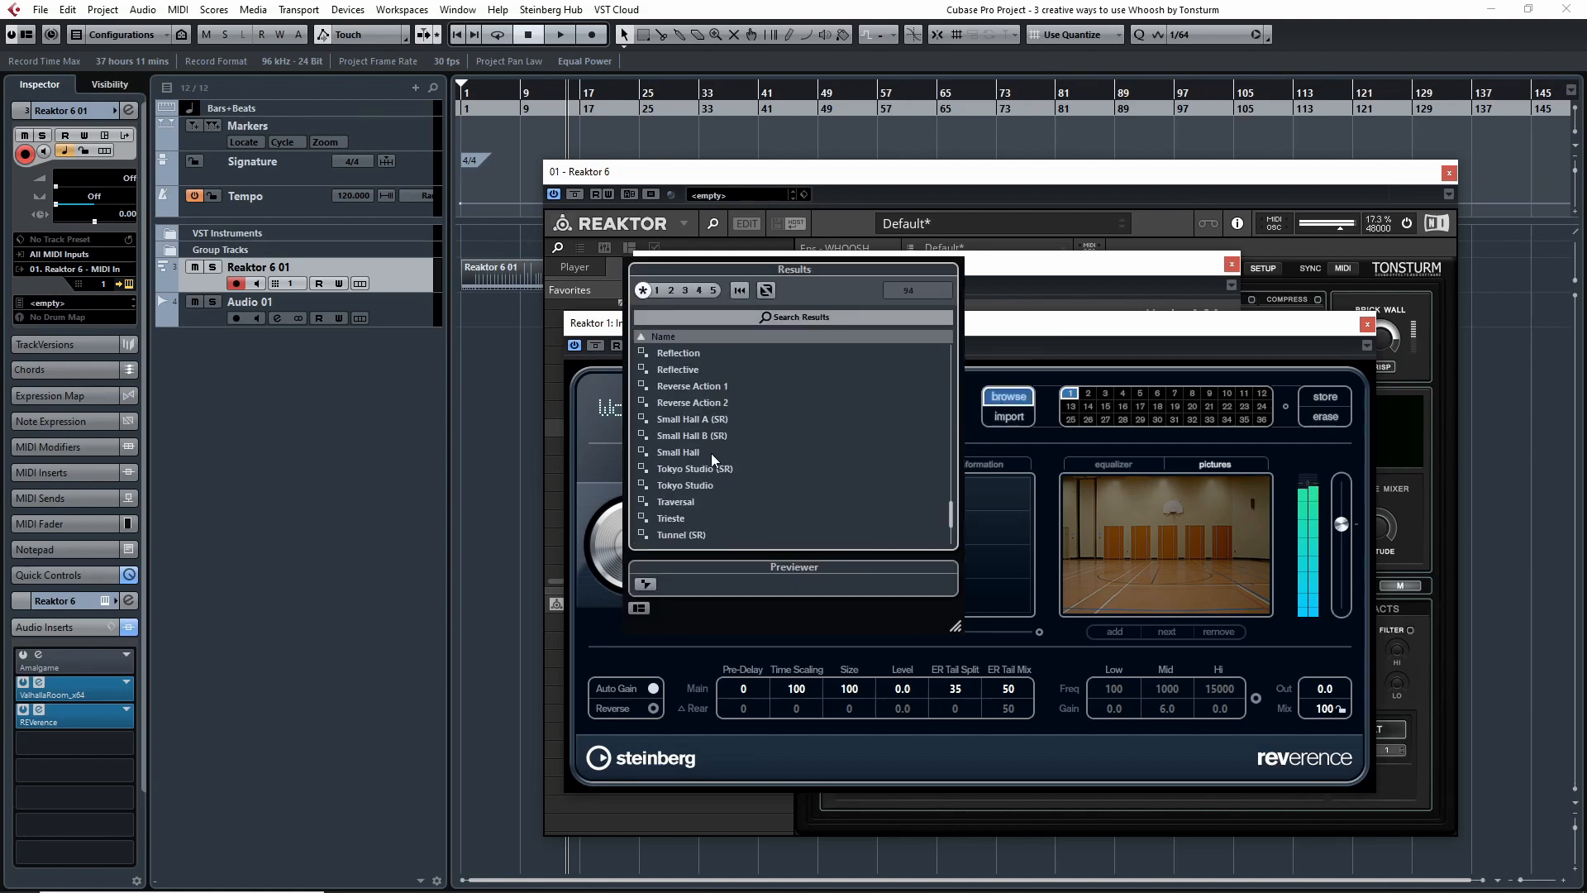
pyautogui.click(695, 502)
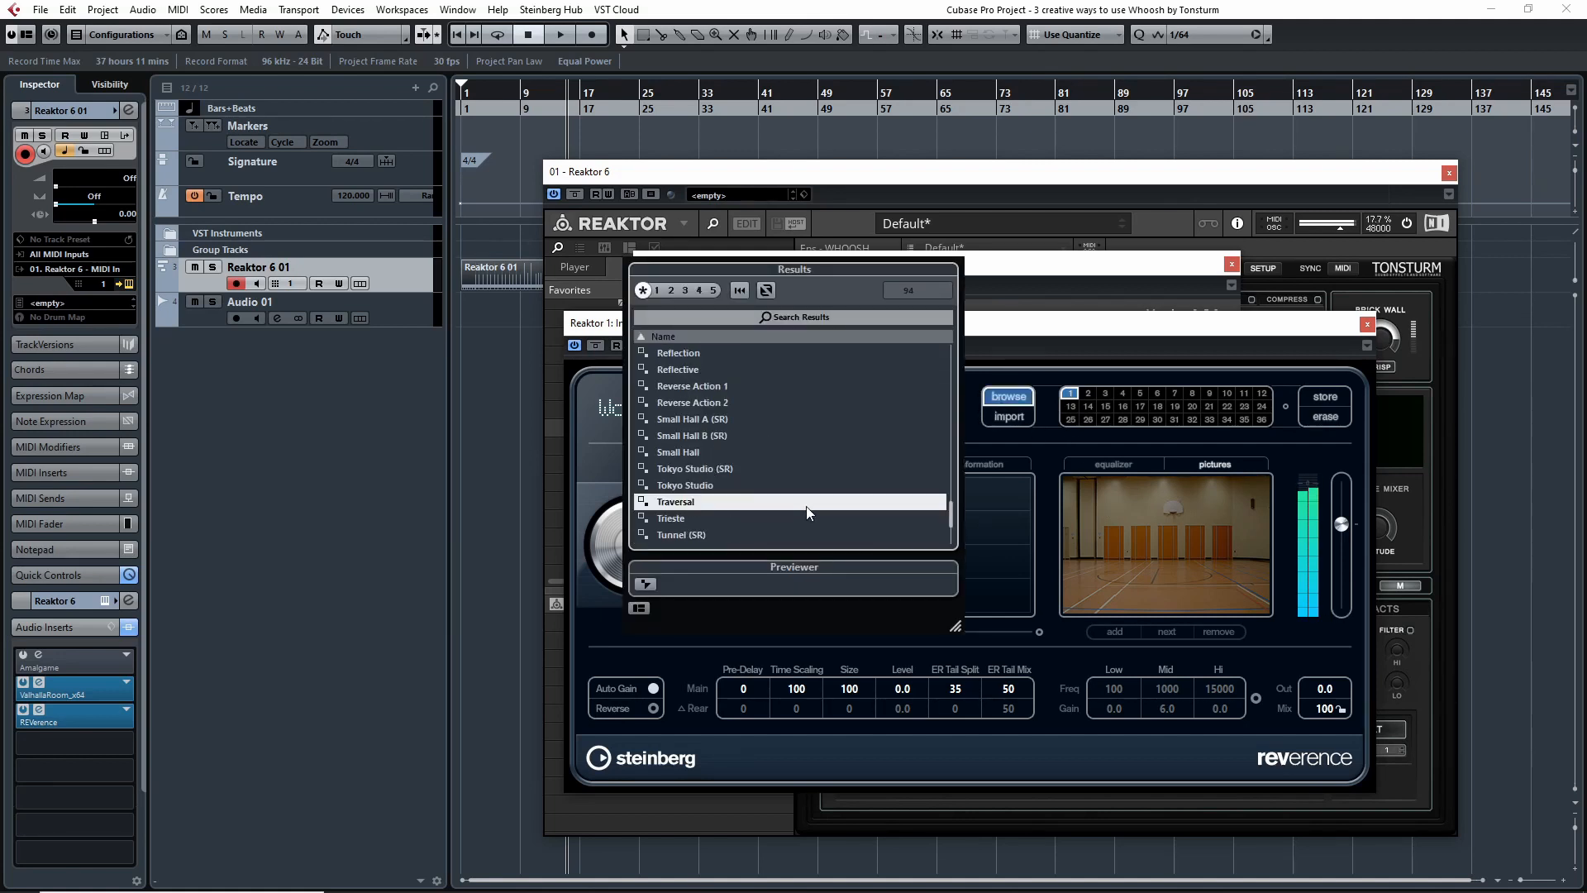
pyautogui.click(1115, 333)
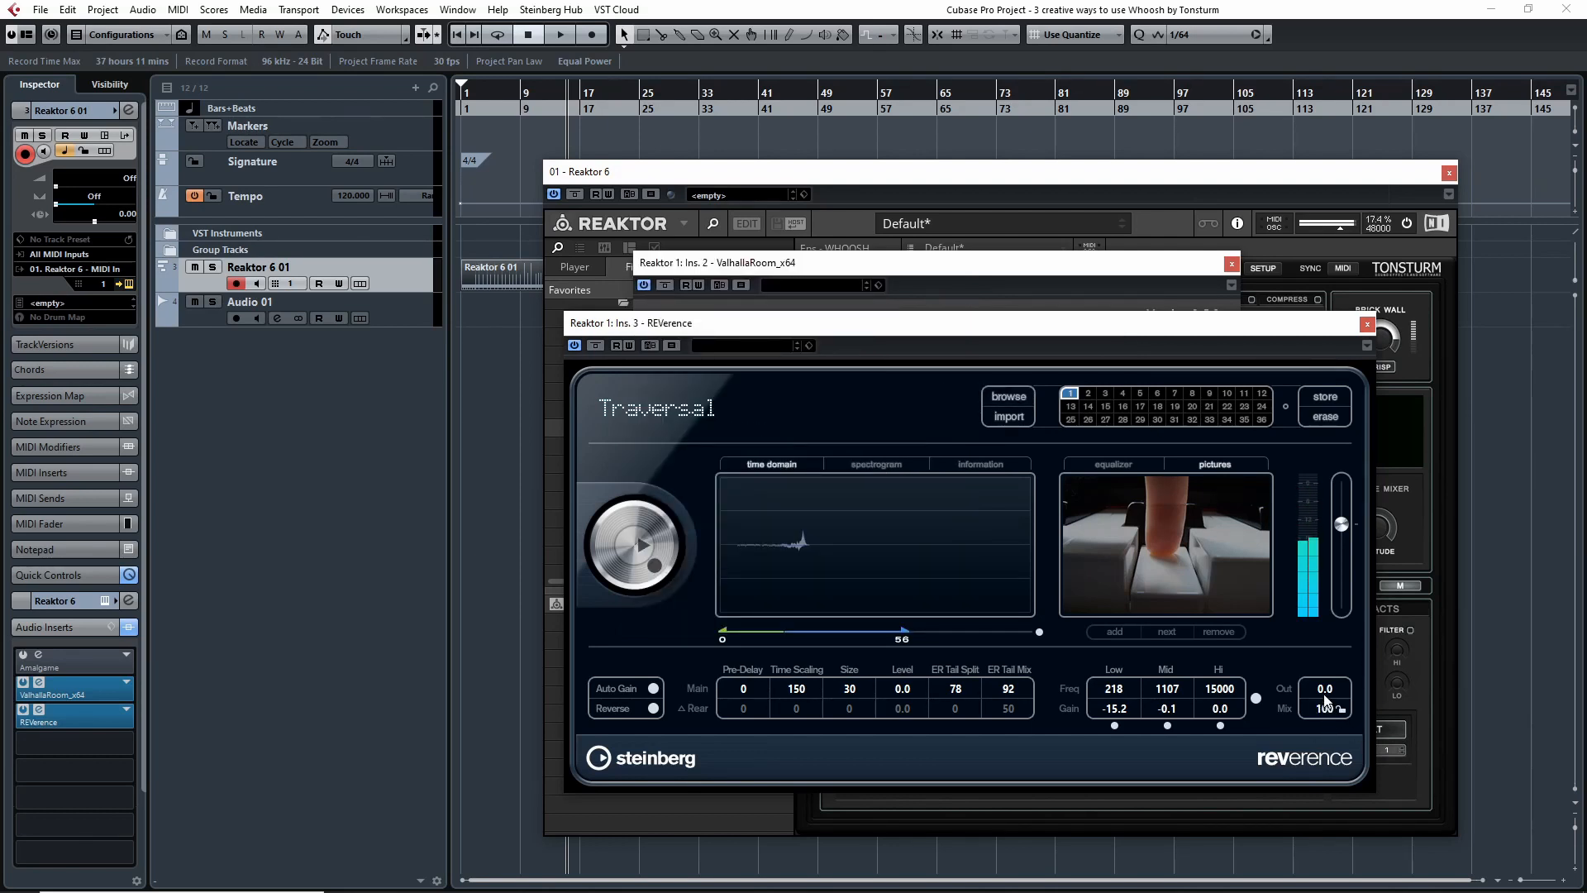
# Audition REVerence's Artificial Reflections preset, then load Ballroom (SR) instead.
pyautogui.scroll(4, 1326, 717)
pyautogui.click(1009, 396)
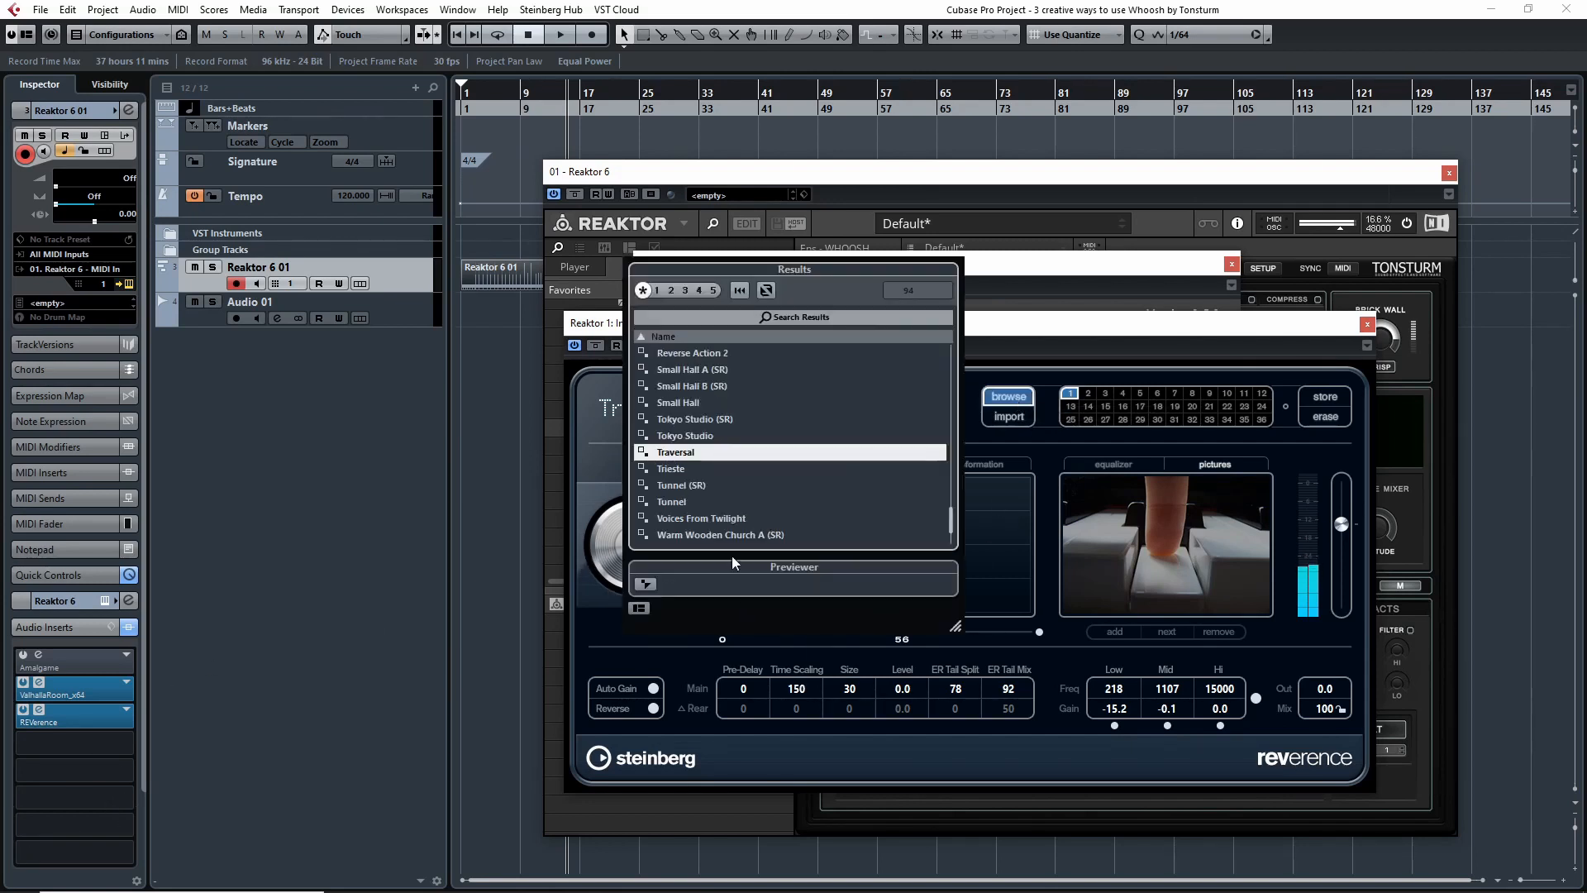
pyautogui.scroll(20, 747, 440)
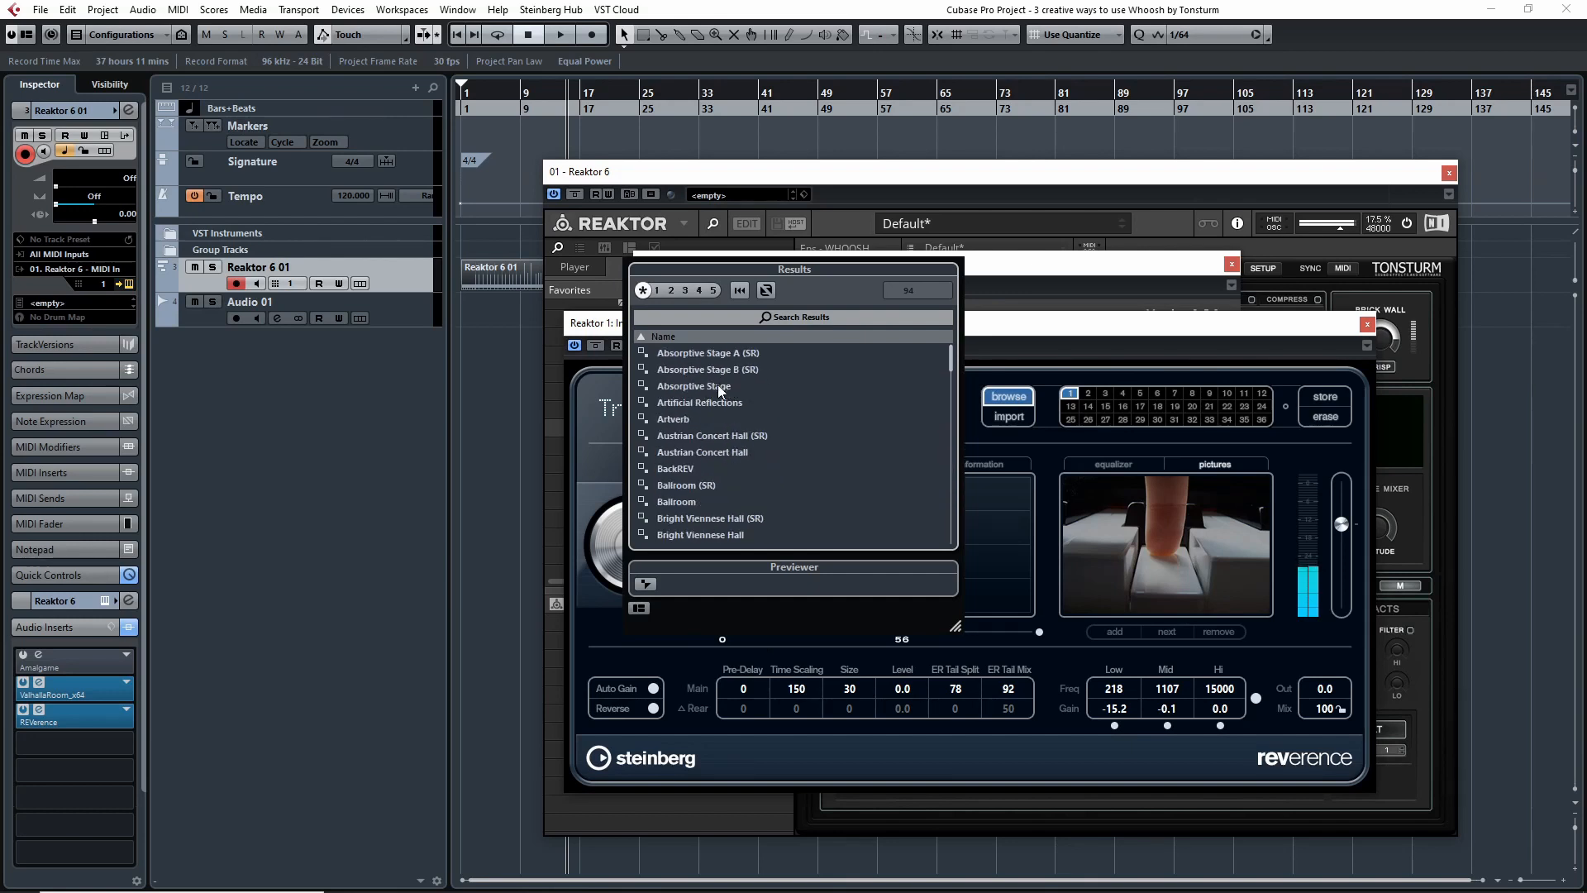
pyautogui.click(719, 402)
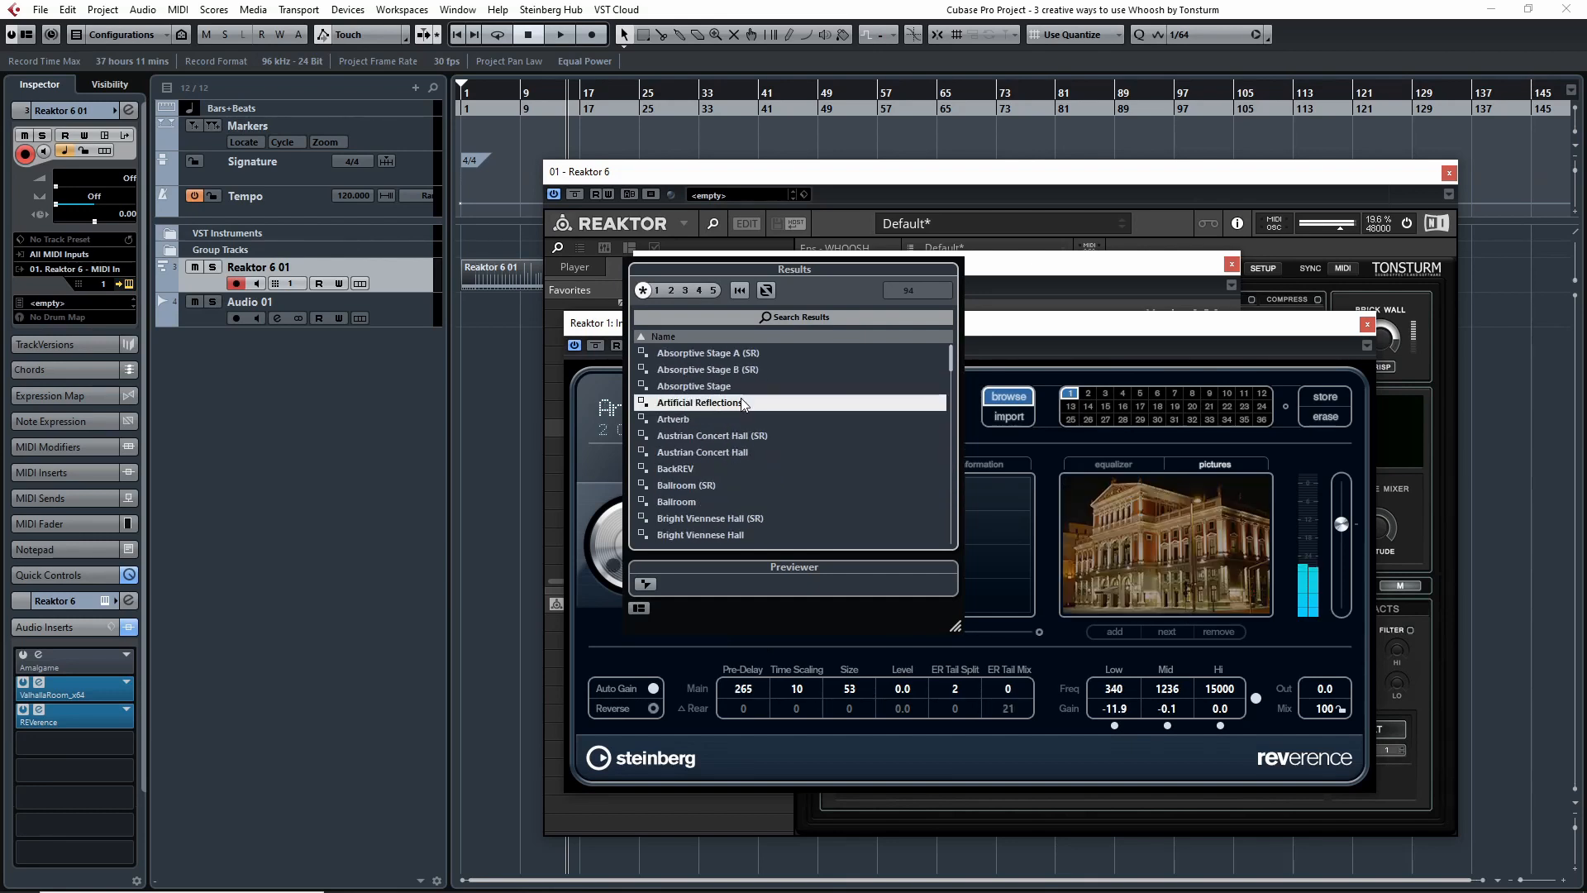
pyautogui.click(1007, 334)
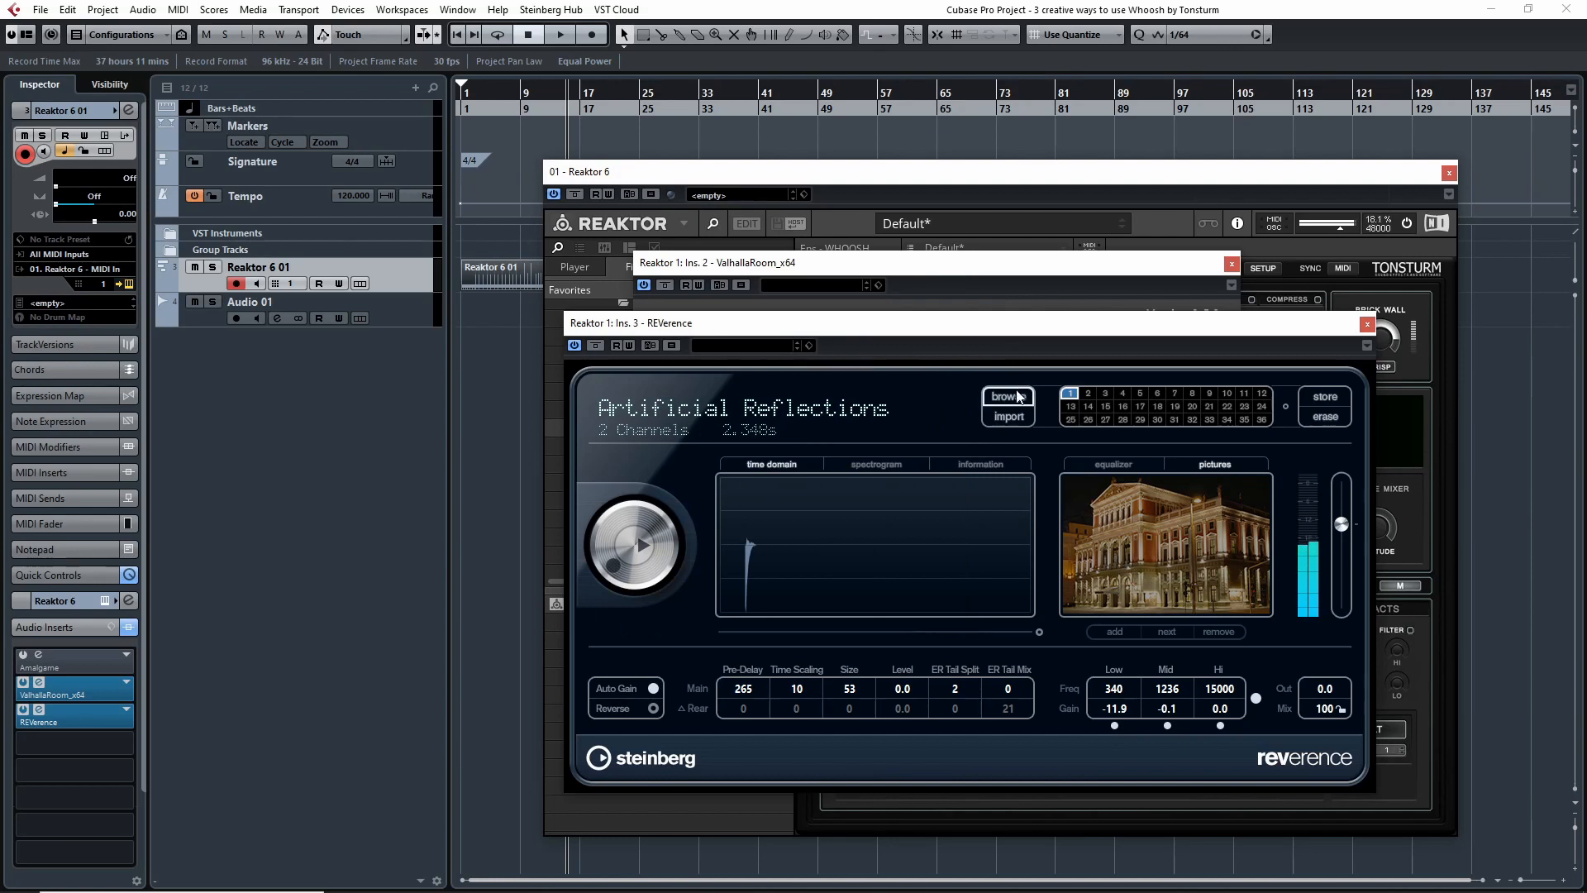
pyautogui.click(1018, 397)
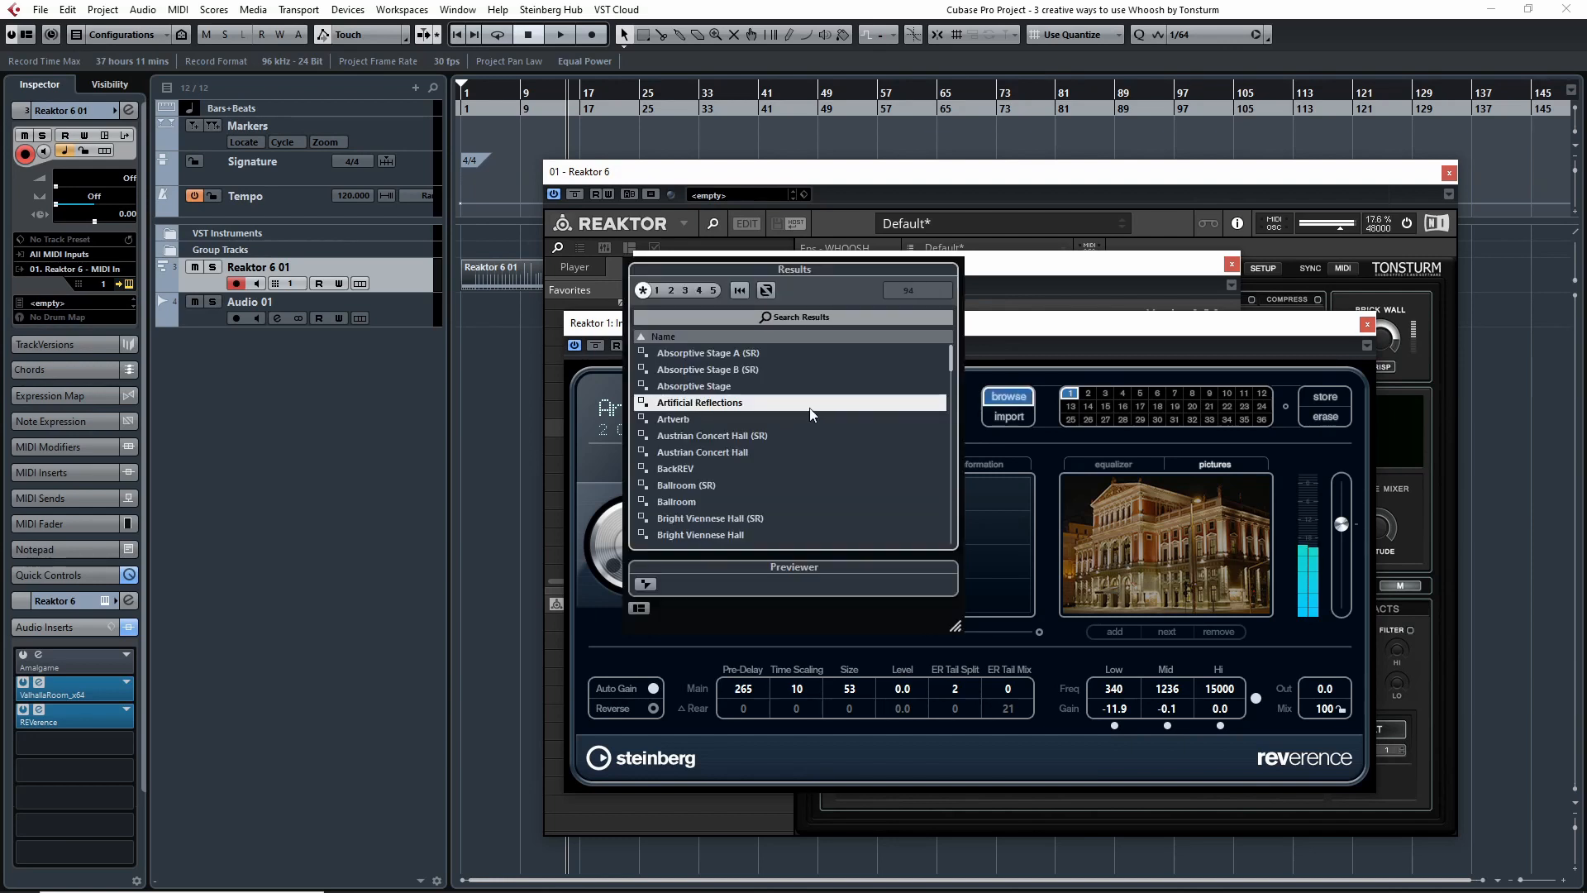
pyautogui.click(696, 488)
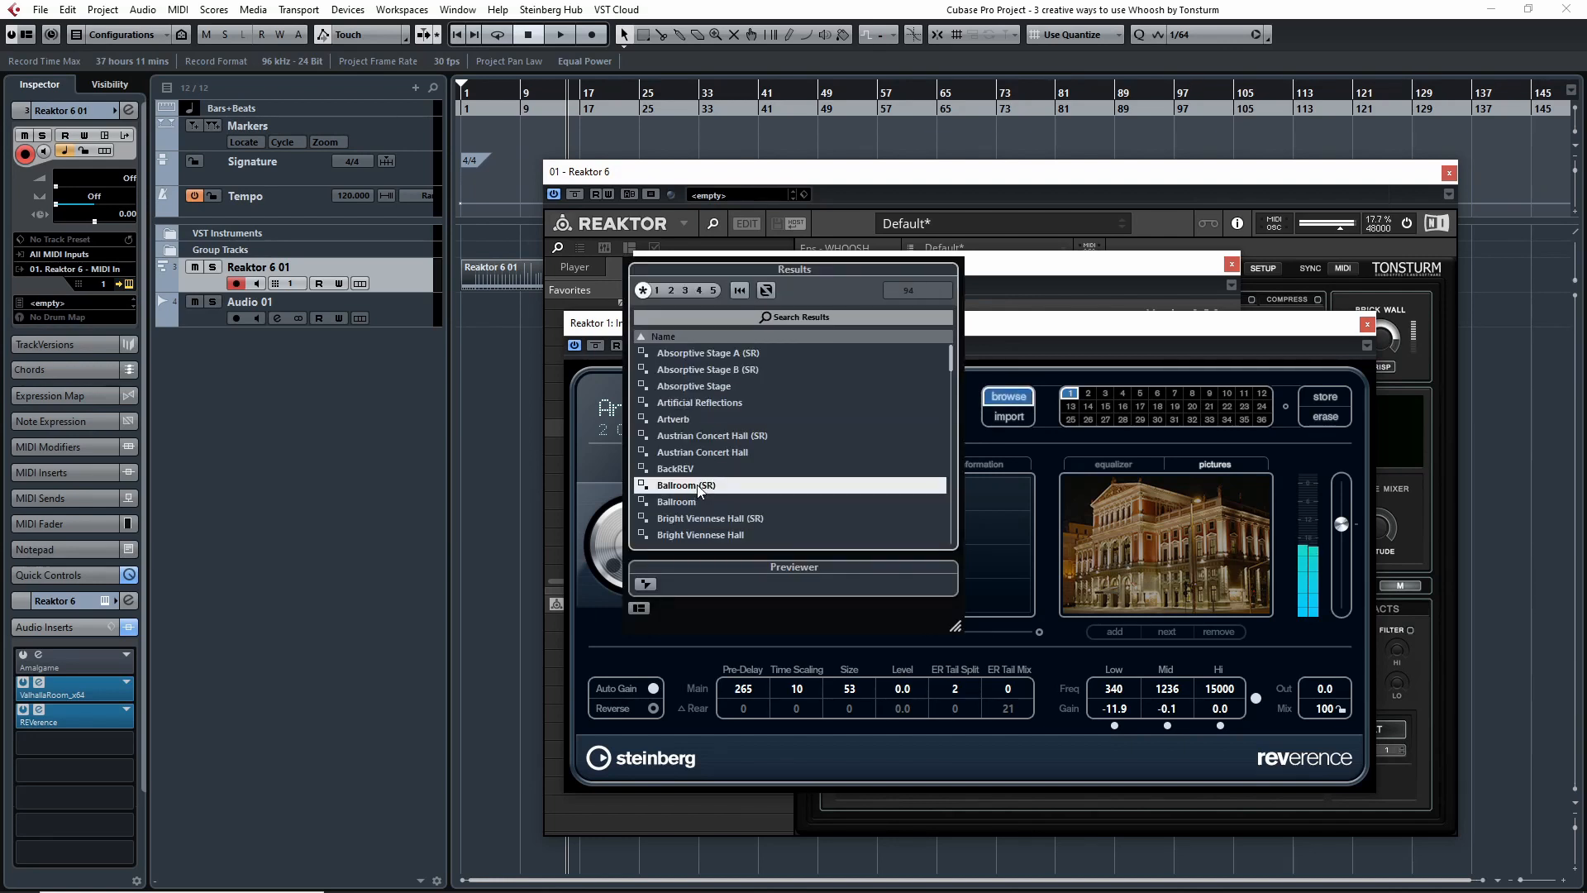
pyautogui.click(990, 333)
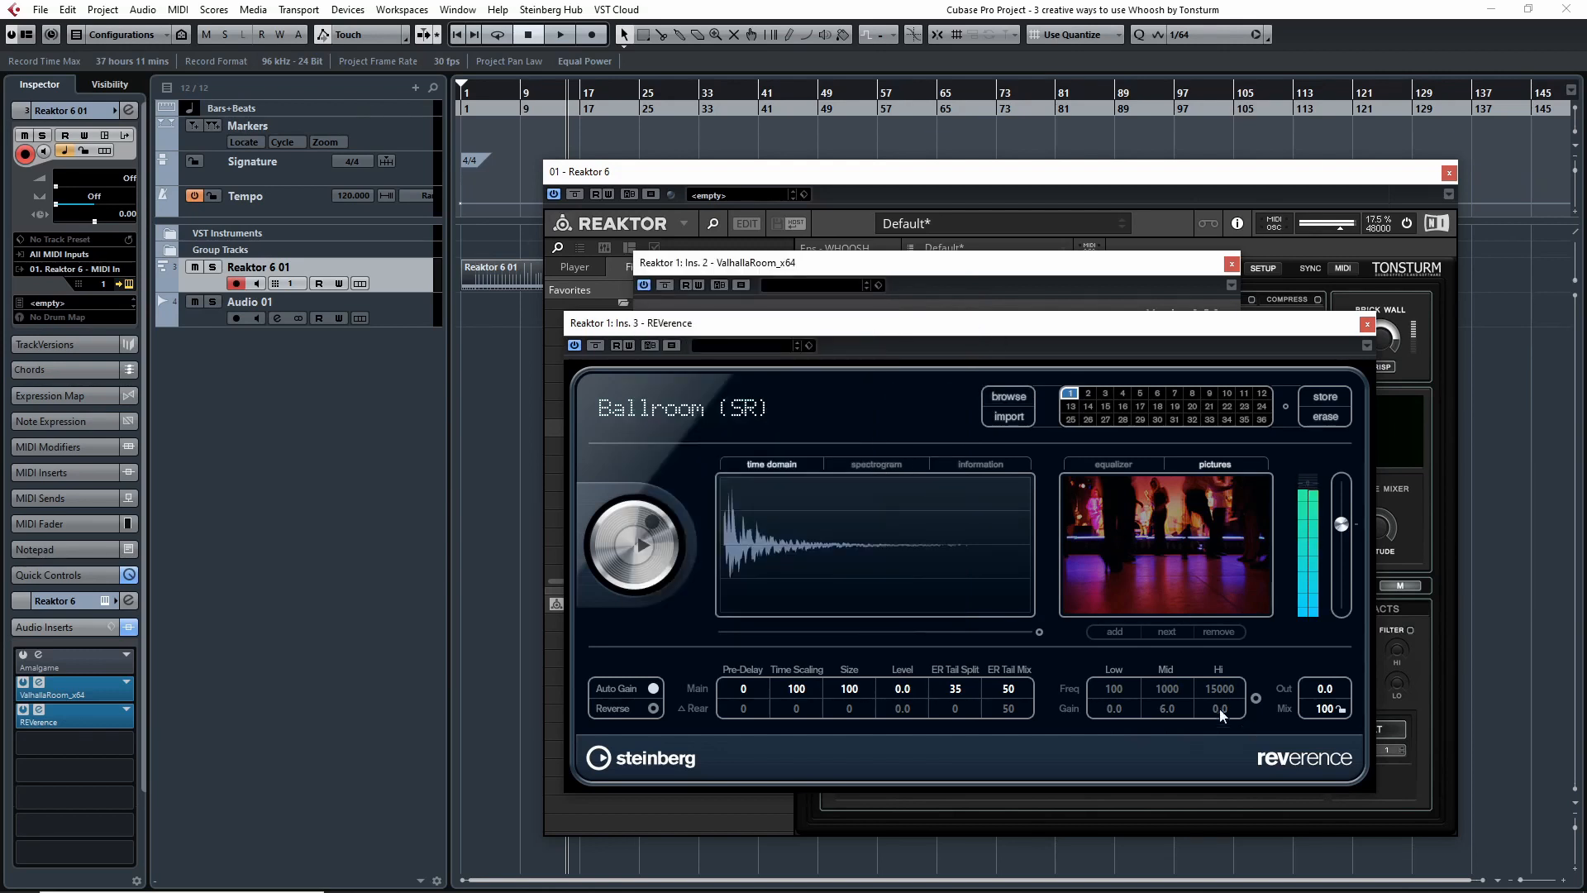
# Lower REVerence's output level to -6.8.
pyautogui.click(86, 749)
pyautogui.write('ga')
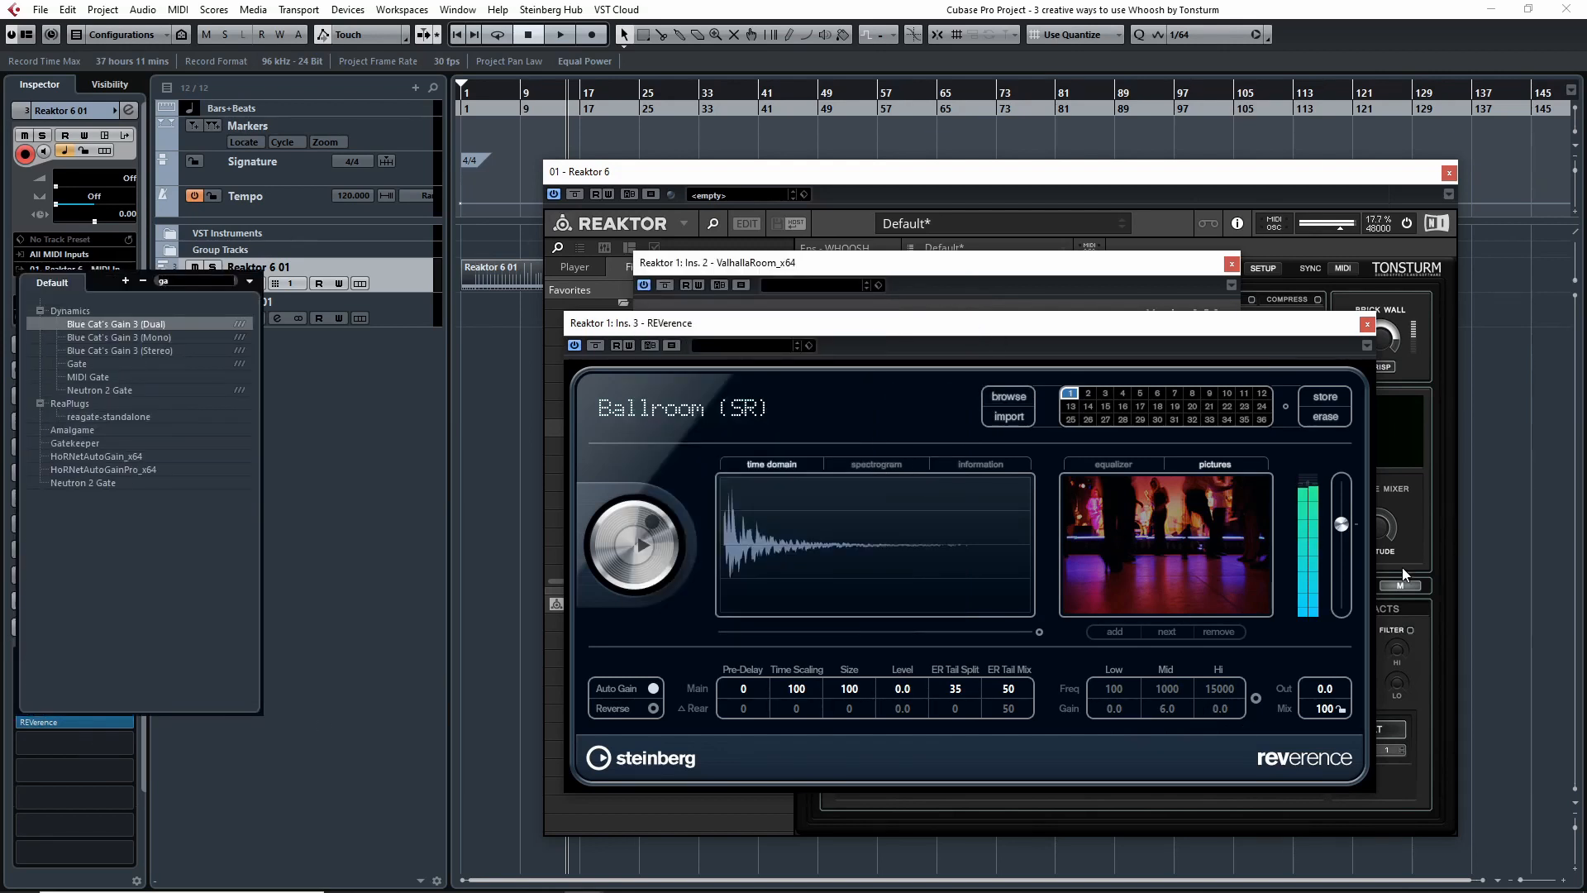
pyautogui.click(1343, 529)
pyautogui.moveTo(1343, 529); pyautogui.dragTo(1341, 548)
# Add Blackhole as the fourth audio insert, with its mix at 50 and output level at -6 dB.
pyautogui.click(116, 736)
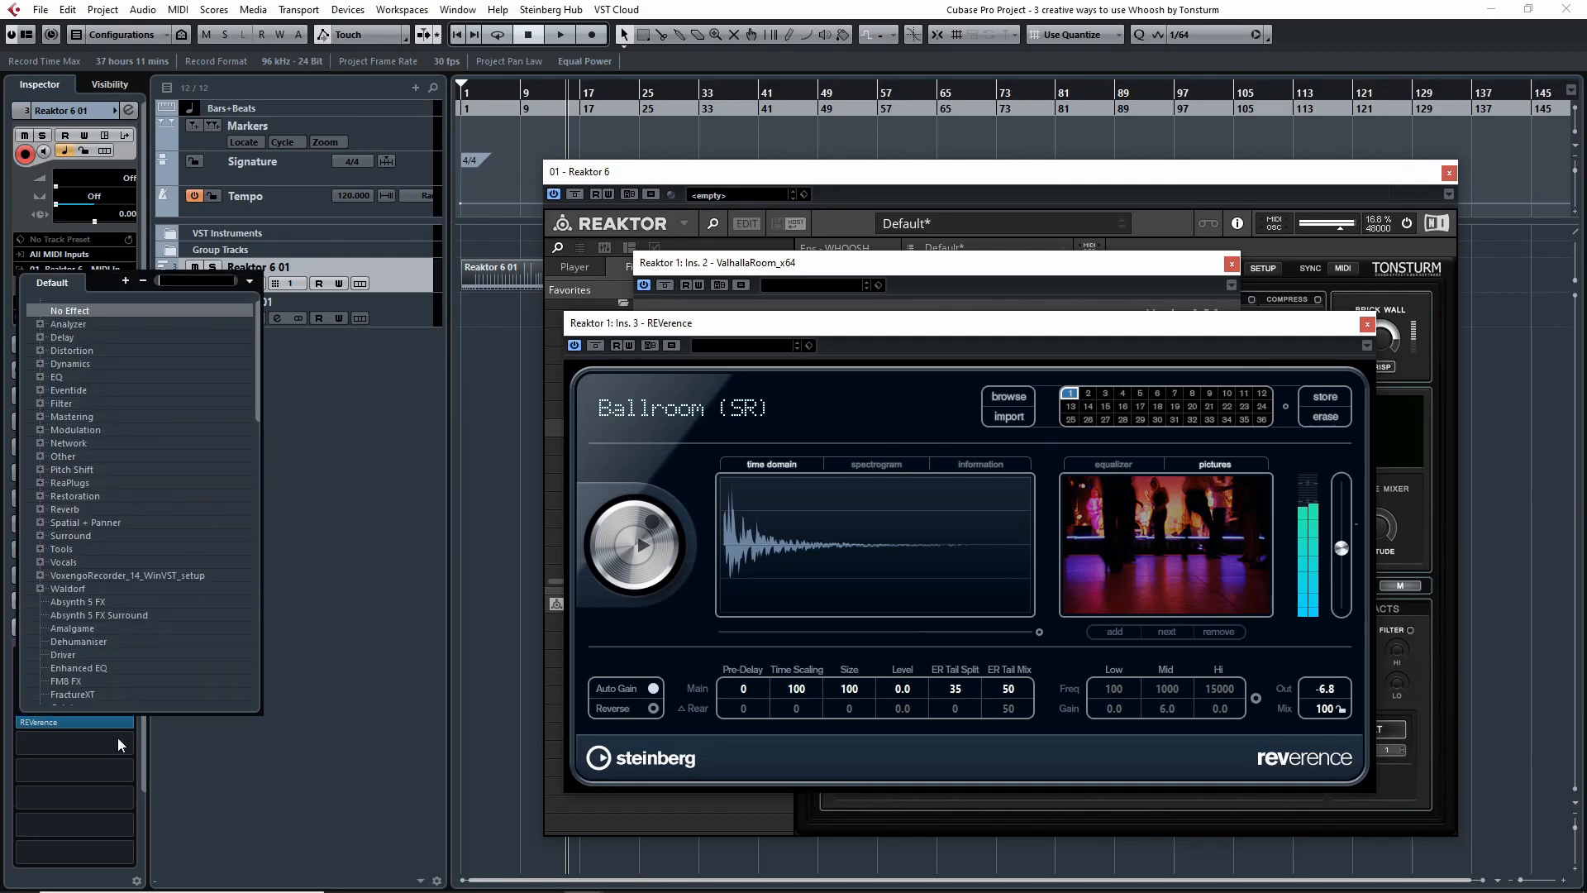
pyautogui.write('bla')
pyautogui.press('Return')
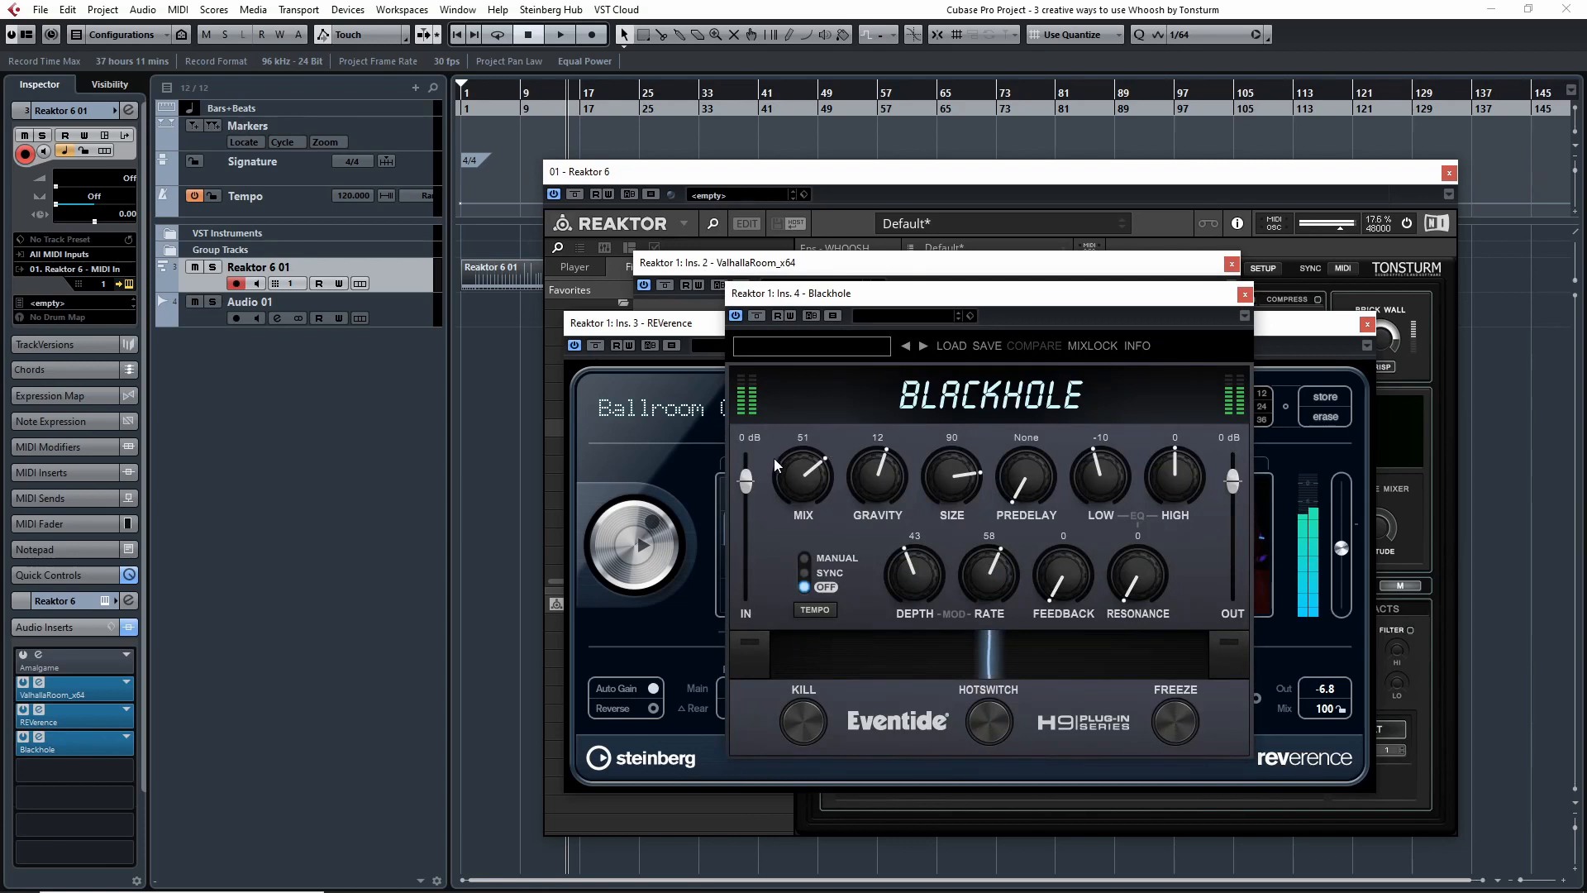
pyautogui.moveTo(777, 489); pyautogui.dragTo(787, 384)
pyautogui.moveTo(1231, 481); pyautogui.dragTo(1232, 492)
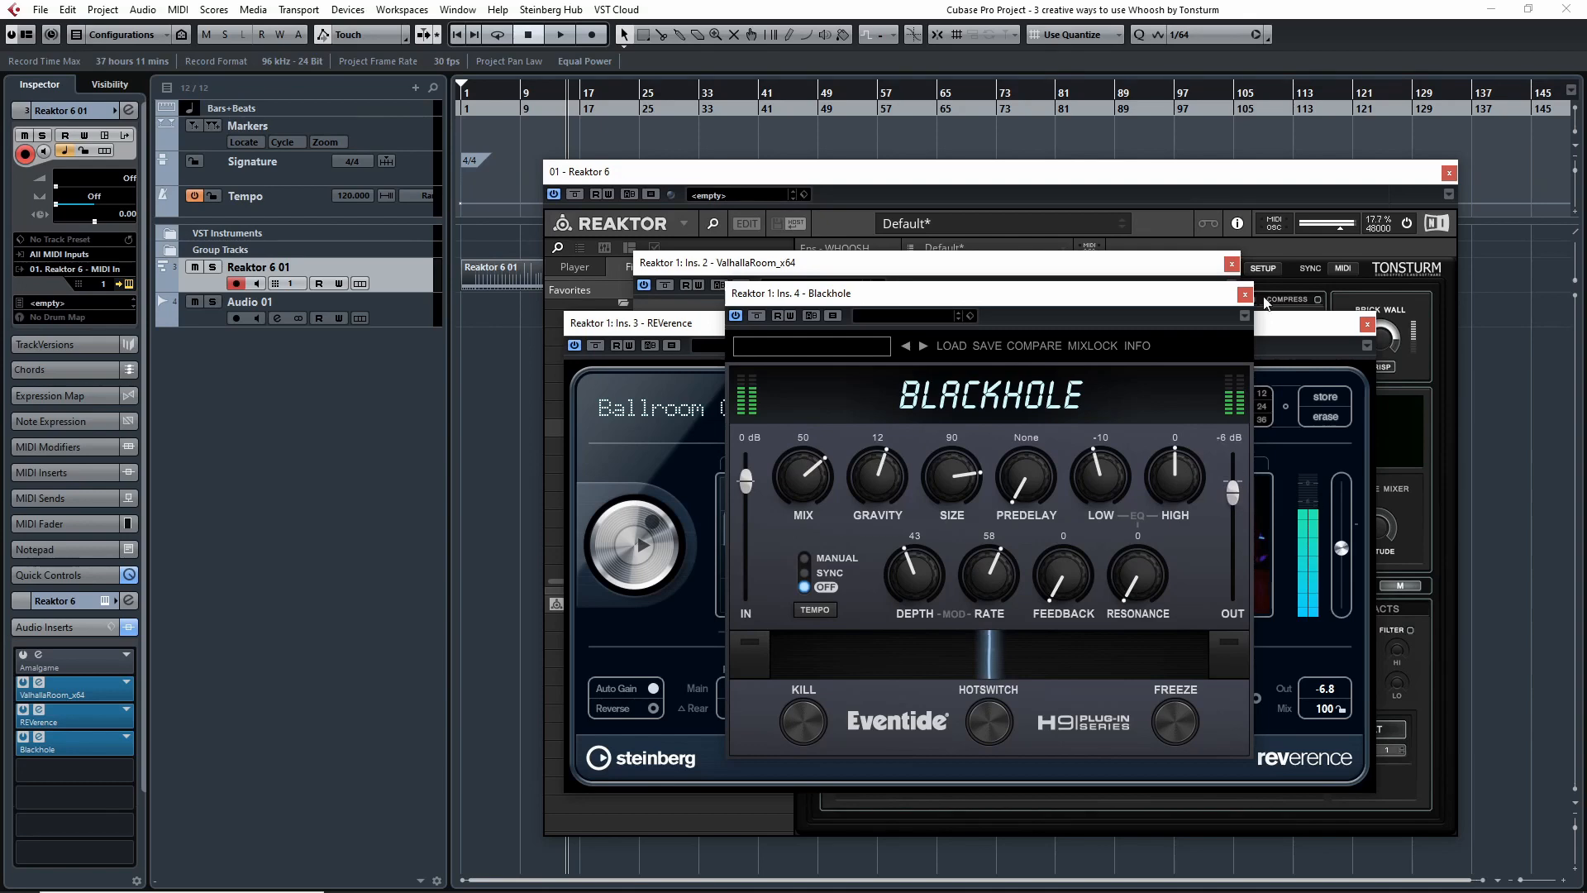
# Close the open effect windows, then reopen Blackhole and raise its mix to 100.
pyautogui.click(1245, 295)
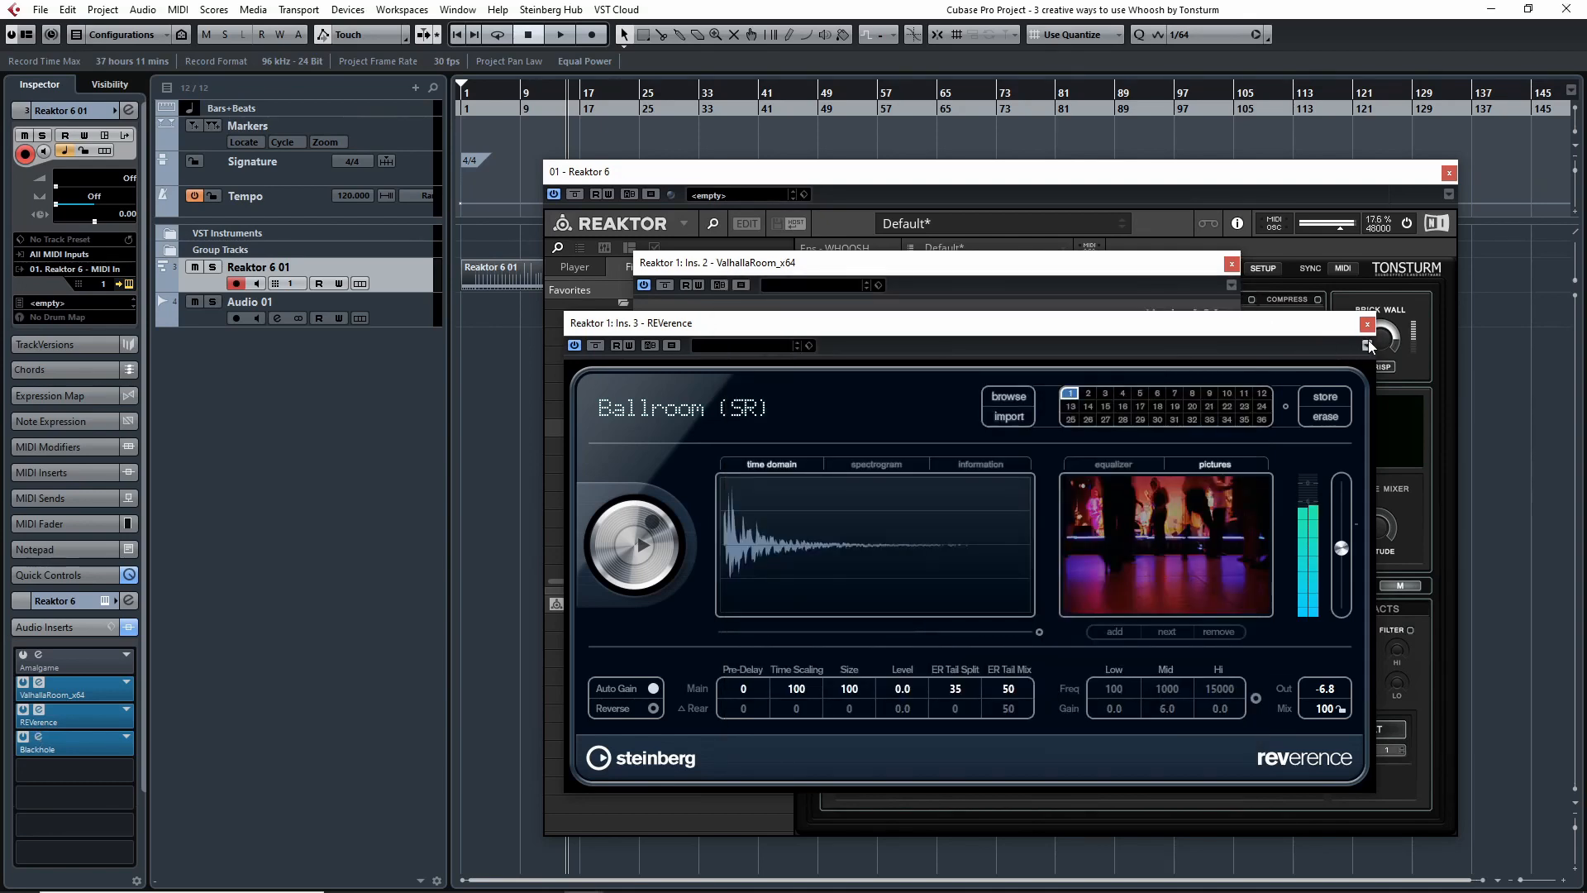
pyautogui.click(1367, 324)
pyautogui.click(1231, 266)
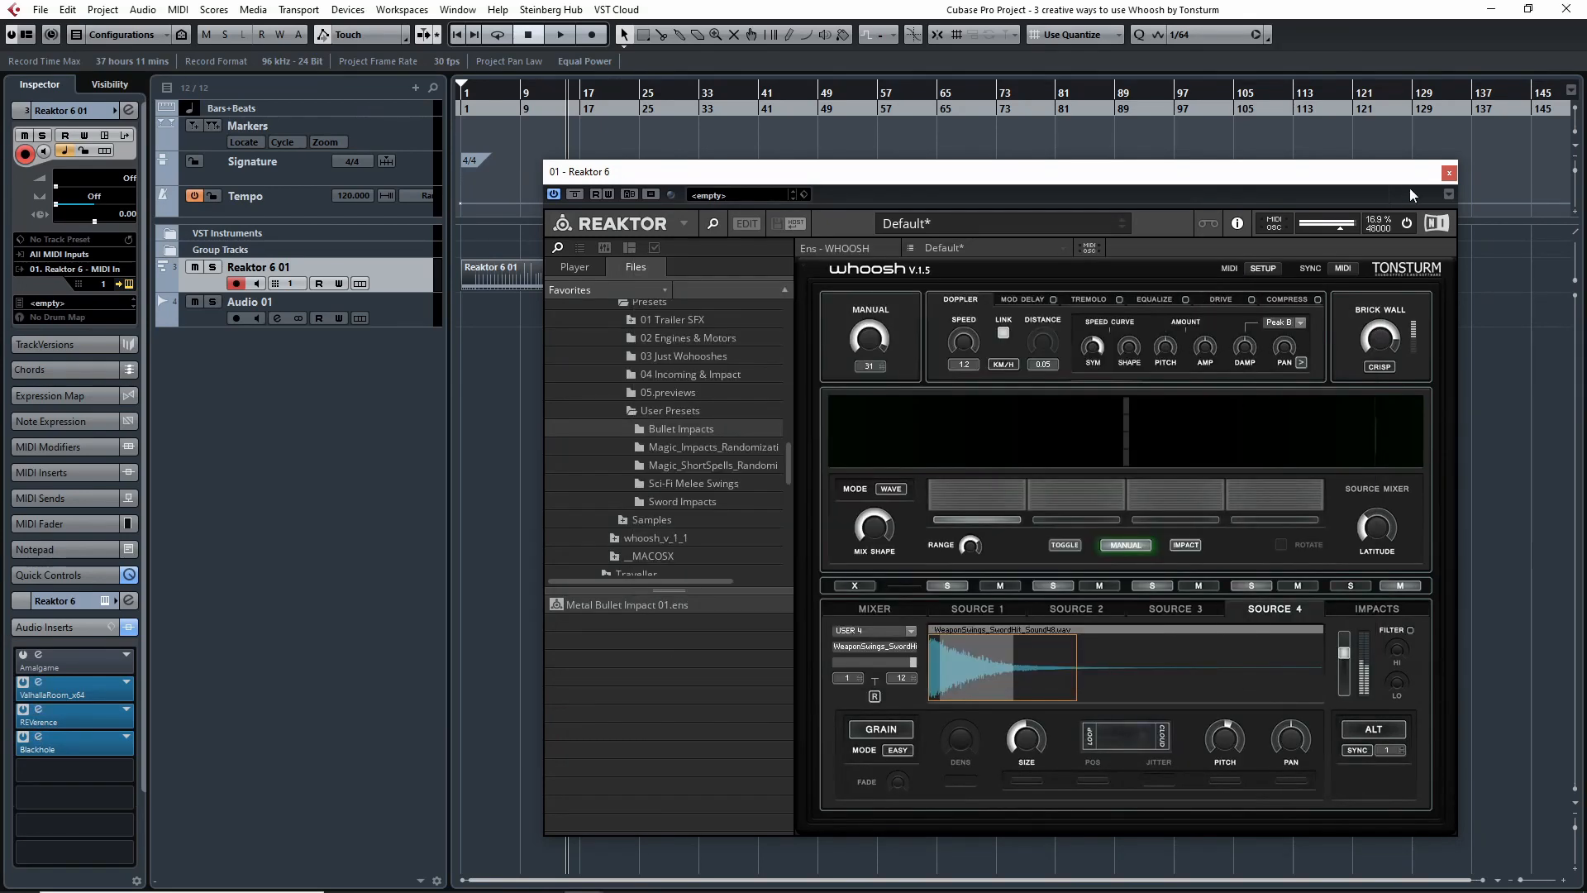
pyautogui.click(38, 736)
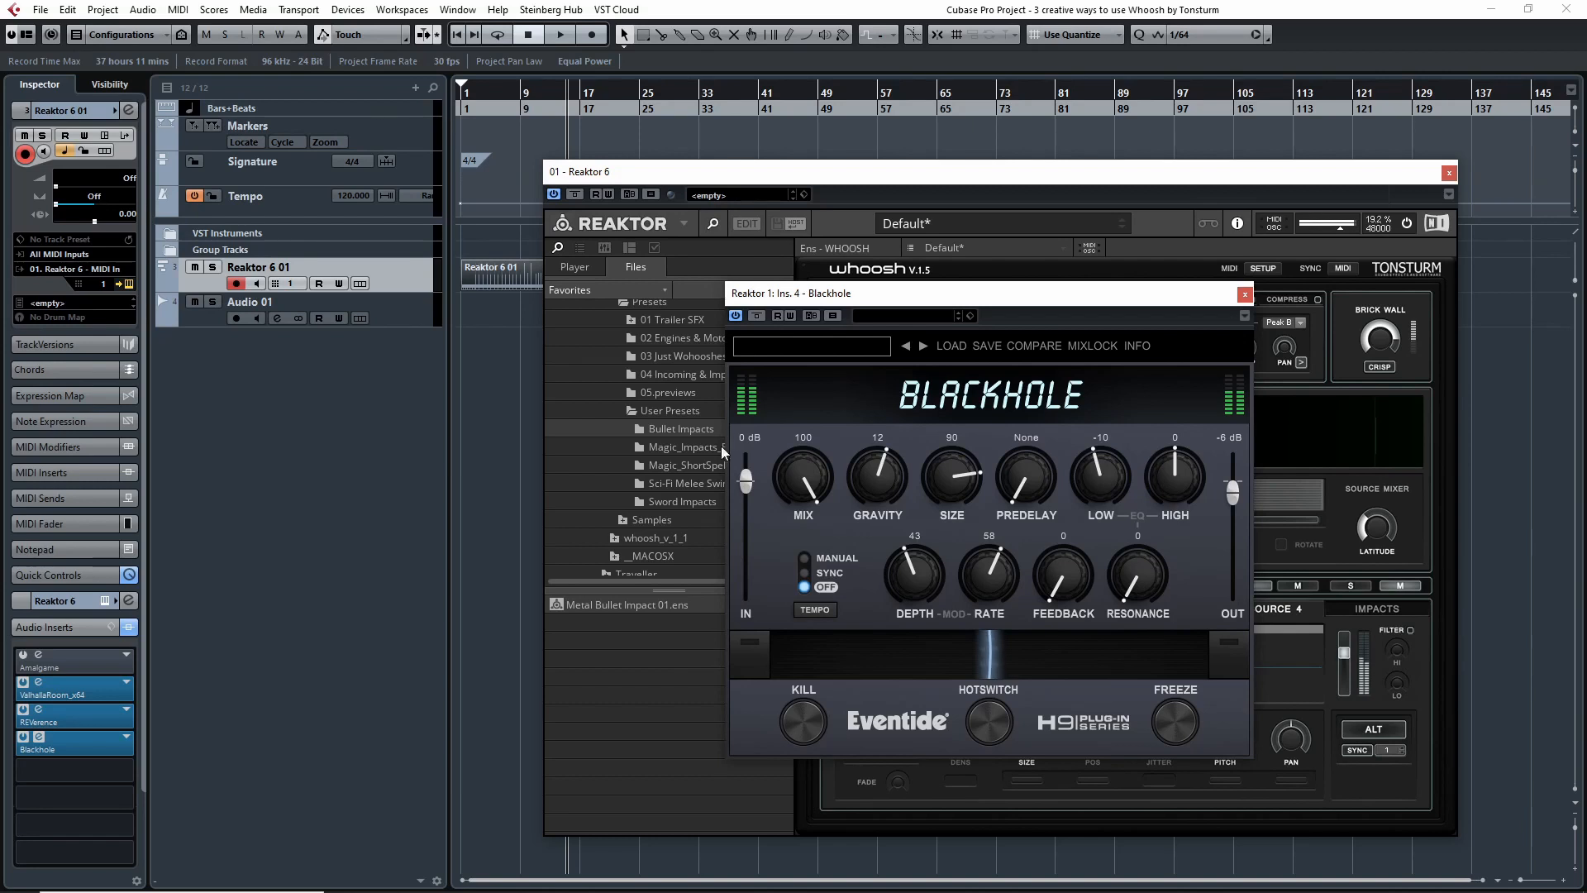
# Add Replika XT as the fifth audio insert on the Reaktor 6 01 track.
pyautogui.click(121, 757)
pyautogui.write('repl')
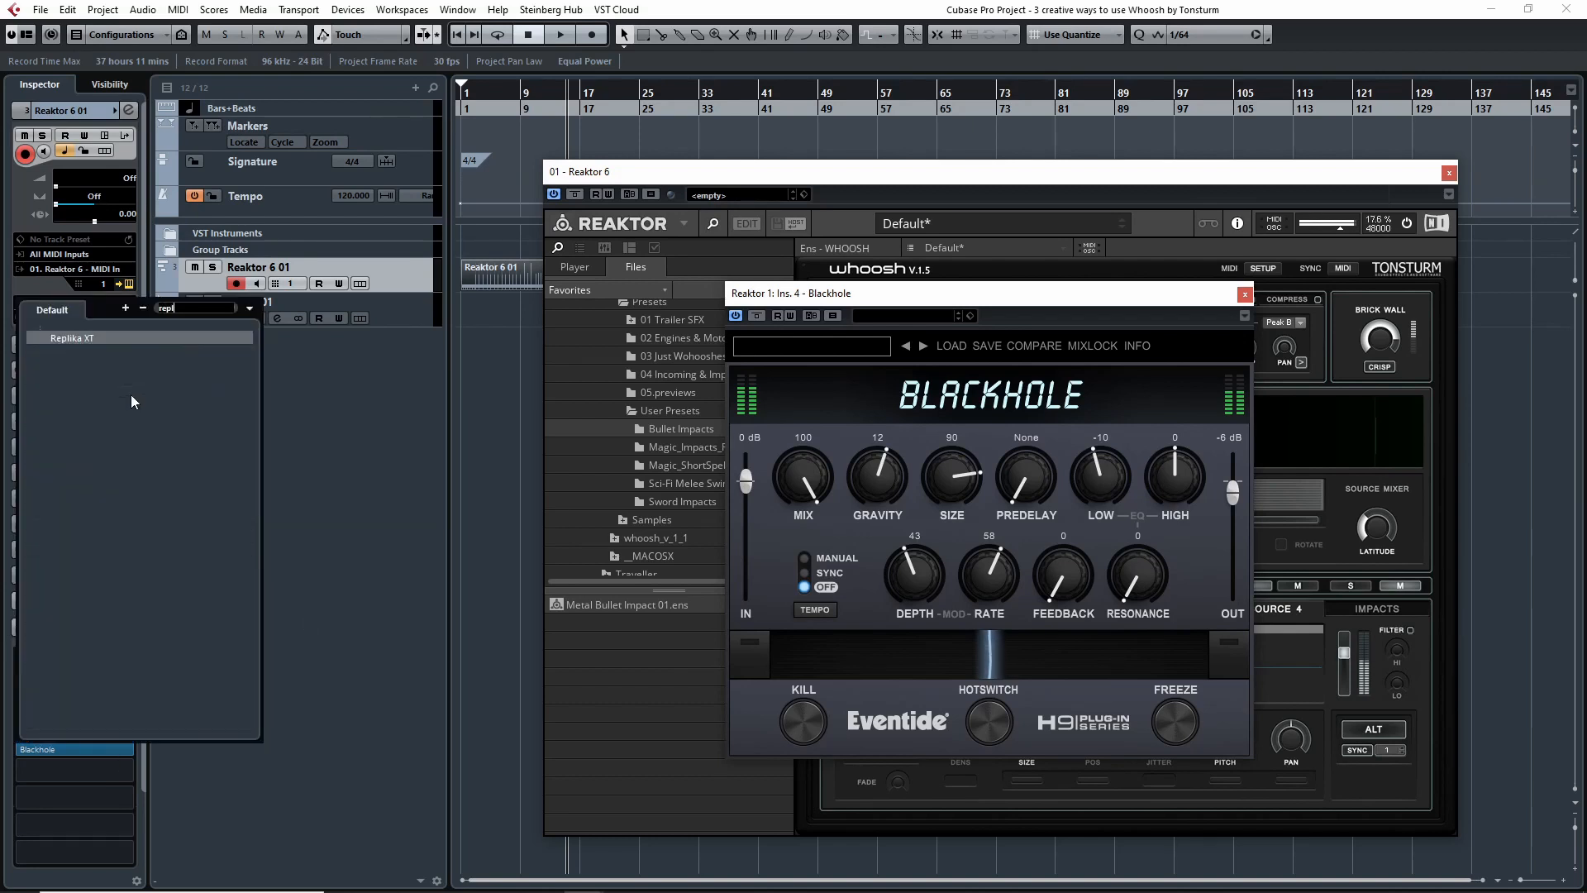
pyautogui.press('Escape')
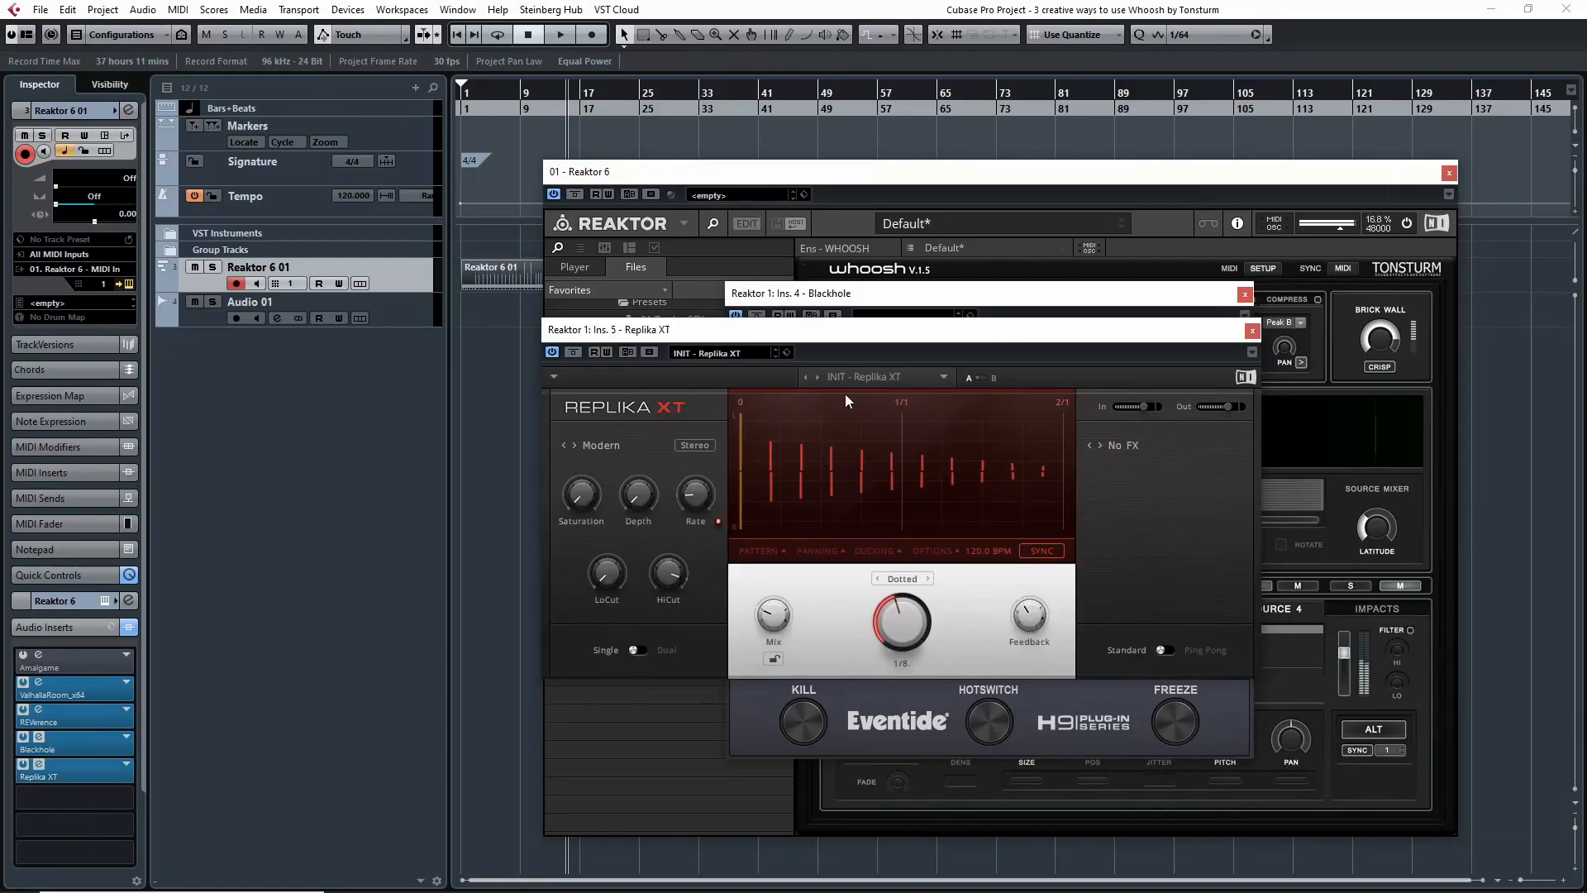
# Audition Replika XT presets including Analogue Dual, Kristallin, Dubmatic Tape, U-Vibe-ish and Shuffled Whispers, and load Pad Land.
pyautogui.click(817, 377)
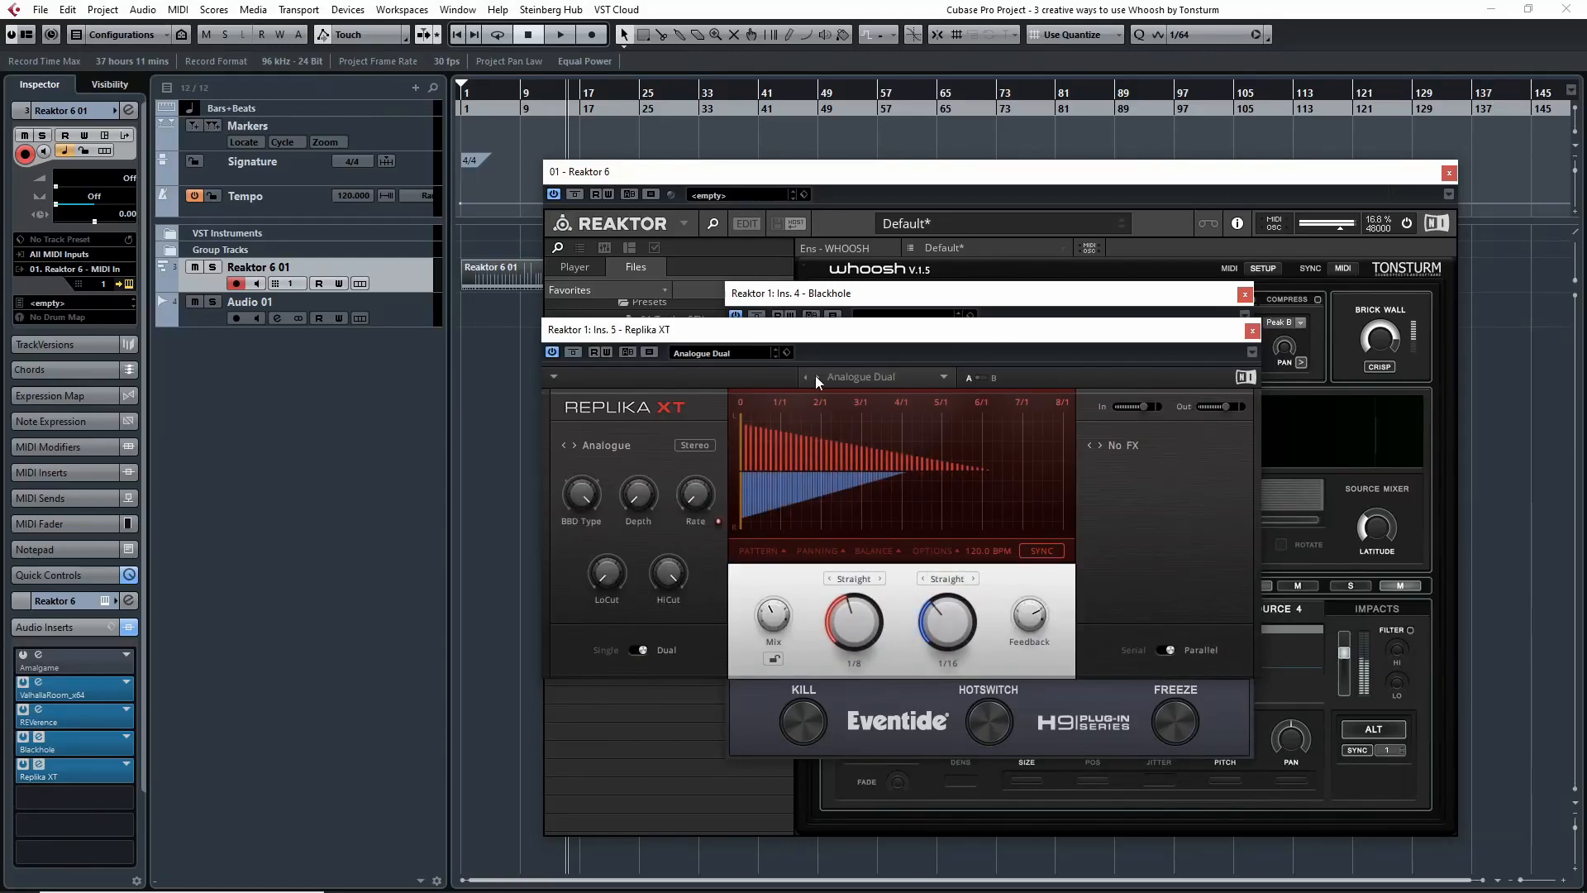
pyautogui.click(816, 377)
pyautogui.click(816, 377)
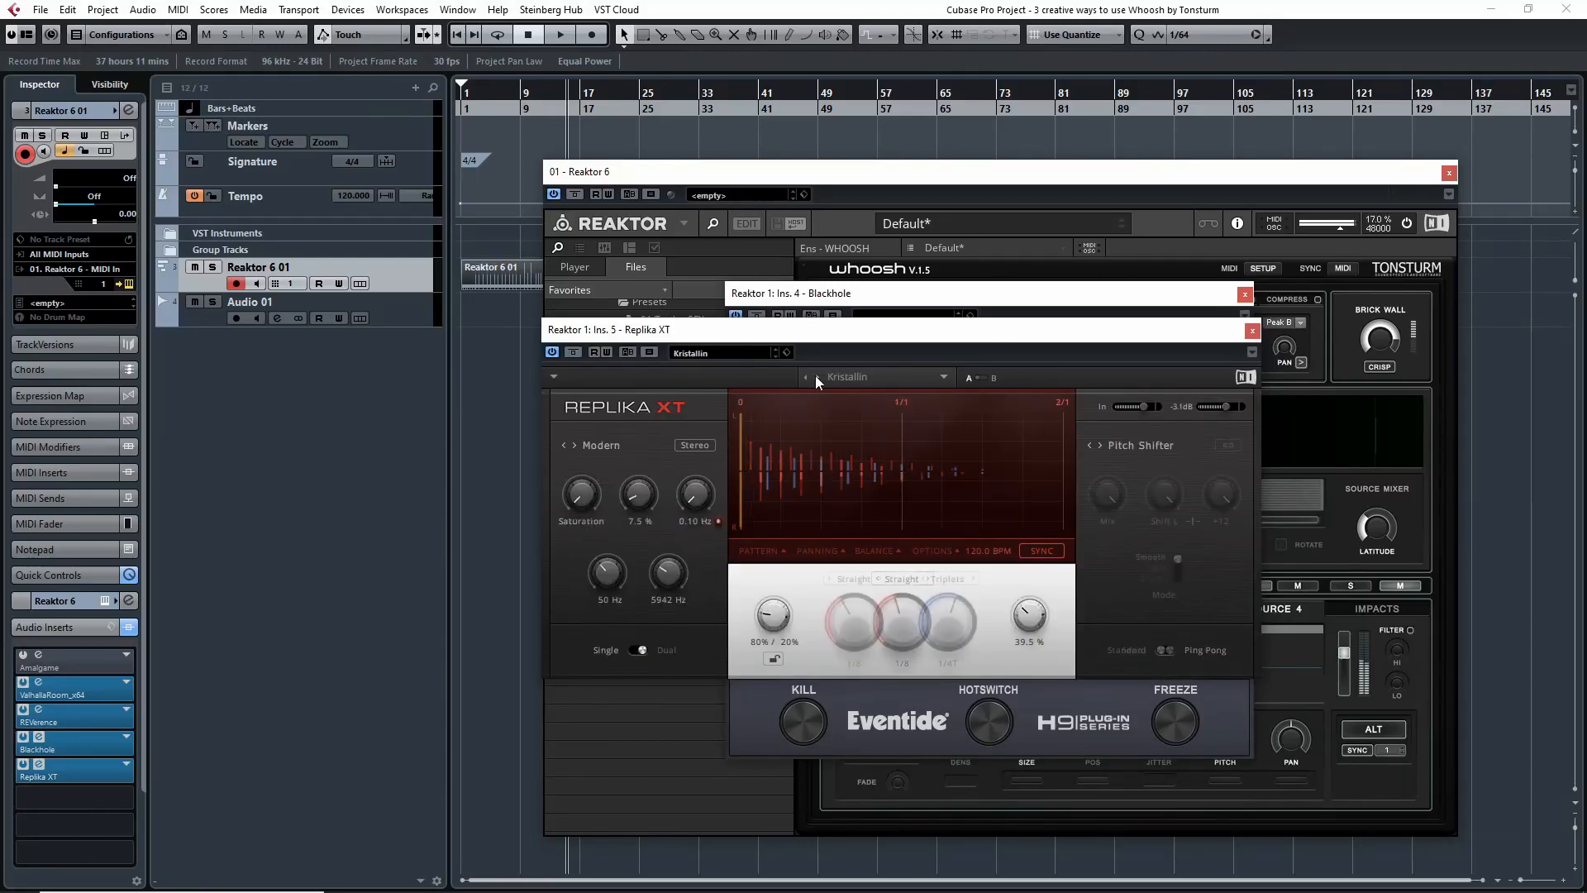
pyautogui.click(816, 376)
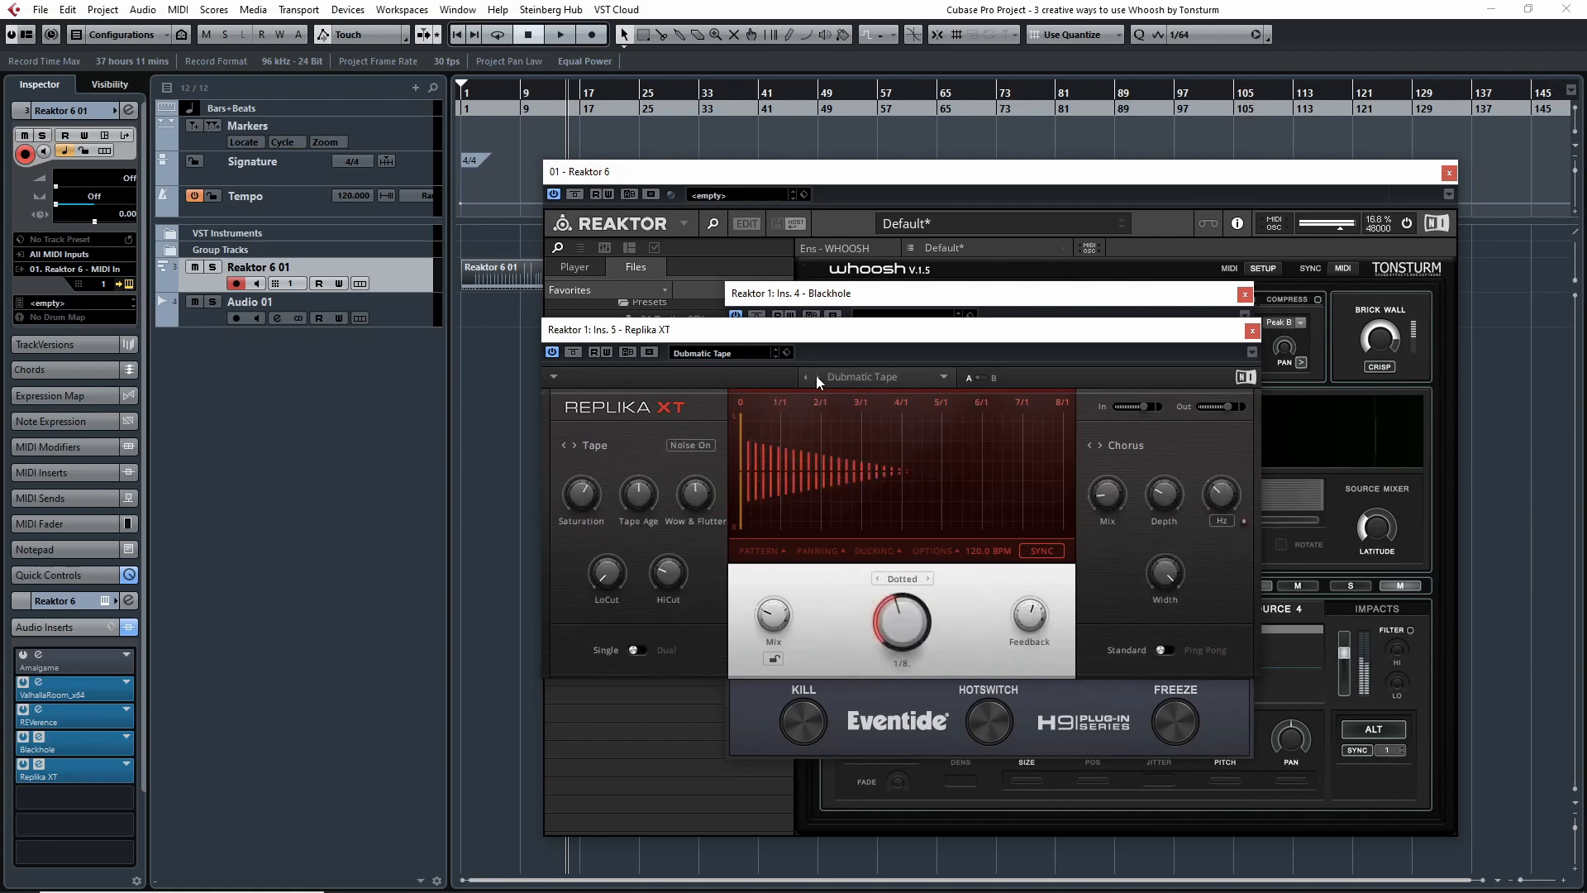
pyautogui.click(817, 377)
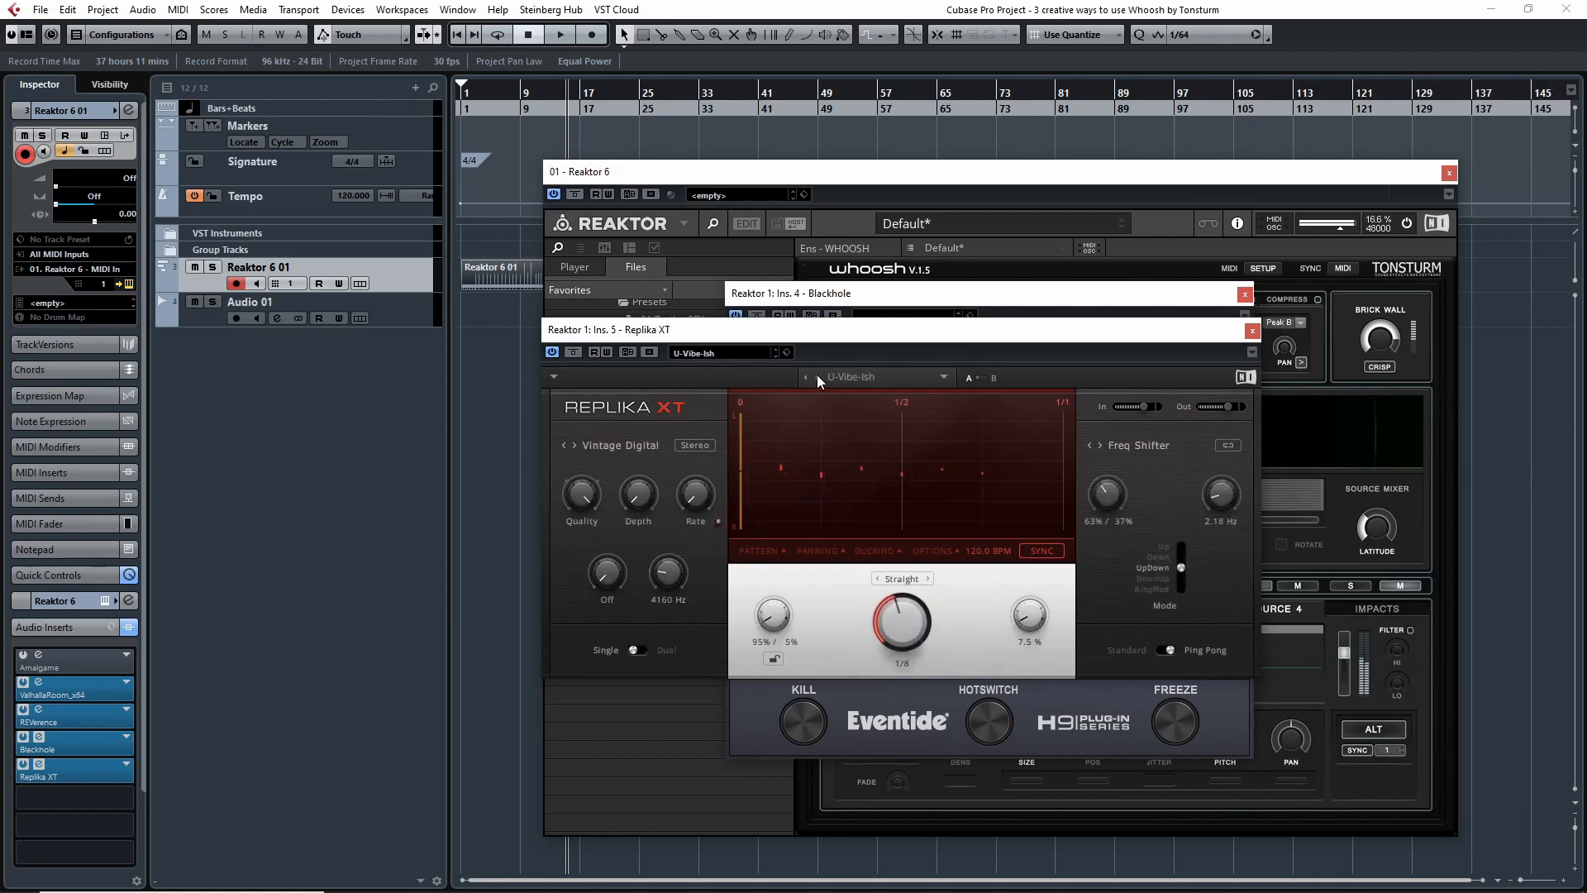
pyautogui.click(816, 376)
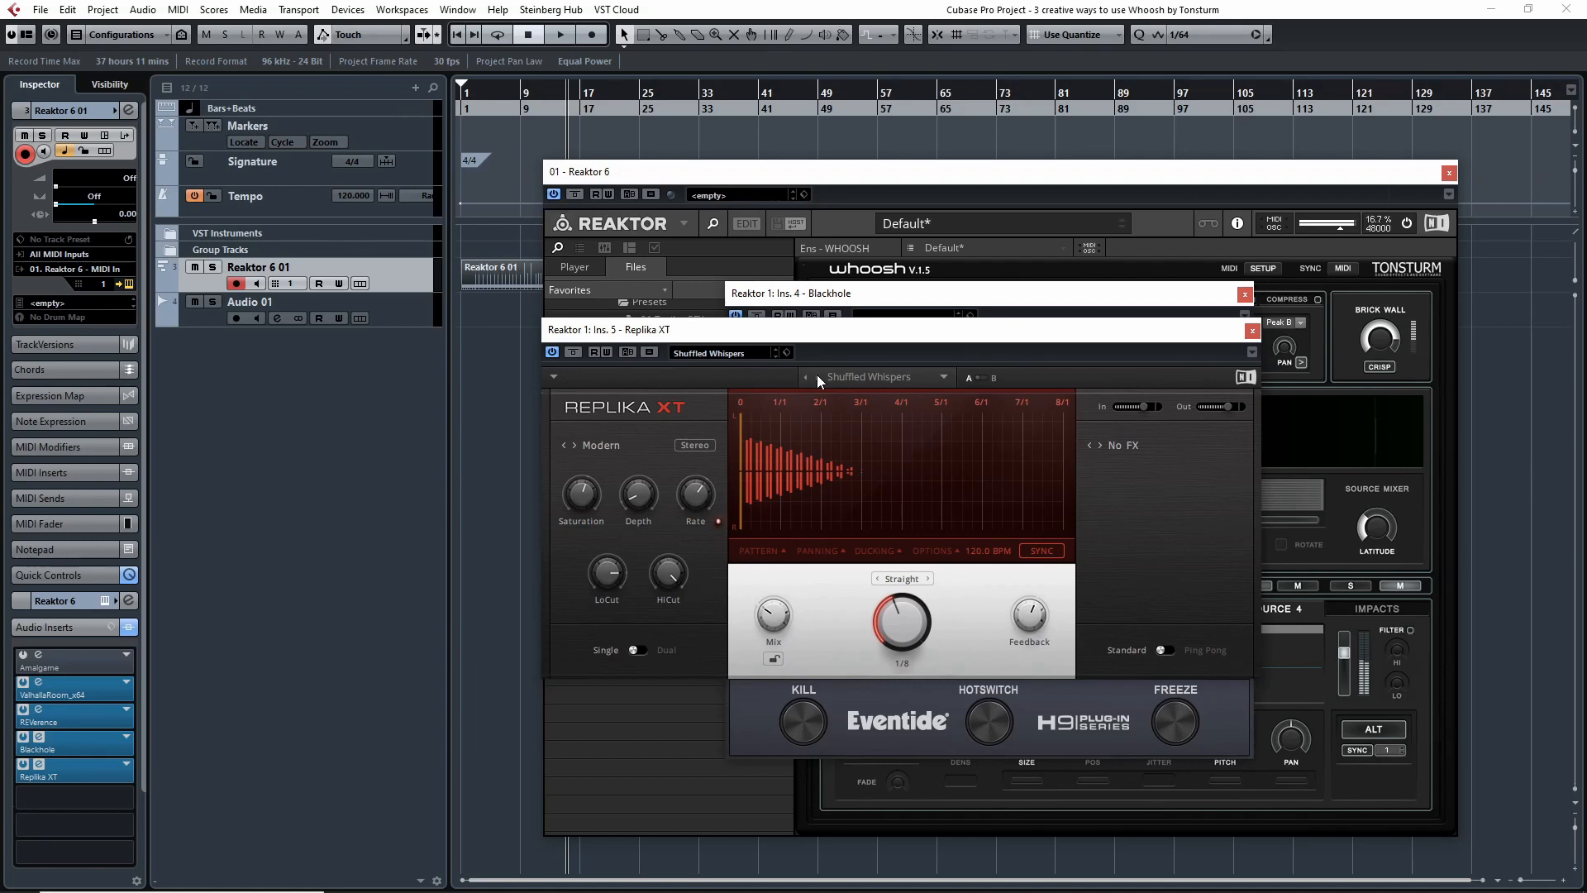
pyautogui.click(816, 376)
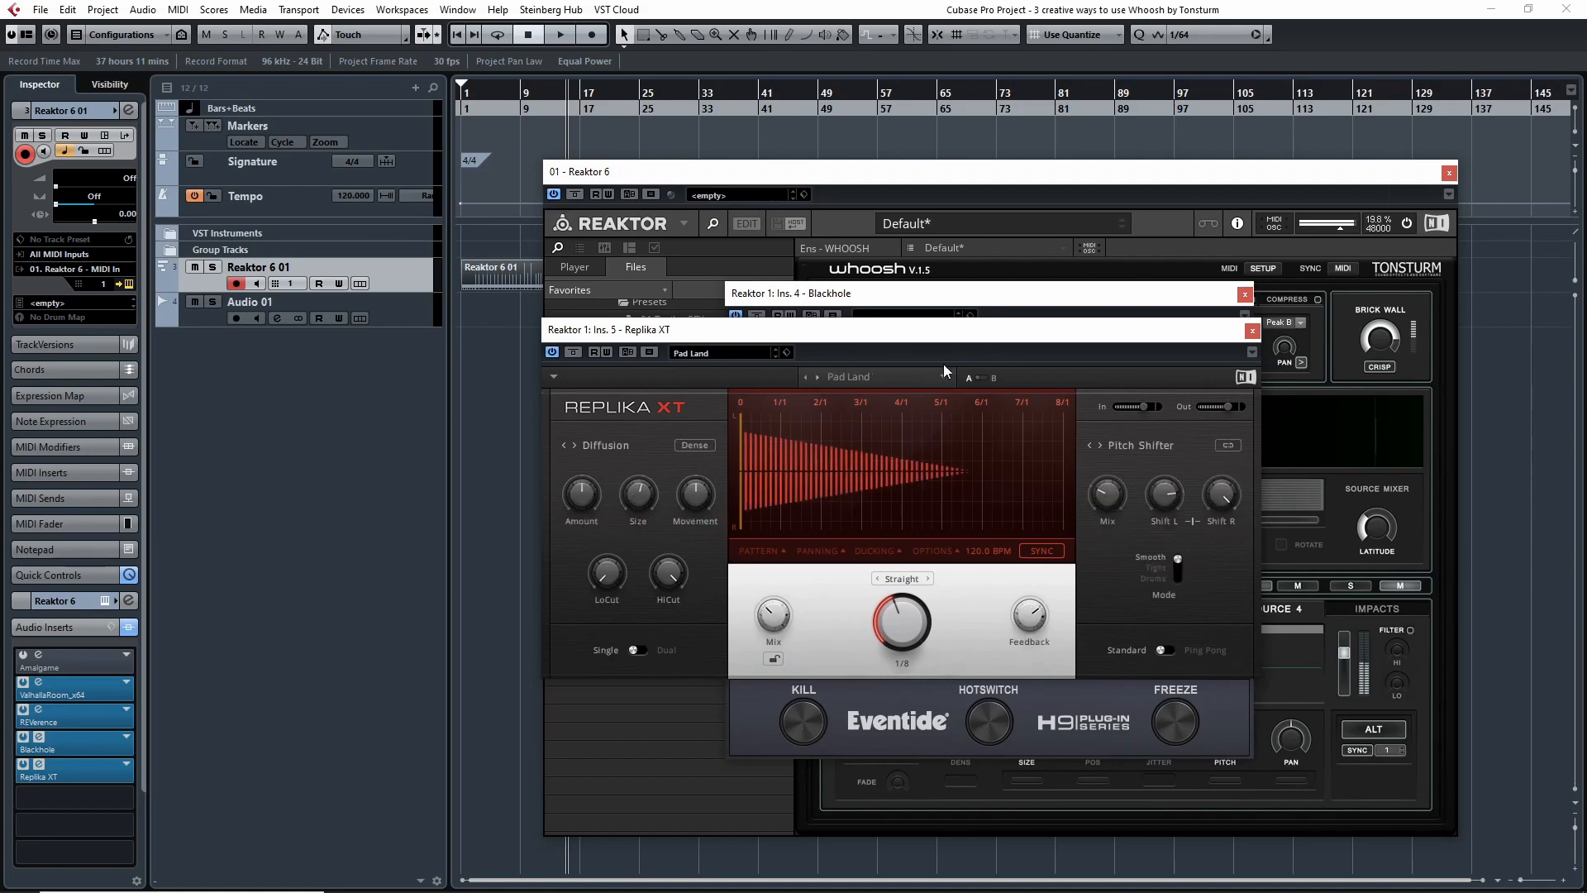
# Close the Replika XT and Blackhole windows and bypass all audio inserts on the Reaktor 6 01 track.
pyautogui.click(1252, 332)
pyautogui.click(1245, 294)
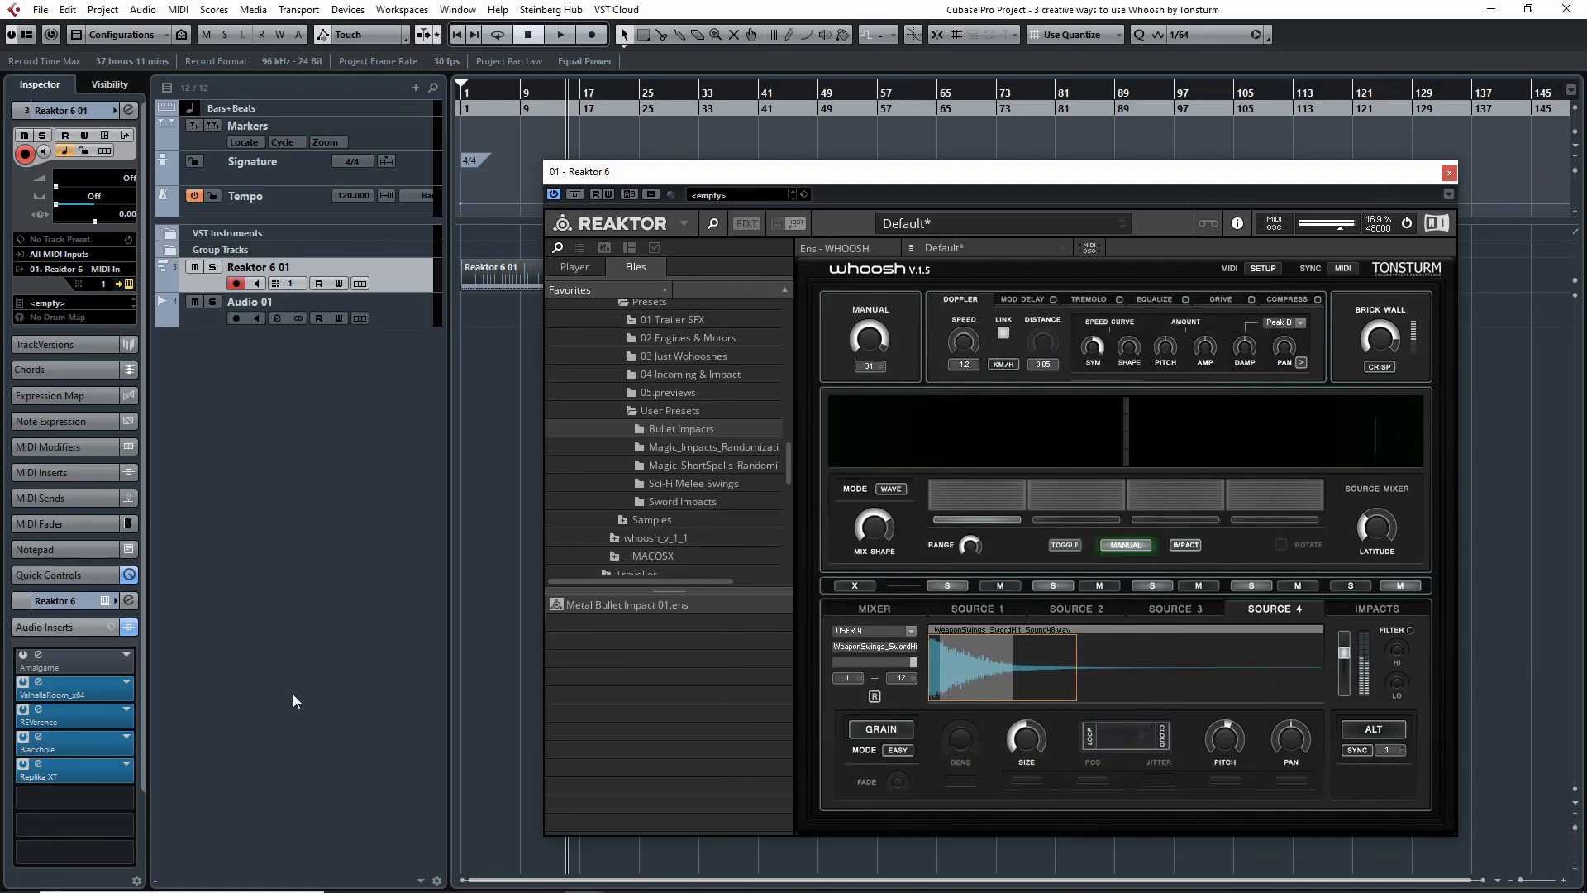
pyautogui.click(131, 628)
# Play the project without the insert effects, including from around bar 33, and stop playback.
pyautogui.press('space')
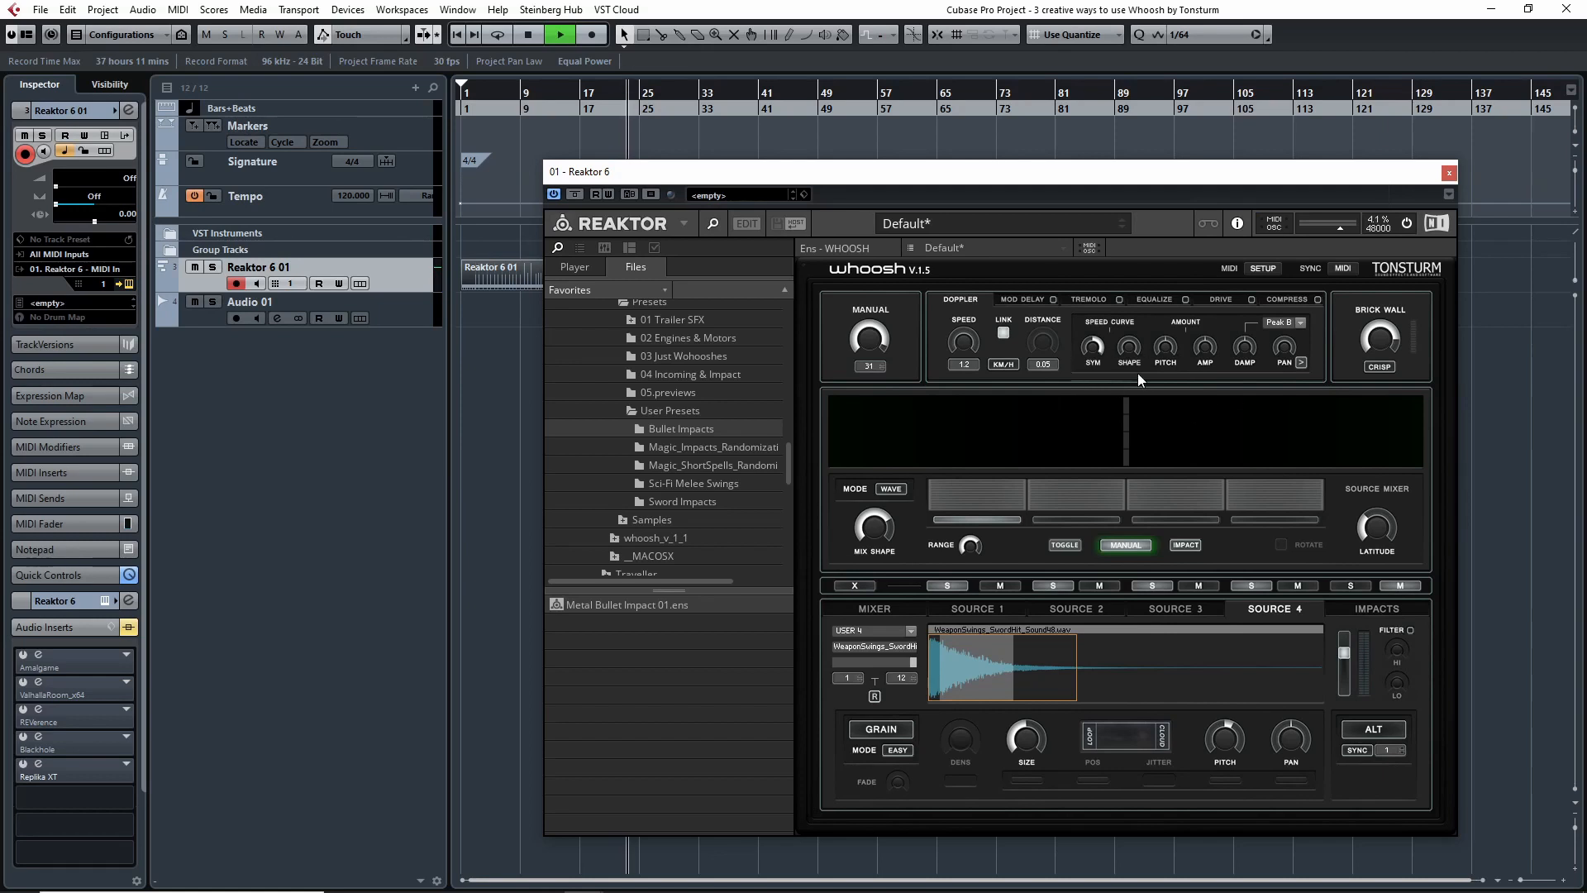
pyautogui.press('space')
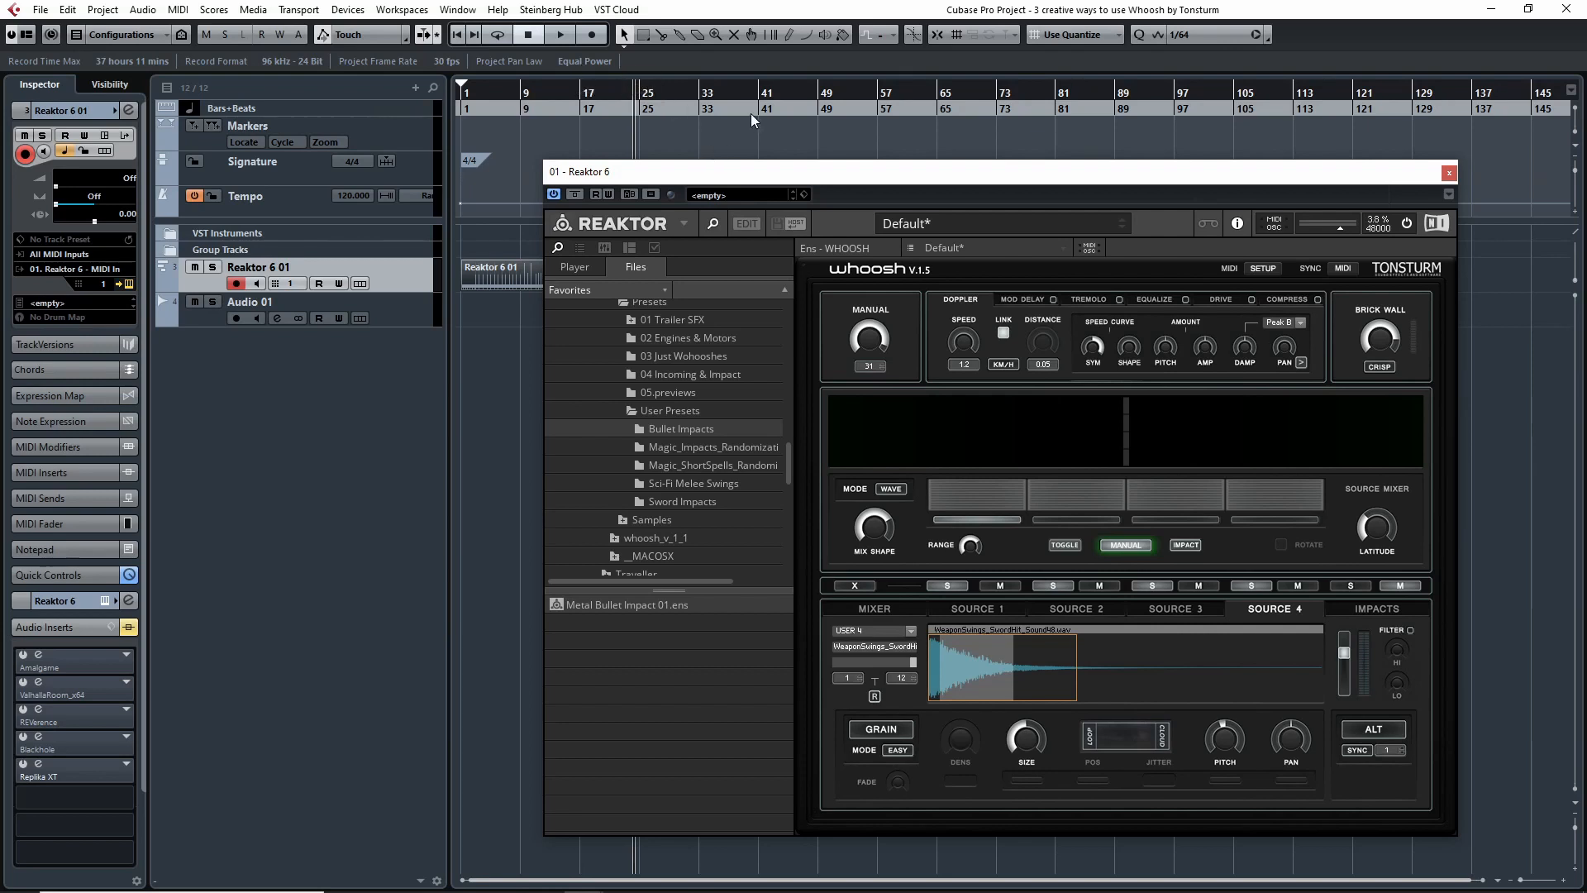
pyautogui.click(708, 102)
pyautogui.moveTo(1098, 177); pyautogui.dragTo(1092, 204)
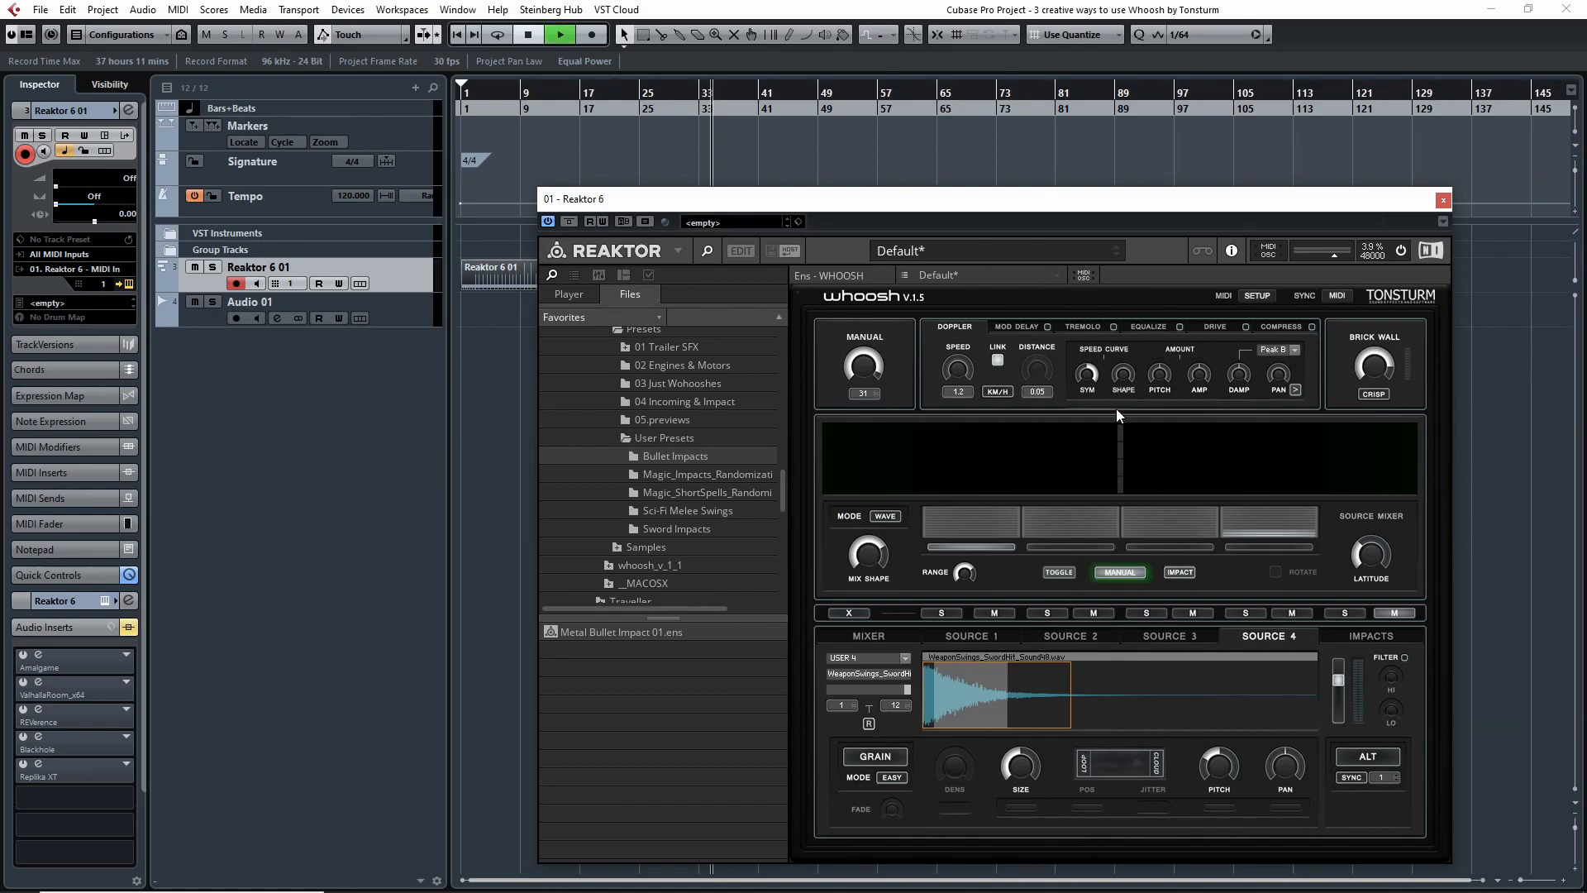
pyautogui.press('space')
# Switch Whoosh's sync from MIDI to Host and set the flyby playback mode to Single.
pyautogui.click(1337, 296)
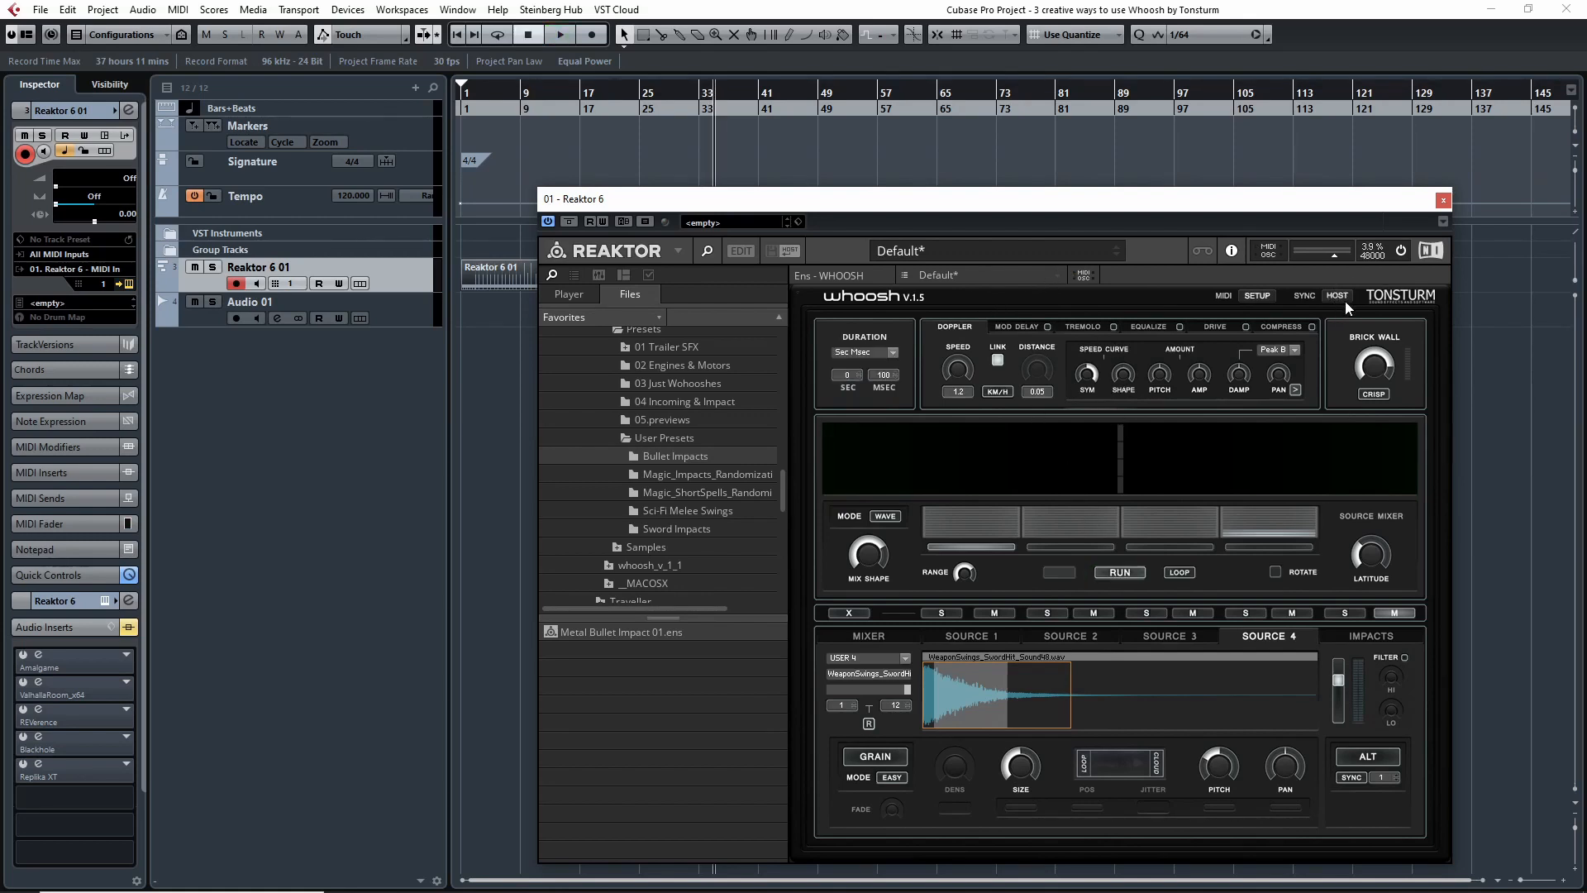
pyautogui.click(1125, 572)
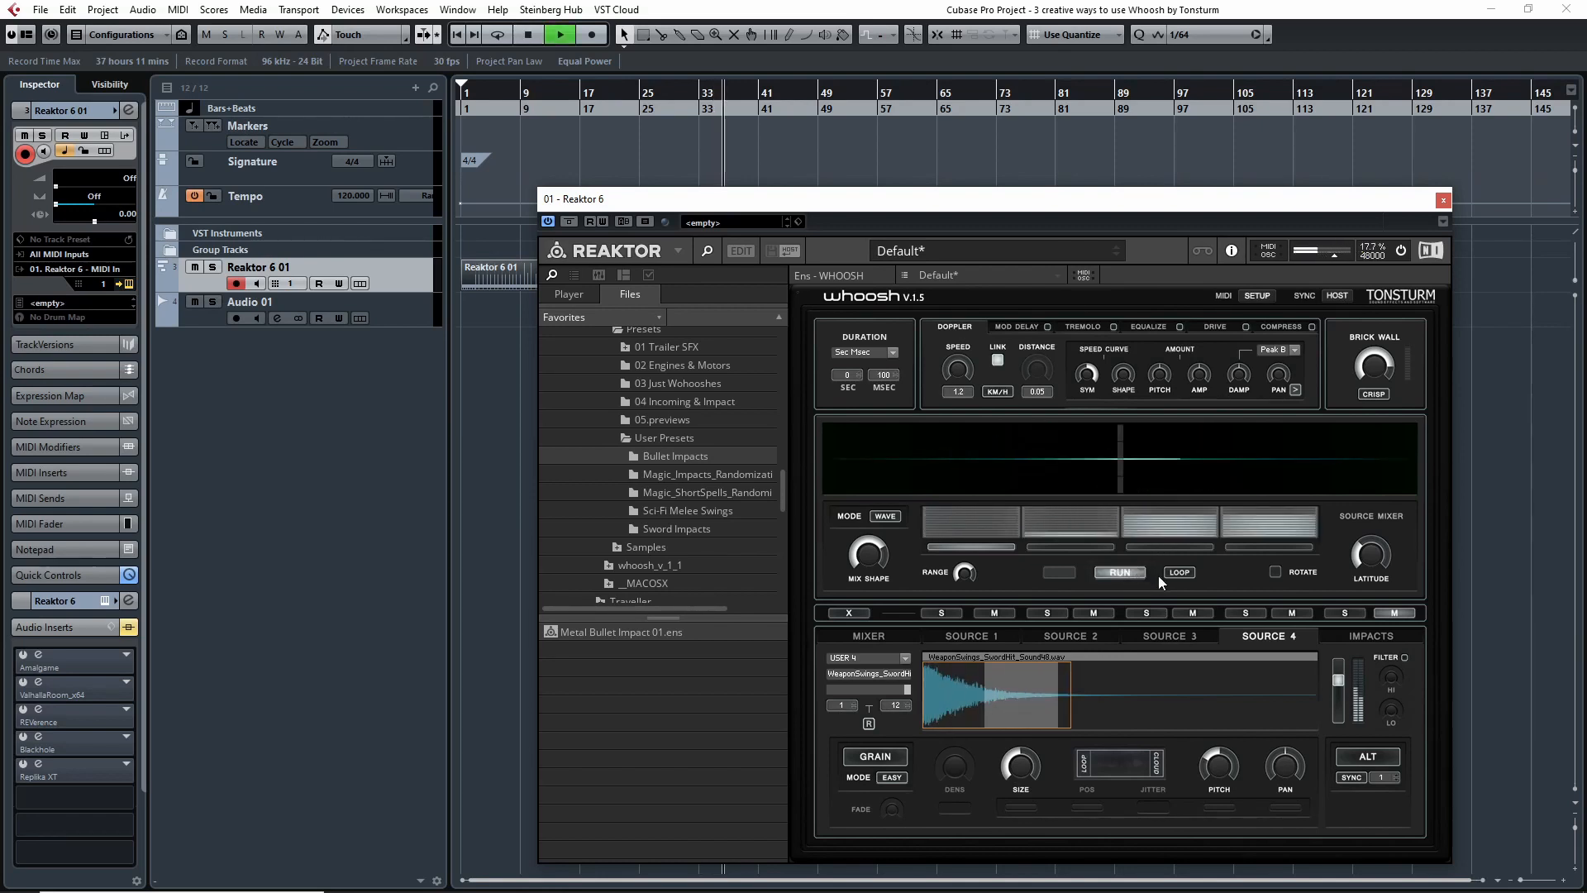
pyautogui.press('space')
pyautogui.moveTo(815, 197); pyautogui.dragTo(628, 120)
pyautogui.press('space')
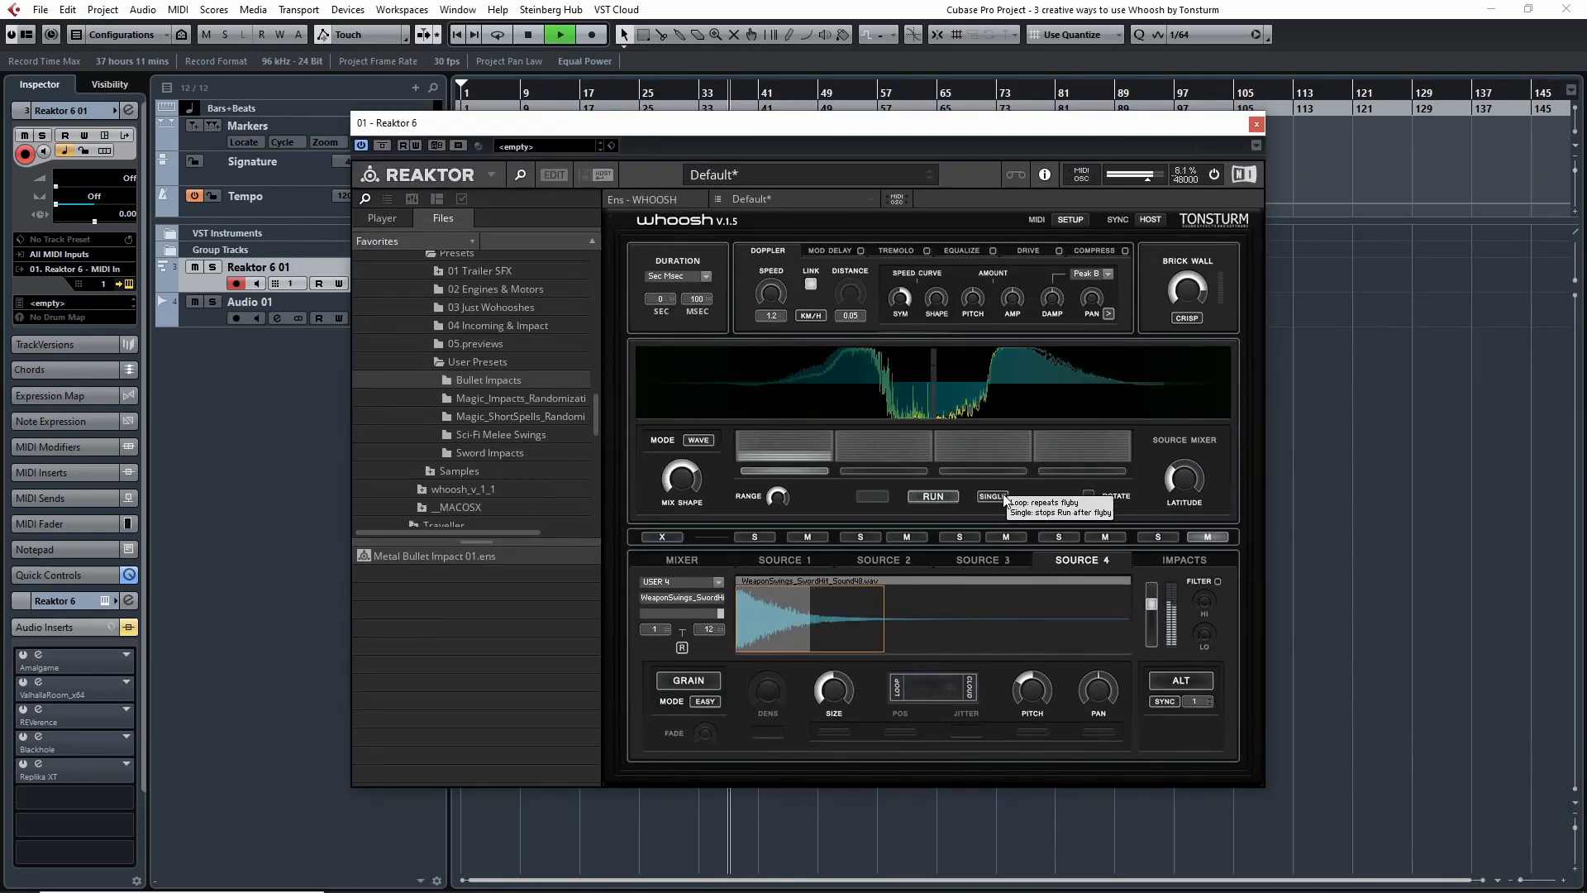
pyautogui.click(992, 497)
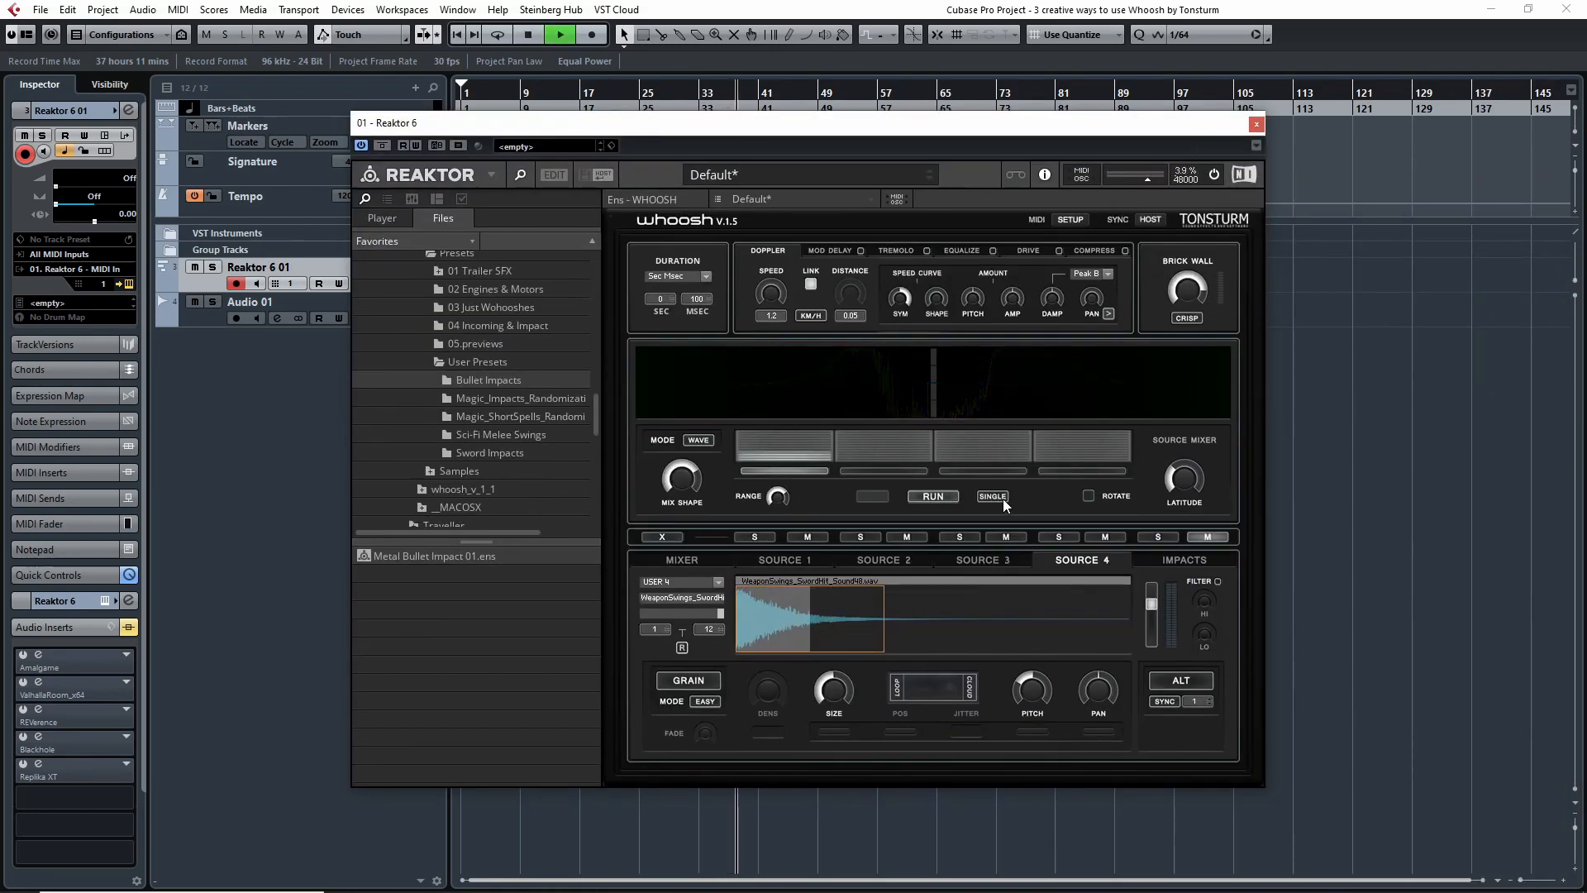
# Run the Whoosh flyby and set its duration to 1 second 738 milliseconds.
pyautogui.moveTo(911, 138); pyautogui.dragTo(996, 161)
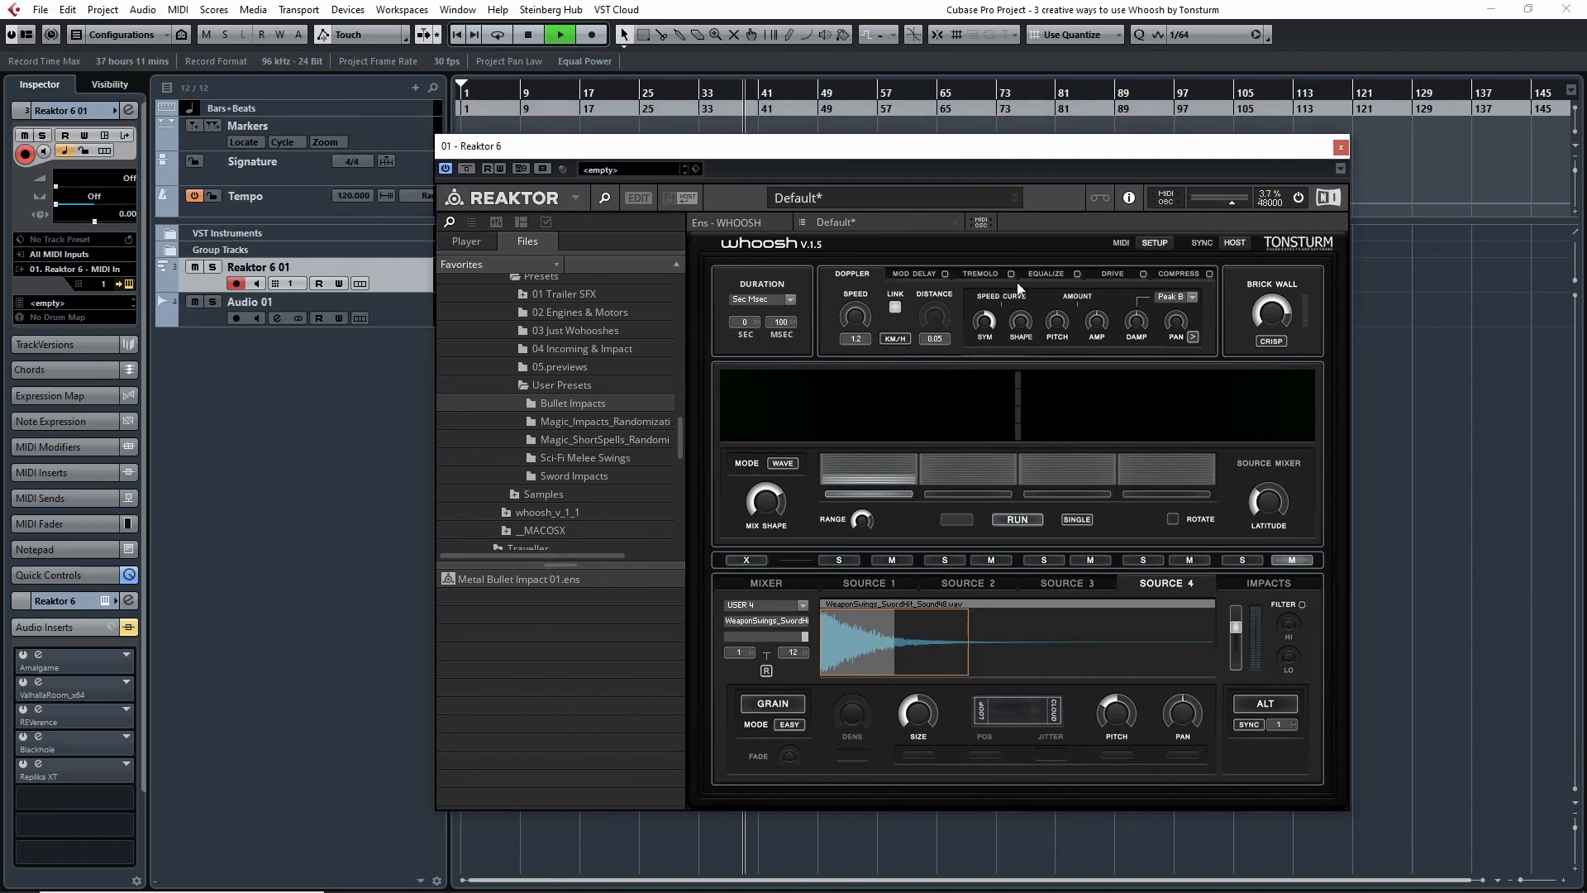
pyautogui.click(1019, 514)
pyautogui.moveTo(785, 344); pyautogui.dragTo(776, 332)
# Start and stop host playback repeatedly, including from around bar 43, to audition the synced Whoosh flyby.
pyautogui.press('space')
pyautogui.press('space')
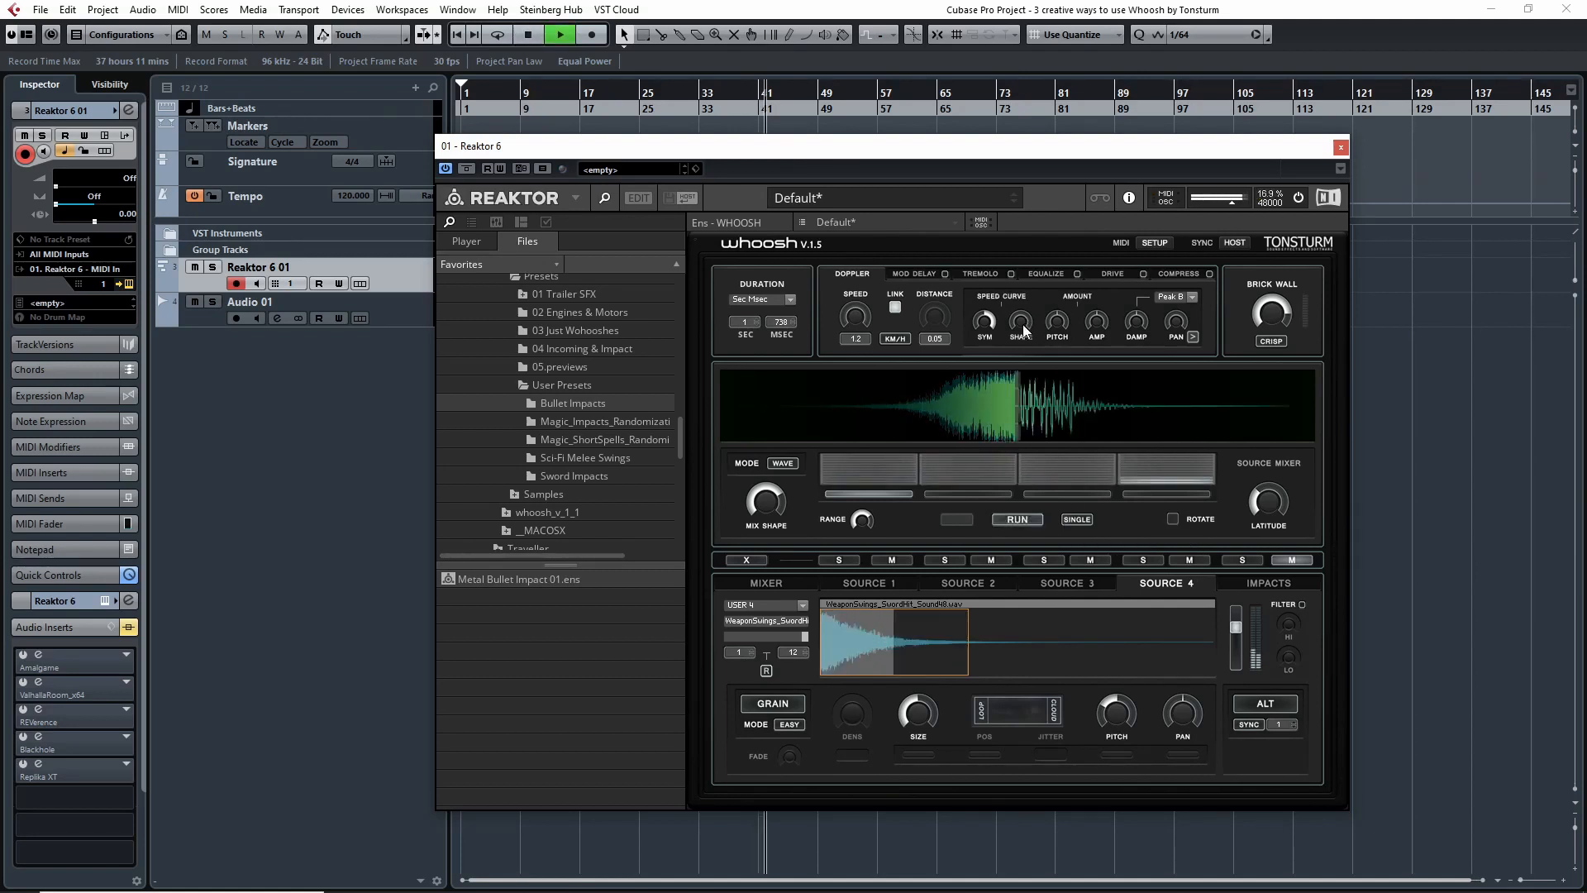
pyautogui.press('space')
pyautogui.press('space')
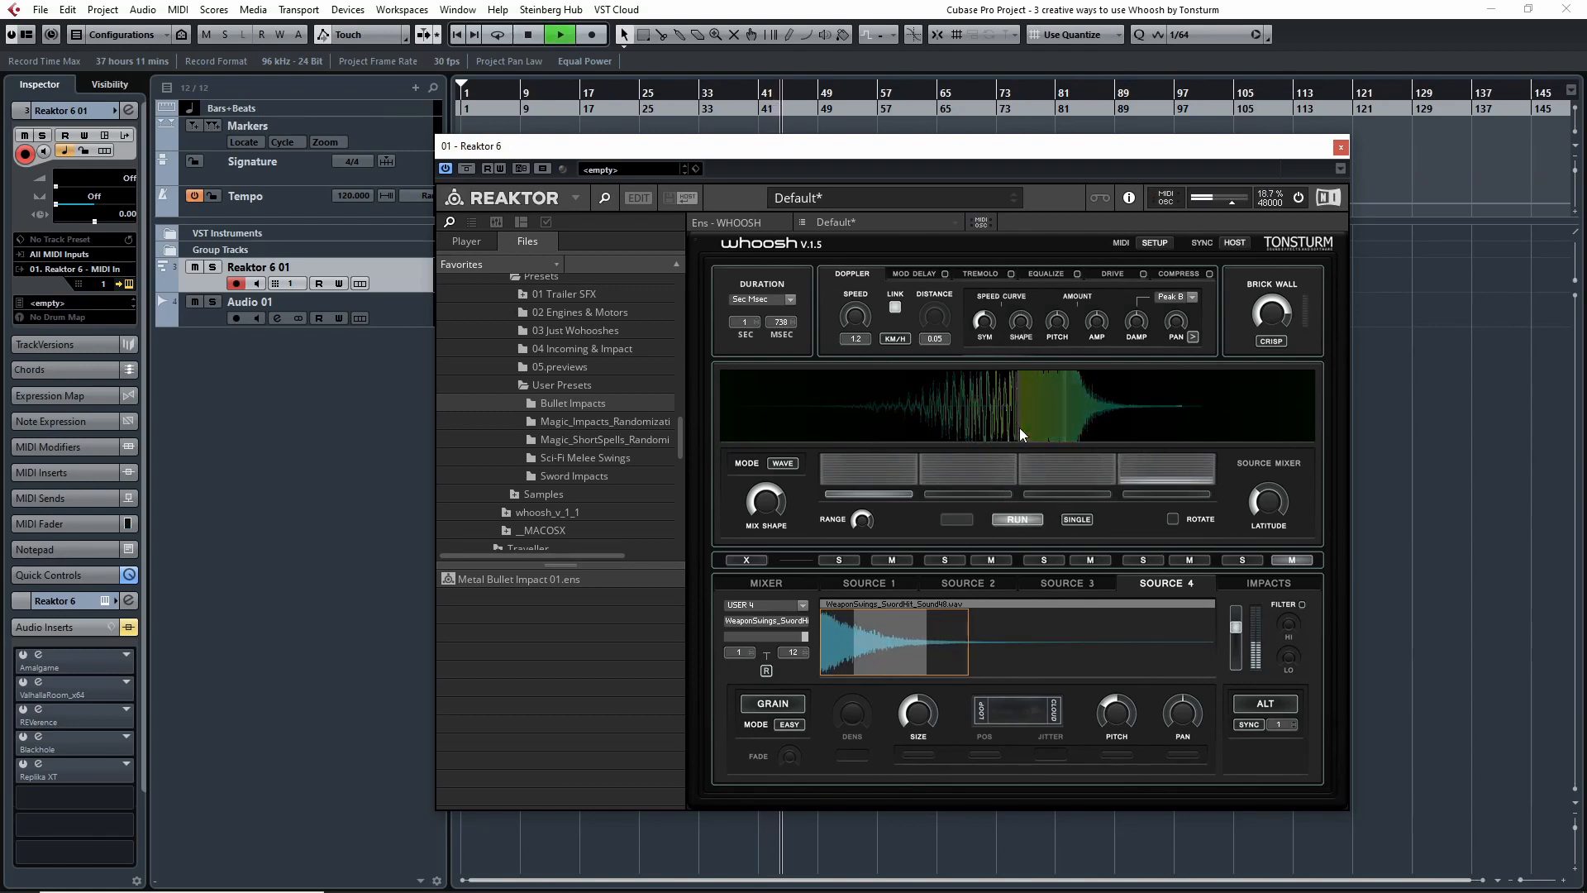
pyautogui.press('space')
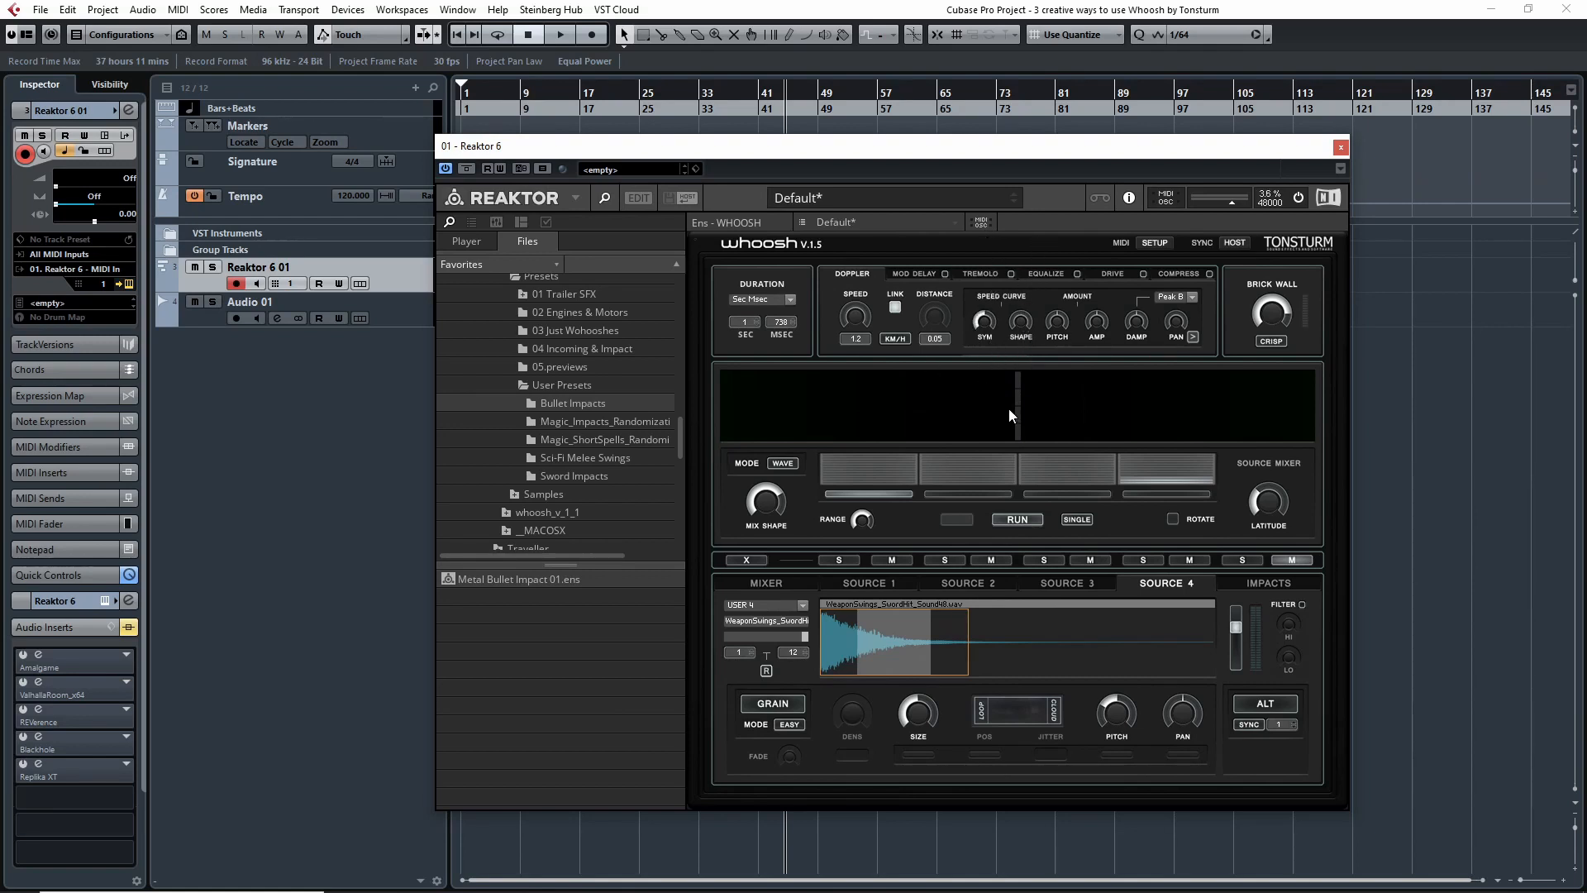
pyautogui.click(778, 93)
pyautogui.press('space')
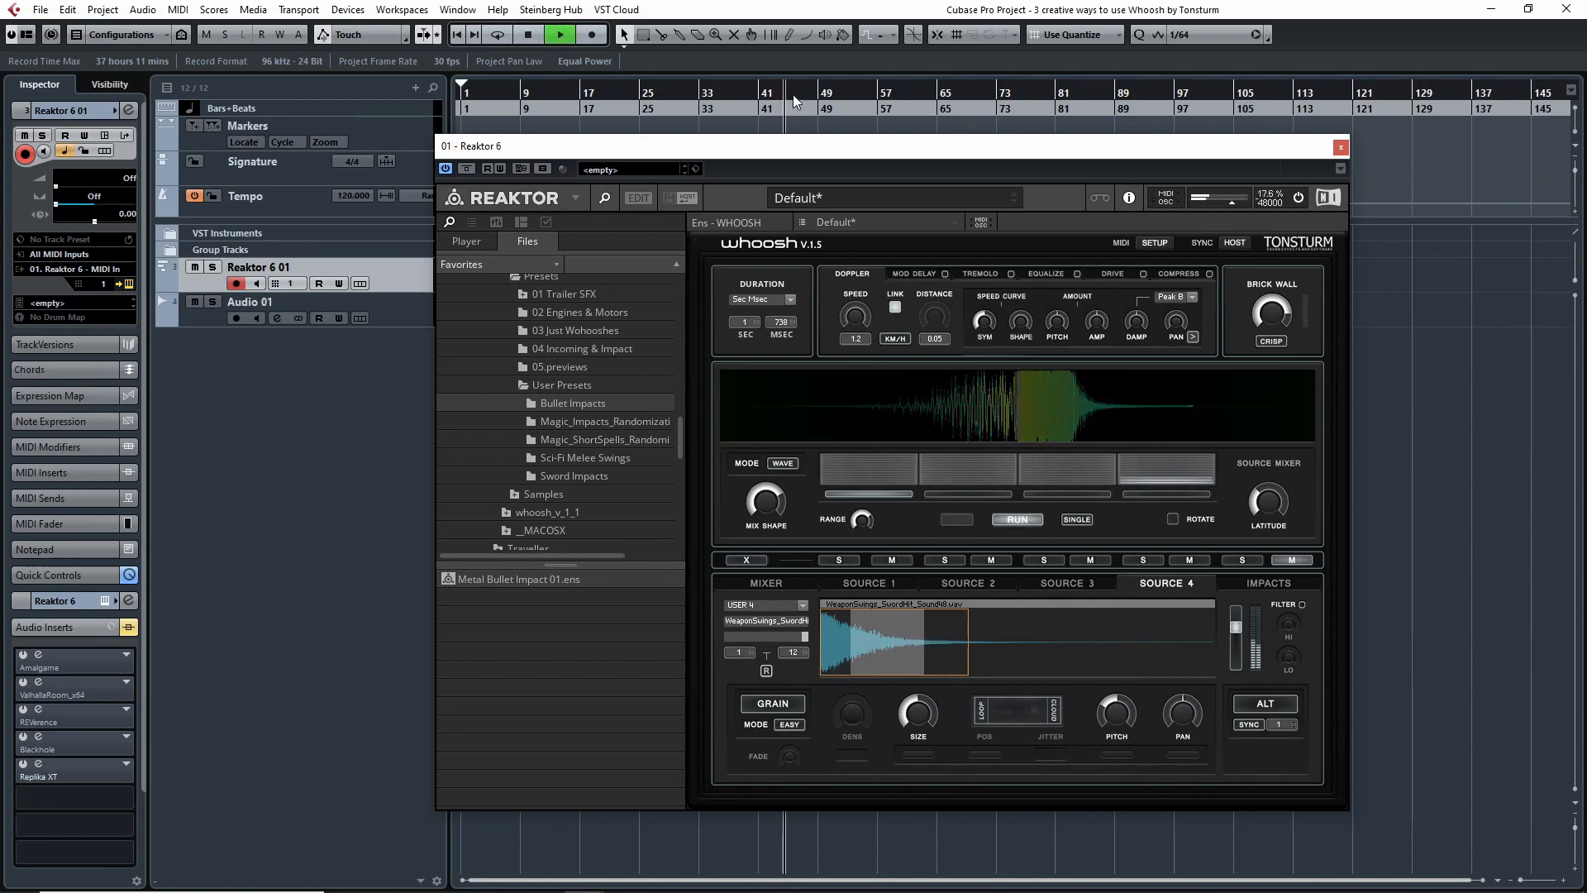
pyautogui.press('space')
# Show Whoosh's mixer page and inspect the expandable option grids of Source 4 and Source 3.
pyautogui.click(791, 583)
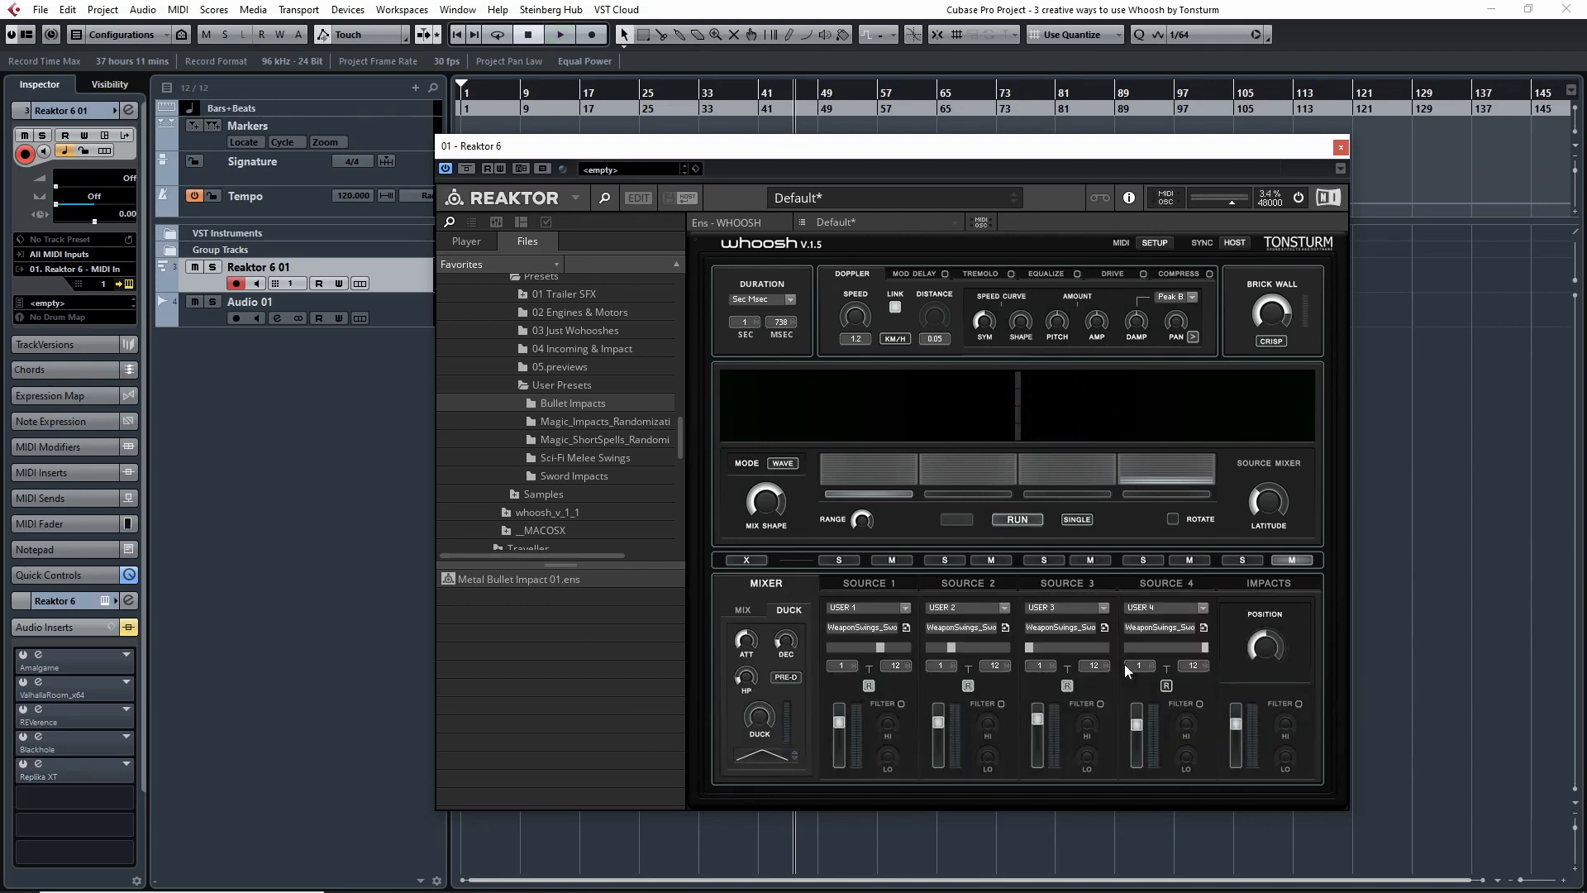
pyautogui.click(1205, 627)
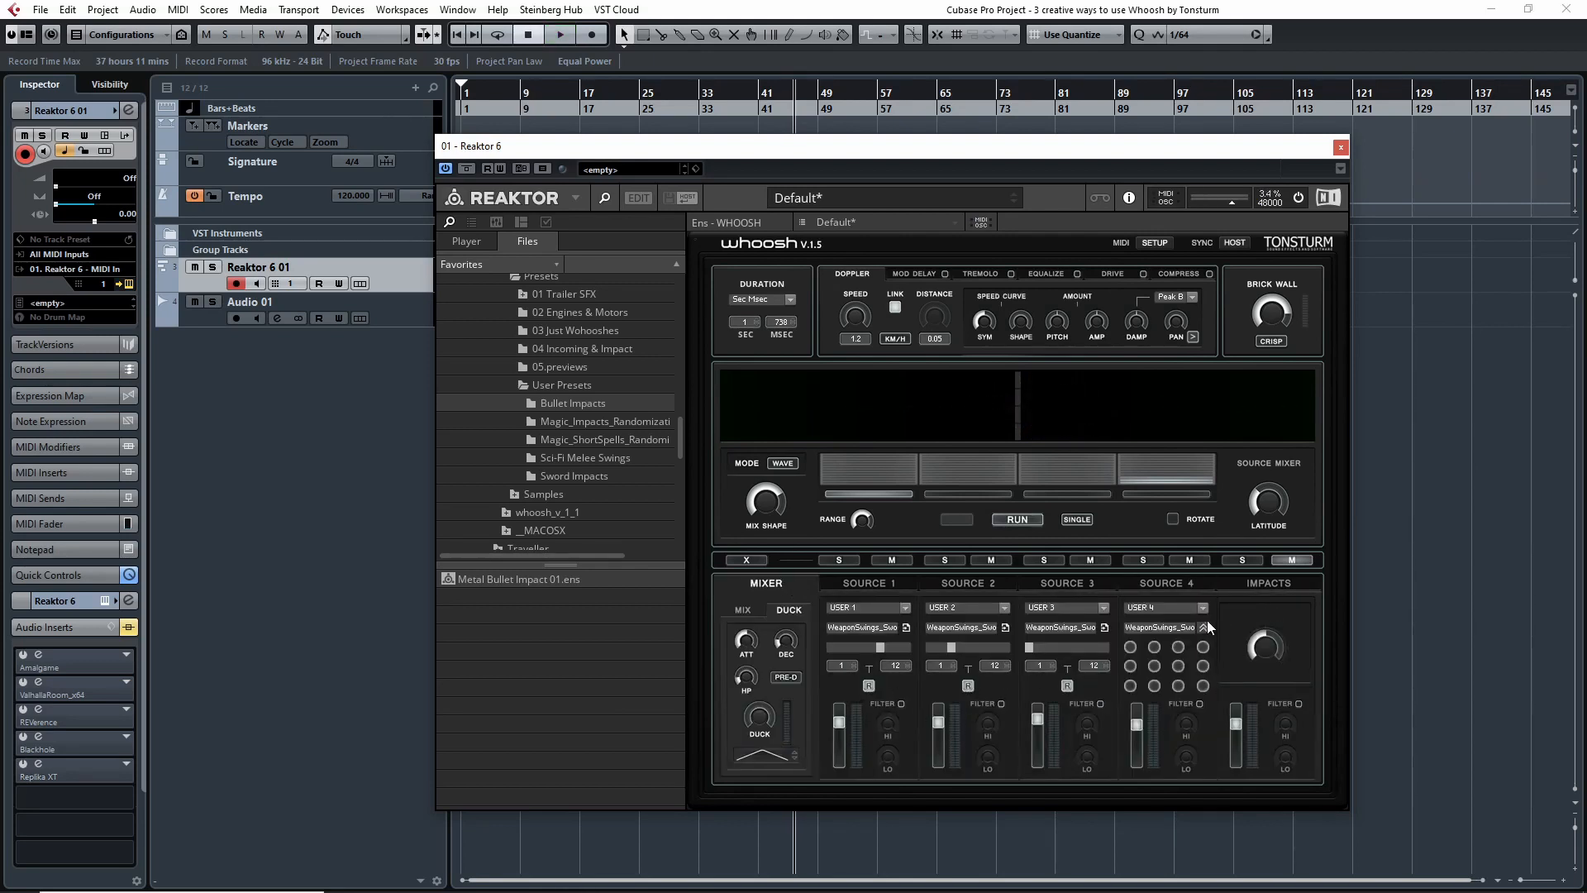
pyautogui.click(1105, 626)
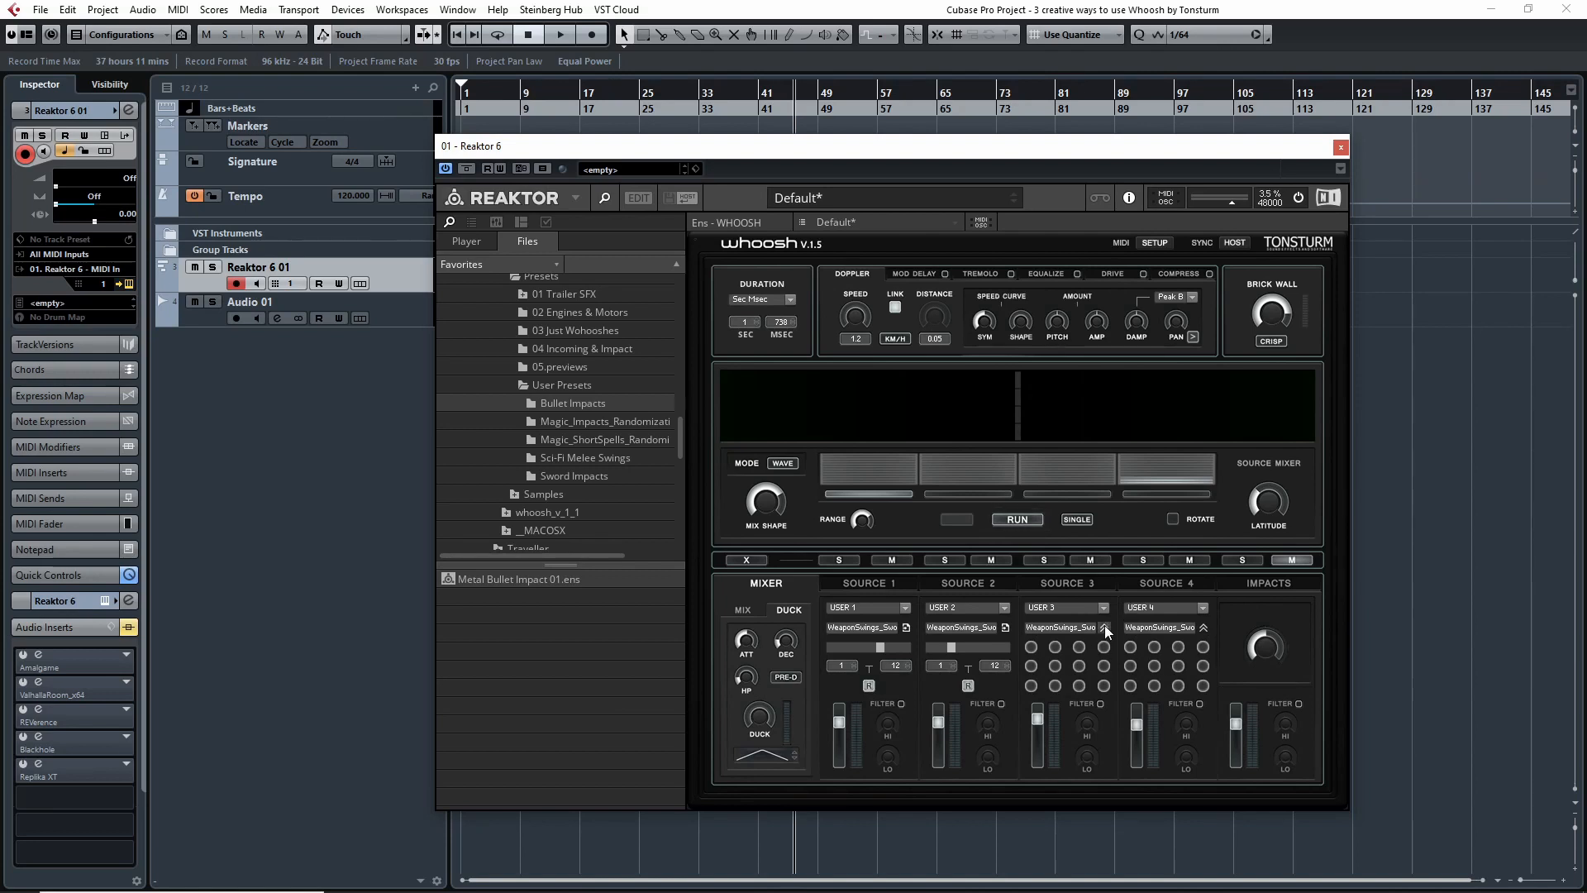
pyautogui.click(1103, 627)
pyautogui.click(1203, 626)
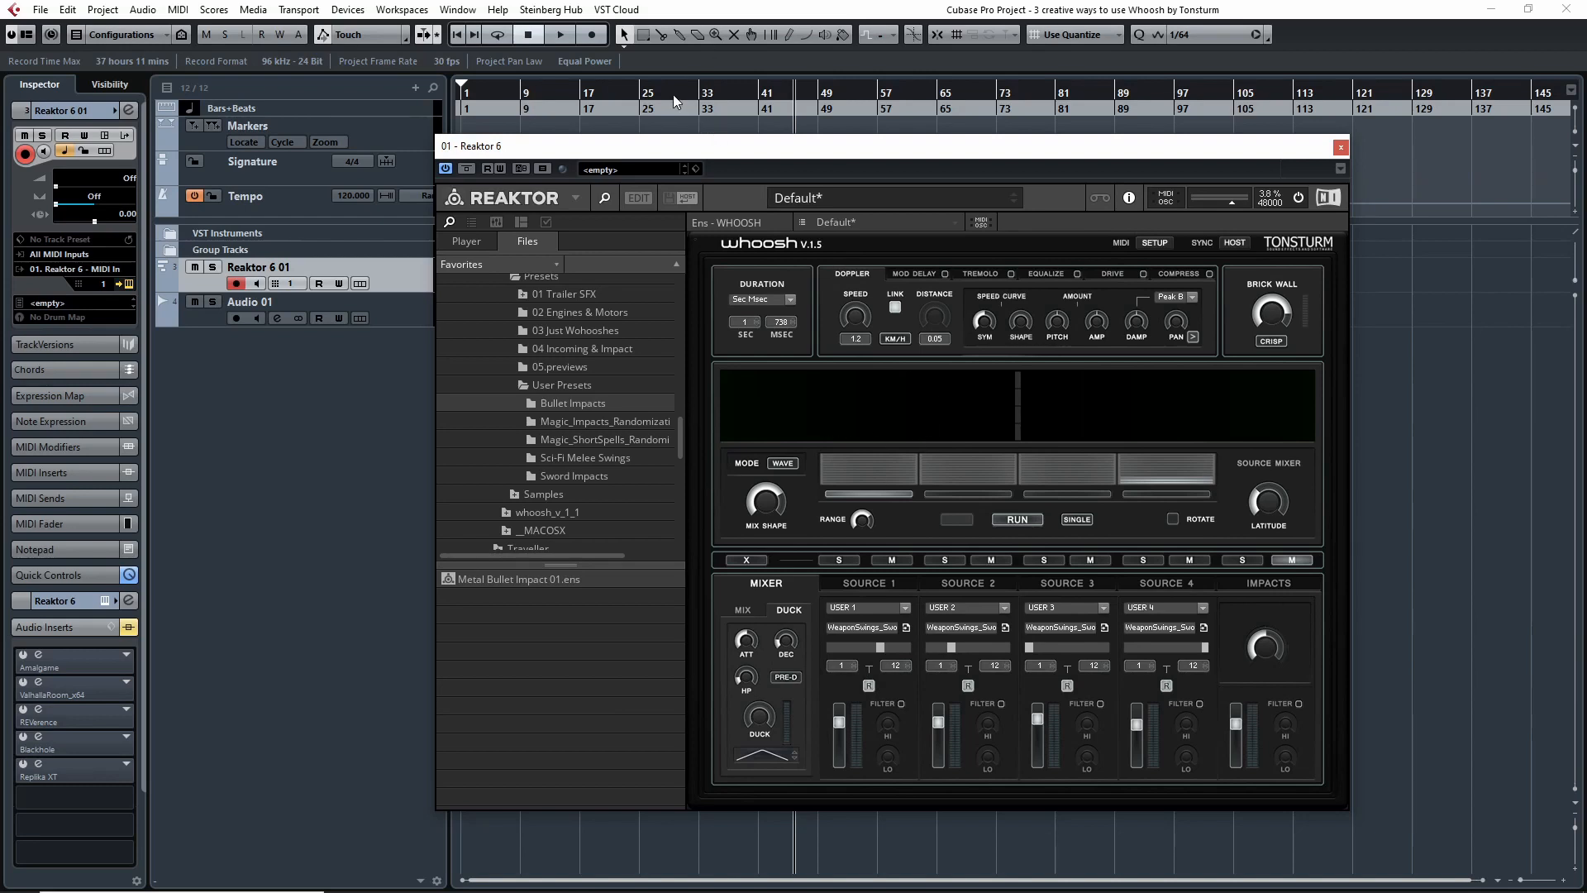
# Play the project from around bar 24 and trigger the Whoosh flyby manually during playback.
pyautogui.click(641, 93)
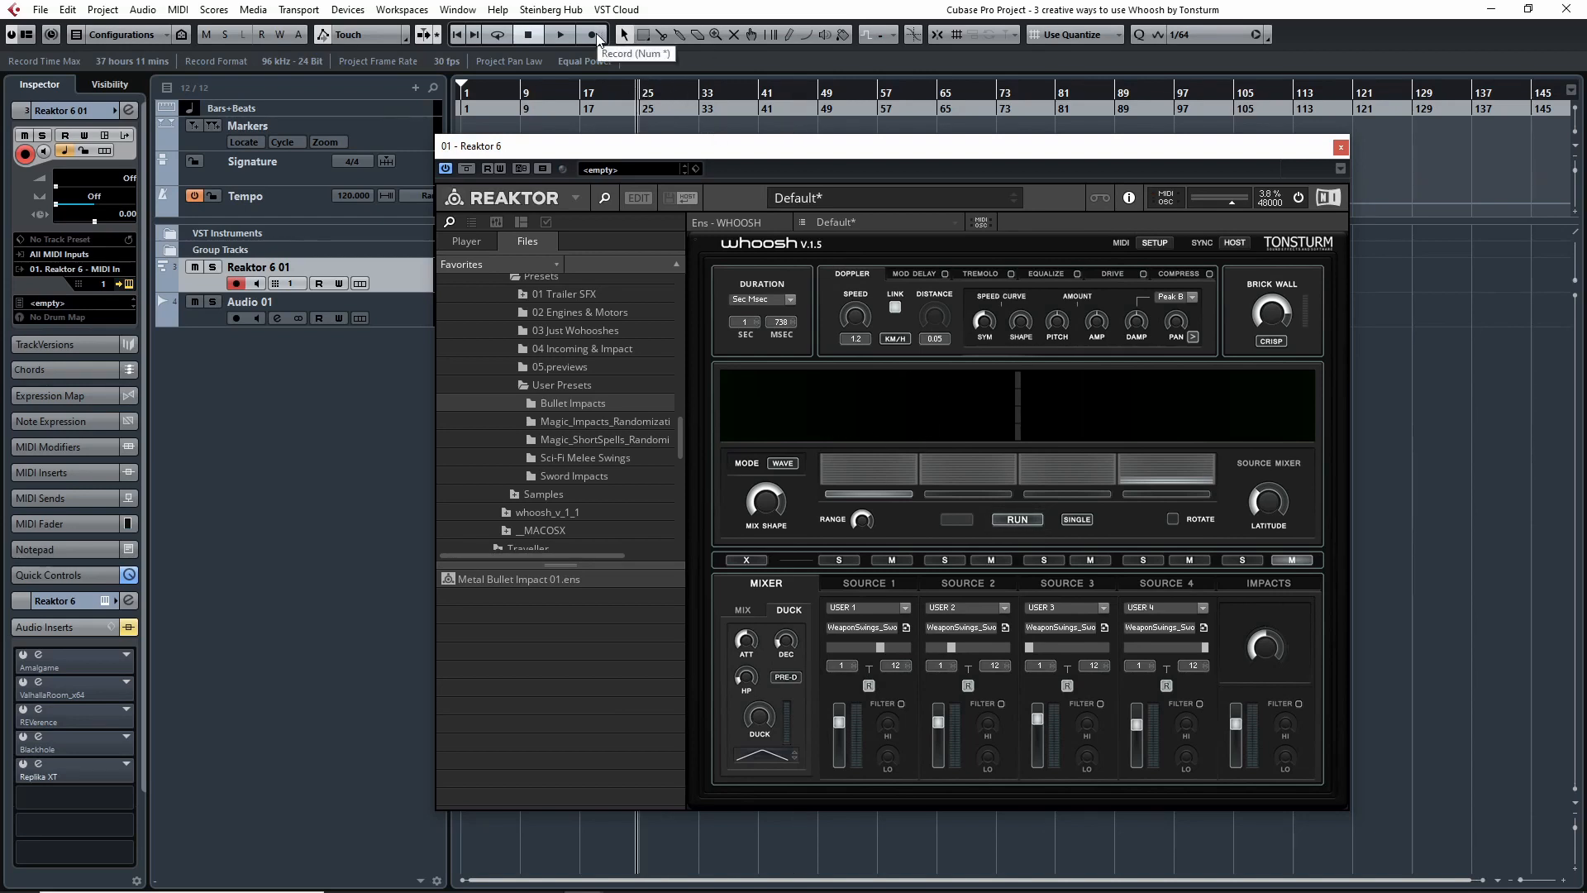
pyautogui.press('space')
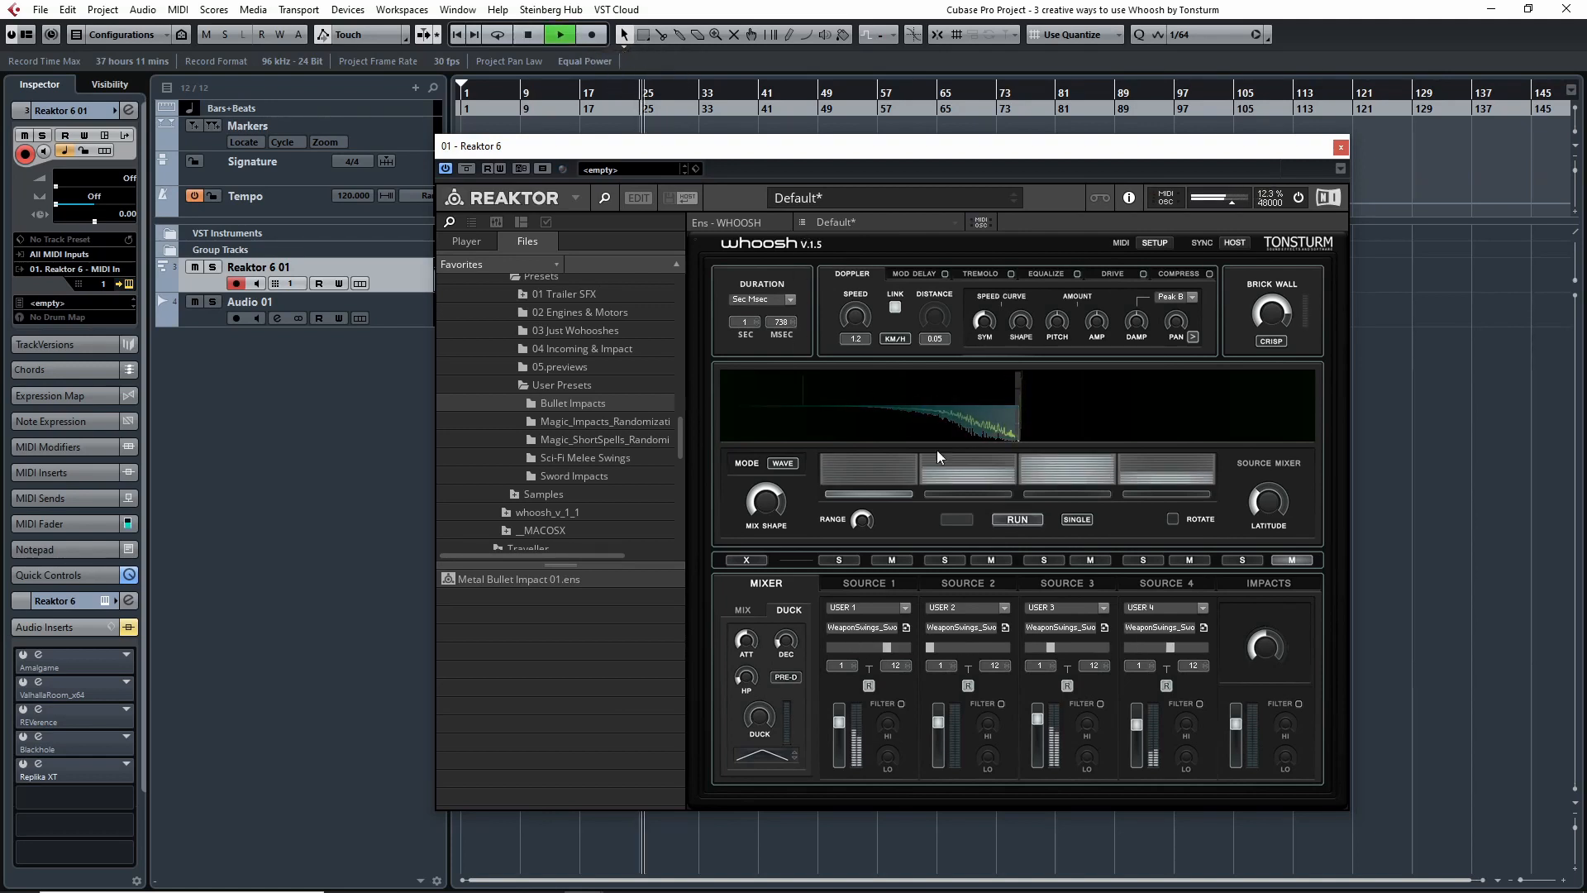
pyautogui.click(1032, 521)
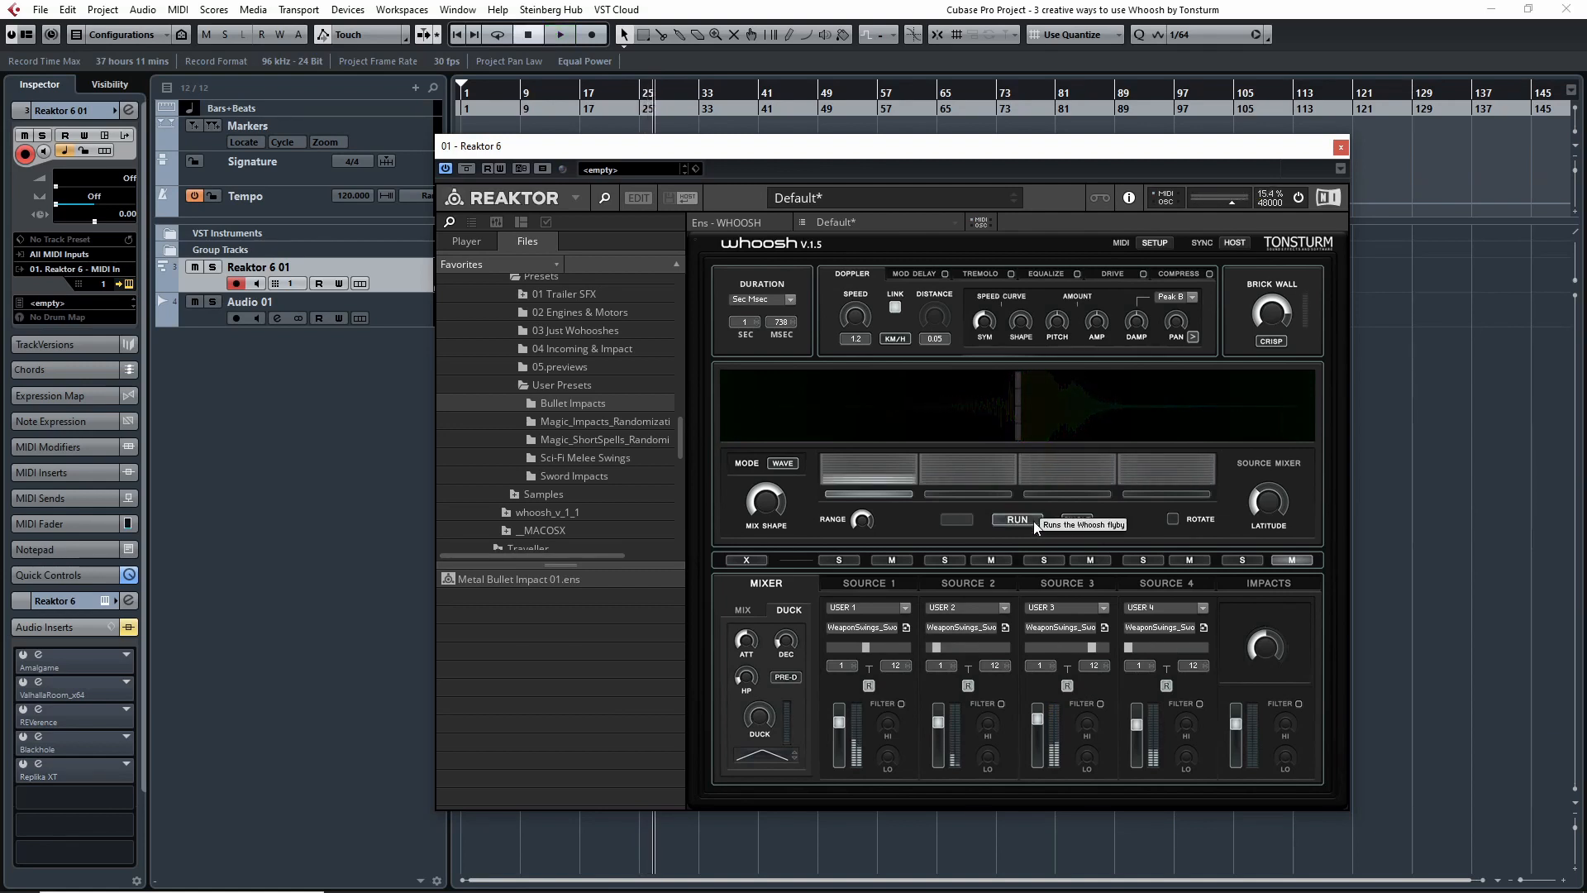
# Run the Whoosh flyby repeatedly at the 1 second 738 millisecond duration to audition its sound variations.
pyautogui.click(1027, 514)
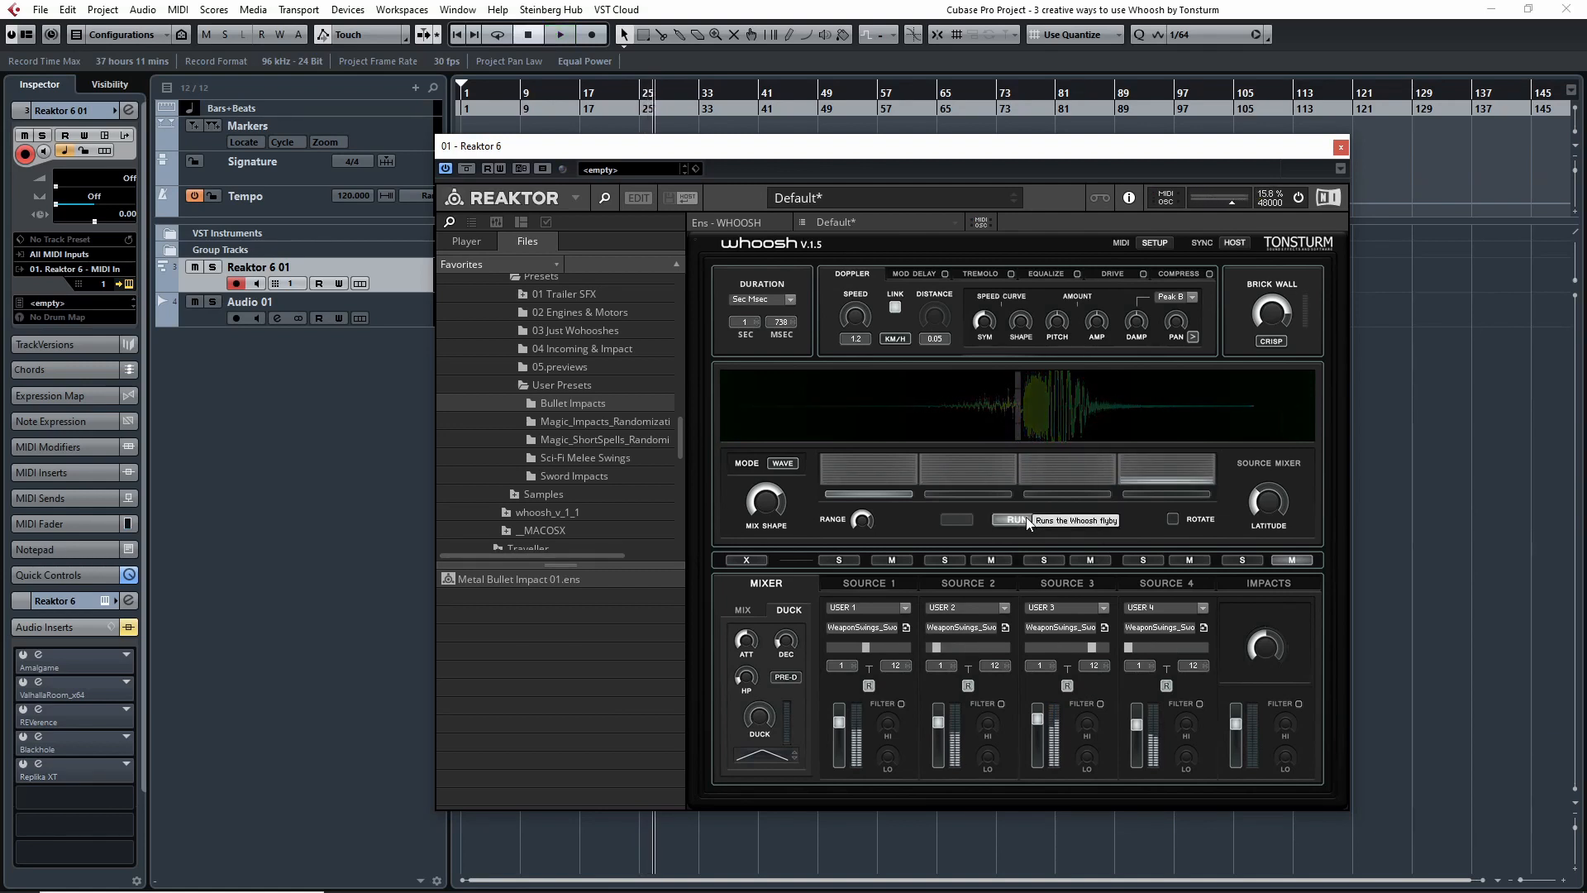
pyautogui.click(1025, 517)
pyautogui.click(1025, 518)
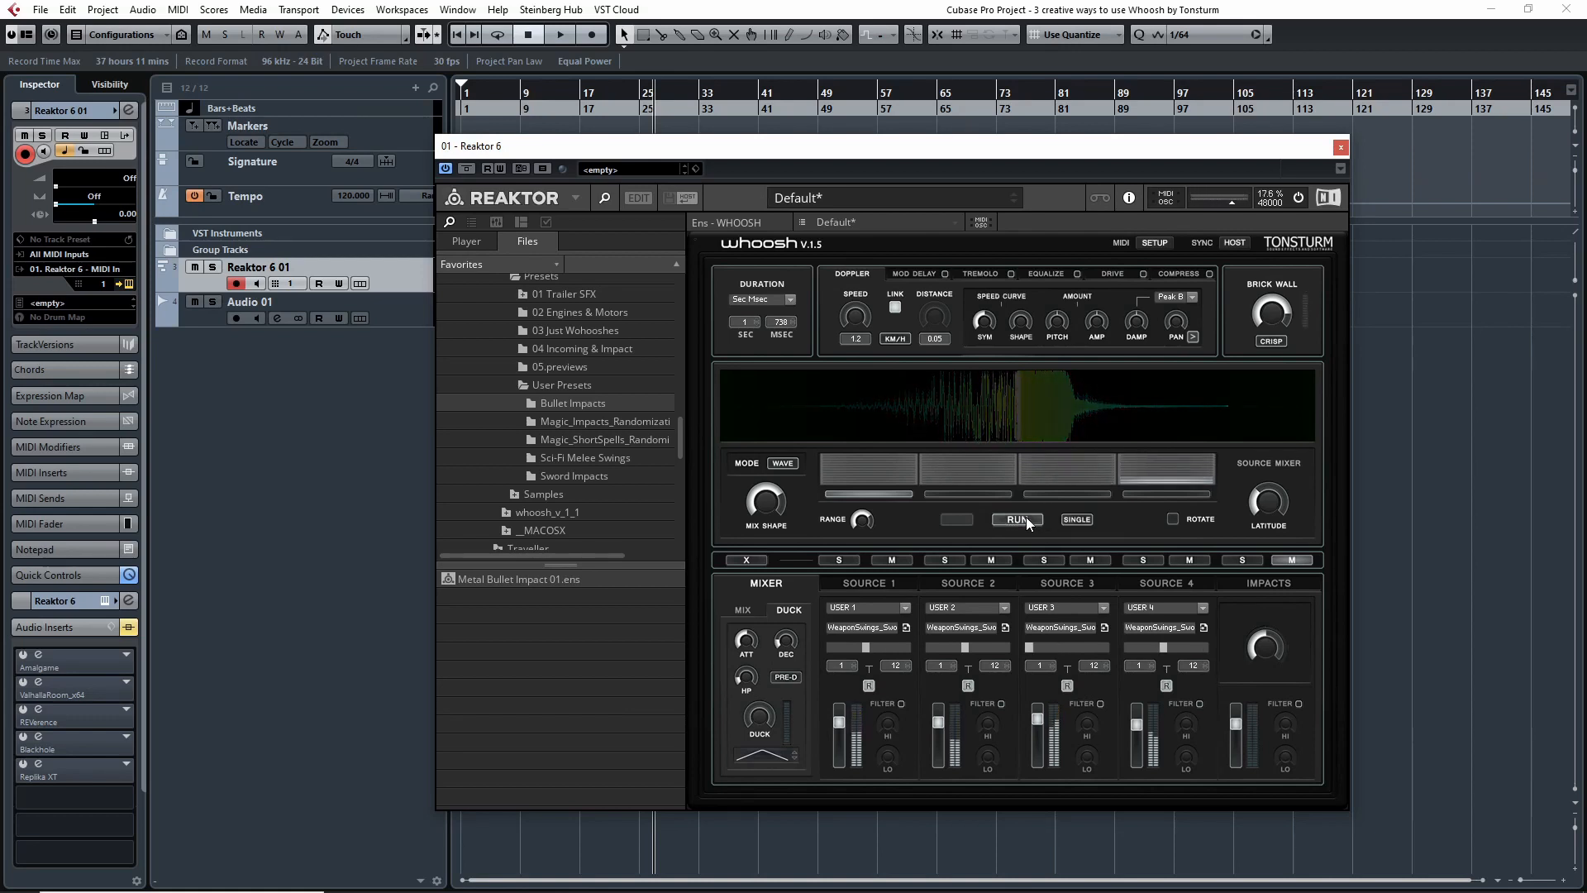
pyautogui.click(1025, 518)
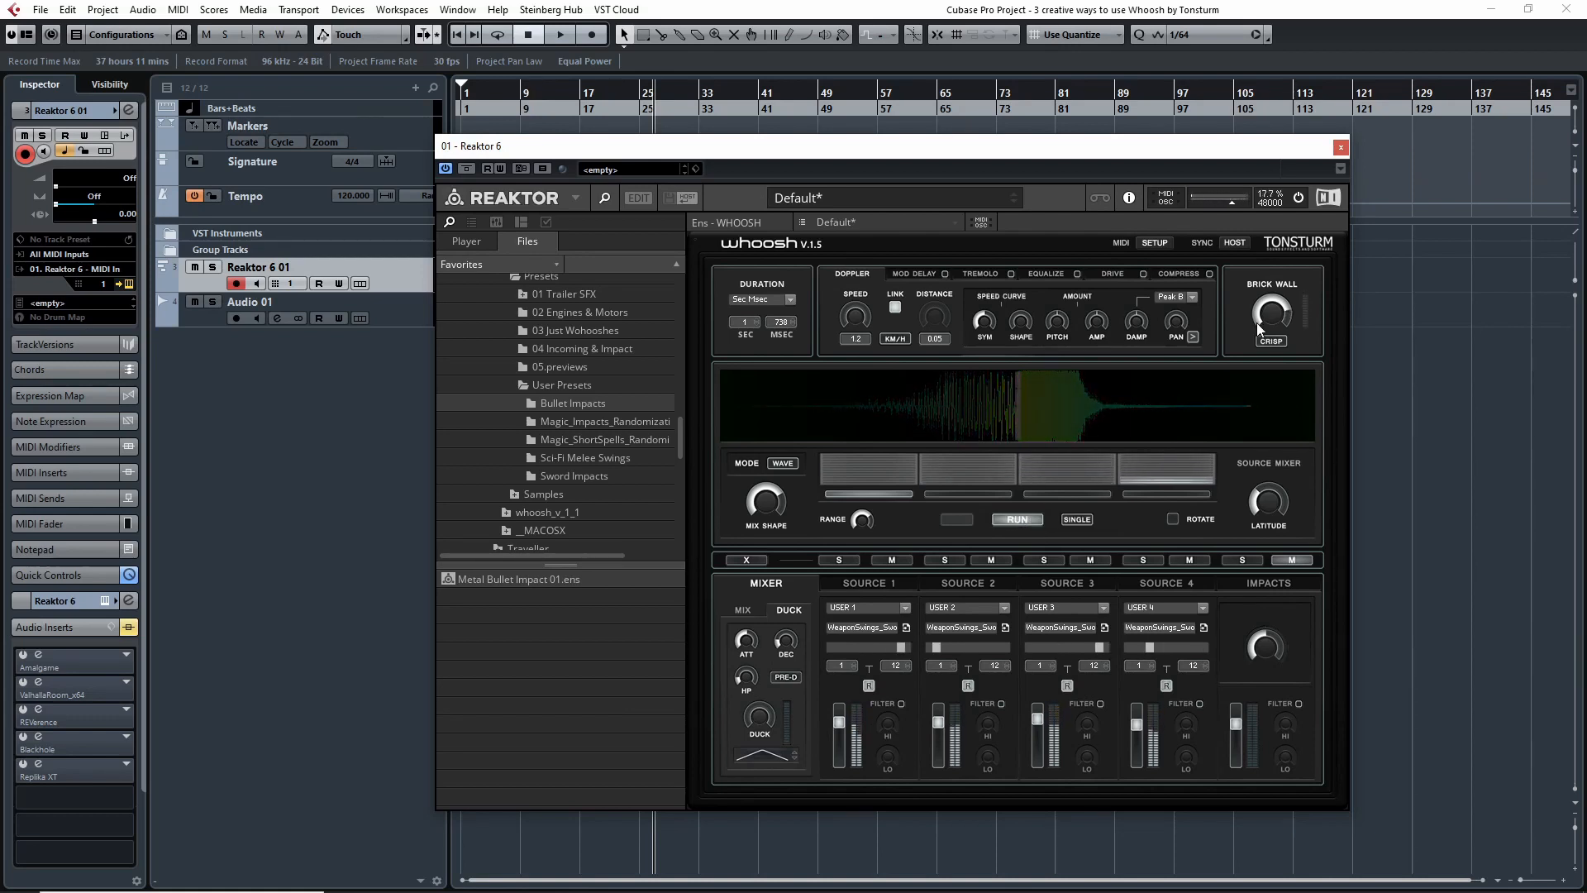
pyautogui.click(1020, 518)
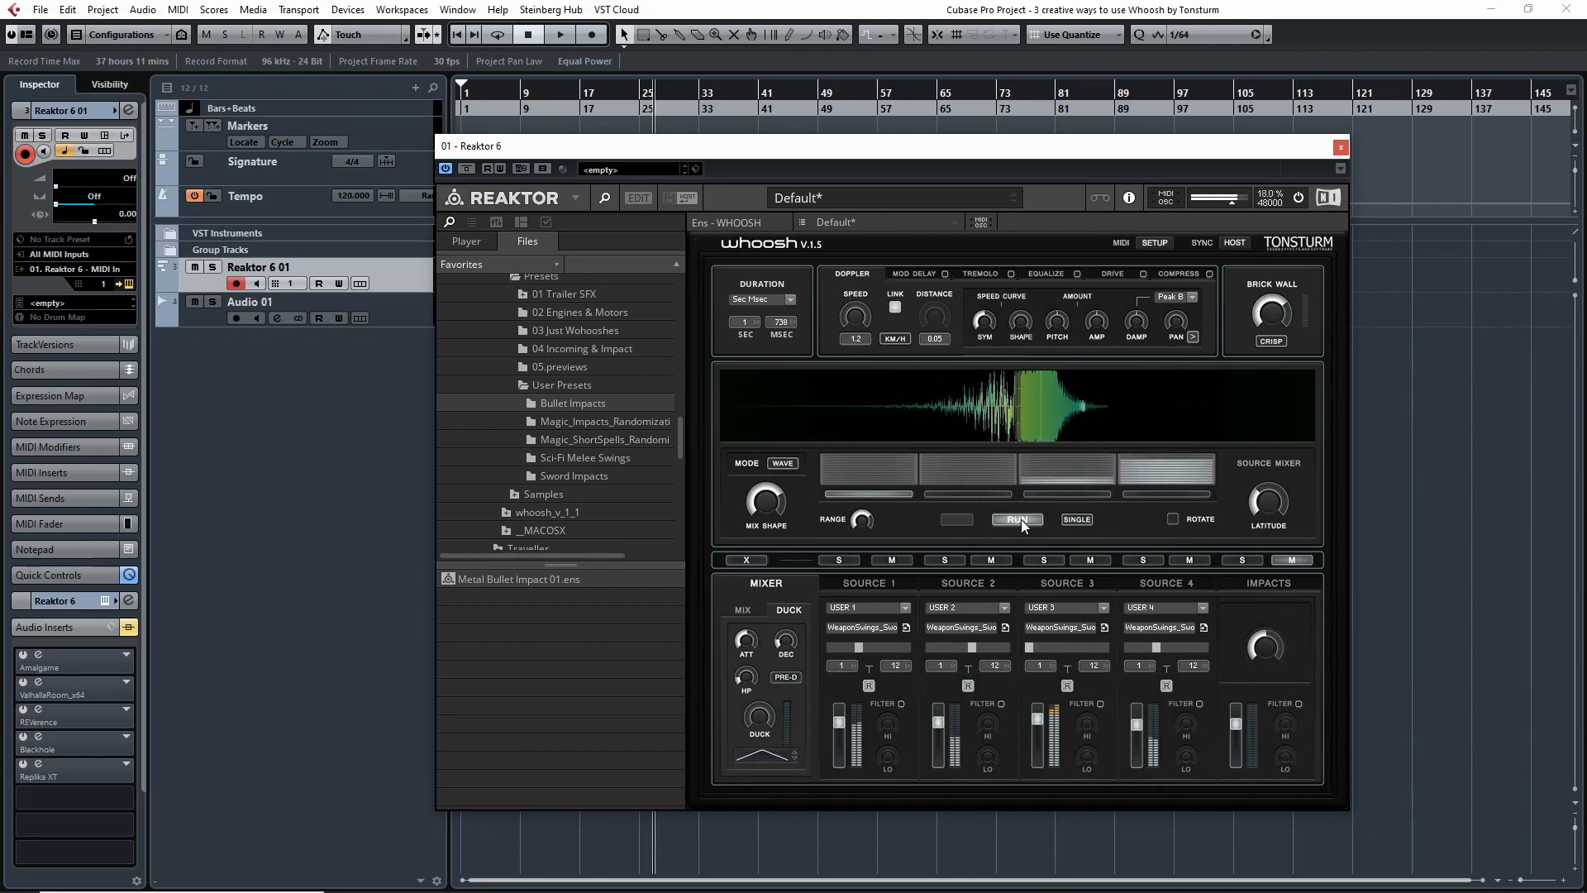
pyautogui.click(1020, 519)
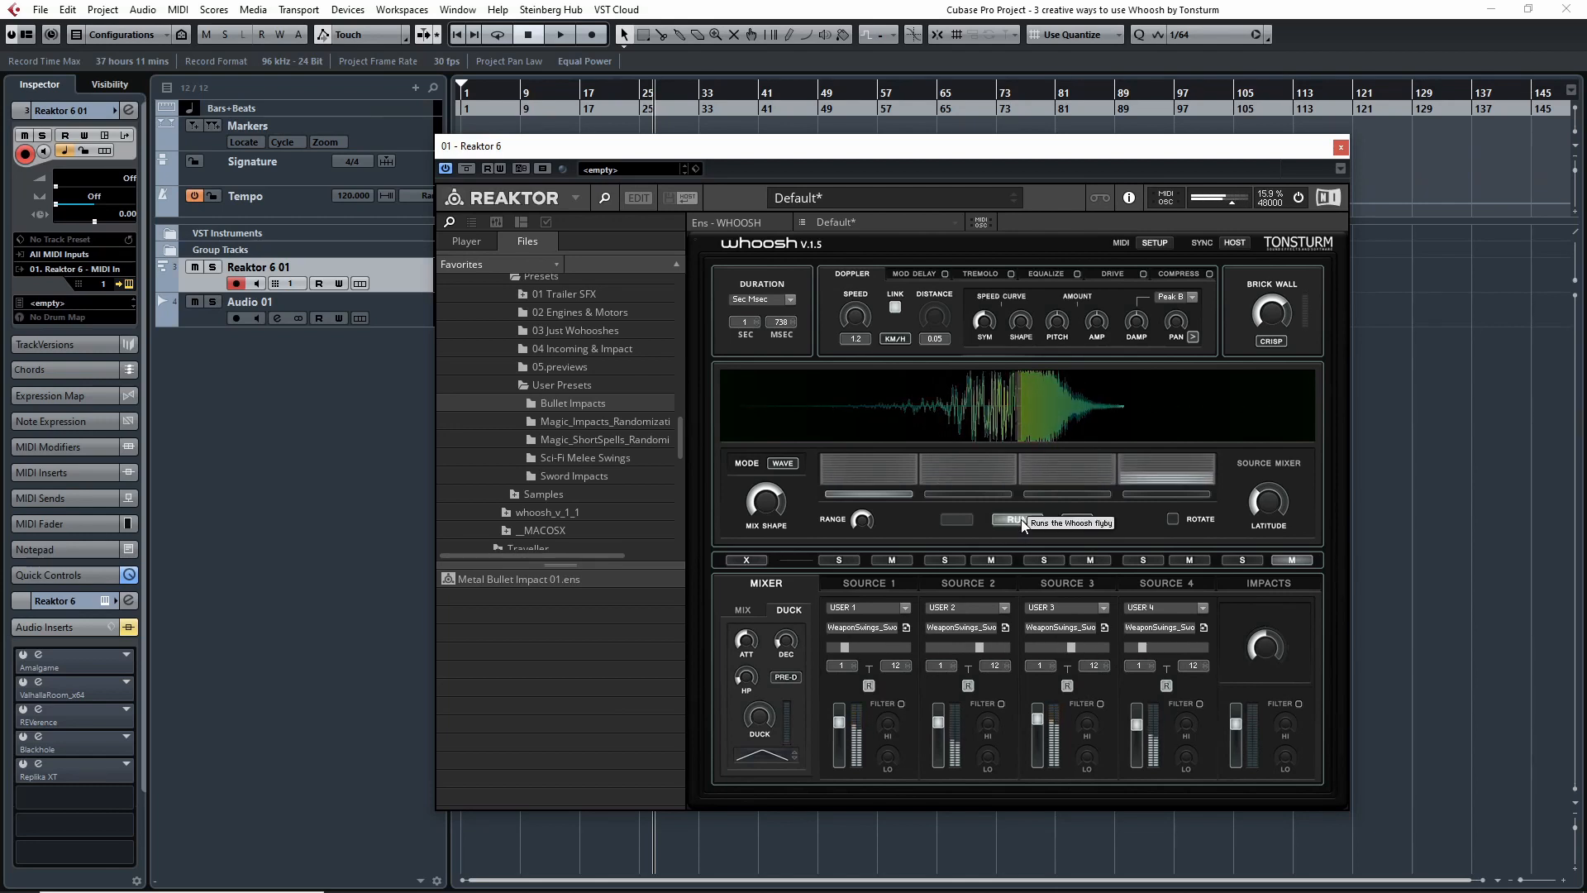
pyautogui.click(1020, 519)
pyautogui.click(1024, 519)
pyautogui.click(1023, 518)
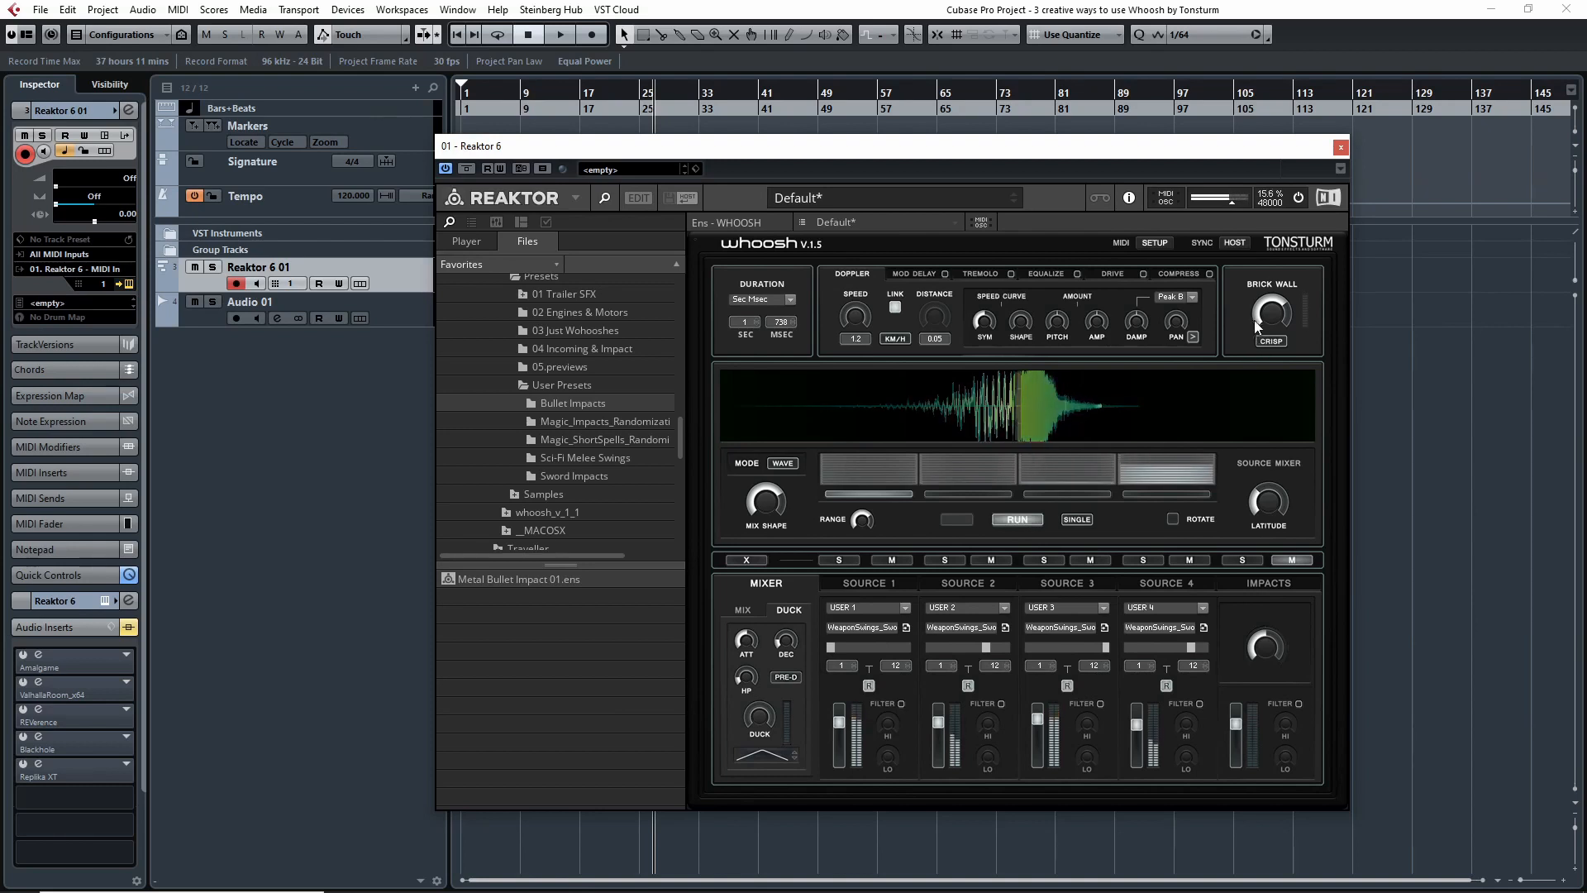
pyautogui.click(1018, 515)
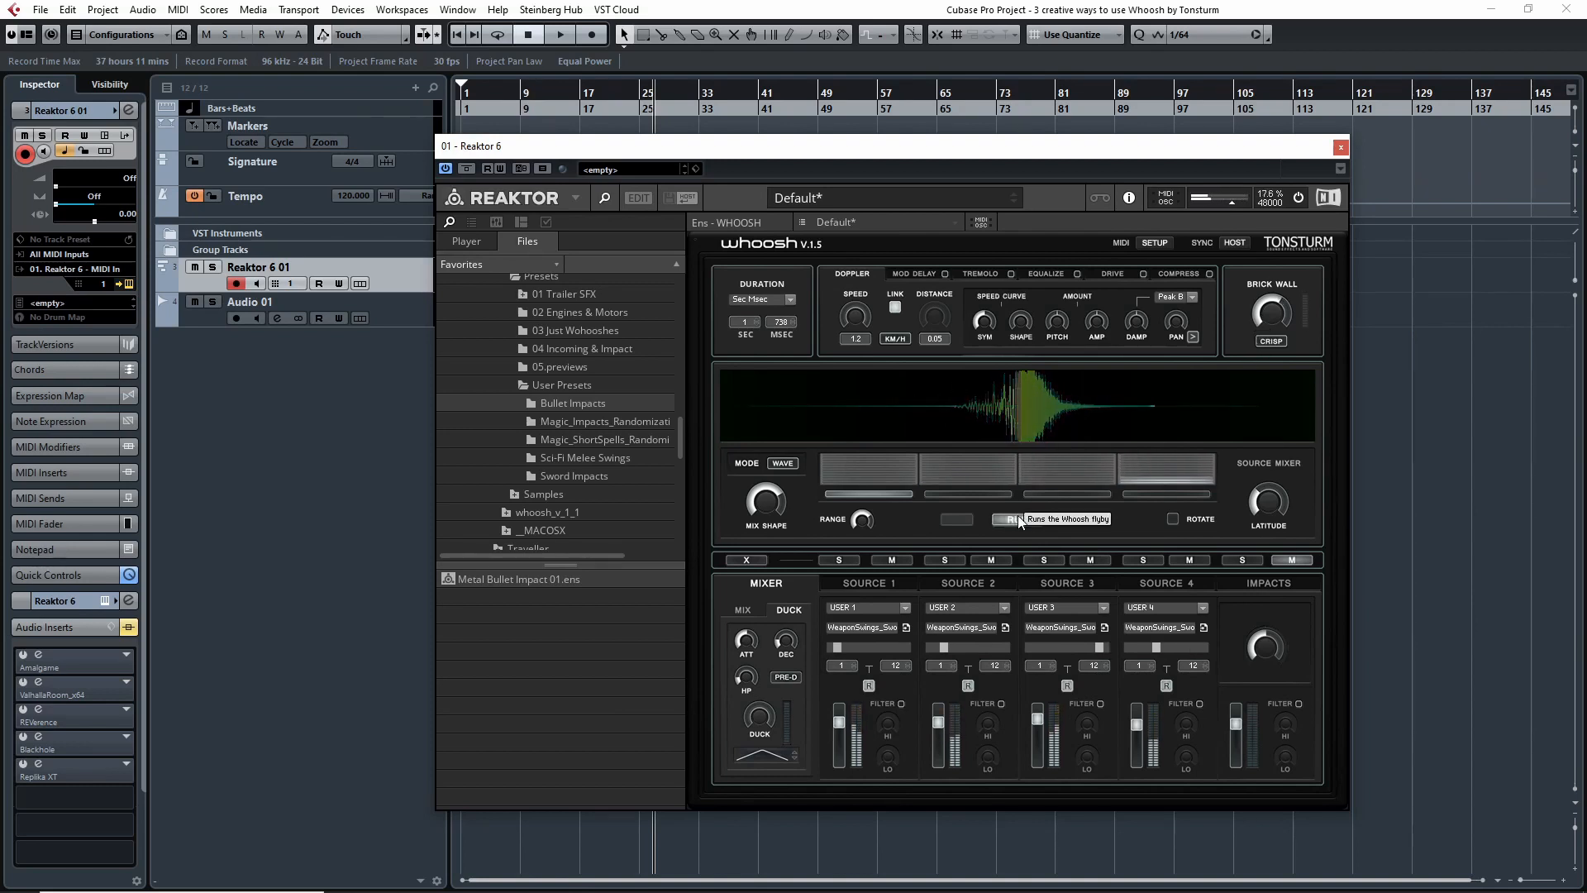
pyautogui.click(1018, 519)
pyautogui.click(1019, 519)
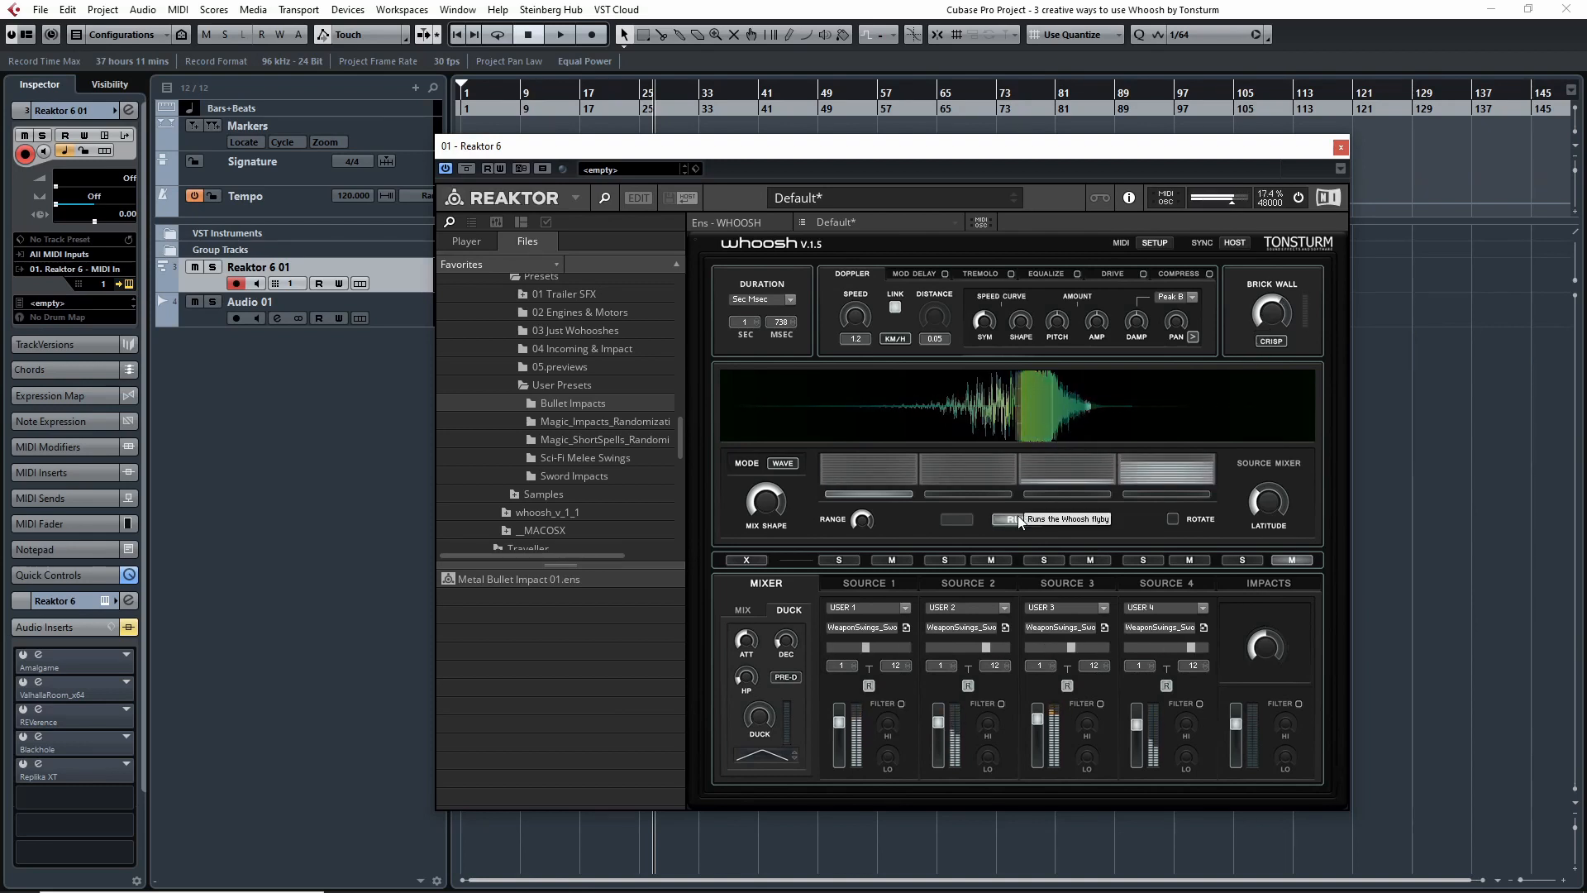
pyautogui.click(1018, 518)
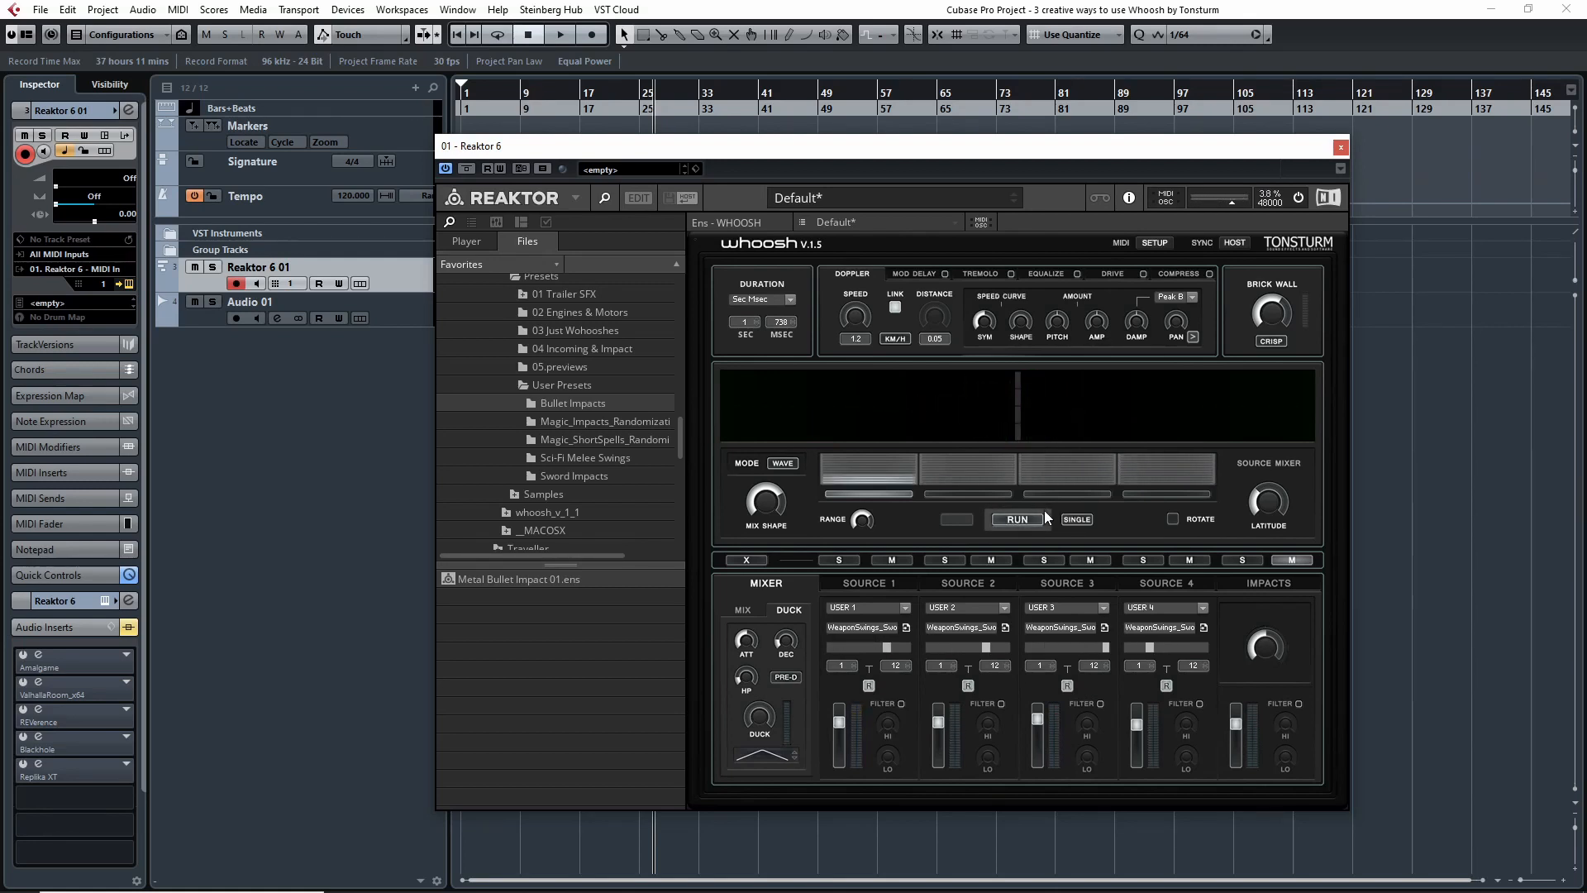
# Review the sample waveforms and settings of Sources 1 to 4 and return to Whoosh's mixer page.
pyautogui.click(870, 584)
pyautogui.click(966, 584)
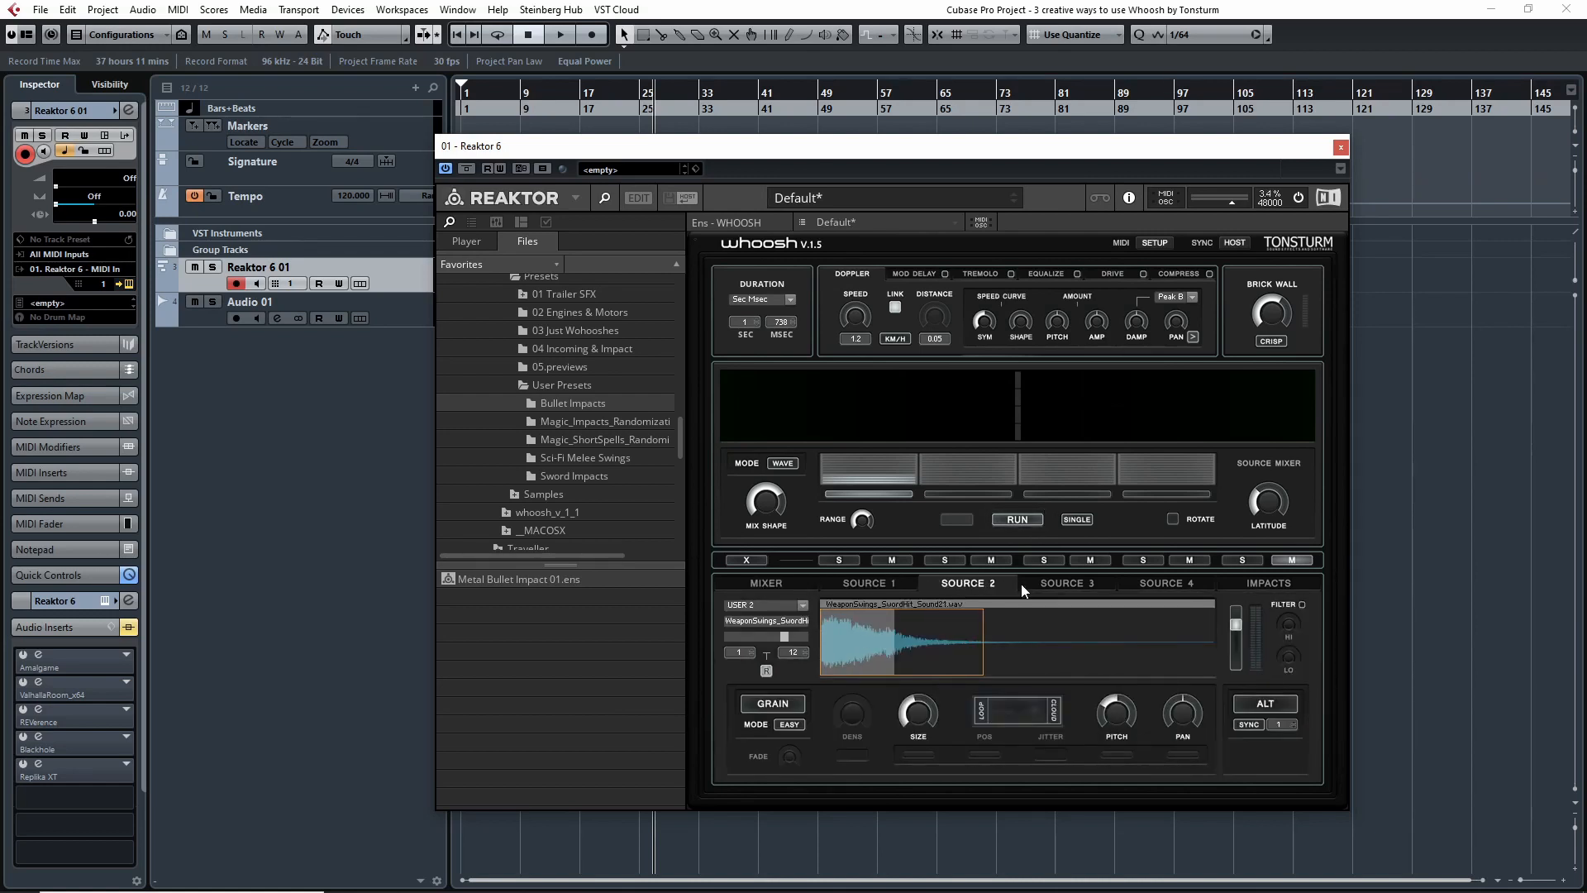
pyautogui.click(1075, 584)
pyautogui.click(1162, 584)
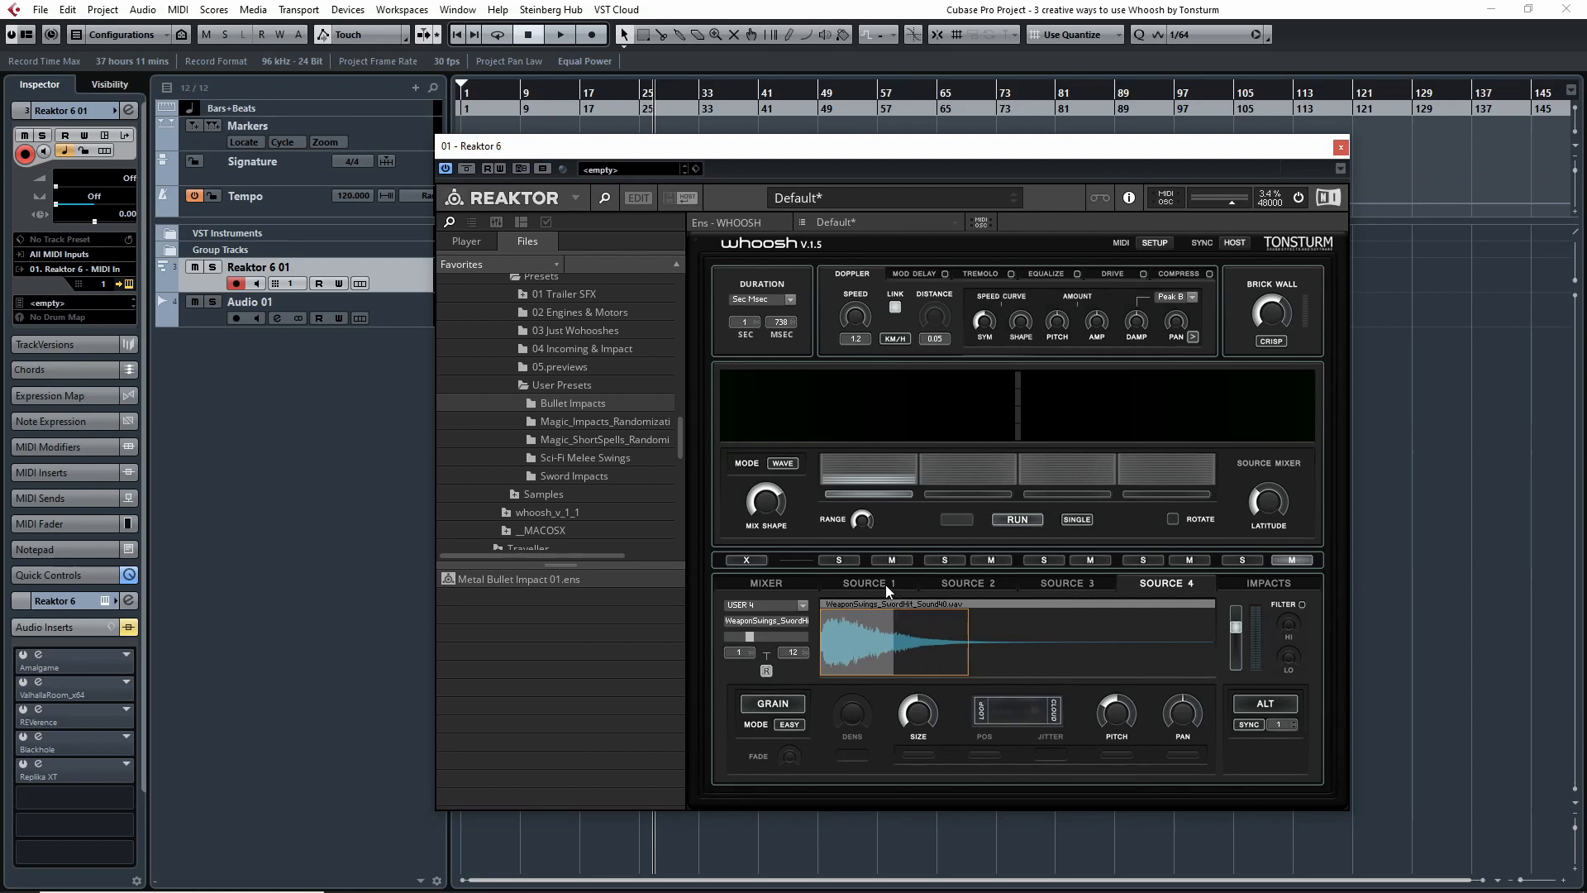
pyautogui.click(777, 583)
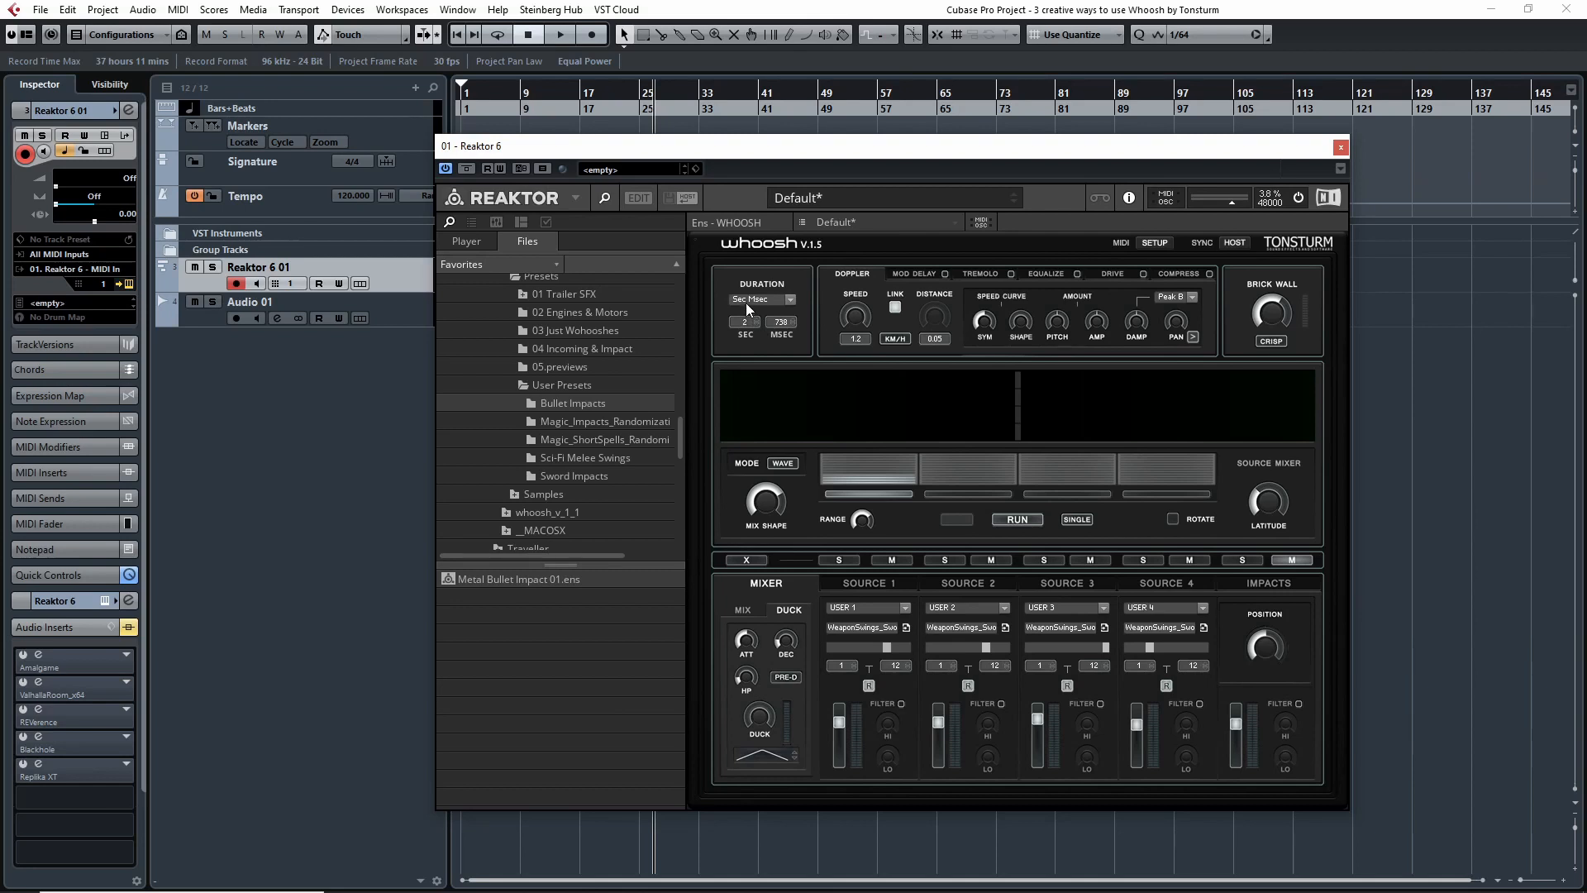
# Run the Whoosh flyby several times at the longer duration of 3 seconds 738 milliseconds.
pyautogui.click(1016, 520)
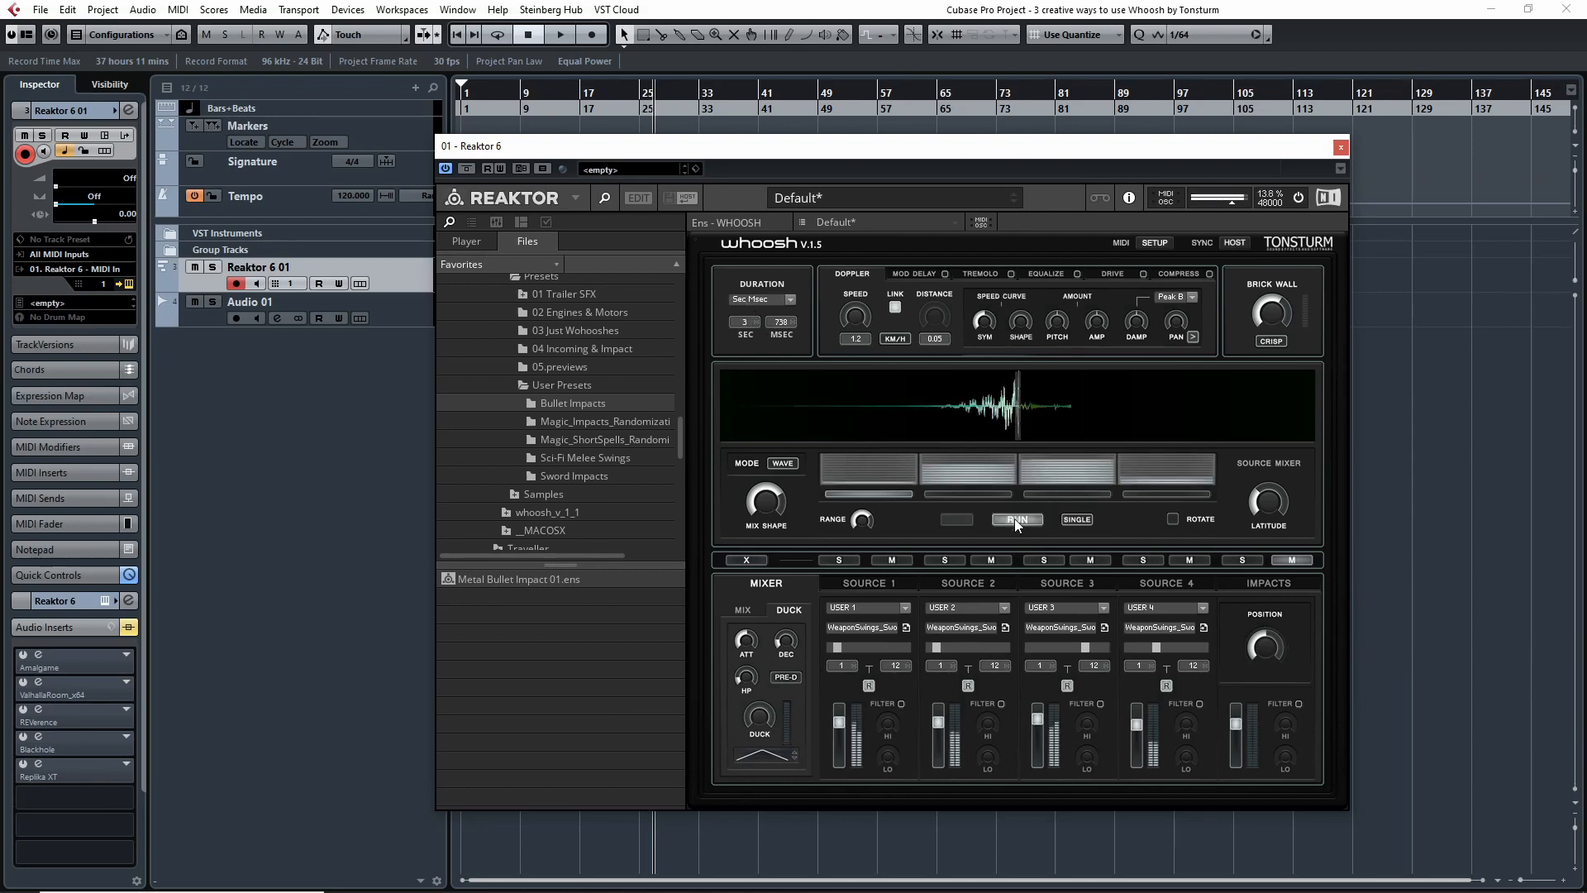
pyautogui.click(1015, 519)
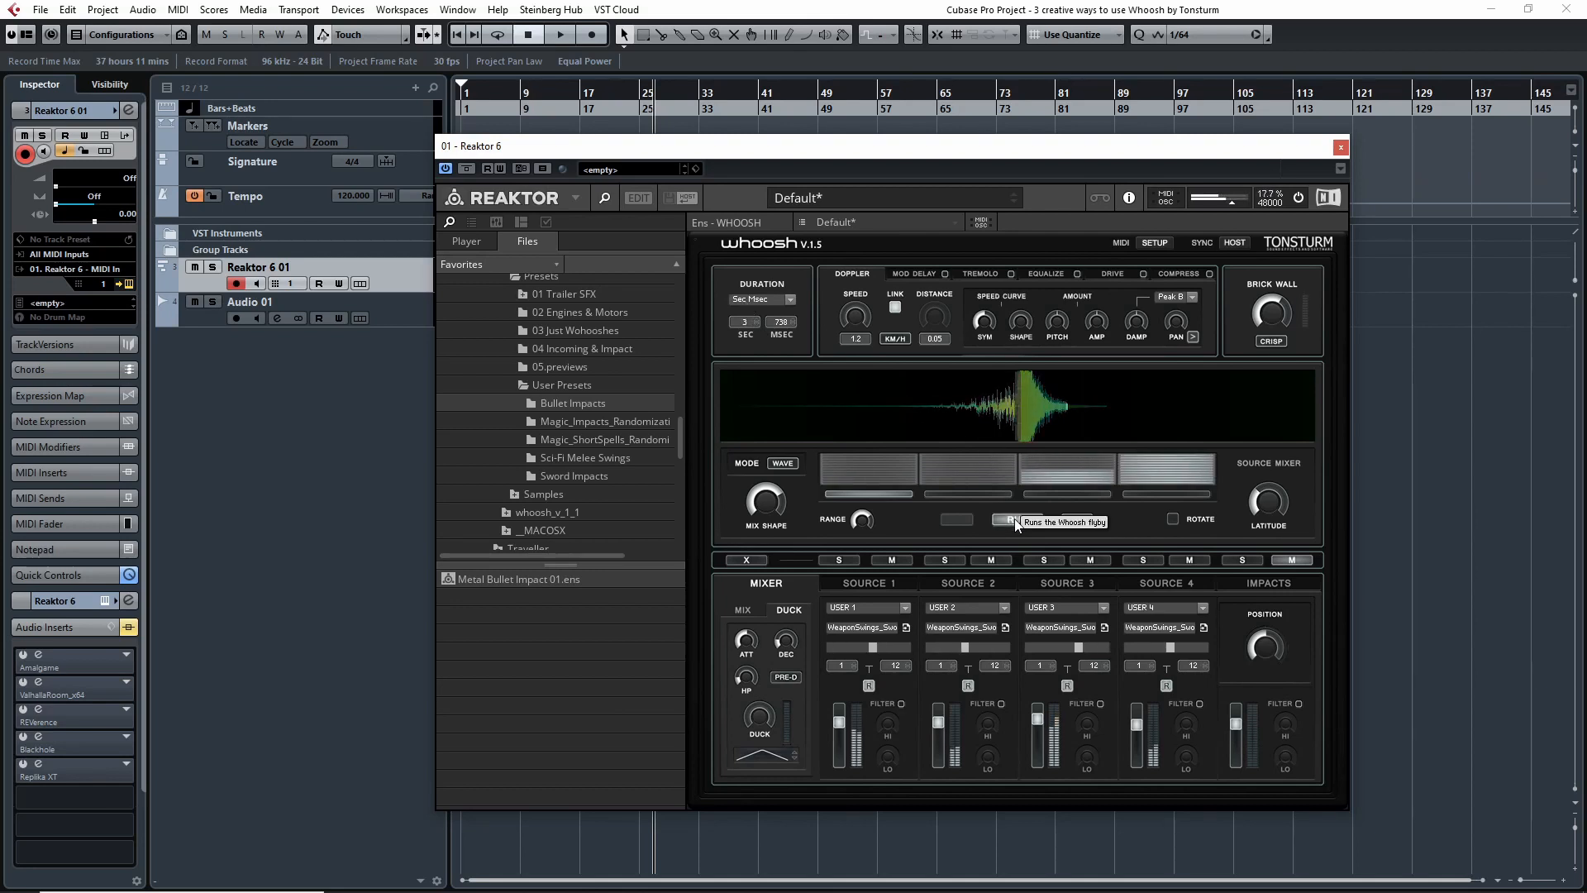
pyautogui.click(1015, 518)
pyautogui.click(1015, 518)
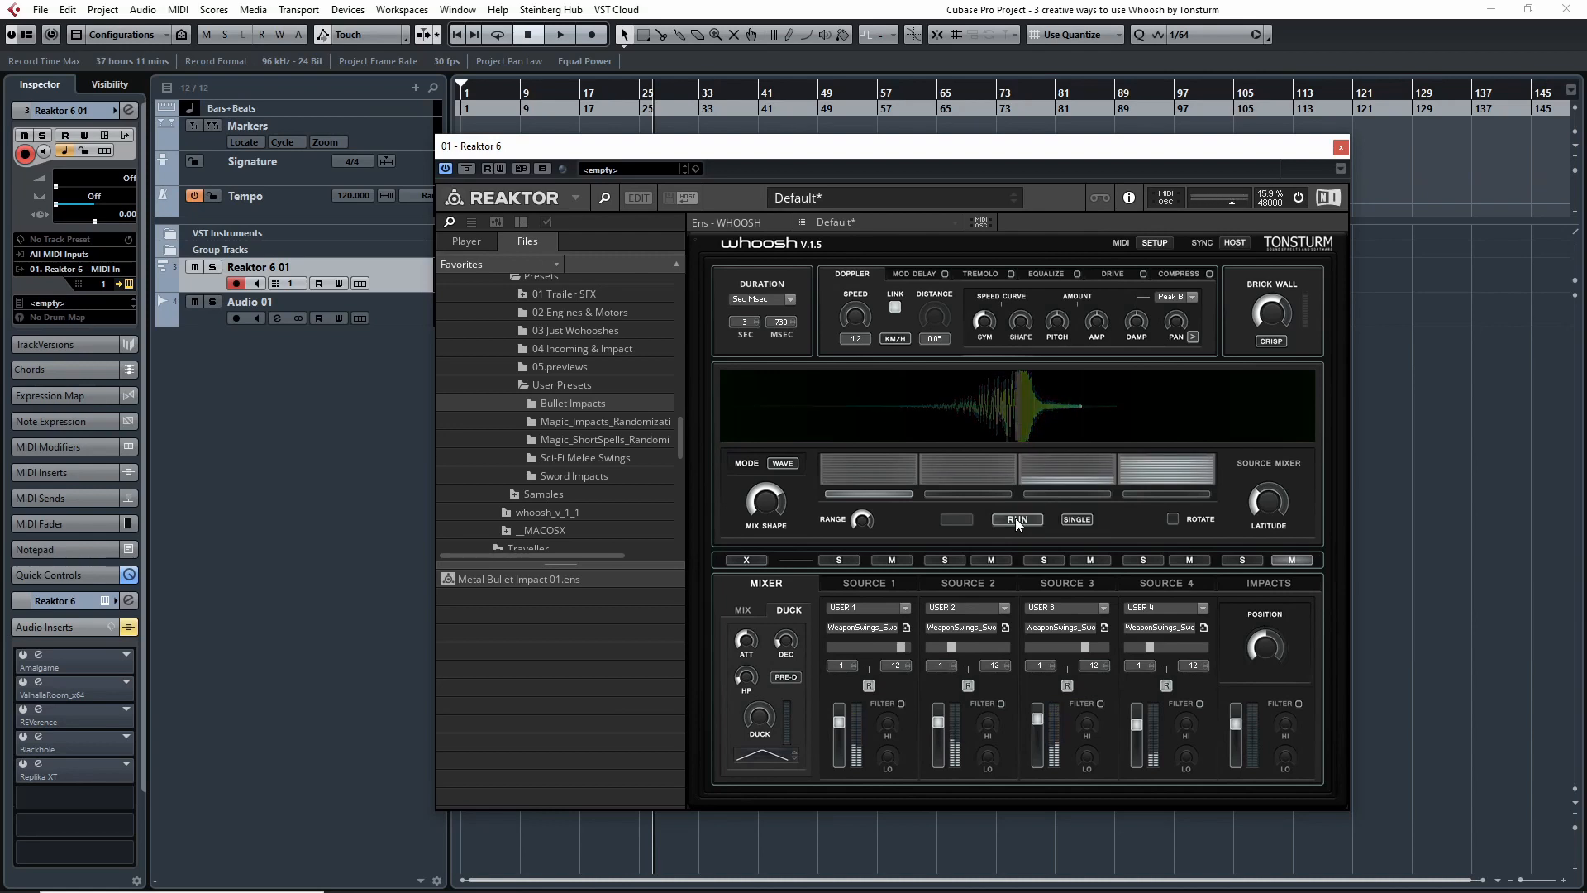
pyautogui.click(1015, 518)
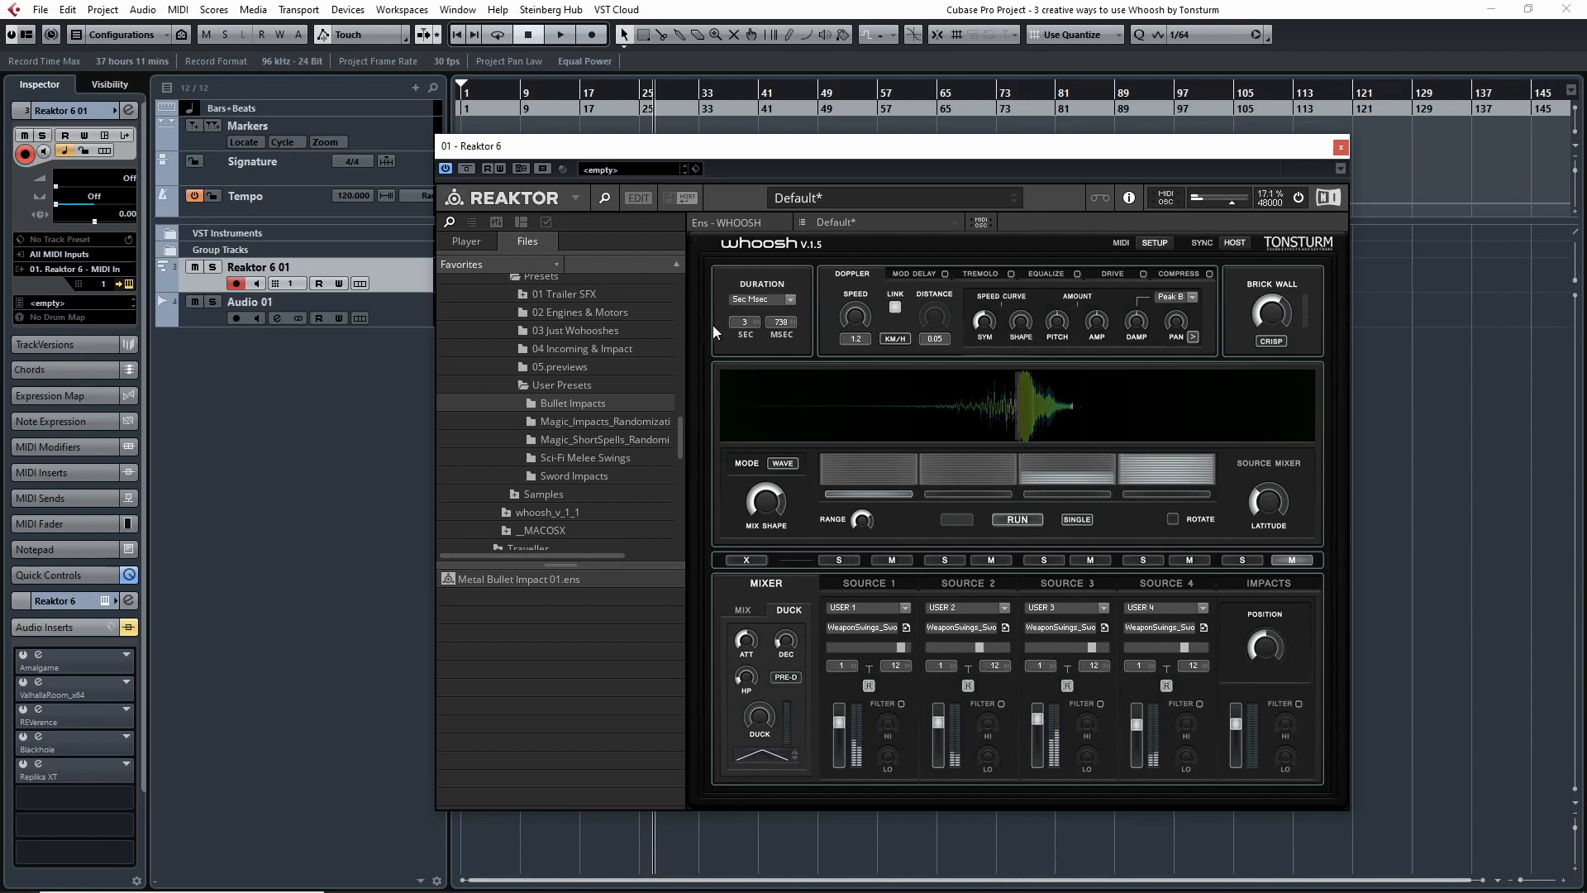
# Shorten the flyby duration to 0 seconds 100 milliseconds and run it to audition the very short whoosh.
pyautogui.moveTo(746, 327); pyautogui.dragTo(749, 344)
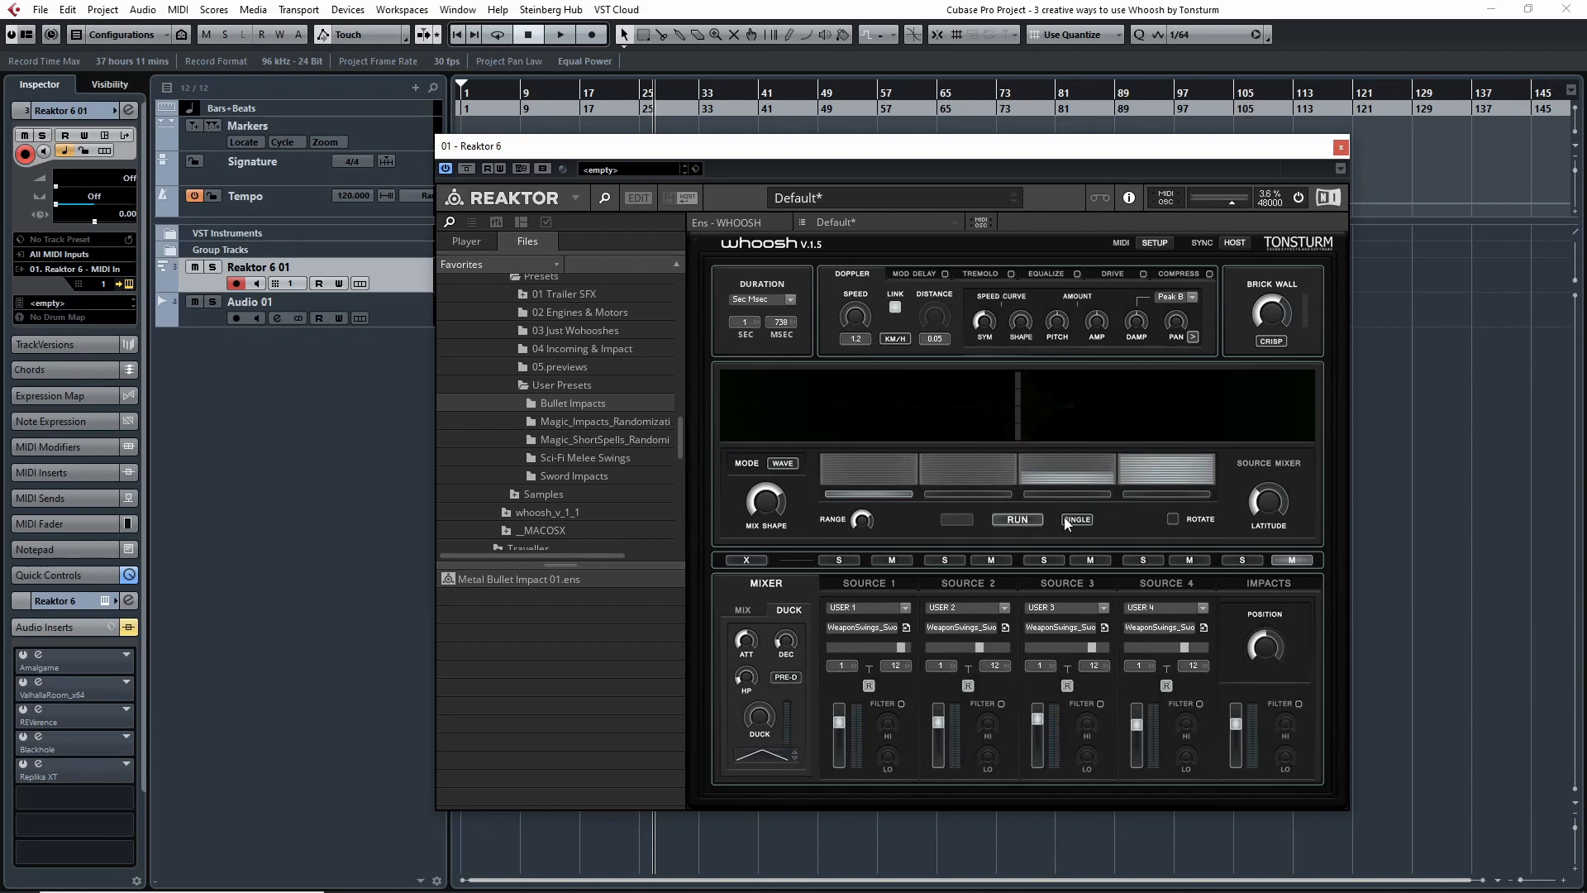
pyautogui.click(1021, 516)
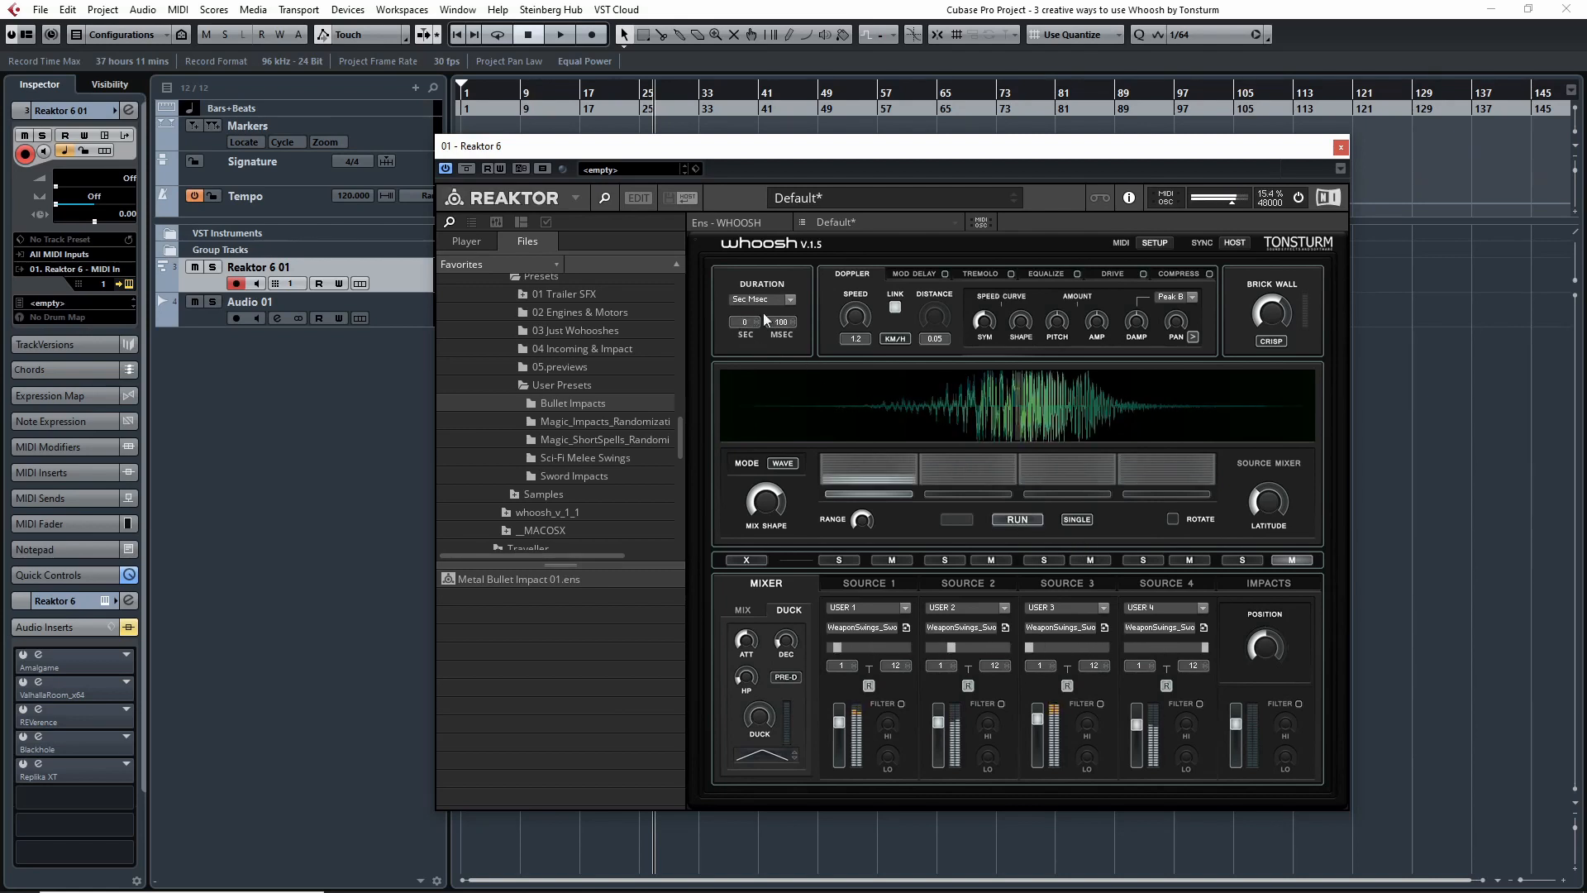
# Set the flyby duration to 1 second, run it repeatedly, and reduce the milliseconds value below 100.
pyautogui.moveTo(746, 319); pyautogui.dragTo(745, 310)
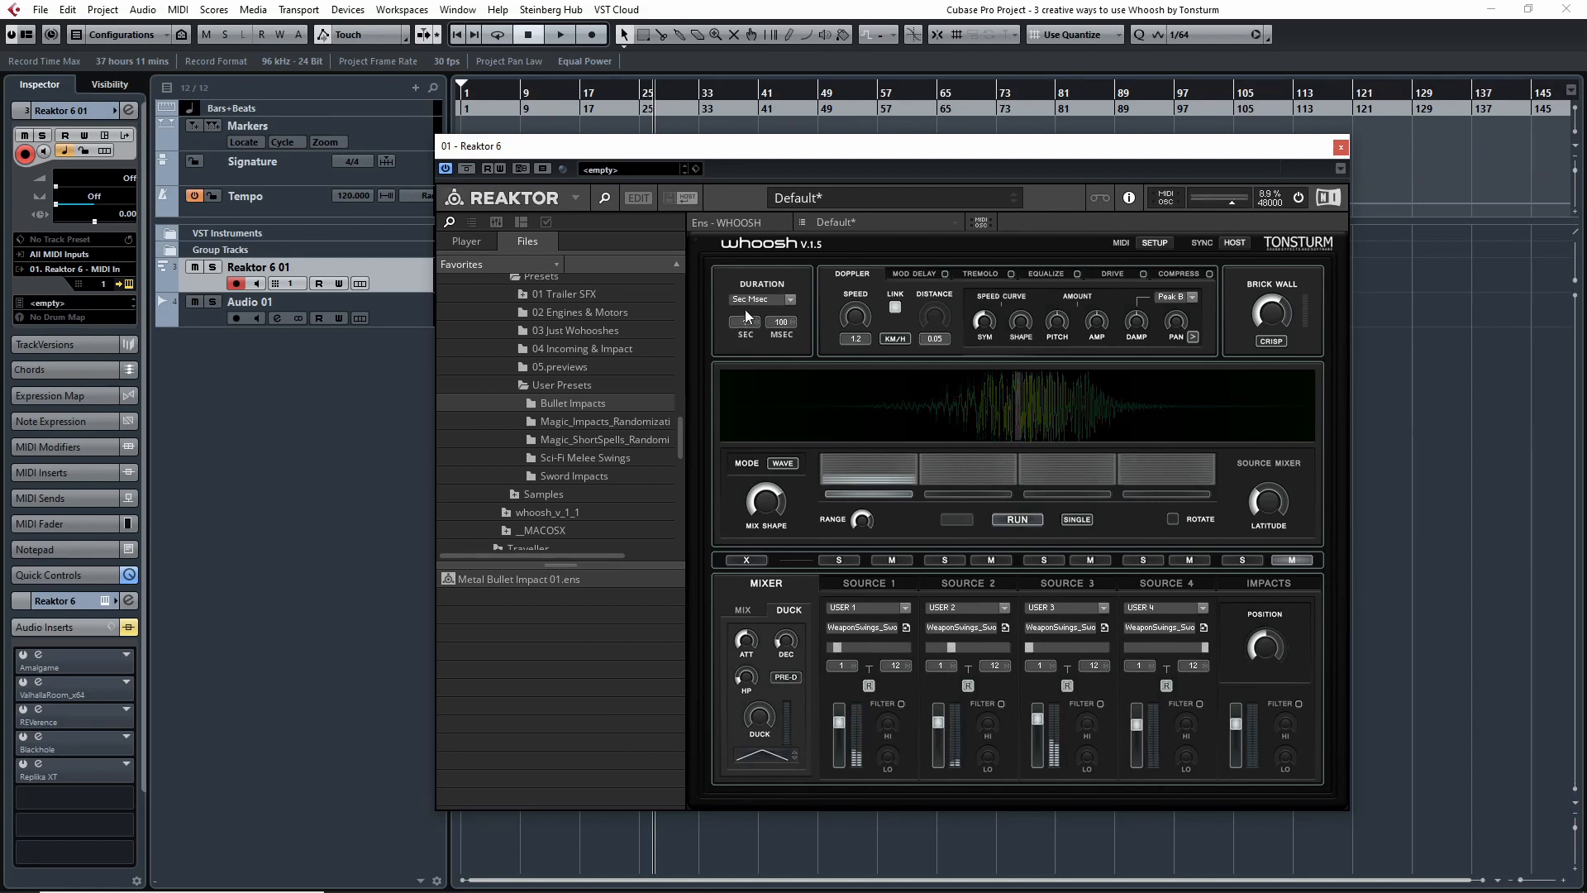
pyautogui.click(1025, 518)
pyautogui.click(1025, 517)
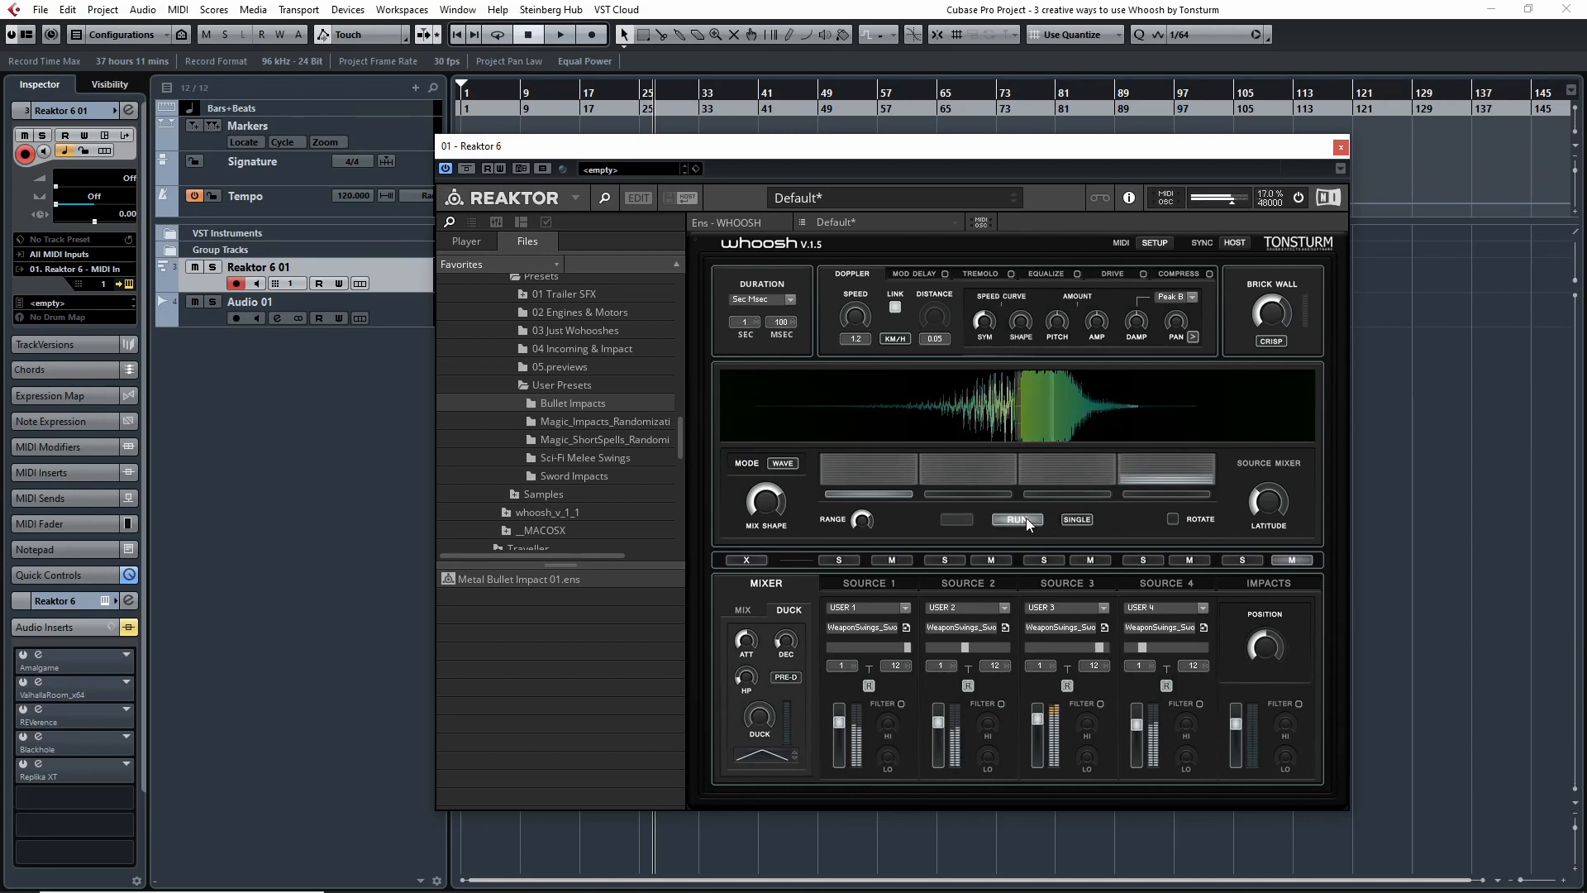
pyautogui.click(1025, 517)
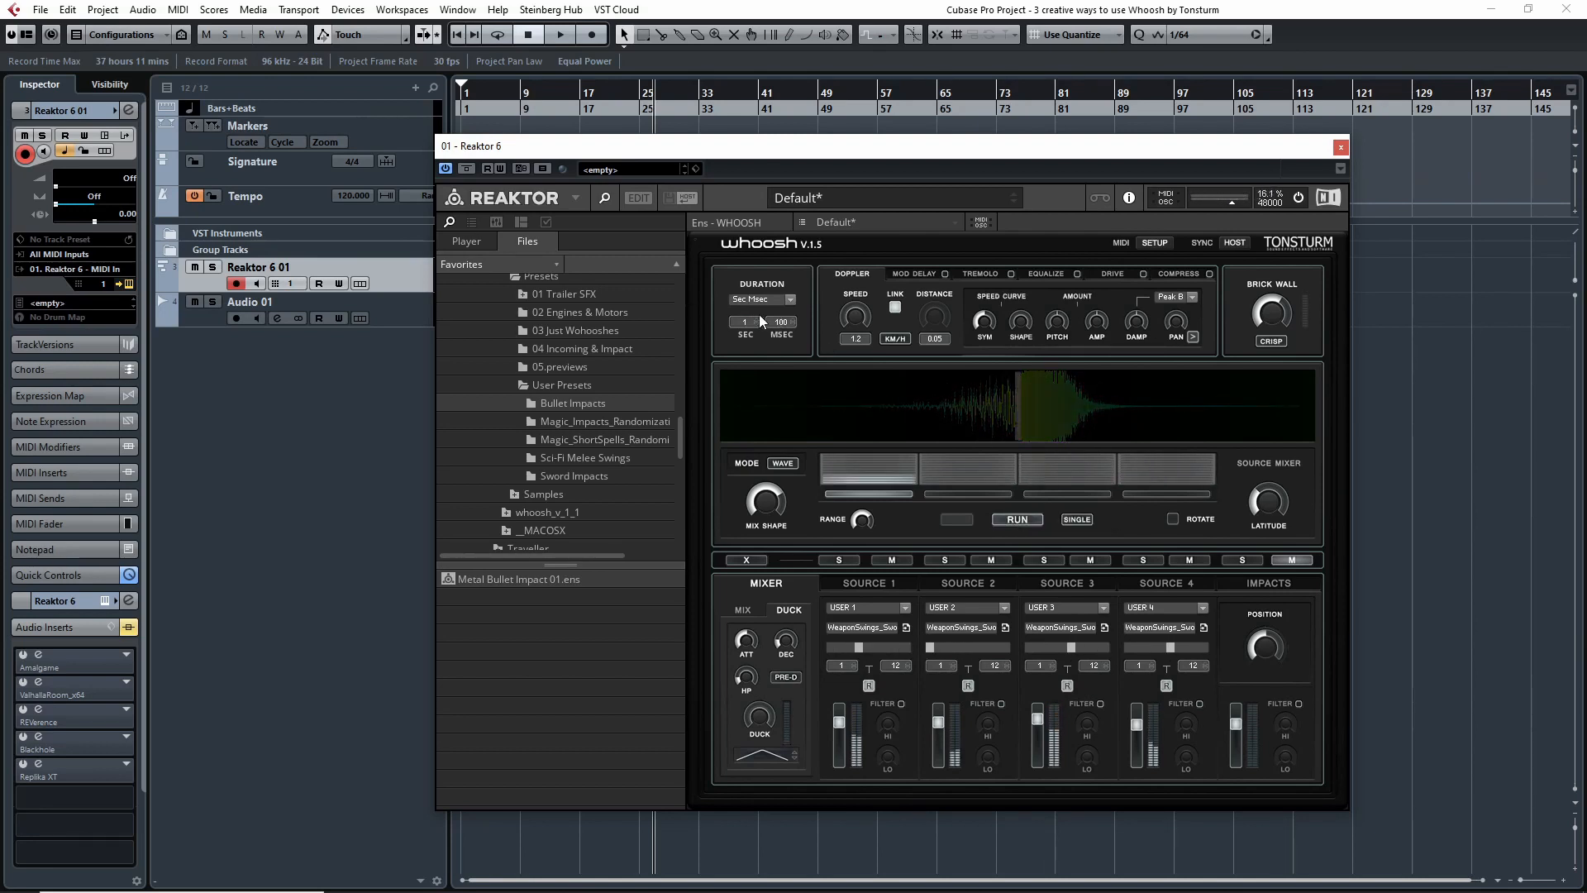
pyautogui.moveTo(785, 321); pyautogui.dragTo(785, 332)
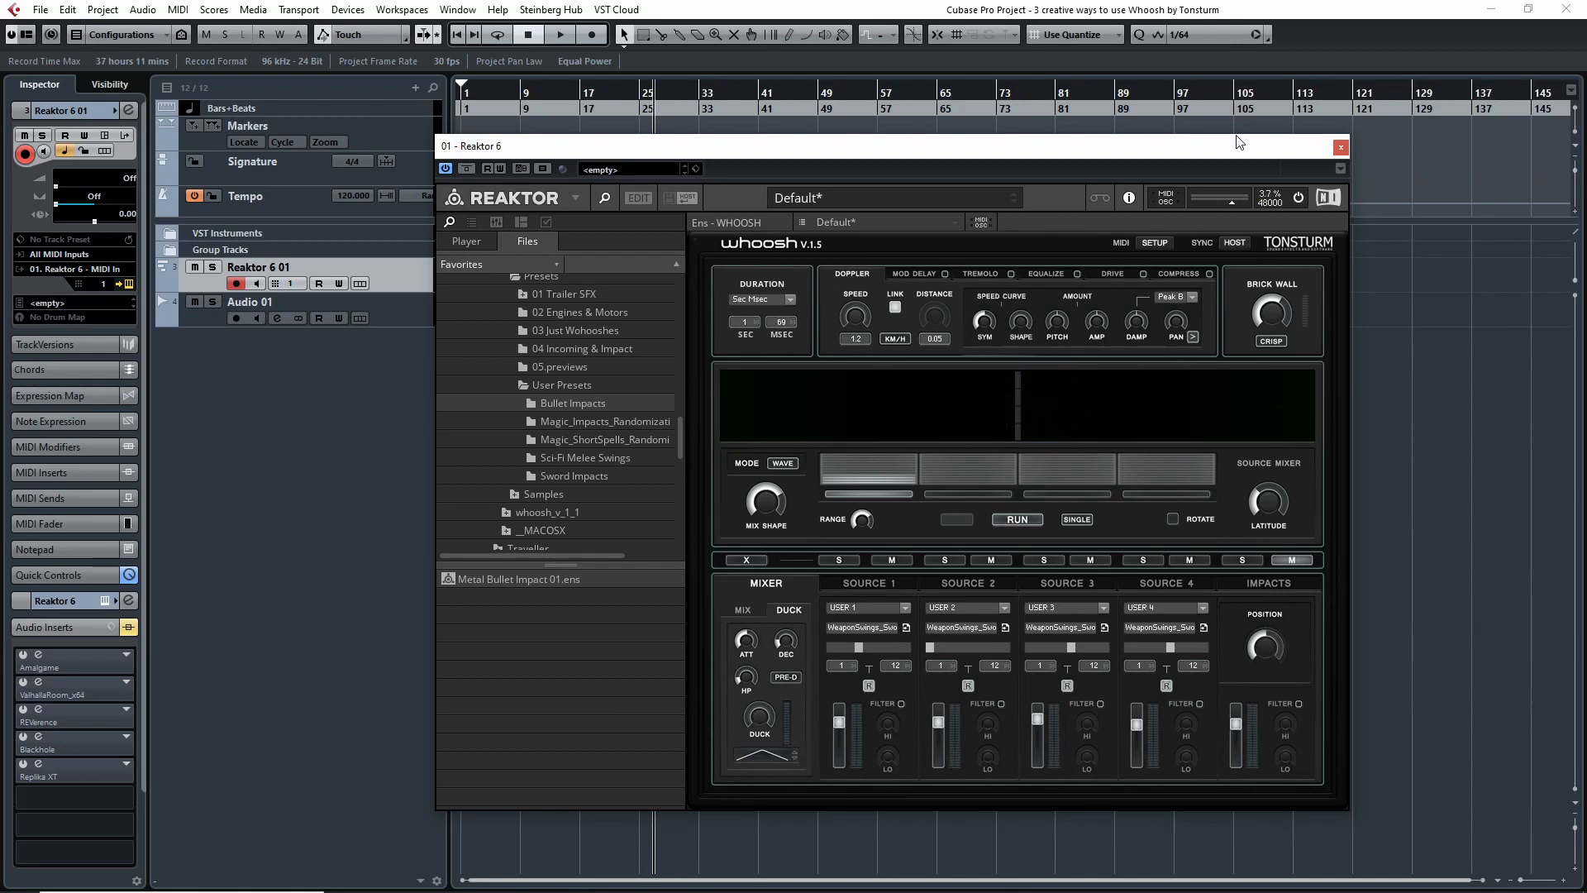